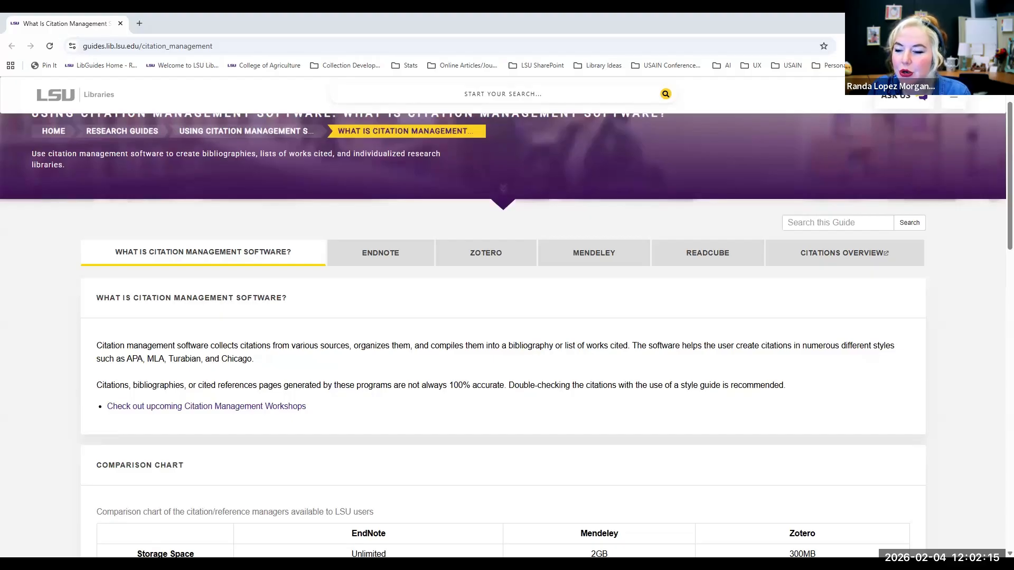
- Examine the citation management overview and the comparison chart of EndNote, Mendeley and Zotero
{"action": "scroll", "coordinate": [471, 296], "scroll_direction": "down", "scroll_amount": 2}
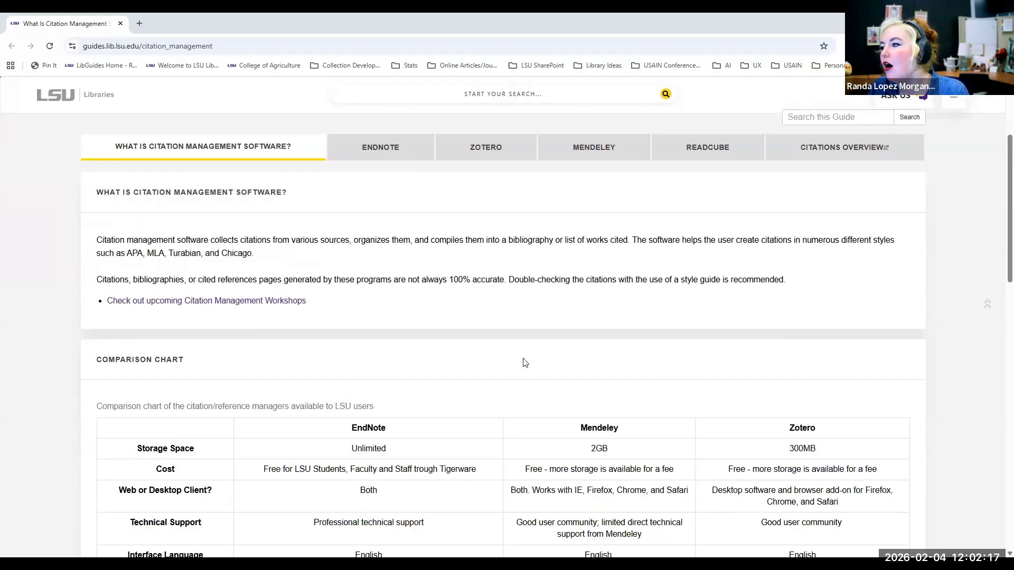
{"action": "scroll", "coordinate": [494, 323], "scroll_direction": "up", "scroll_amount": 2}
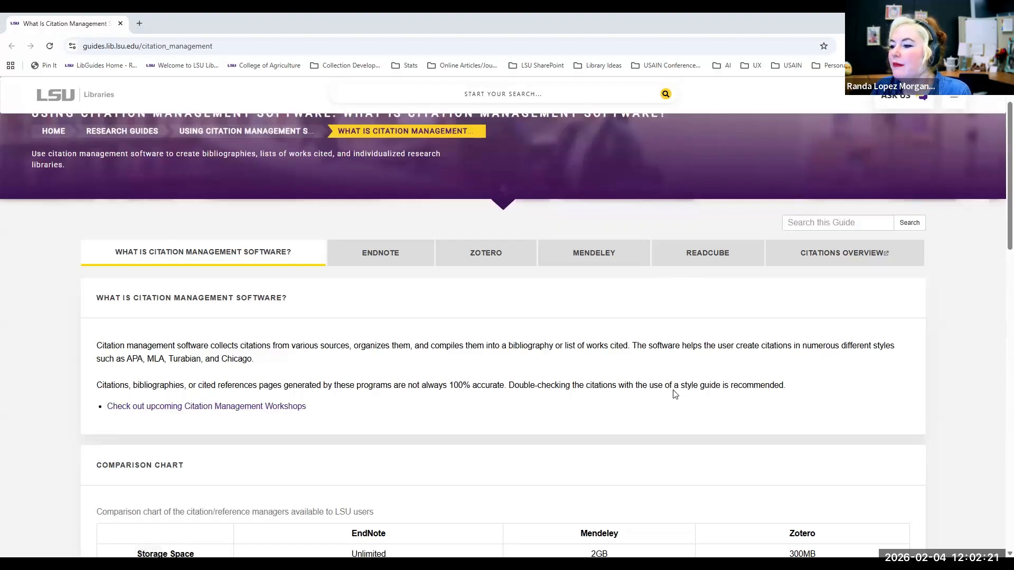
{"action": "scroll", "coordinate": [673, 393], "scroll_direction": "down", "scroll_amount": 6}
{"action": "scroll", "coordinate": [673, 393], "scroll_direction": "down", "scroll_amount": 1}
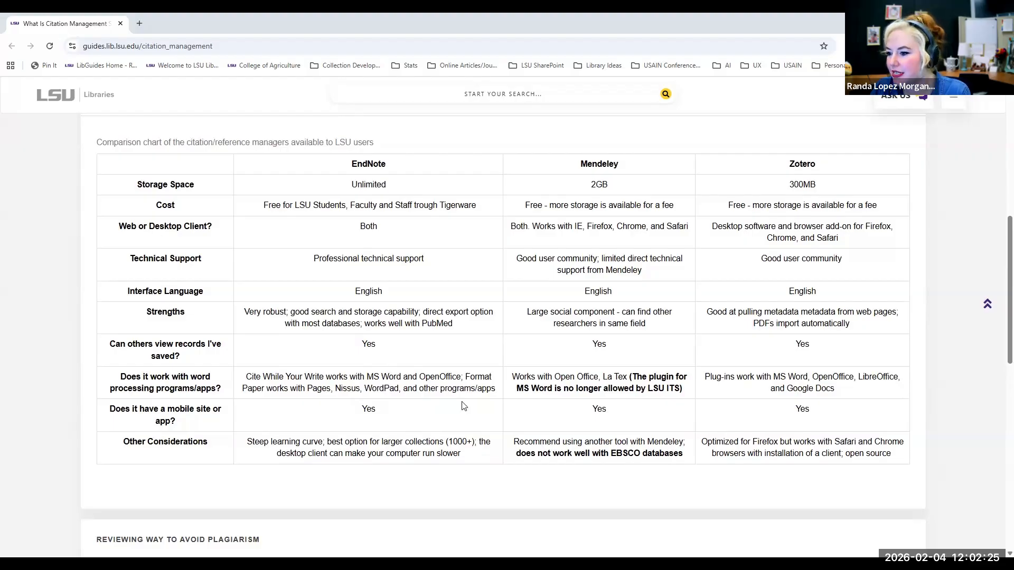
{"action": "scroll", "coordinate": [464, 407], "scroll_direction": "down", "scroll_amount": 1}
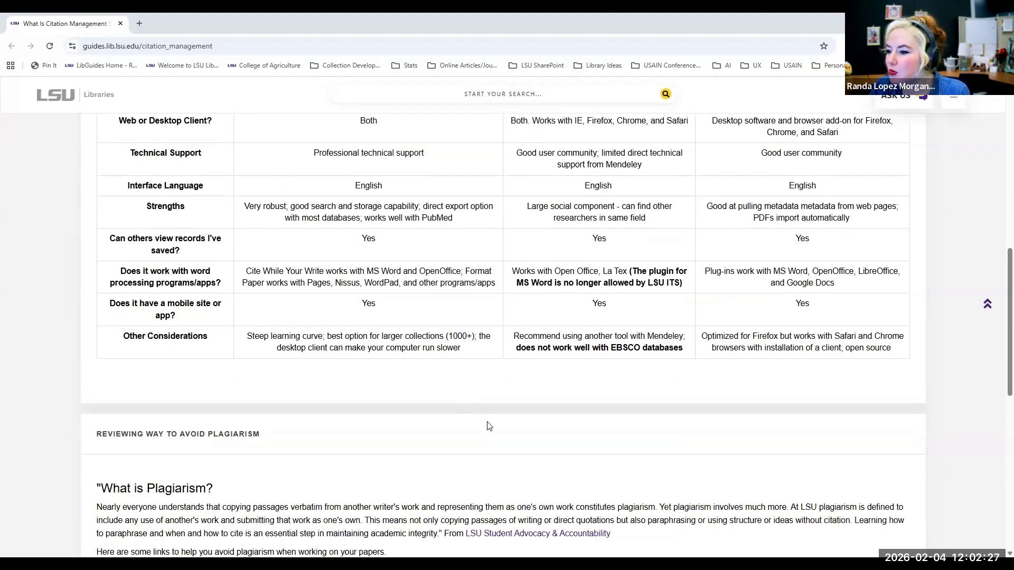
{"action": "scroll", "coordinate": [490, 426], "scroll_direction": "up", "scroll_amount": 2}
{"action": "scroll", "coordinate": [490, 425], "scroll_direction": "up", "scroll_amount": 3}
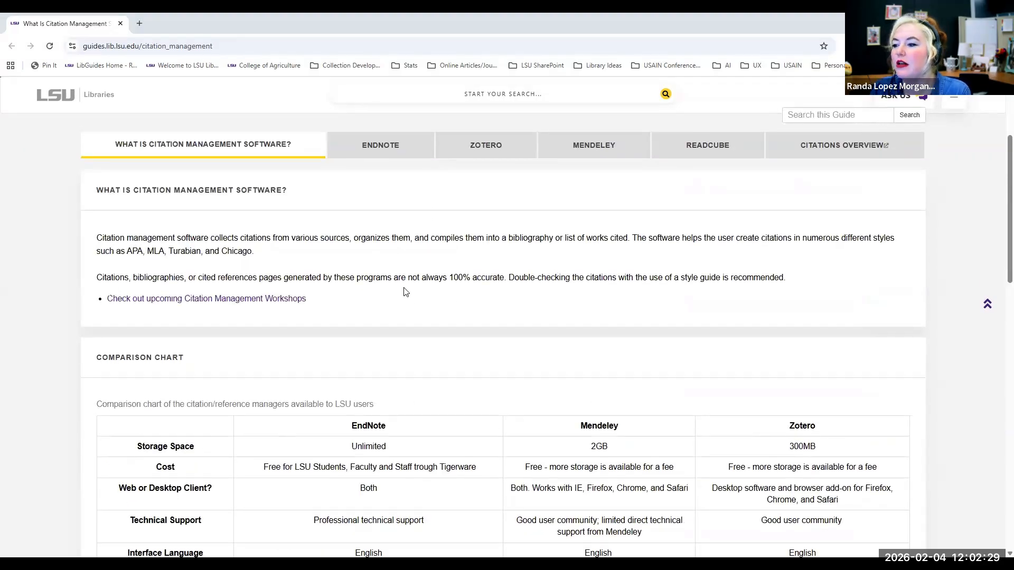
{"action": "scroll", "coordinate": [407, 306], "scroll_direction": "down", "scroll_amount": 2}
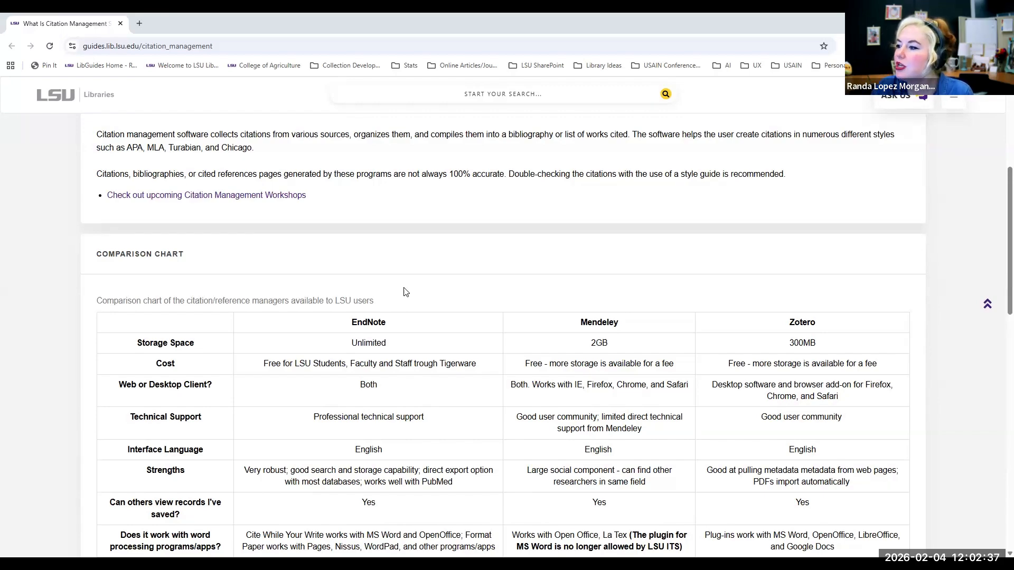
{"action": "scroll", "coordinate": [405, 292], "scroll_direction": "down", "scroll_amount": 2}
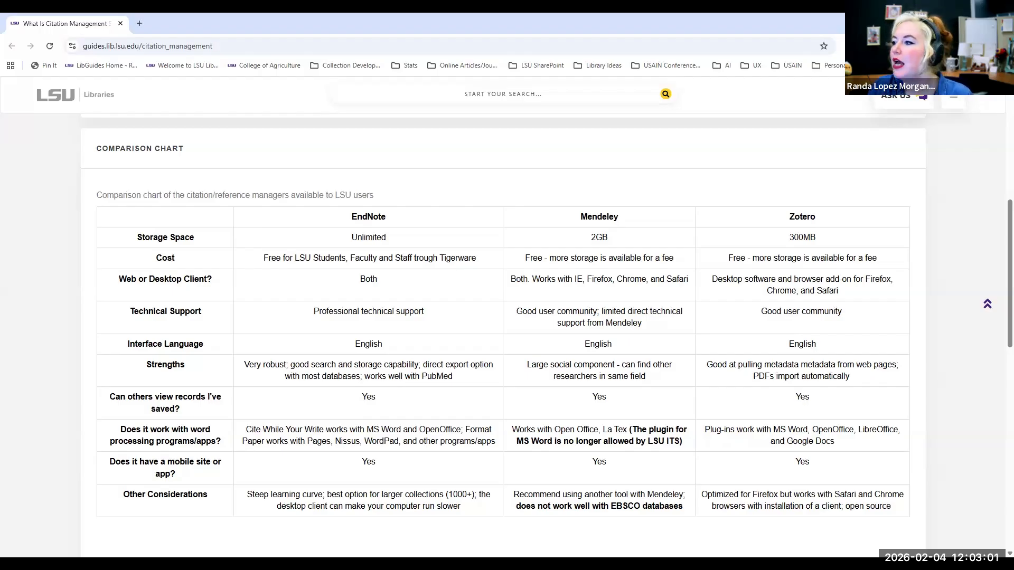
- Open the EndNote page of the citation management guide and review its introduction and resource links
{"action": "scroll", "coordinate": [357, 319], "scroll_direction": "up", "scroll_amount": 7}
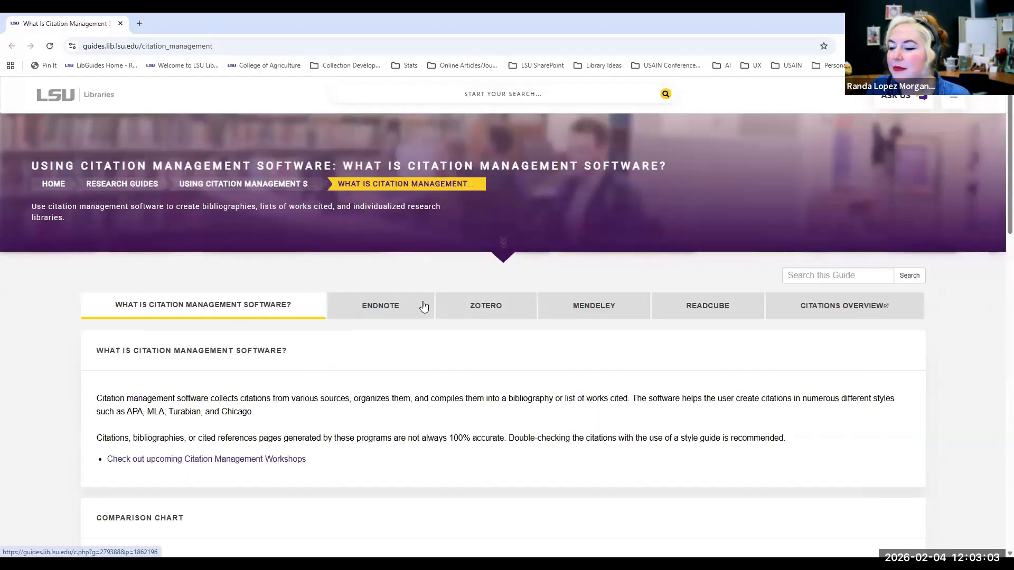
{"action": "left_click", "coordinate": [423, 304]}
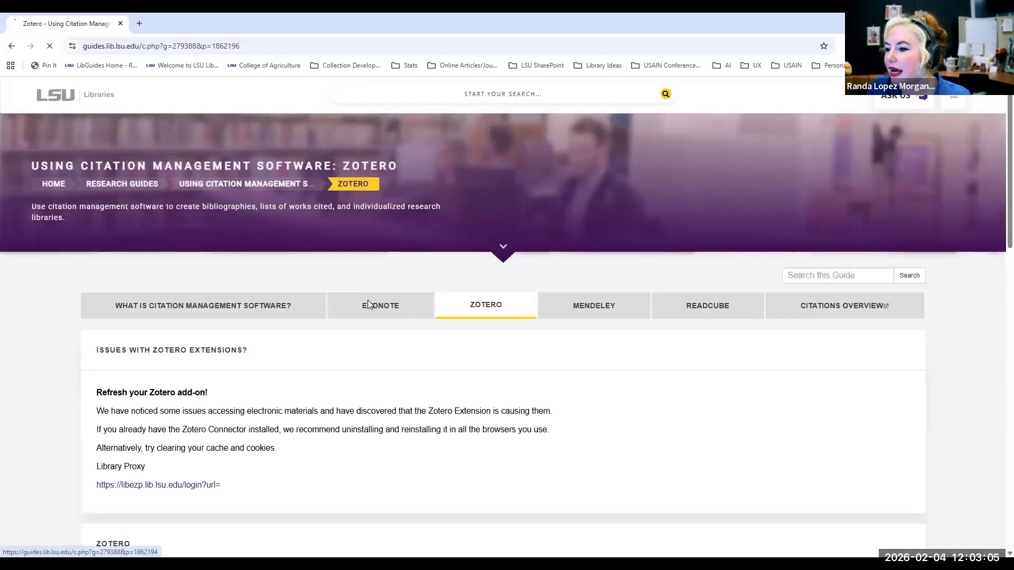
{"action": "left_click", "coordinate": [367, 300]}
{"action": "scroll", "coordinate": [451, 417], "scroll_direction": "down", "scroll_amount": 3}
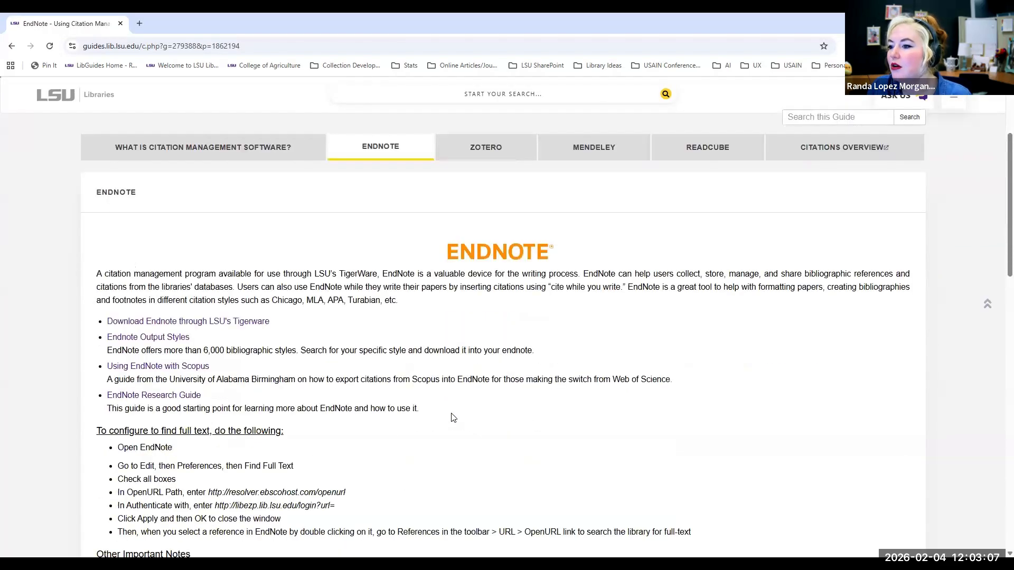
{"action": "scroll", "coordinate": [452, 417], "scroll_direction": "down", "scroll_amount": 2}
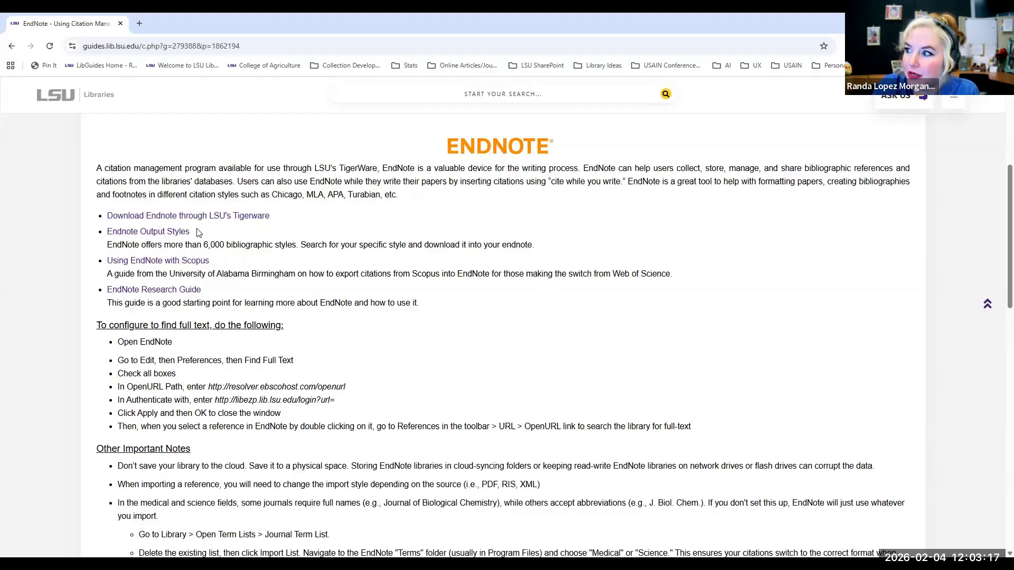
{"action": "scroll", "coordinate": [509, 273], "scroll_direction": "up", "scroll_amount": 2}
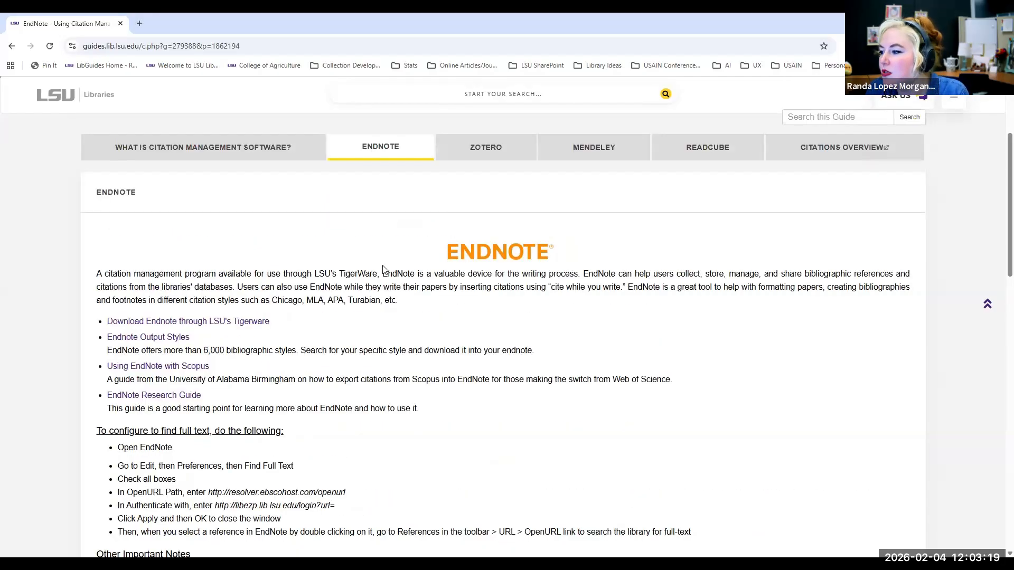
{"action": "scroll", "coordinate": [148, 255], "scroll_direction": "down", "scroll_amount": 1}
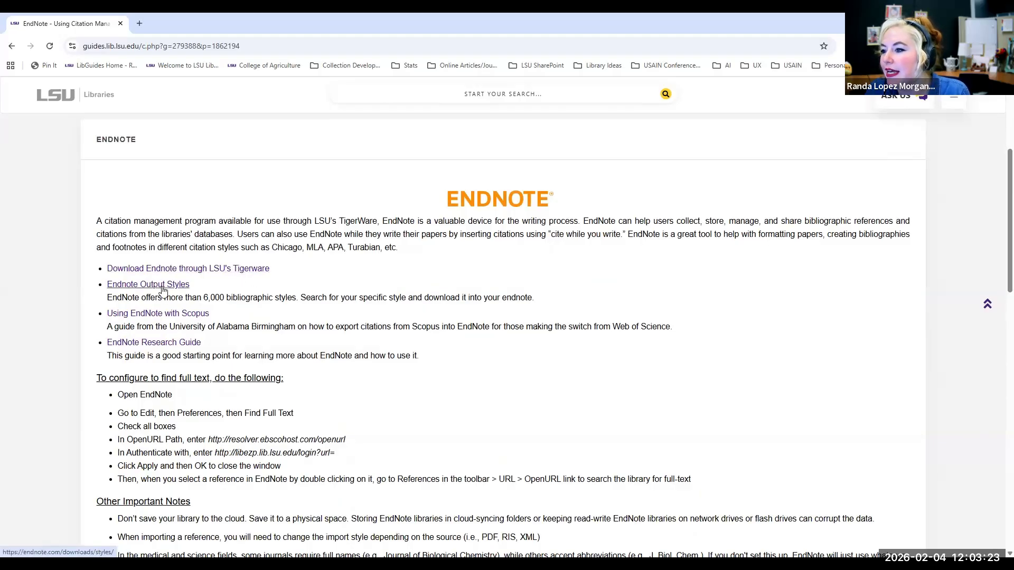
- Open the EndNote Research Guide and look through its key features and Quick start resources
{"action": "left_click", "coordinate": [176, 344]}
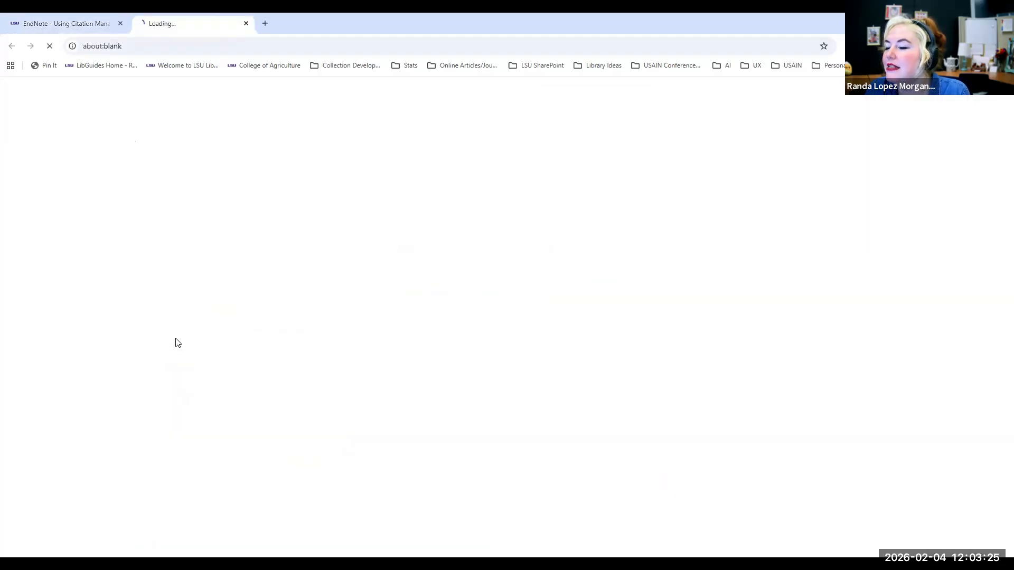
{"action": "scroll", "coordinate": [555, 337], "scroll_direction": "down", "scroll_amount": 4}
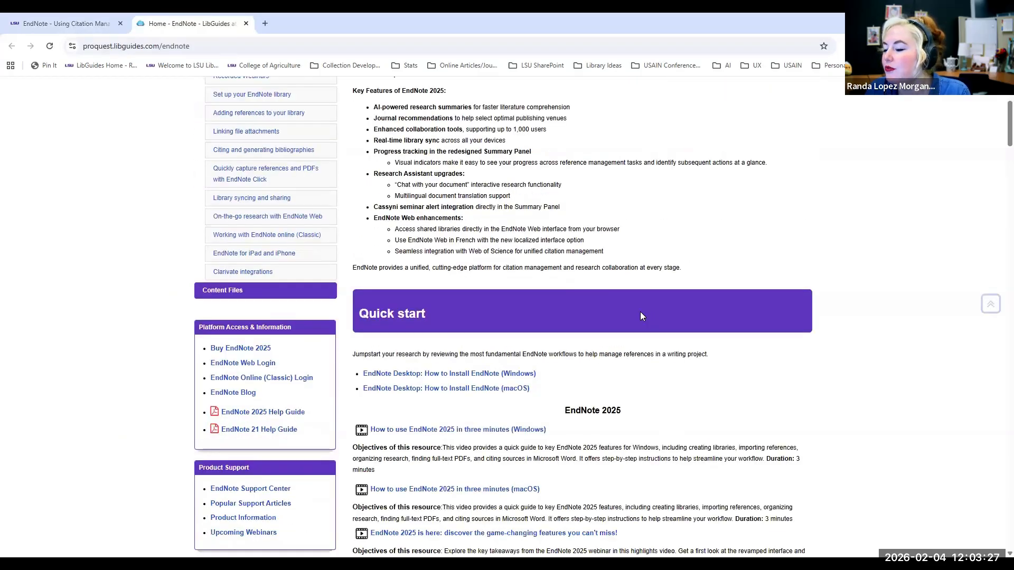
{"action": "scroll", "coordinate": [555, 337], "scroll_direction": "down", "scroll_amount": 3}
- Review the EndNote Support Center's articles and support options, and close that page and the research guide
{"action": "left_click", "coordinate": [264, 277]}
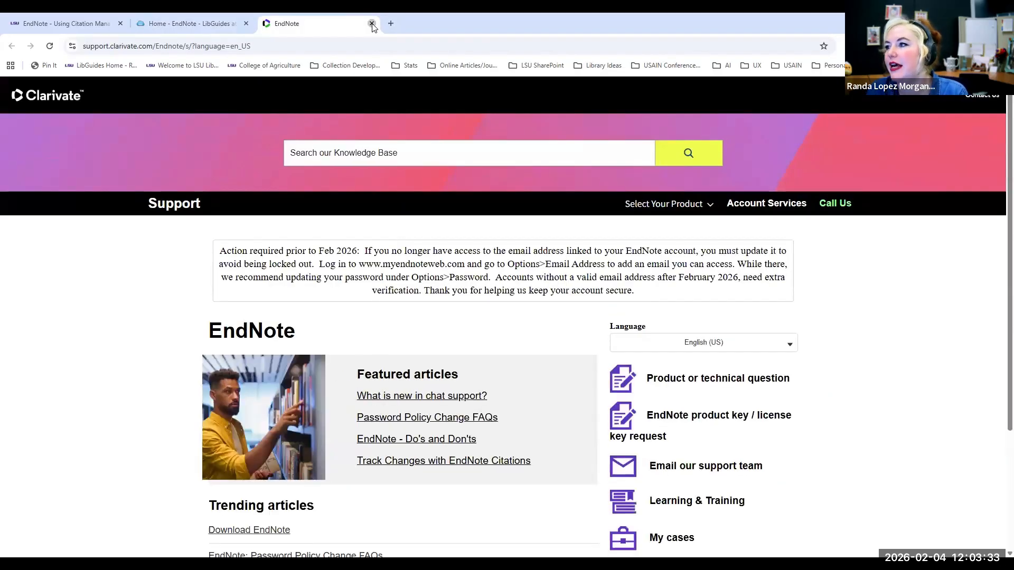
{"action": "scroll", "coordinate": [454, 394], "scroll_direction": "down", "scroll_amount": 1}
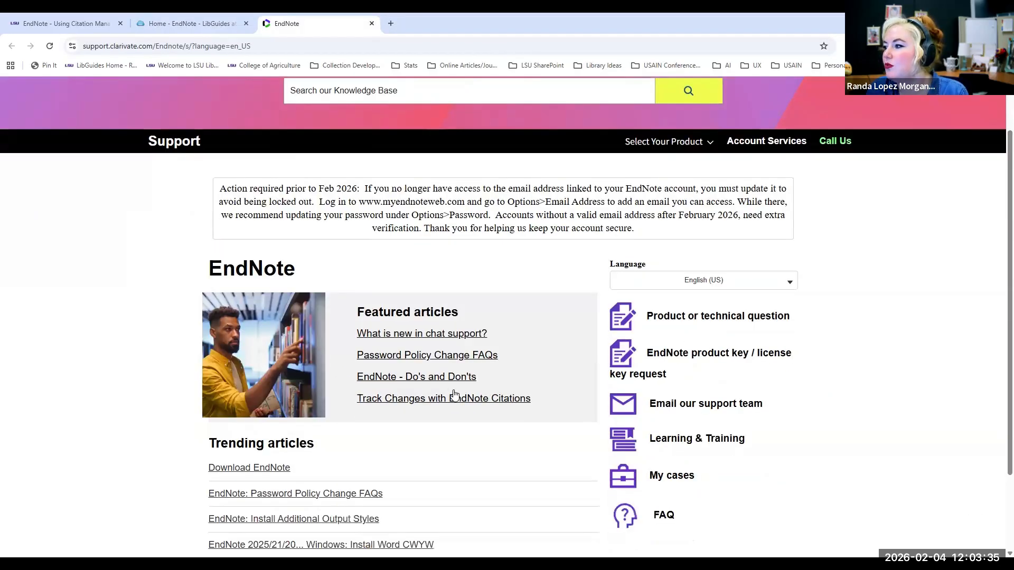
{"action": "scroll", "coordinate": [763, 211], "scroll_direction": "down", "scroll_amount": 2}
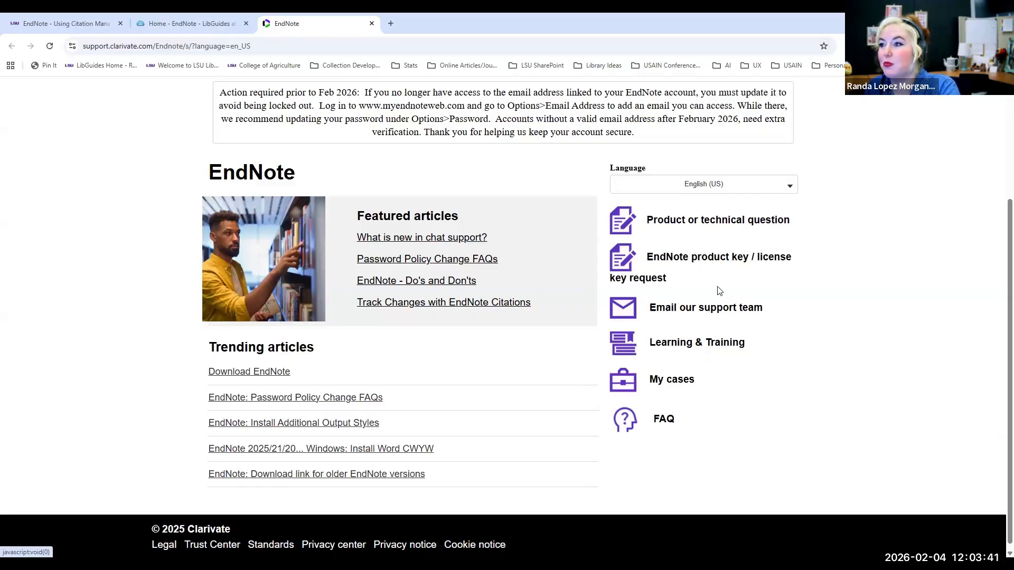
{"action": "left_click", "coordinate": [372, 23]}
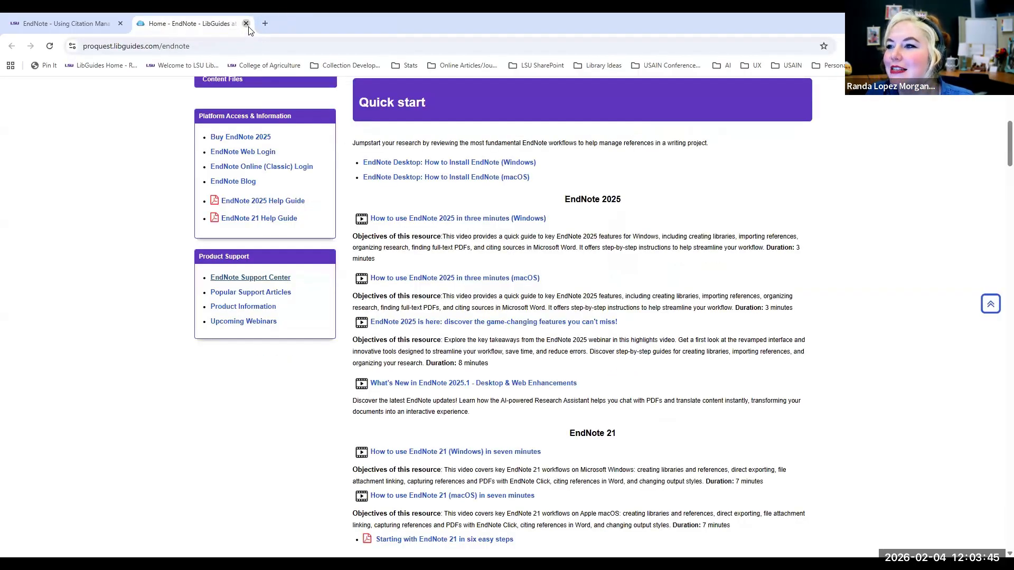
{"action": "key", "text": "ctrl+w"}
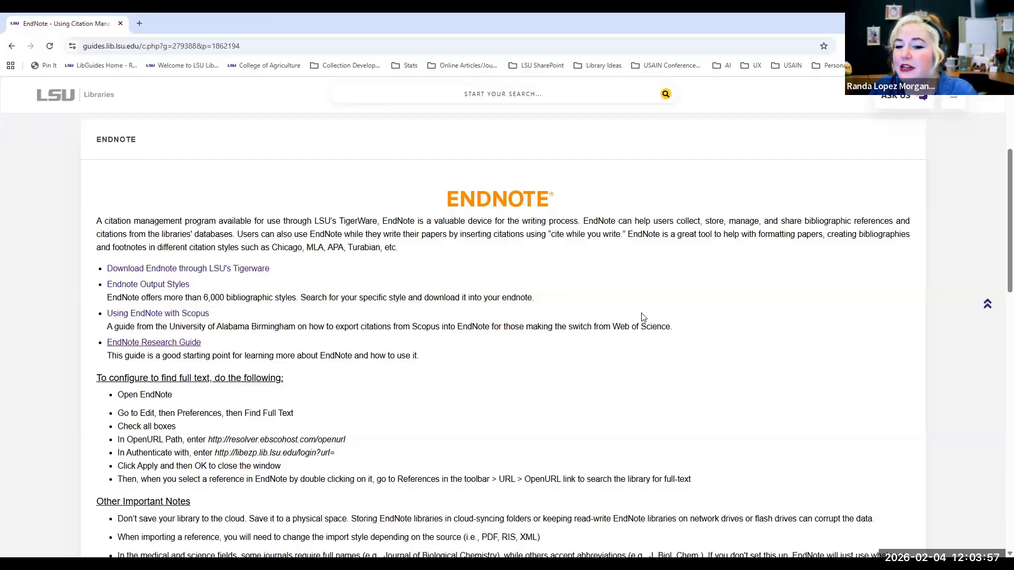
- Read the find-full-text instructions and Other Important Notes in the LSU guide, and switch to EndNote 21
{"action": "scroll", "coordinate": [643, 317], "scroll_direction": "down", "scroll_amount": 1}
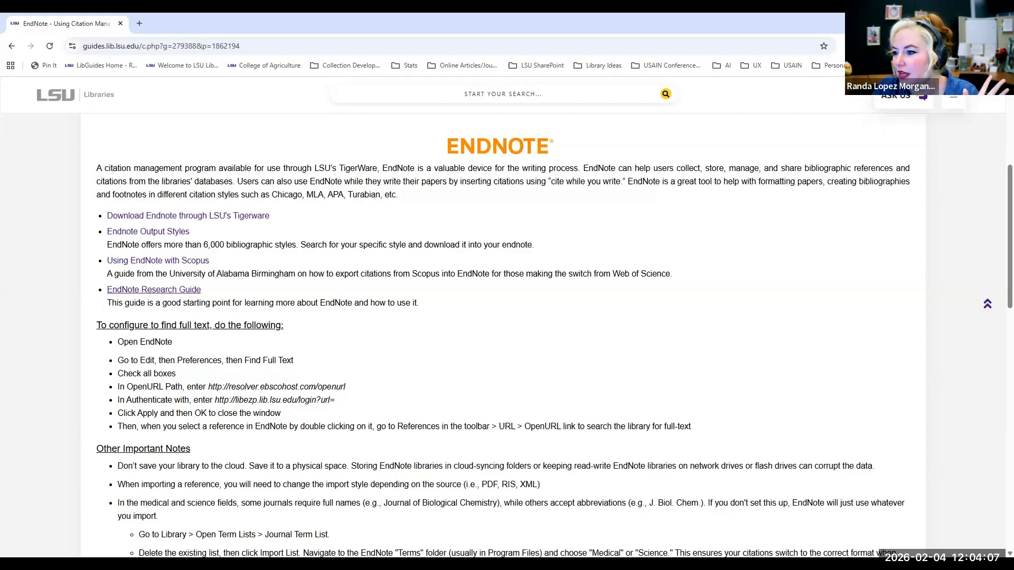
{"action": "scroll", "coordinate": [476, 344], "scroll_direction": "down", "scroll_amount": 3}
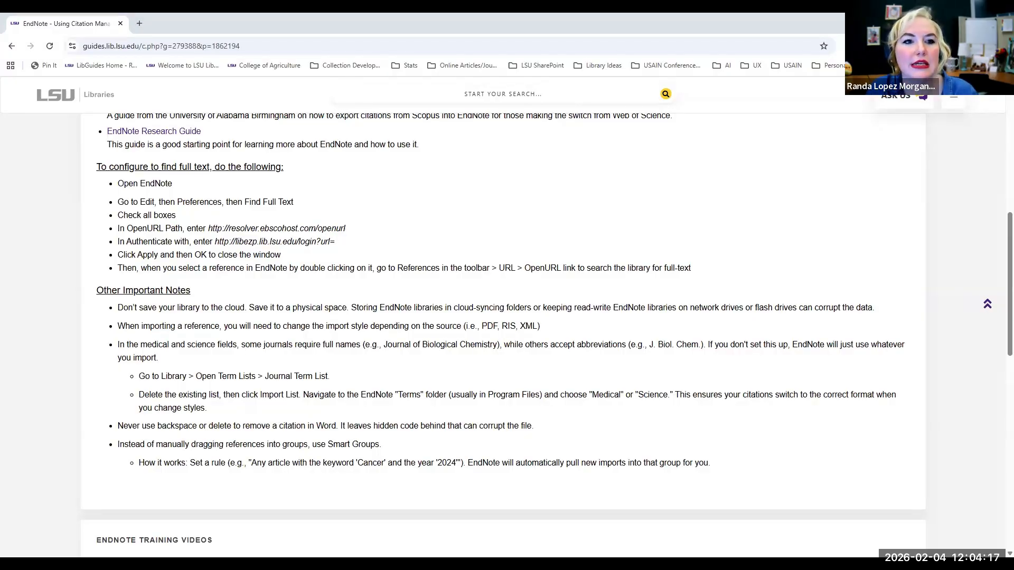
{"action": "key", "text": "alt+Tab"}
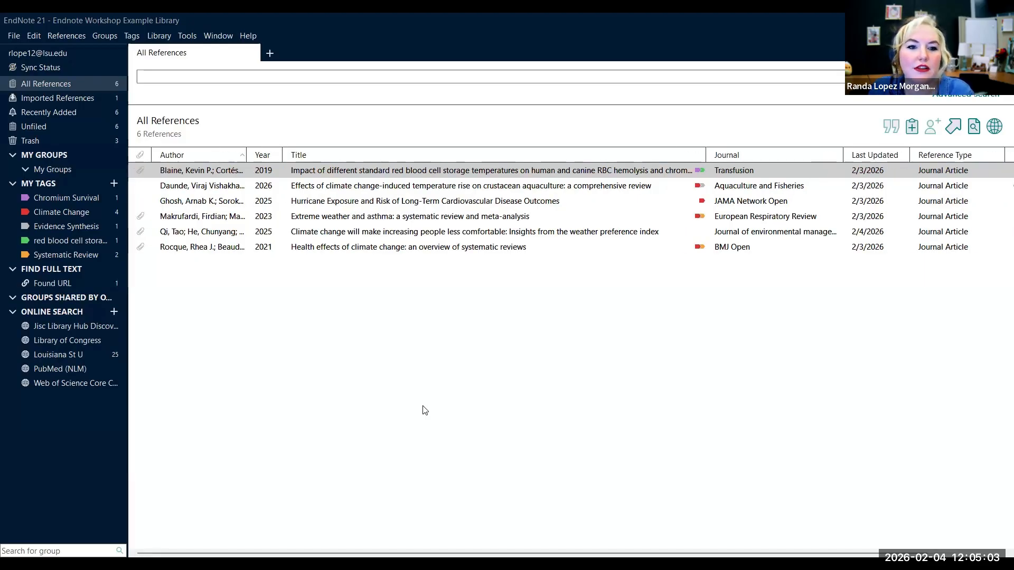
{"action": "left_click", "coordinate": [14, 36]}
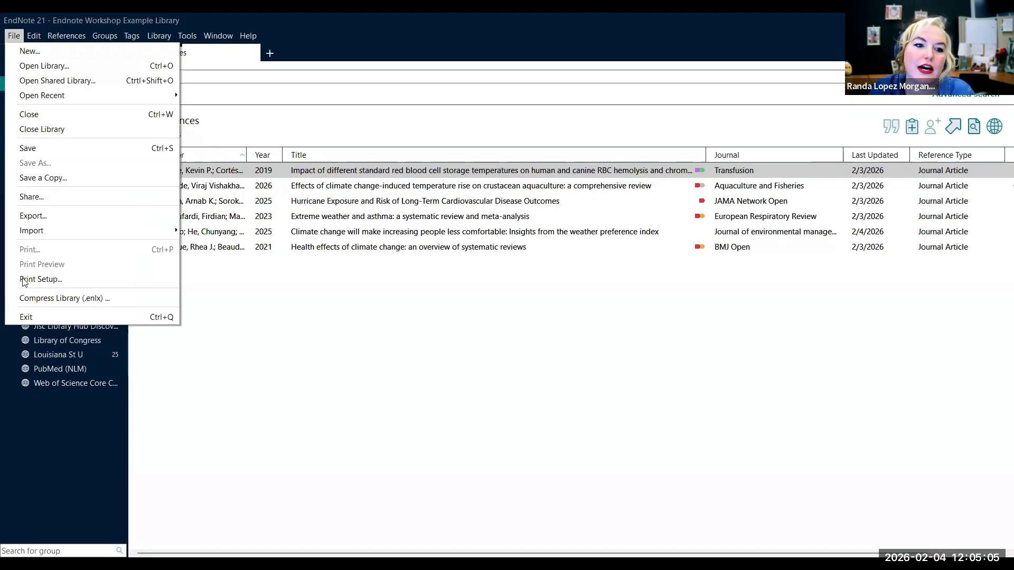
{"action": "left_click", "coordinate": [58, 50]}
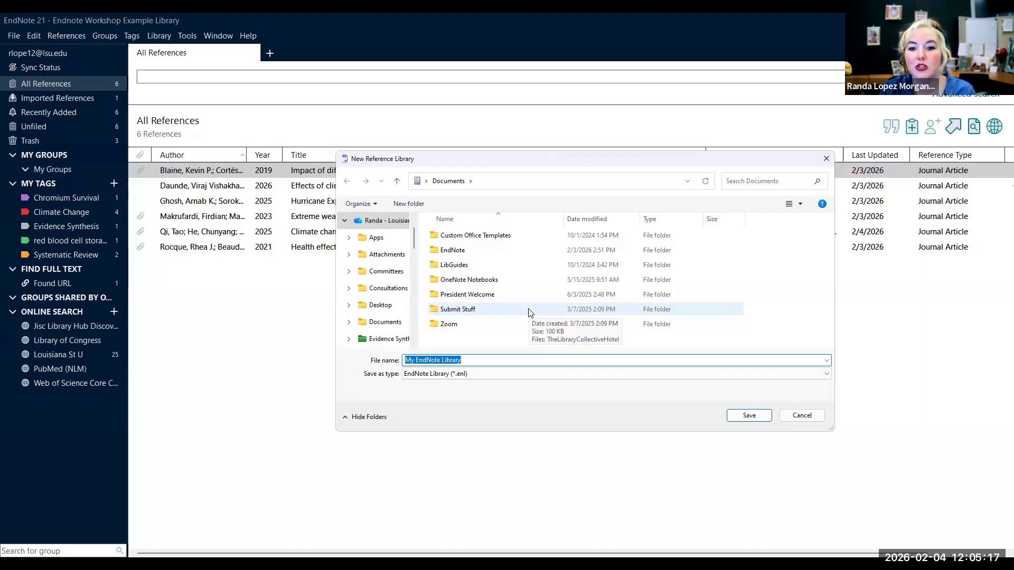
{"action": "scroll", "coordinate": [385, 304], "scroll_direction": "down", "scroll_amount": 5}
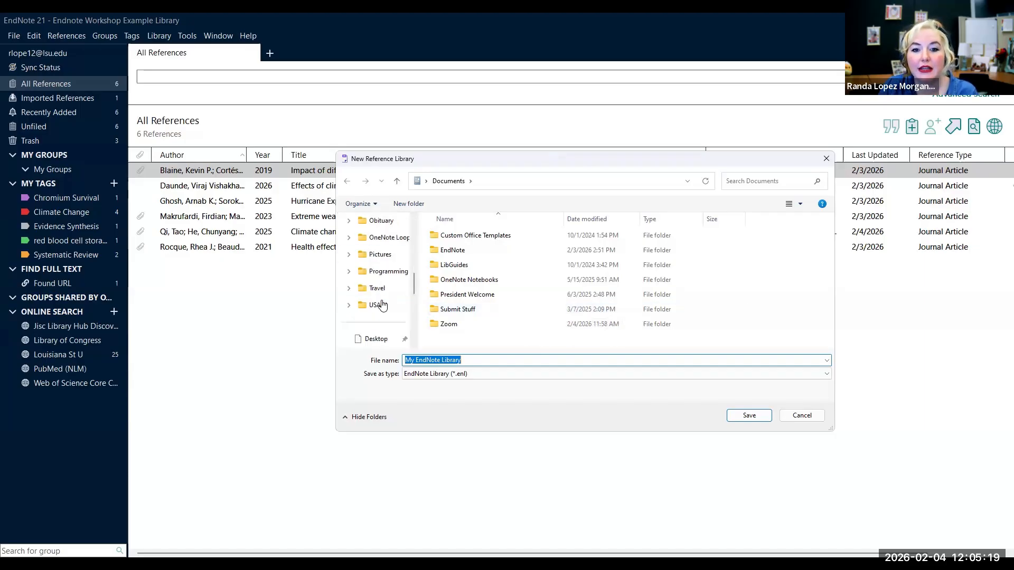
{"action": "scroll", "coordinate": [384, 310], "scroll_direction": "down", "scroll_amount": 3}
{"action": "left_click", "coordinate": [381, 239]}
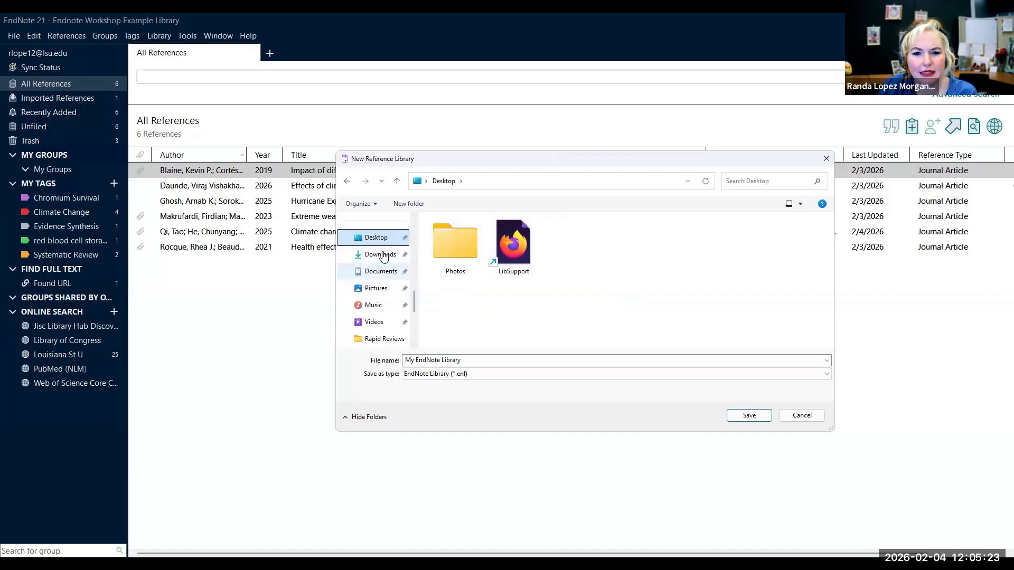
{"action": "left_click", "coordinate": [390, 272]}
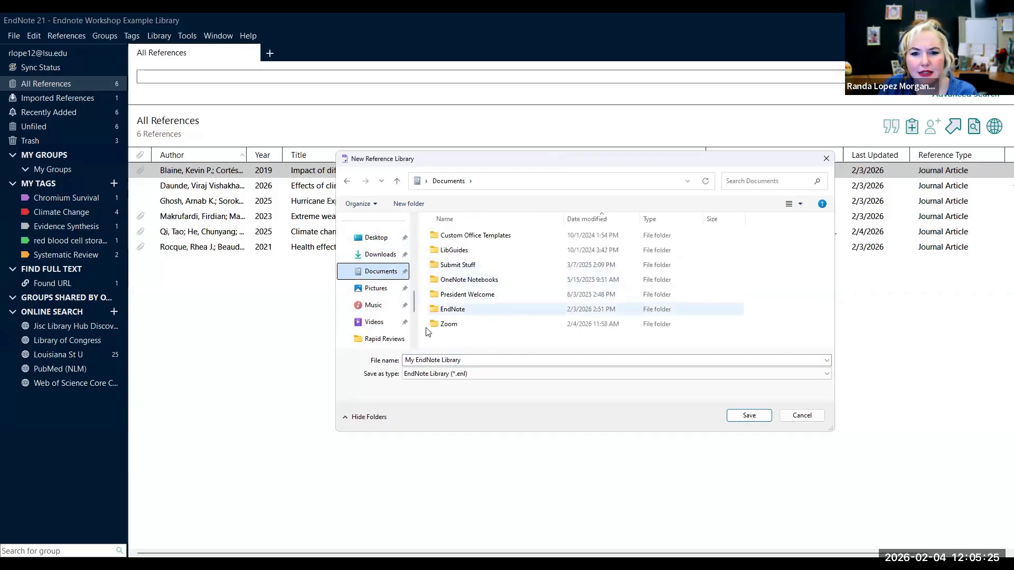
{"action": "scroll", "coordinate": [386, 313], "scroll_direction": "up", "scroll_amount": 3}
{"action": "scroll", "coordinate": [386, 313], "scroll_direction": "up", "scroll_amount": 5}
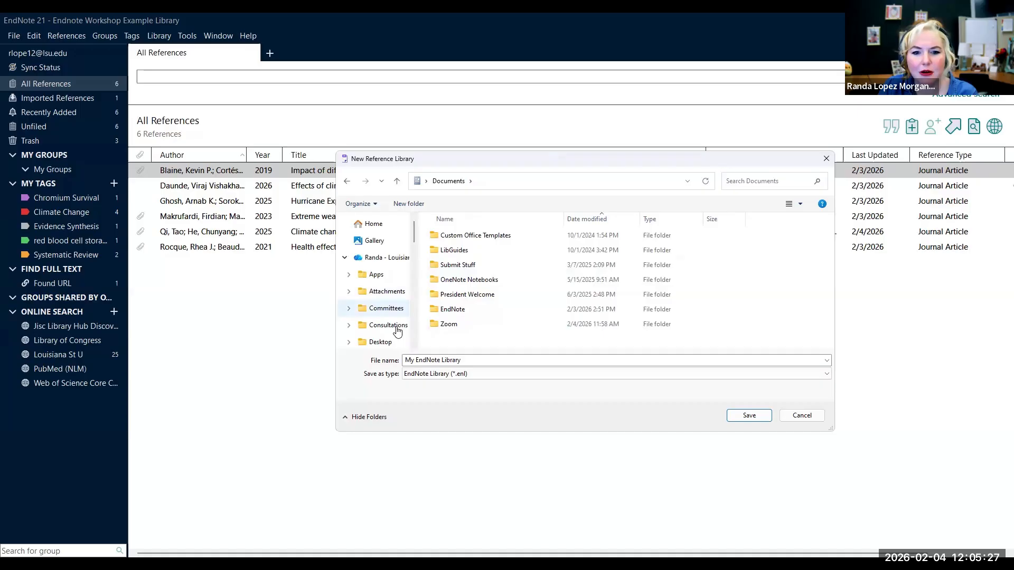
{"action": "scroll", "coordinate": [398, 336], "scroll_direction": "down", "scroll_amount": 1}
{"action": "left_click", "coordinate": [383, 288]}
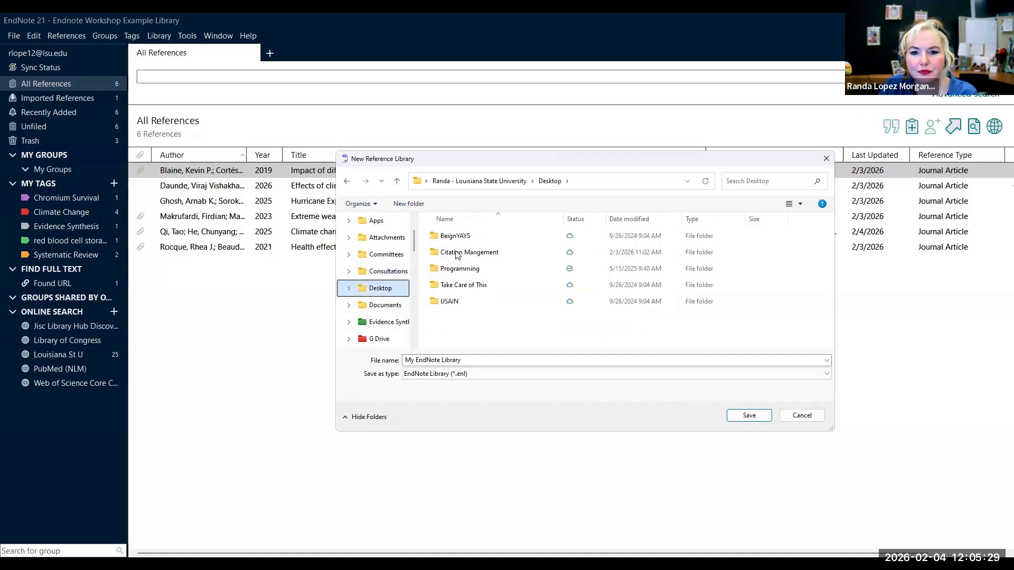
{"action": "left_click", "coordinate": [458, 253]}
{"action": "double_click", "coordinate": [457, 253]}
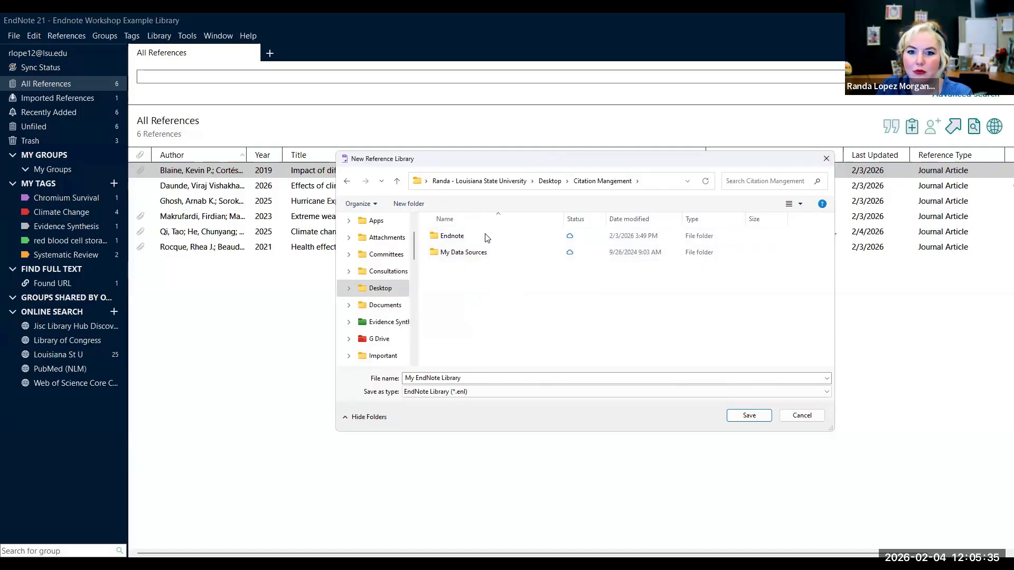
{"action": "left_click", "coordinate": [798, 419]}
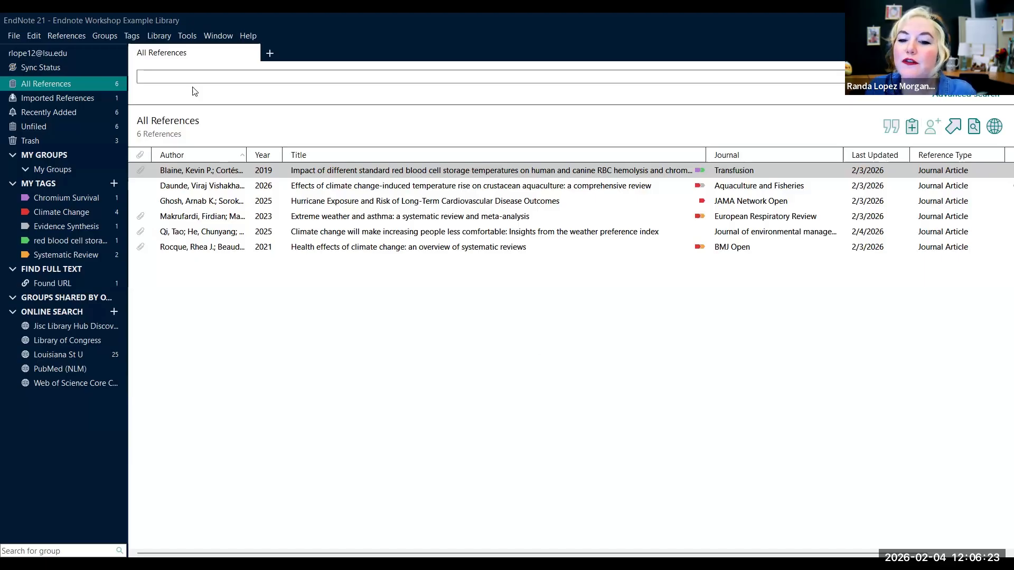
- Start a new reference in the library and set its reference type to Interview
{"action": "left_click", "coordinate": [910, 132]}
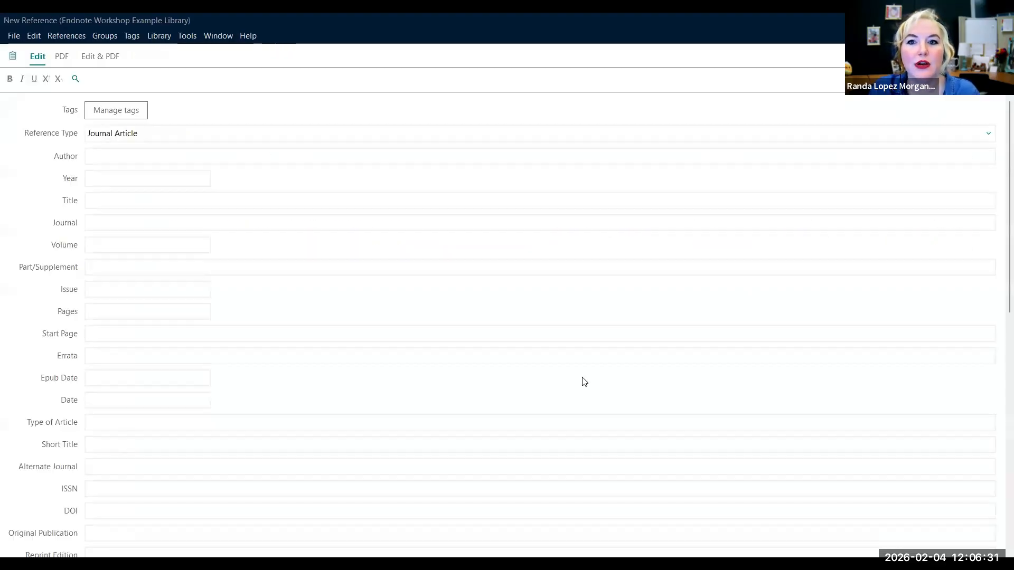
{"action": "left_click", "coordinate": [130, 136]}
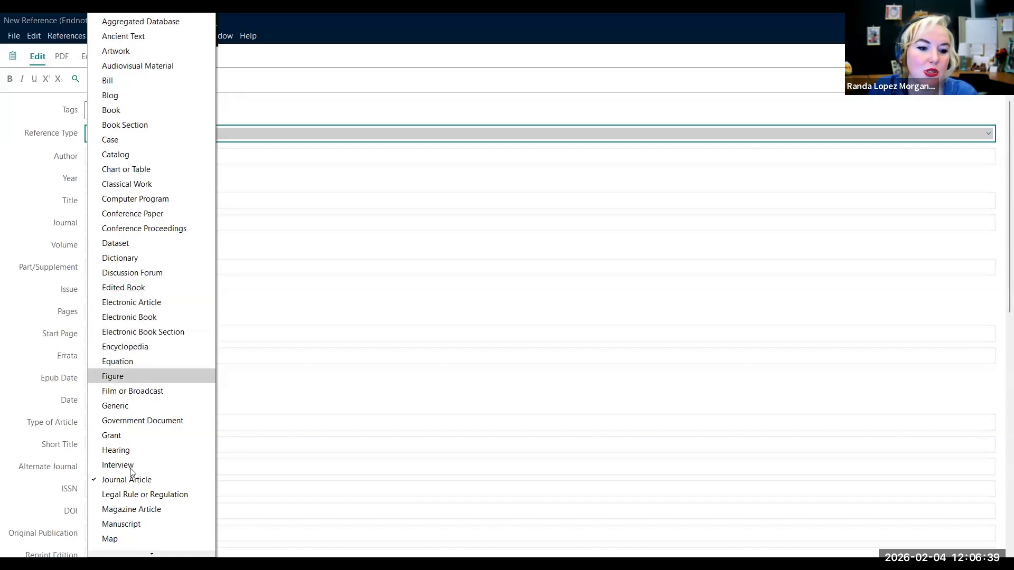
{"action": "key", "text": "Return"}
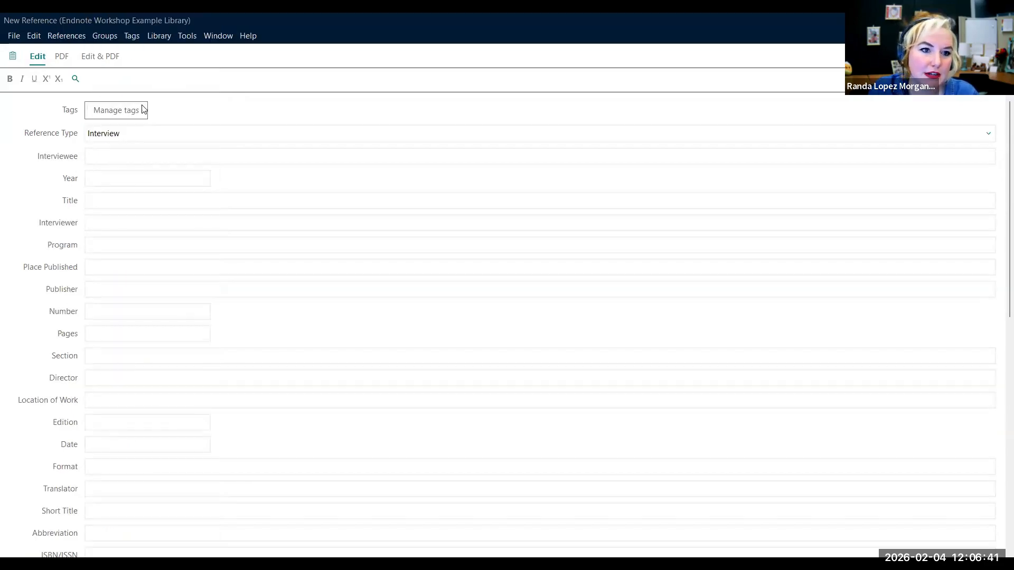
- Change the new reference's type to Journal Article
{"action": "left_click", "coordinate": [161, 134]}
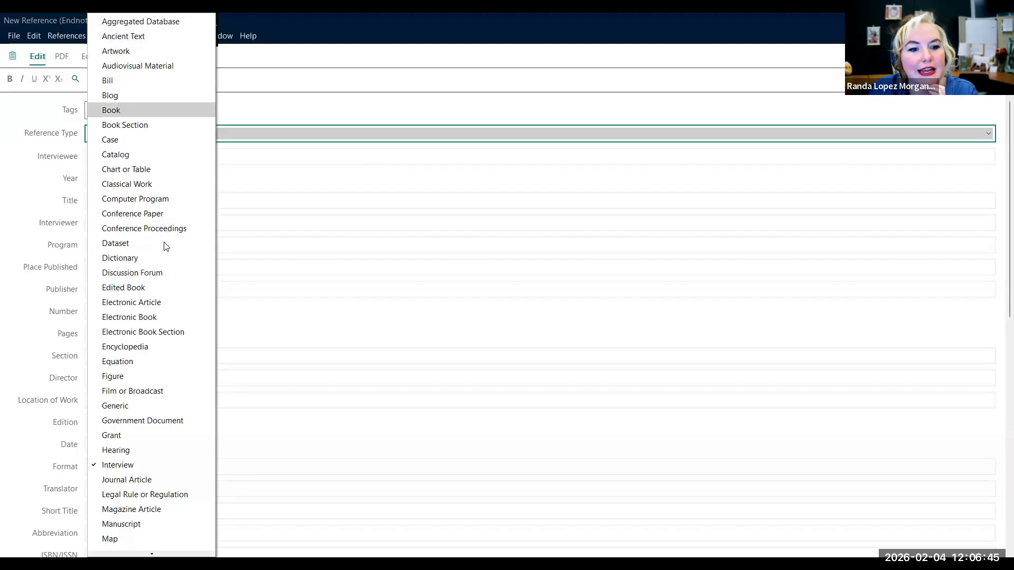
{"action": "left_click", "coordinate": [154, 487]}
{"action": "left_click", "coordinate": [141, 135]}
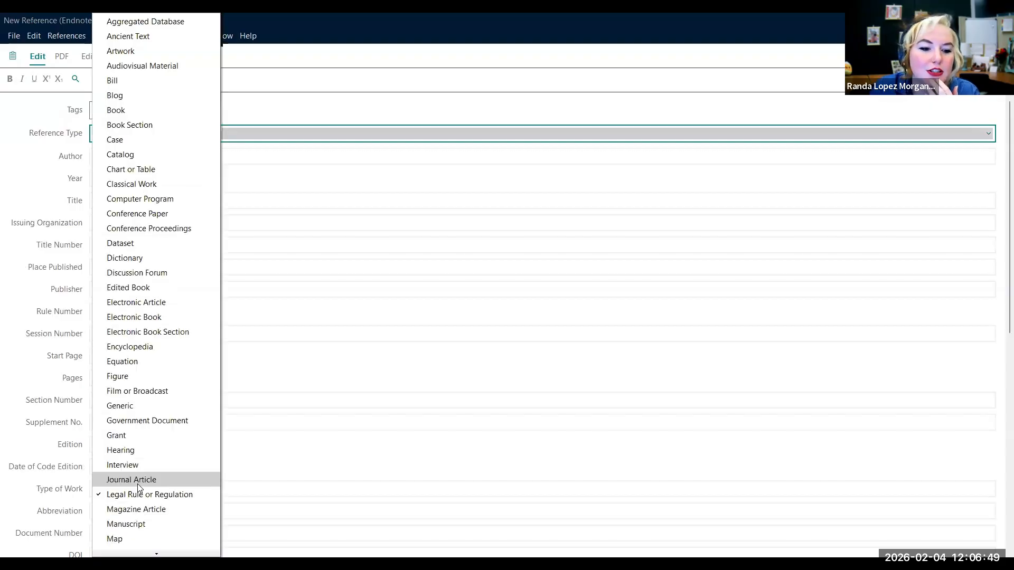
{"action": "left_click", "coordinate": [140, 479]}
- Enter the first author's name in the Author field as surname, comma, first name, and start a new author line
{"action": "left_click", "coordinate": [139, 157]}
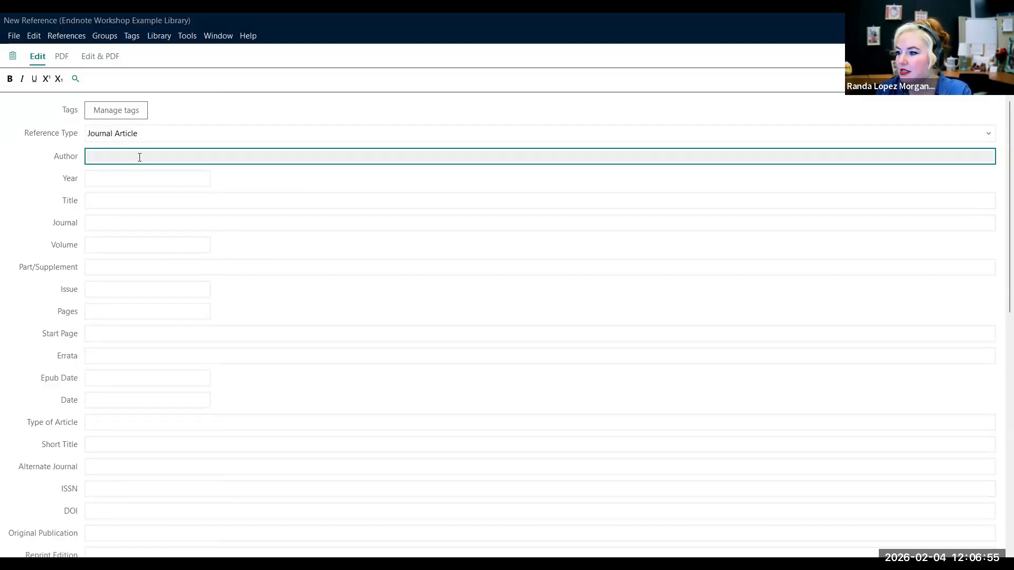
{"action": "type", "text": "Morga,"}
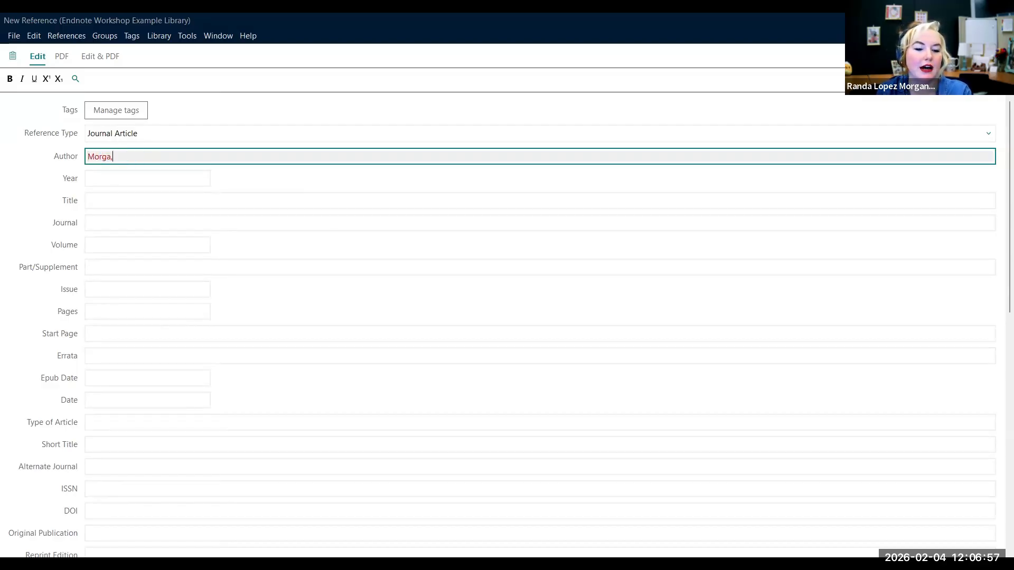
{"action": "key", "text": "BackSpace"}
{"action": "key", "text": "BackSpace"}
{"action": "type", "text": "n, Randa"}
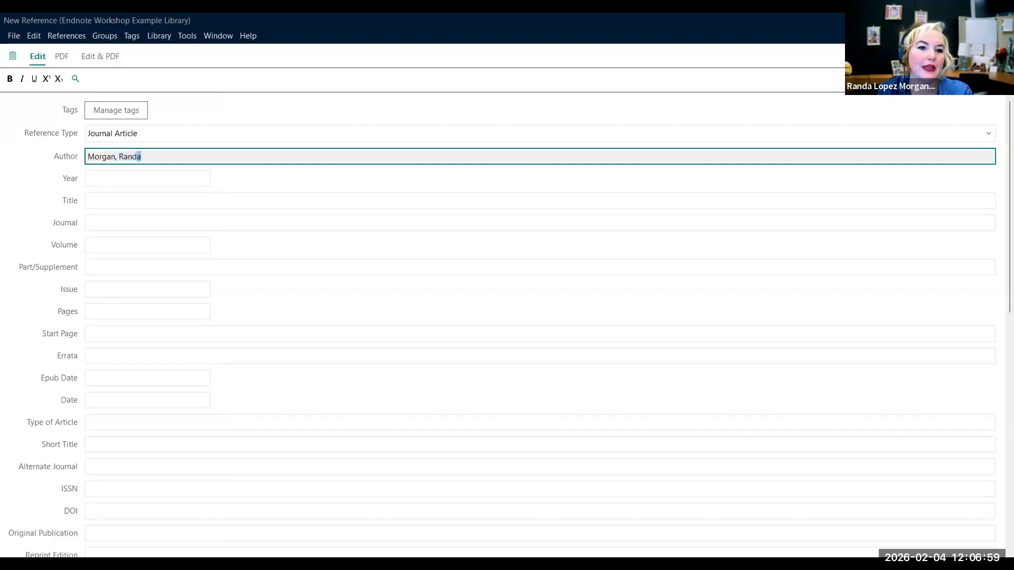
{"action": "key", "text": "Return"}
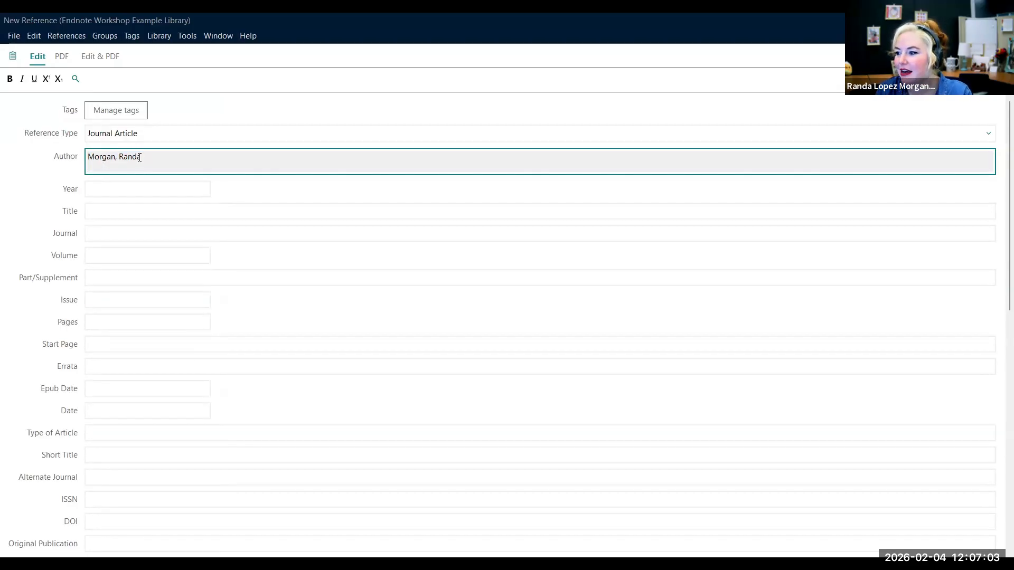
- Add the second author's name on its own line in first-name-first order without a comma
{"action": "type", "text": "Sarah "}
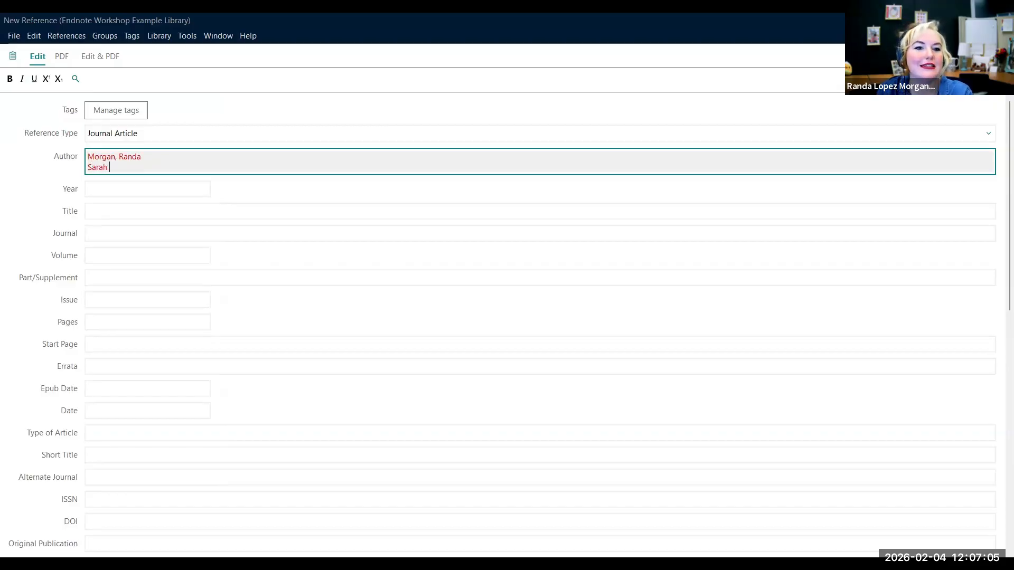
{"action": "type", "text": "Simms,"}
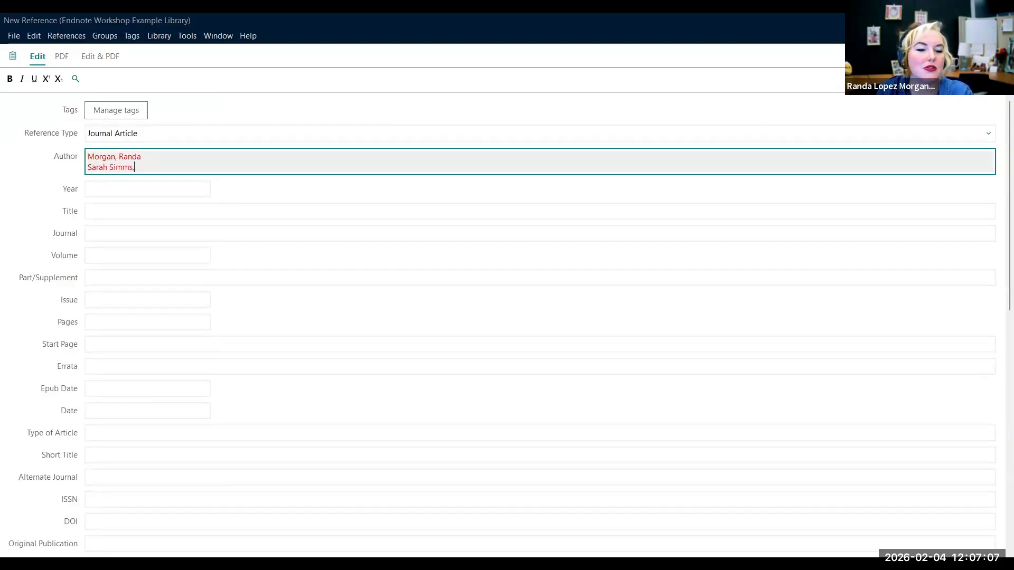
{"action": "key", "text": "Return"}
{"action": "key", "text": "BackSpace"}
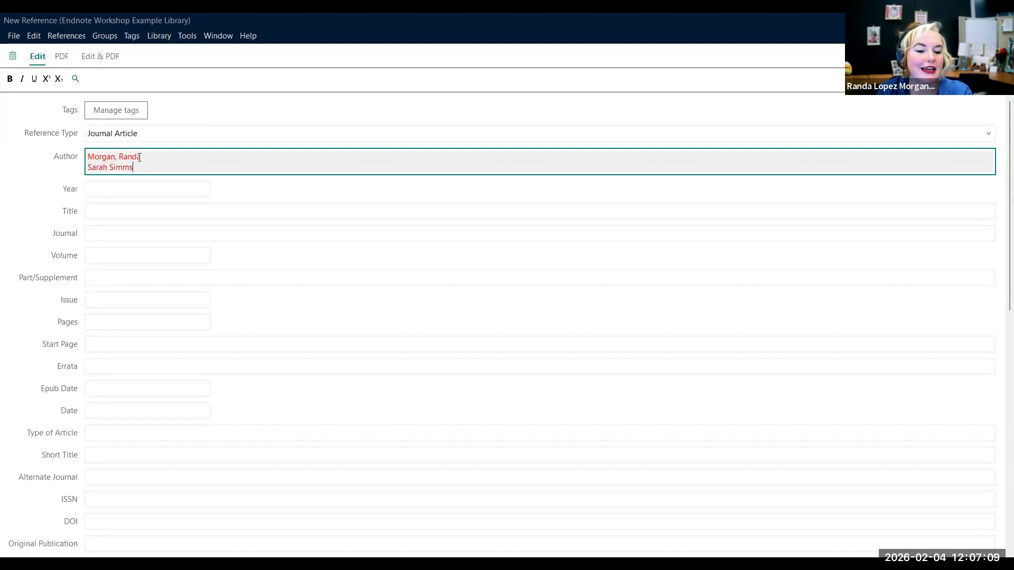
{"action": "key", "text": "Return"}
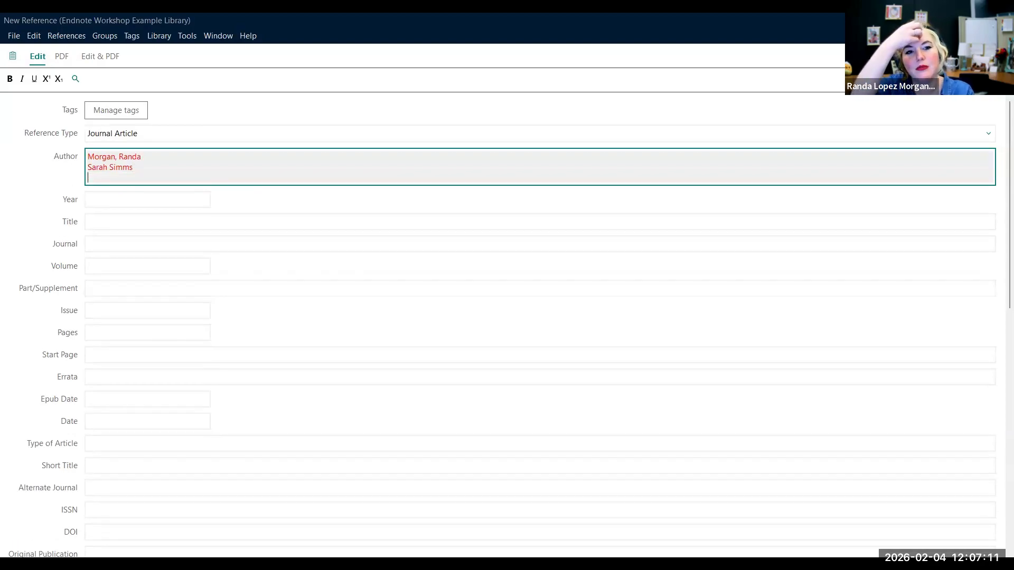
{"action": "key", "text": "Up"}
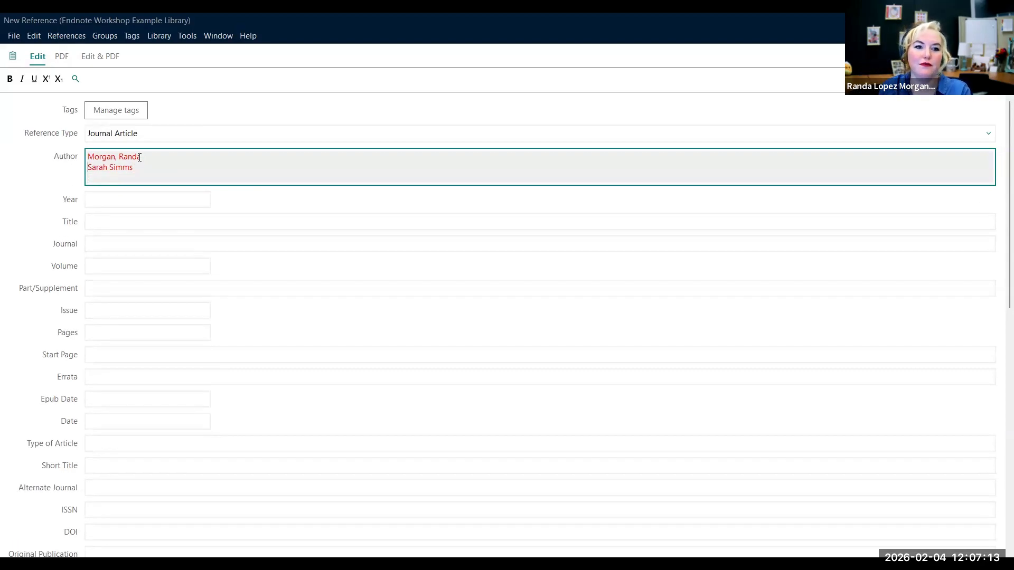
{"action": "key", "text": "Right"}
{"action": "key", "text": "Right"}
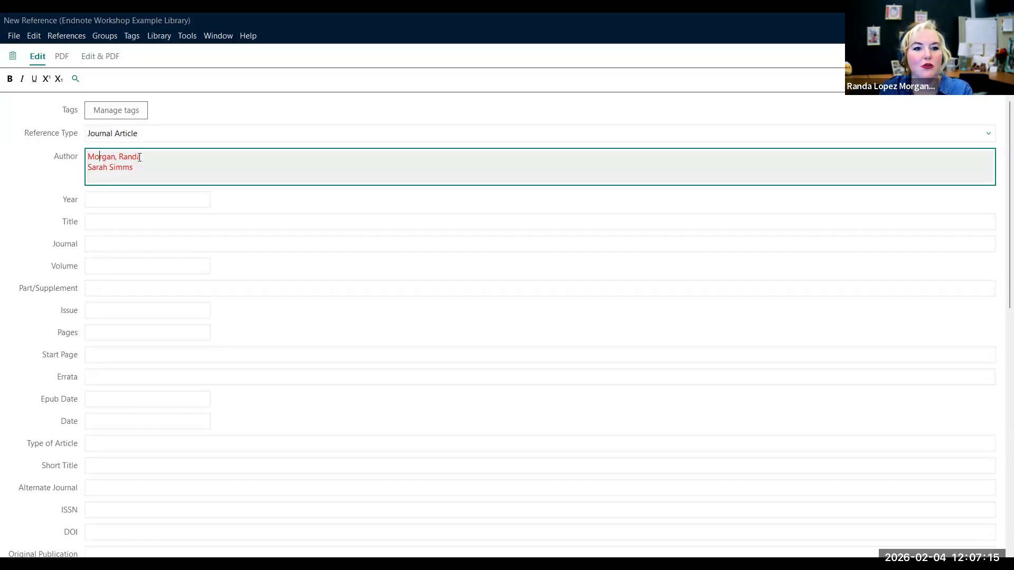
{"action": "key", "text": "Right"}
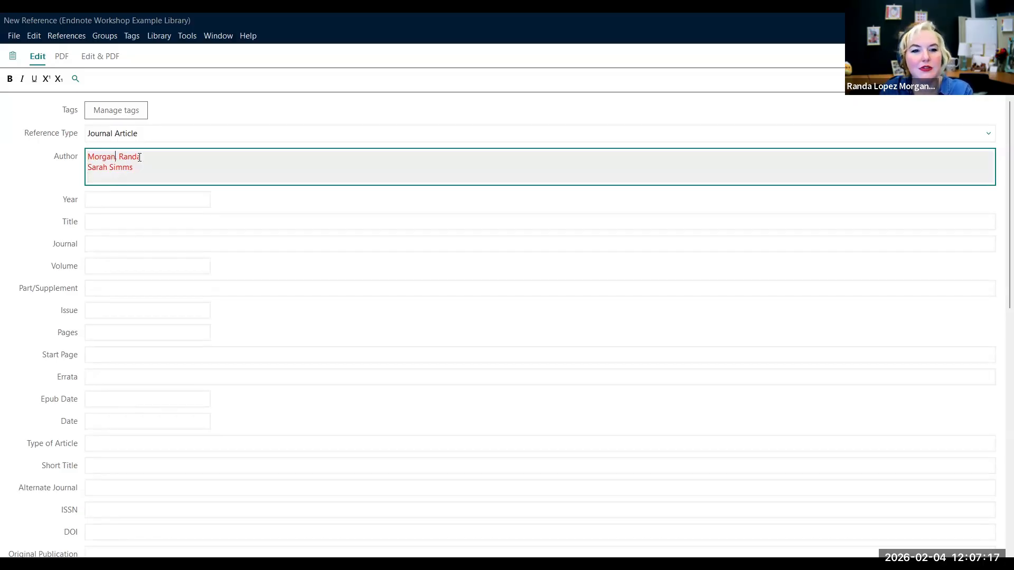
{"action": "key", "text": "Right"}
{"action": "key", "text": "Right"}
{"action": "key", "text": "Right"}
{"action": "key", "text": "Right"}
{"action": "key", "text": "Right"}
{"action": "key", "text": "Right"}
{"action": "key", "text": "Right"}
{"action": "key", "text": "Right"}
{"action": "key", "text": "Right"}
{"action": "key", "text": "Right"}
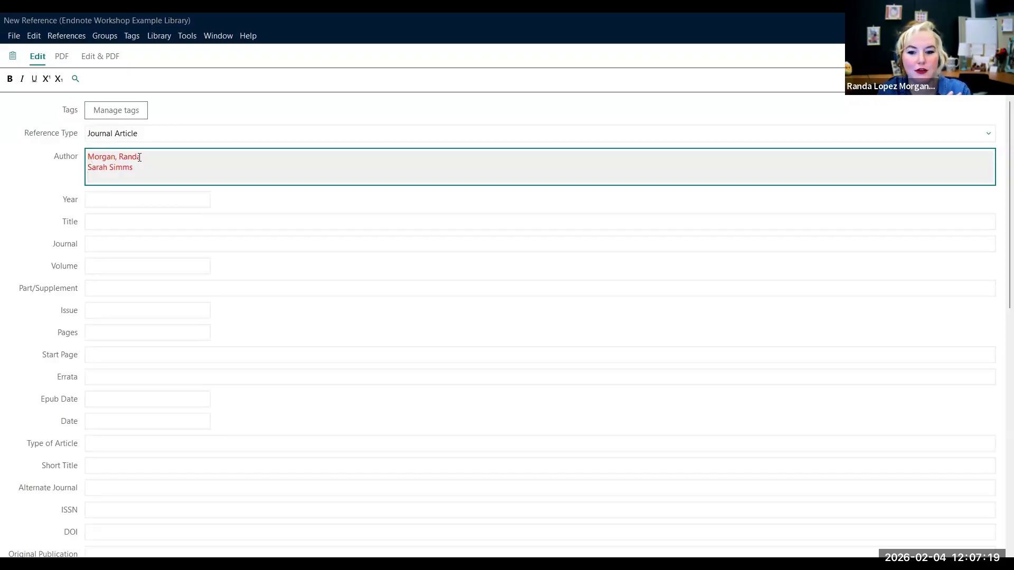
- Add the third author on a separate line as surname, first name, and the suffix Jr., separated by commas
{"action": "key", "text": "Return"}
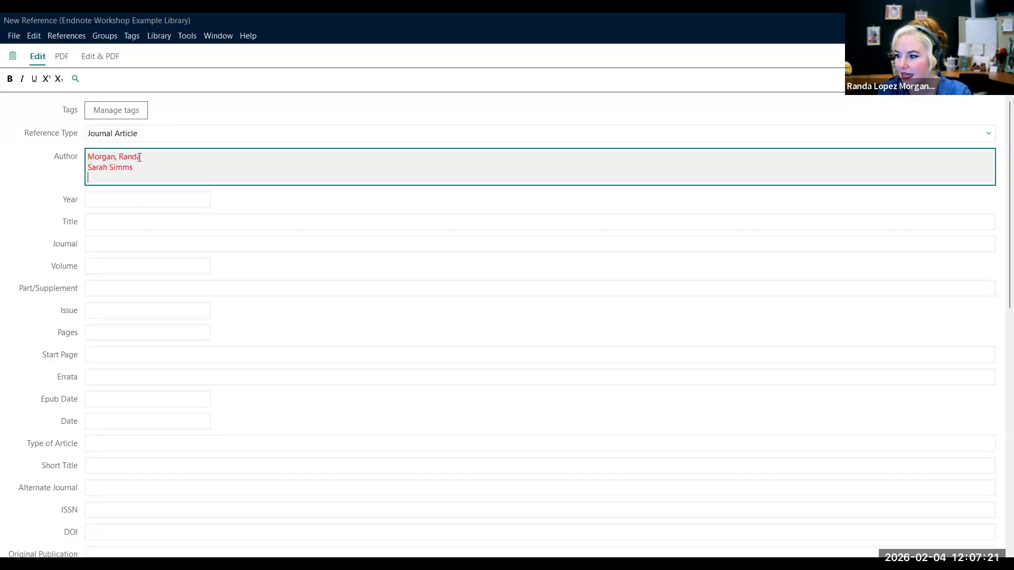
{"action": "type", "text": "News"}
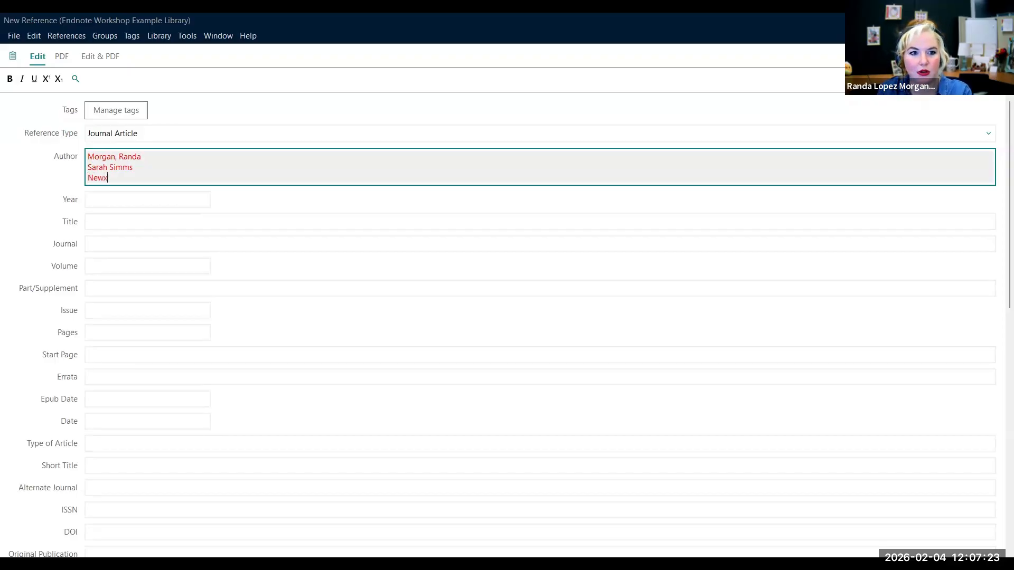
{"action": "type", "text": "ome, Jacon"}
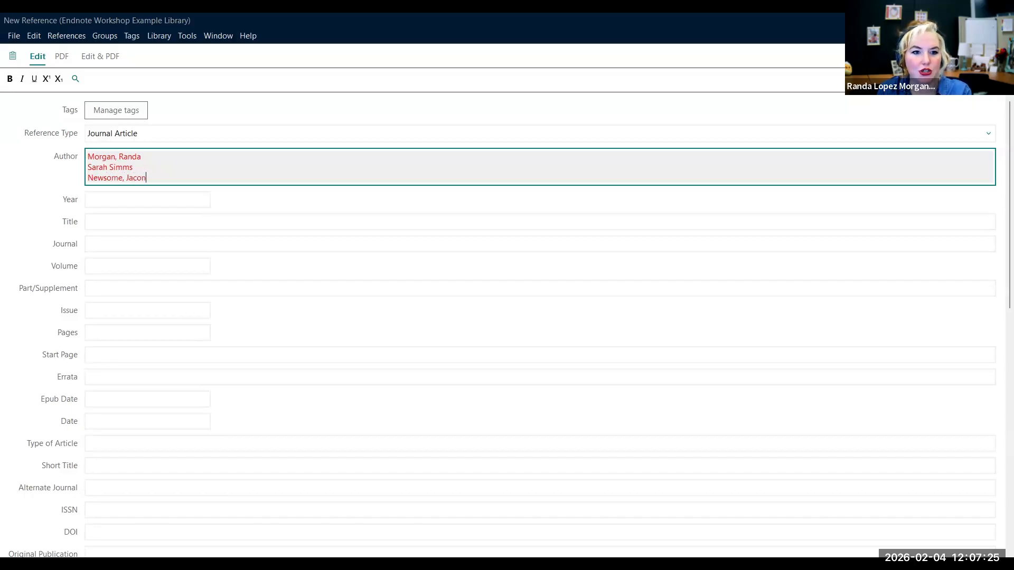
{"action": "key", "text": "BackSpace"}
{"action": "type", "text": "b, J"}
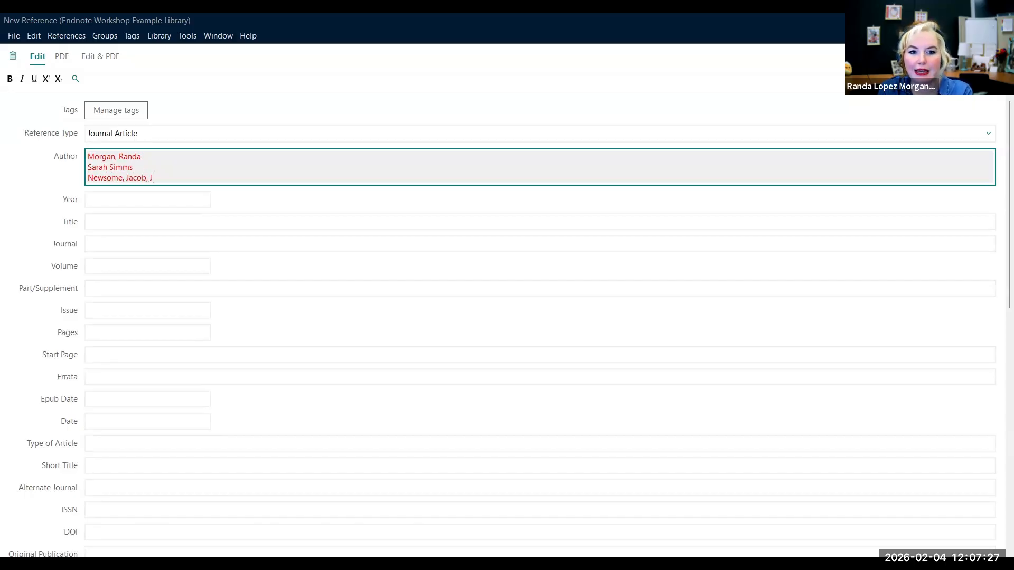
{"action": "type", "text": "r."}
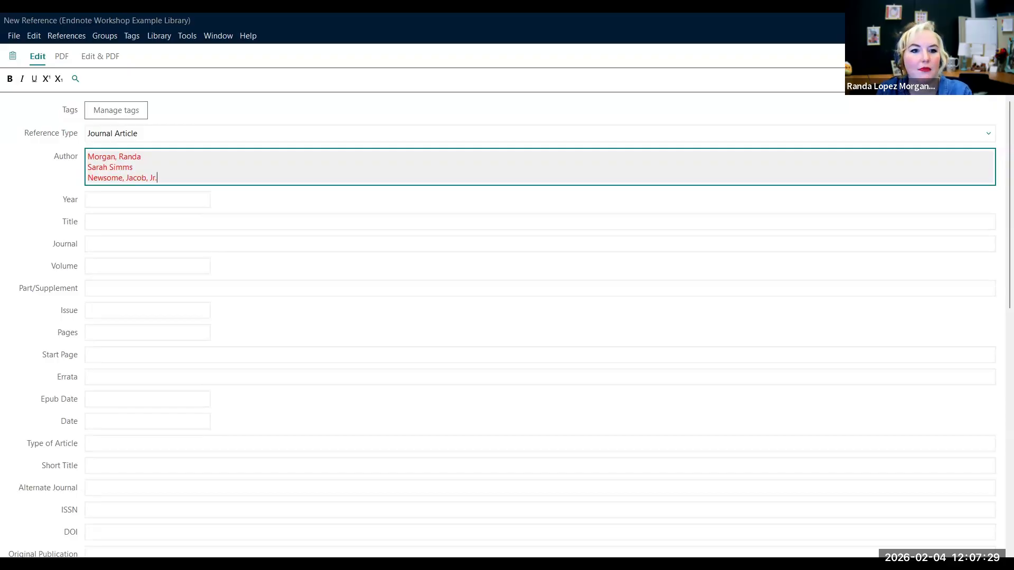
{"action": "key", "text": "Return"}
- Add a fourth author whose surname starts with the lowercase particle "de", followed by a comma and the first name
{"action": "type", "text": "De"}
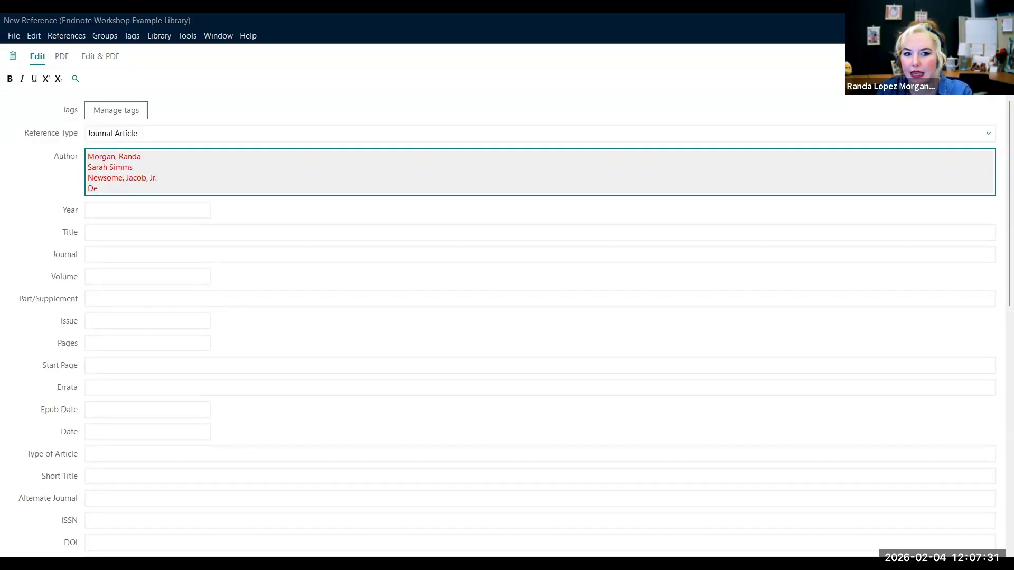
{"action": "key", "text": "BackSpace"}
{"action": "key", "text": "BackSpace"}
{"action": "type", "text": "S"}
{"action": "key", "text": "BackSpace"}
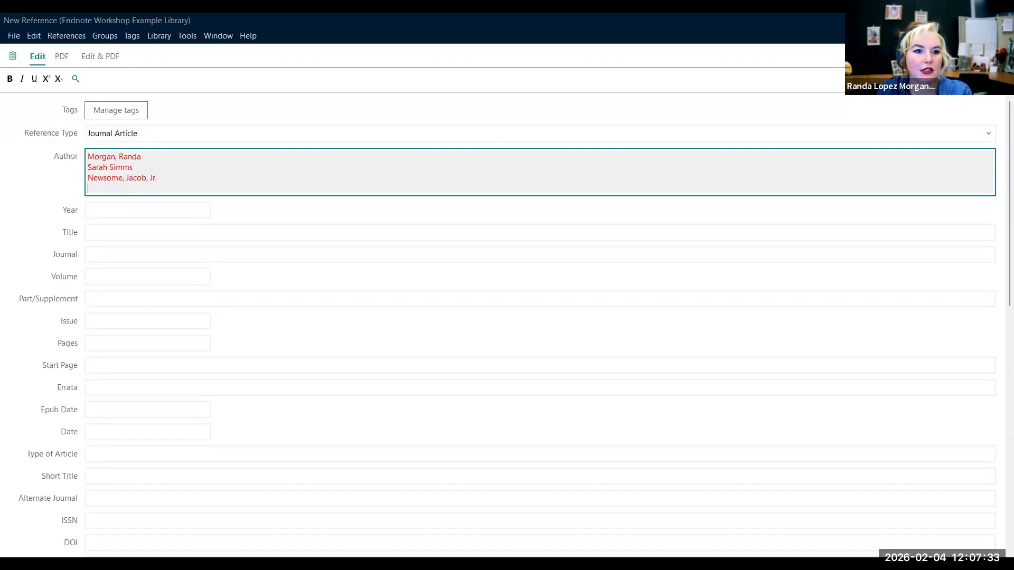
{"action": "type", "text": "dE"}
{"action": "key", "text": "BackSpace"}
{"action": "type", "text": "e"}
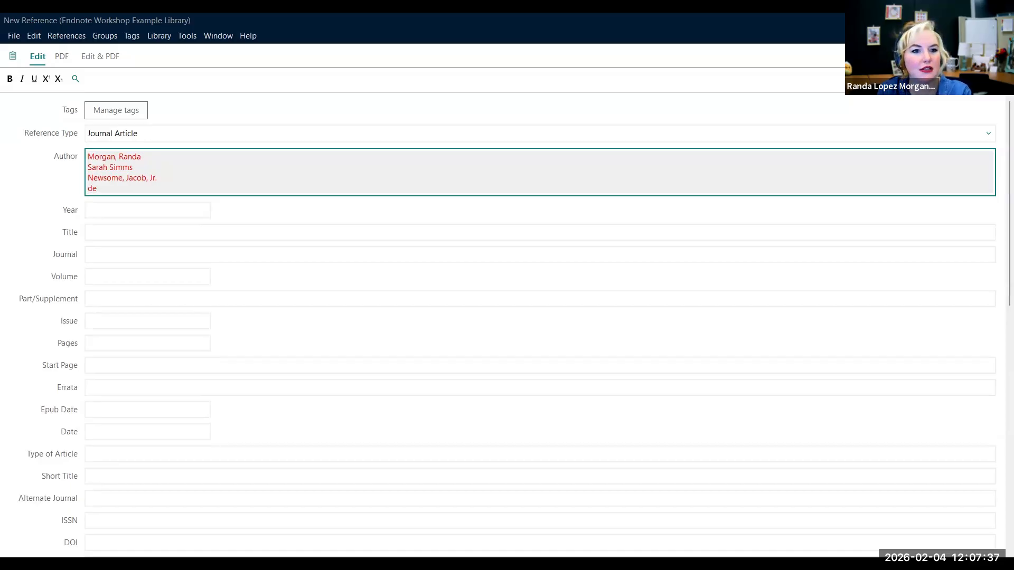
{"action": "type", "text": " Gualle, Ann"}
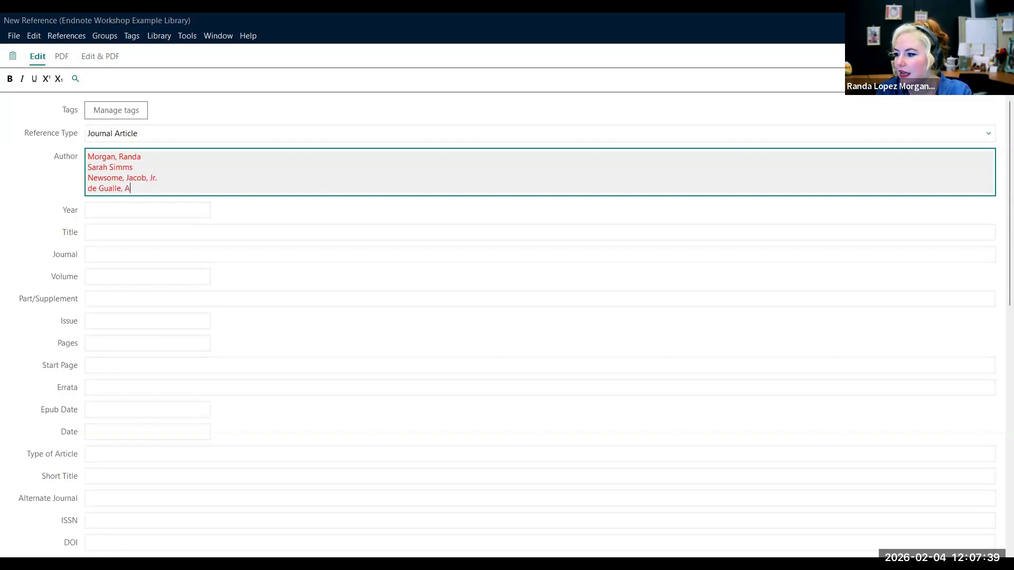
{"action": "key", "text": "Return"}
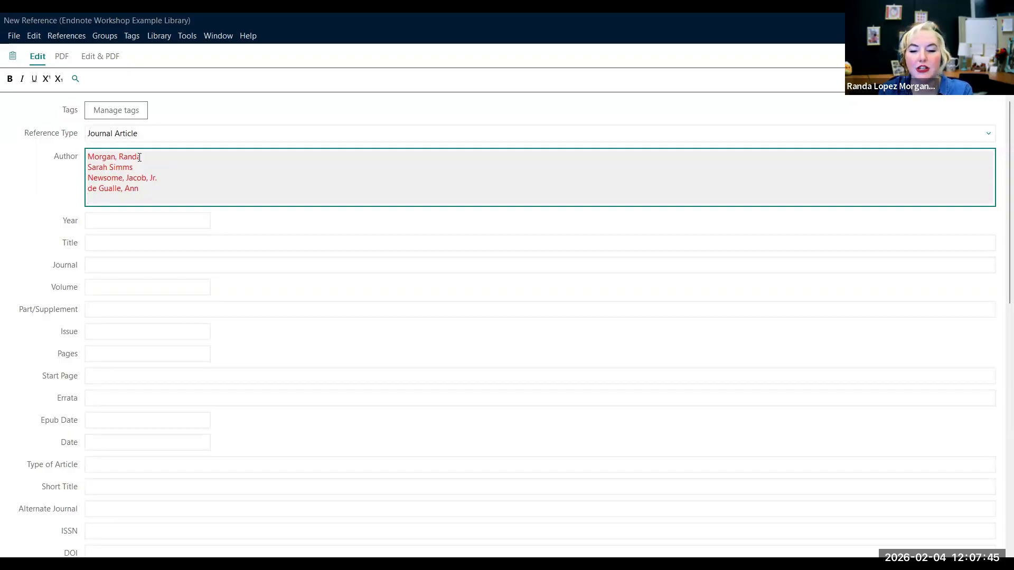
- Add the corporate author "U.S. Food and Drug Administration," with a trailing comma on its own line
{"action": "type", "text": "u"}
{"action": "key", "text": "BackSpace"}
{"action": "type", "text": "U."}
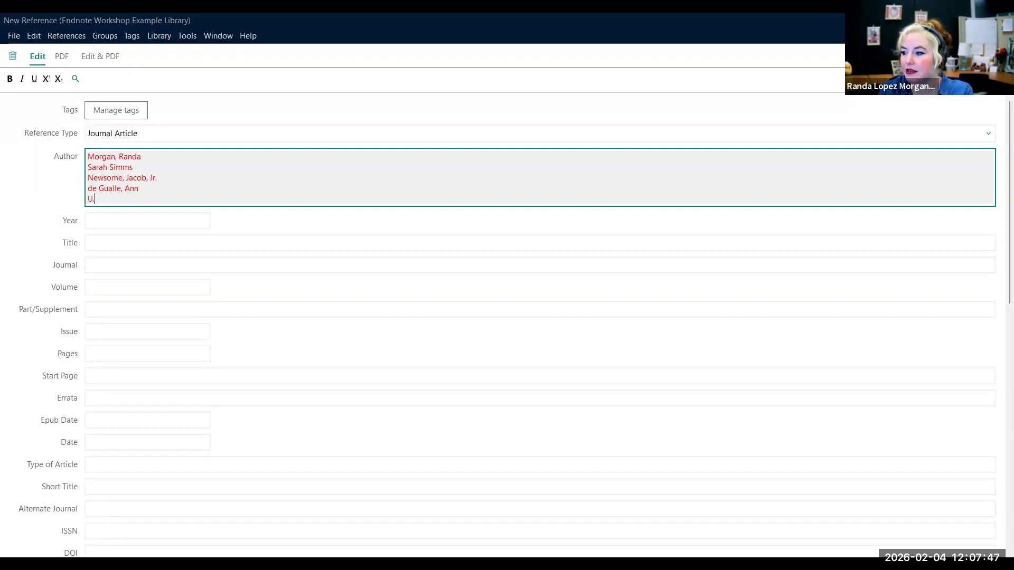
{"action": "type", "text": "S. Foo"}
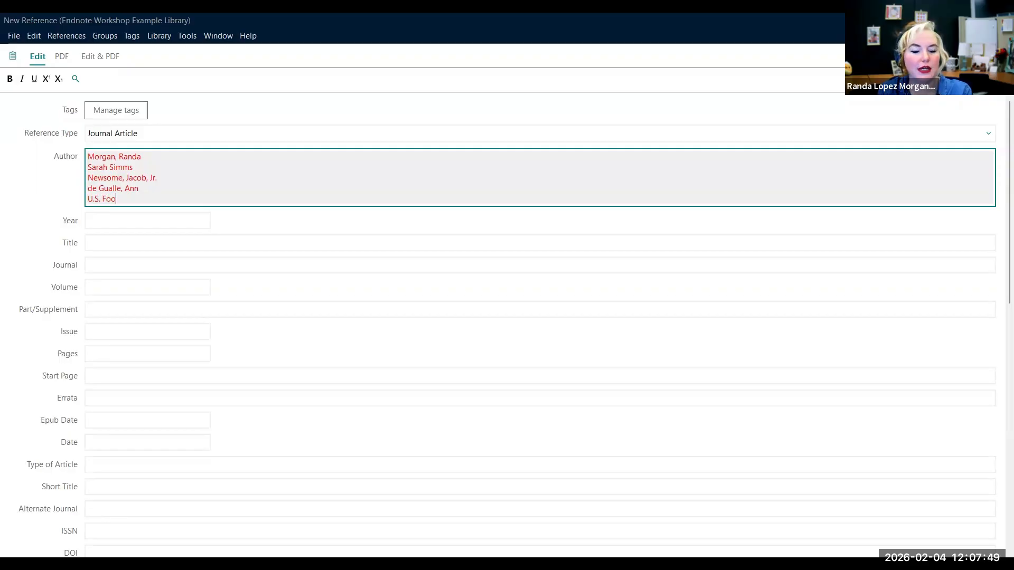
{"action": "type", "text": "d and Drug Adminst"}
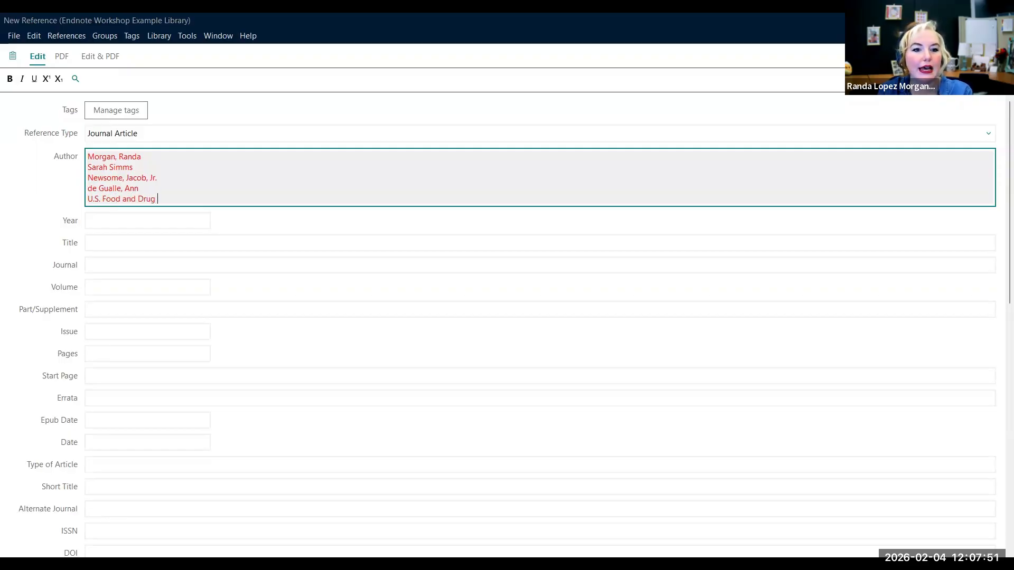
{"action": "key", "text": "BackSpace"}
{"action": "key", "text": "BackSpace"}
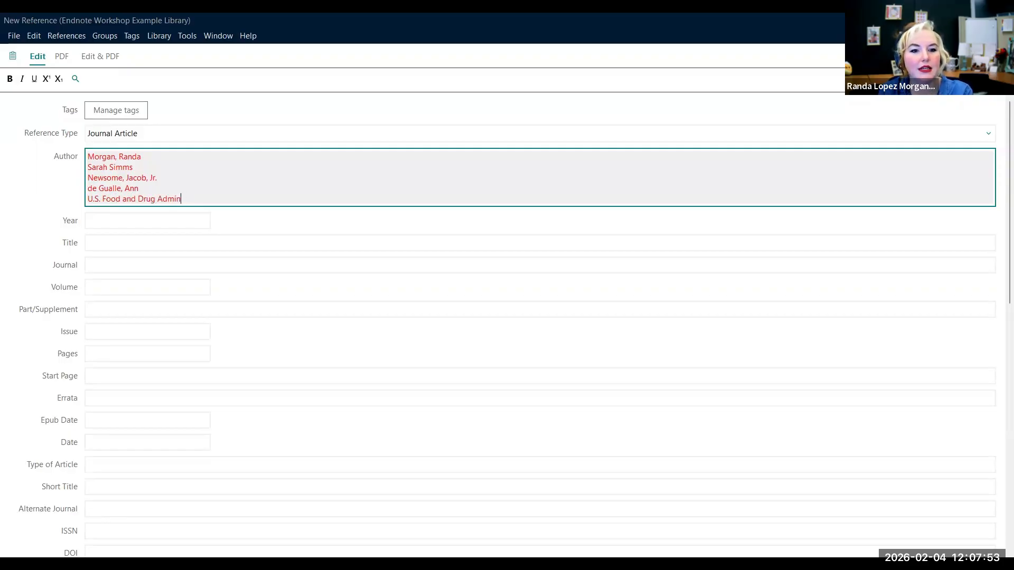
{"action": "type", "text": "istration"}
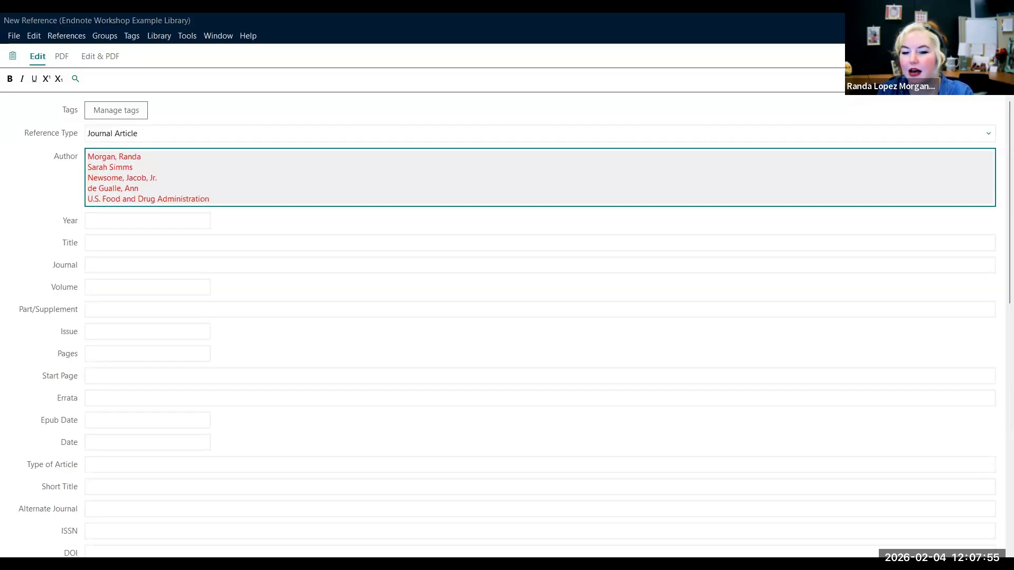
{"action": "type", "text": ","}
{"action": "key", "text": "Return"}
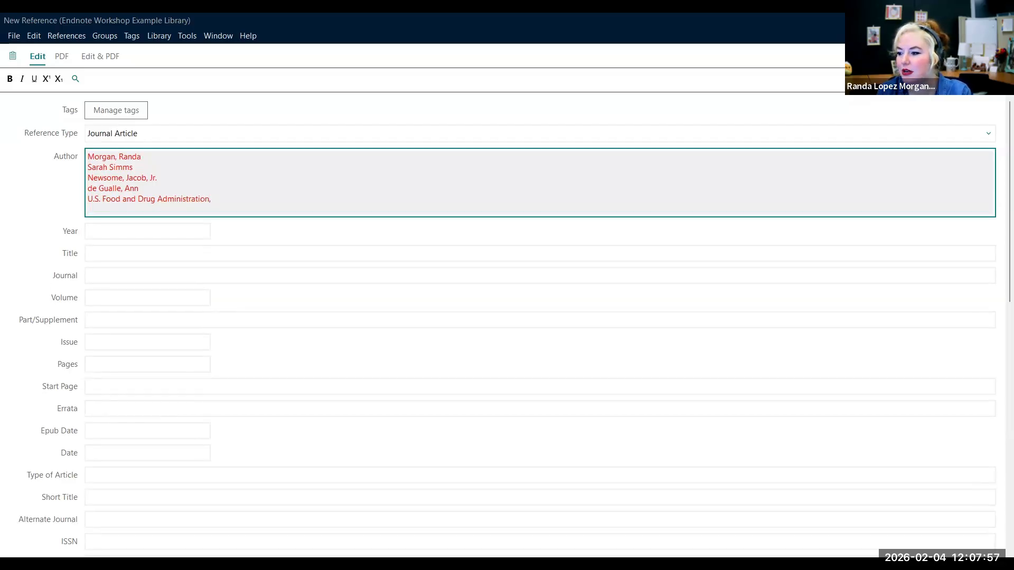
- Add the corporate author "Apple Computer,, INC." with a double comma, and set the reference's year to 2026
{"action": "type", "text": "Apple Computer"}
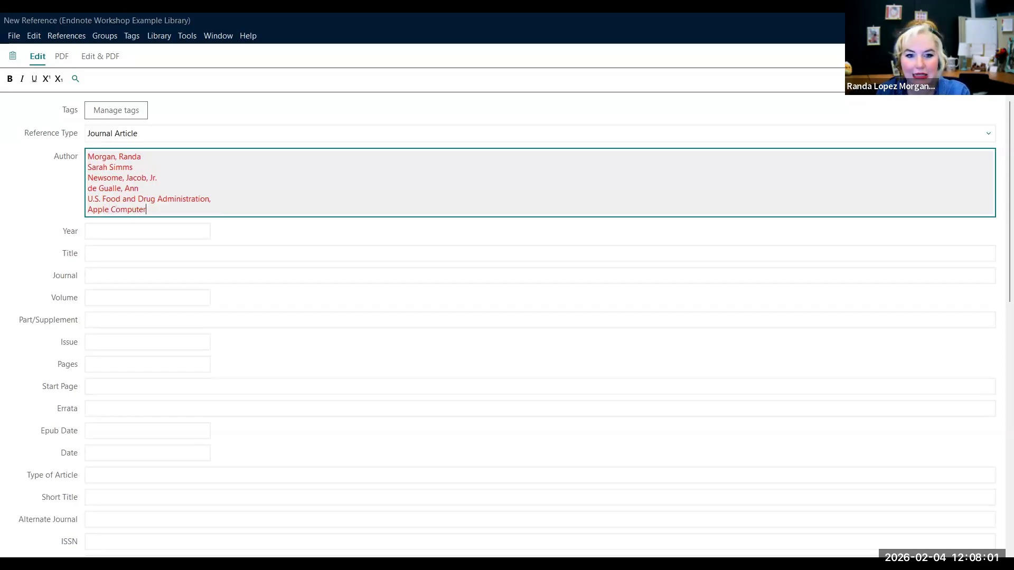
{"action": "type", "text": ",, inc"}
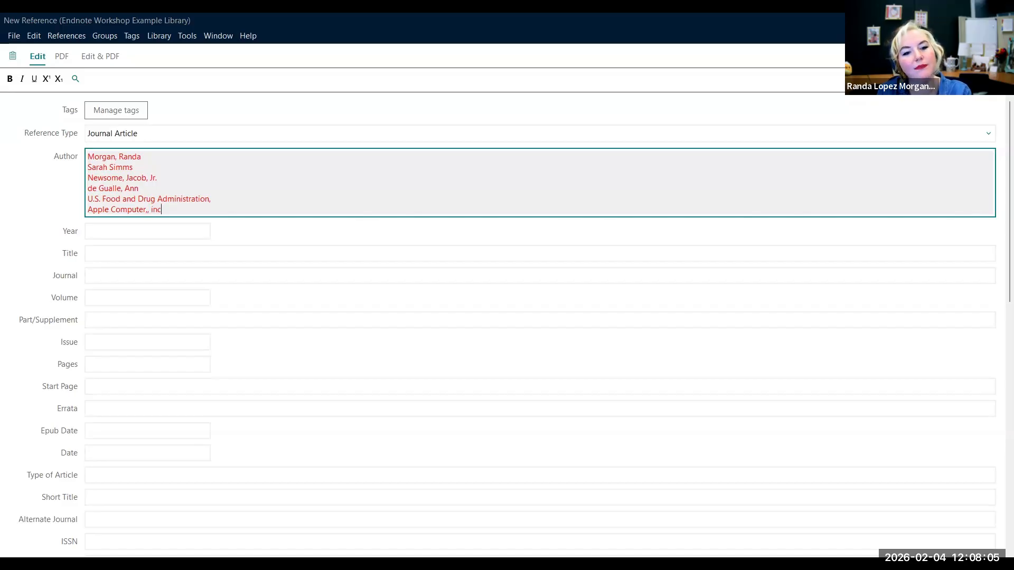
{"action": "key", "text": "BackSpace"}
{"action": "key", "text": "BackSpace"}
{"action": "key", "text": "BackSpace"}
{"action": "type", "text": "INC."}
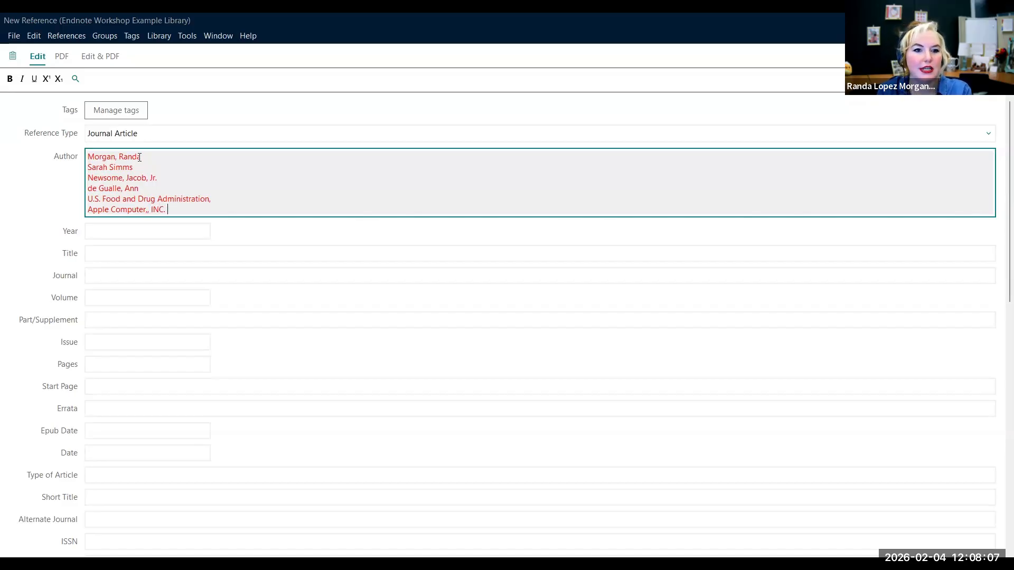
{"action": "key", "text": "Tab"}
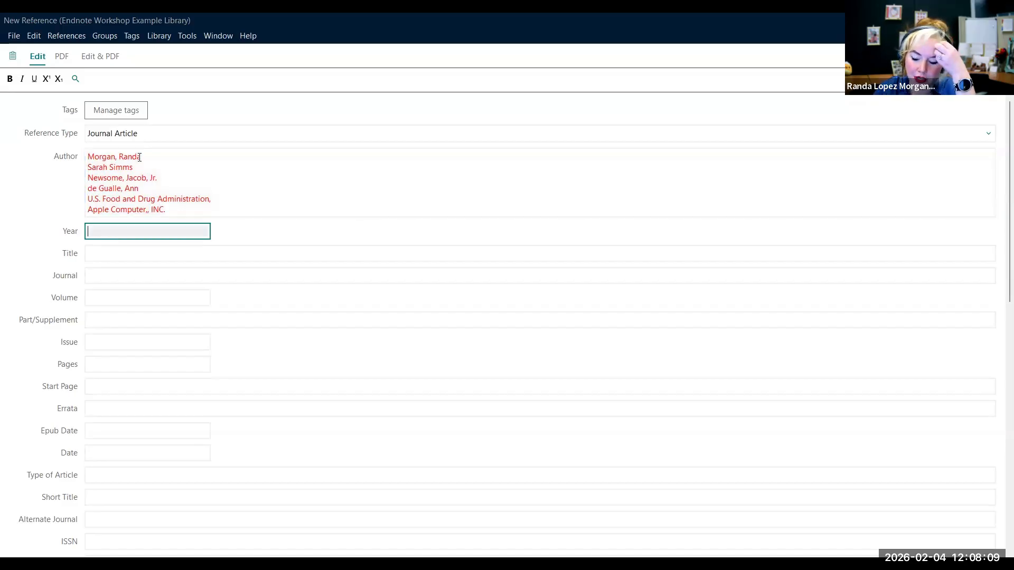
{"action": "type", "text": "2026"}
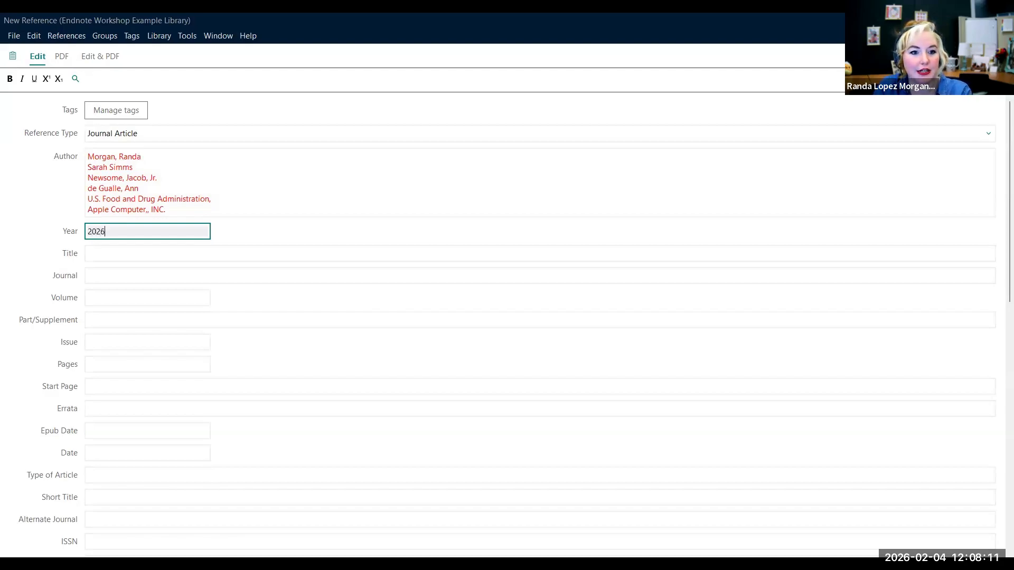
- Enter "Endnote is Great" as the reference's title and "Journal of Citation Management" as its journal
{"action": "key", "text": "Tab"}
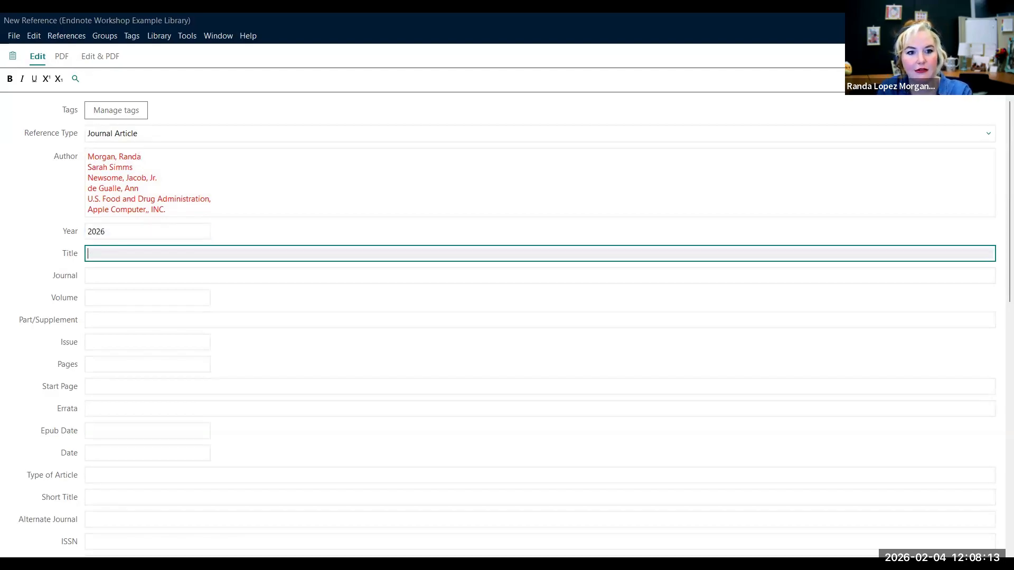
{"action": "type", "text": "Endnote is R"}
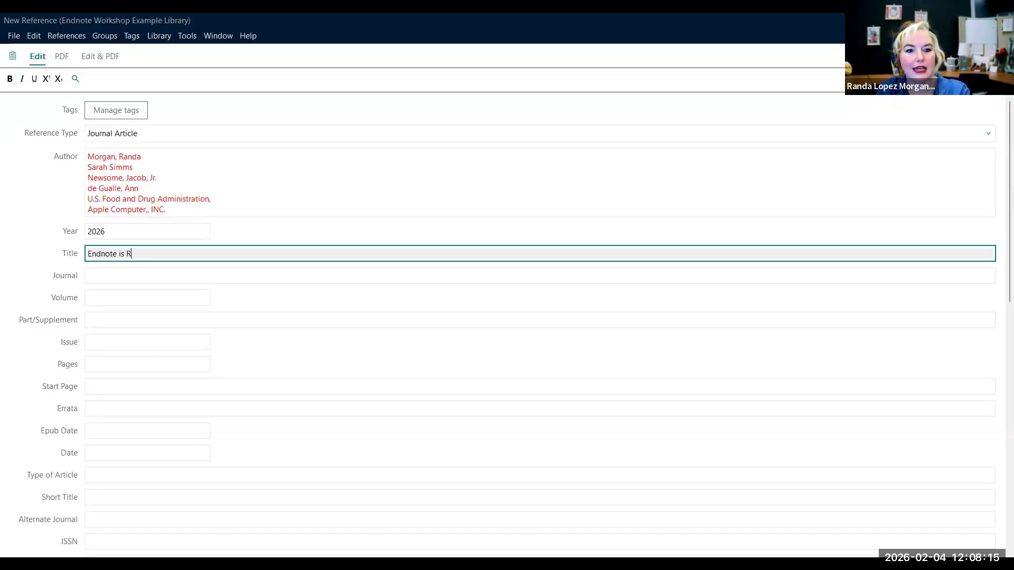
{"action": "key", "text": "BackSpace"}
{"action": "type", "text": "Great"}
{"action": "key", "text": "Tab"}
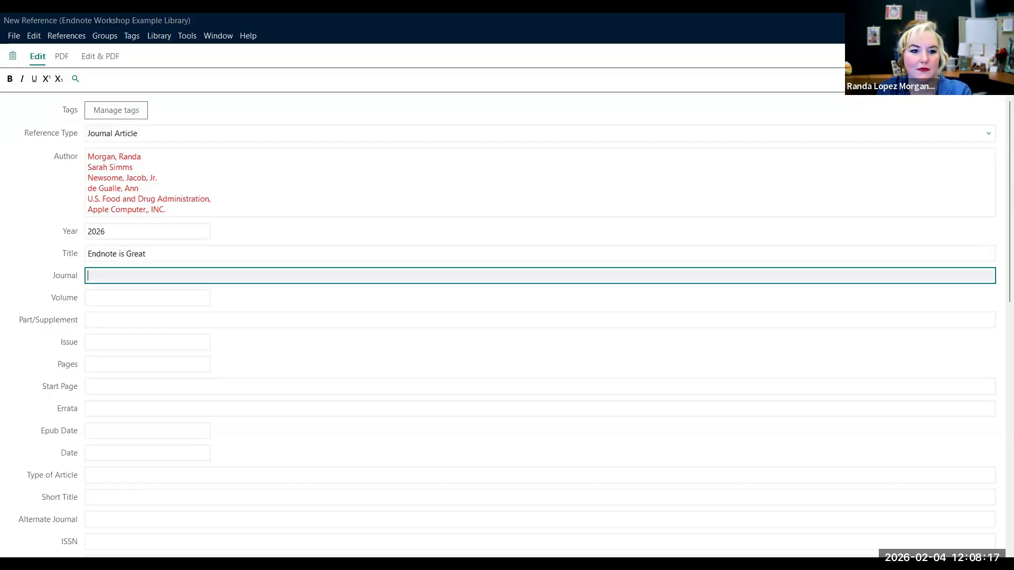
{"action": "type", "text": "Journal of Citation Management"}
{"action": "key", "text": "Tab"}
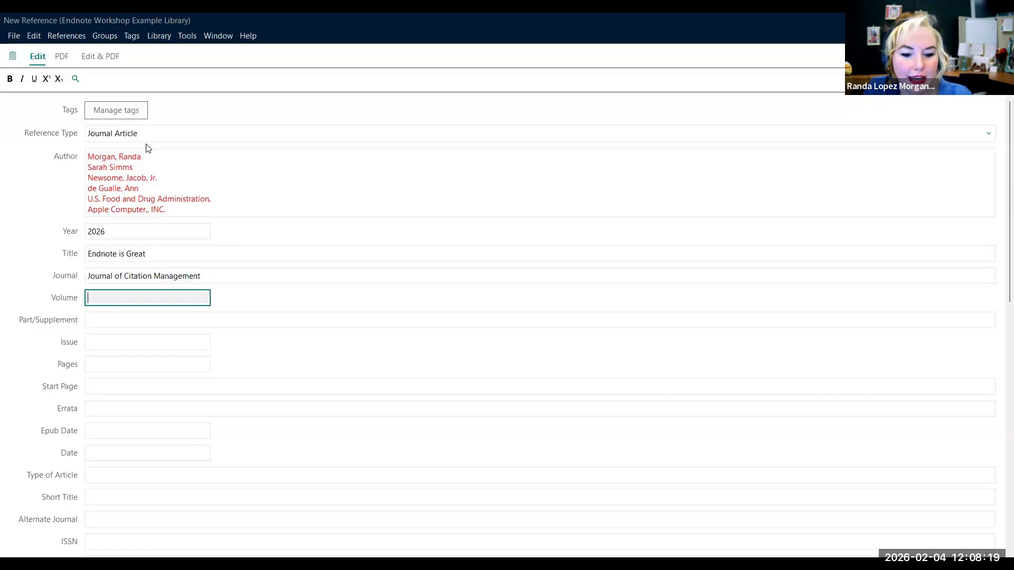
- Set the reference's volume to 1, issue to 1, and pages to 5-25, leaving the part/supplement blank
{"action": "type", "text": "1"}
{"action": "key", "text": "Tab"}
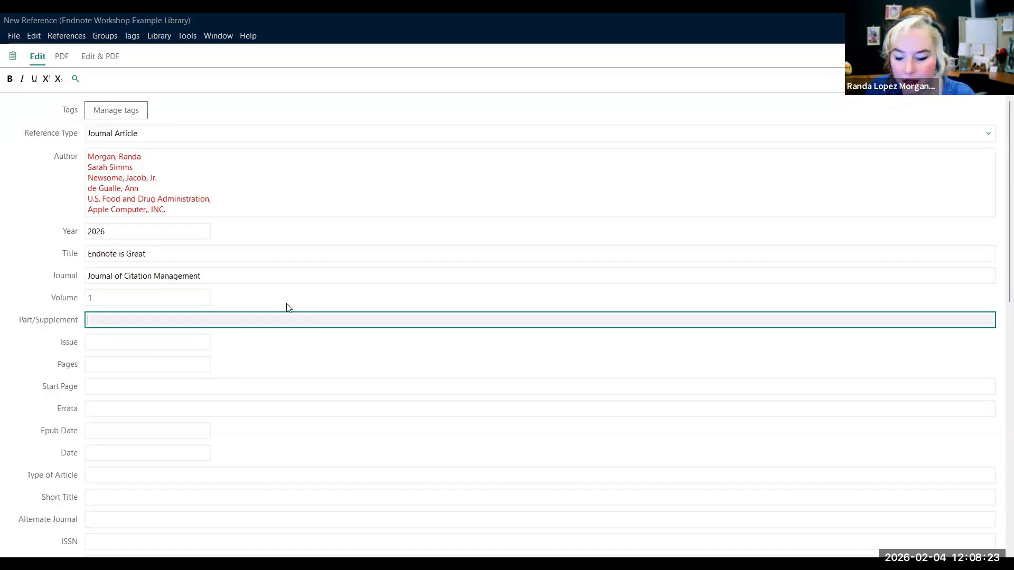
{"action": "key", "text": "Tab"}
{"action": "type", "text": "1"}
{"action": "key", "text": "Tab"}
{"action": "type", "text": "5-25"}
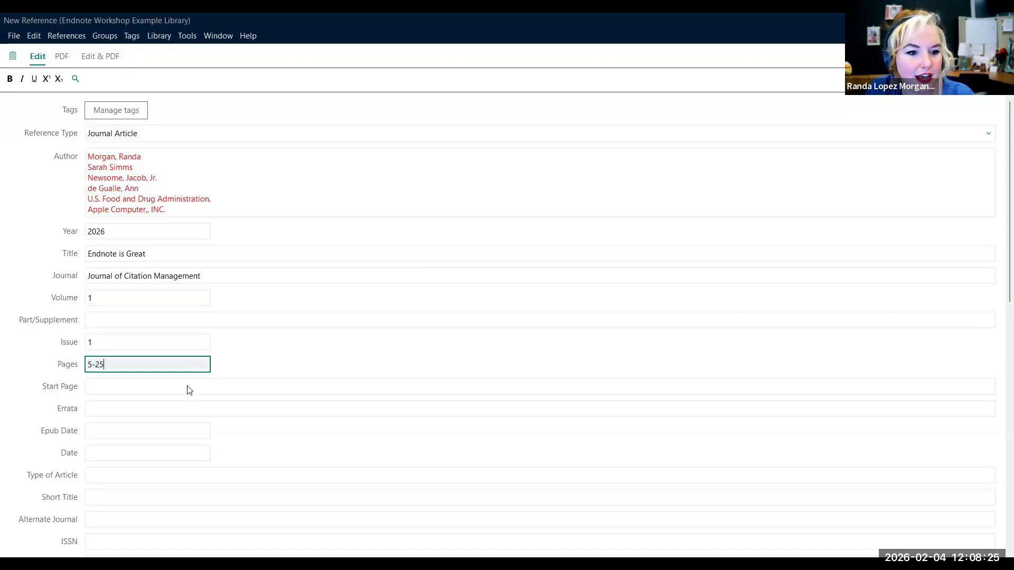
- Examine the reference's remaining fields, such as date, ISSN, abstract and file attachments, and its PDF attachment view
{"action": "scroll", "coordinate": [146, 252], "scroll_direction": "down", "scroll_amount": 3}
{"action": "scroll", "coordinate": [119, 402], "scroll_direction": "down", "scroll_amount": 1}
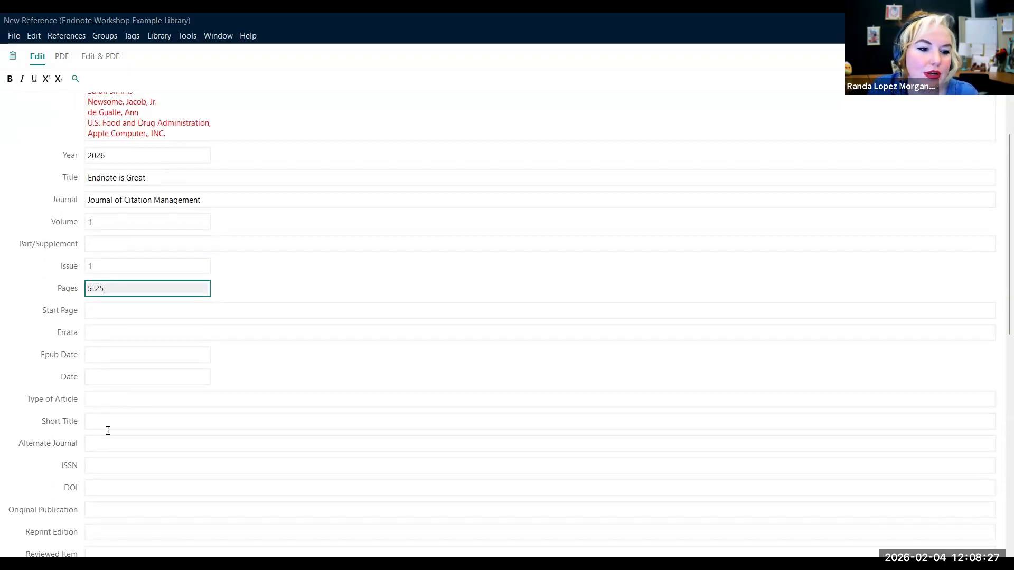
{"action": "left_click", "coordinate": [114, 379]}
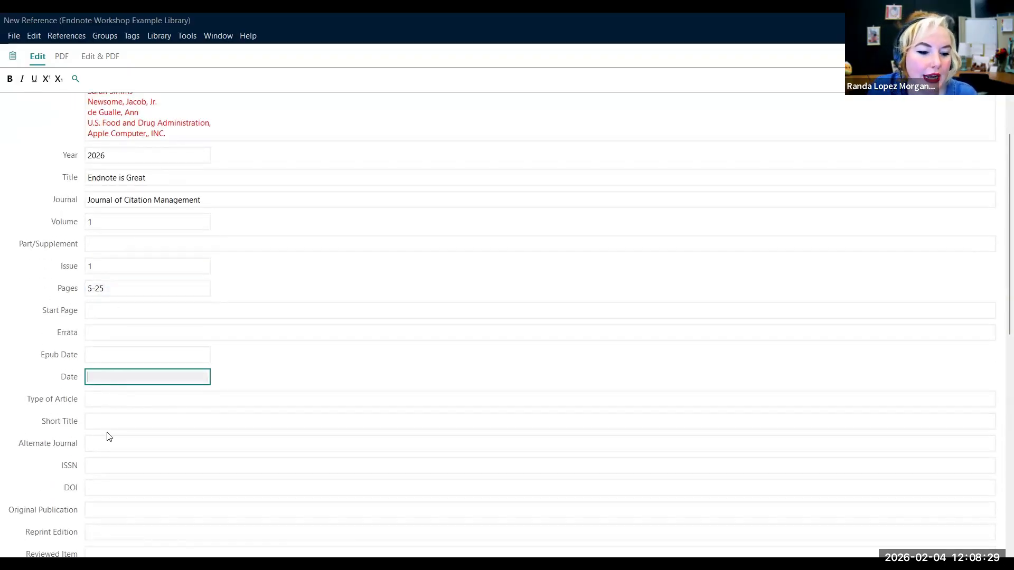
{"action": "left_click", "coordinate": [97, 462]}
{"action": "scroll", "coordinate": [79, 378], "scroll_direction": "down", "scroll_amount": 4}
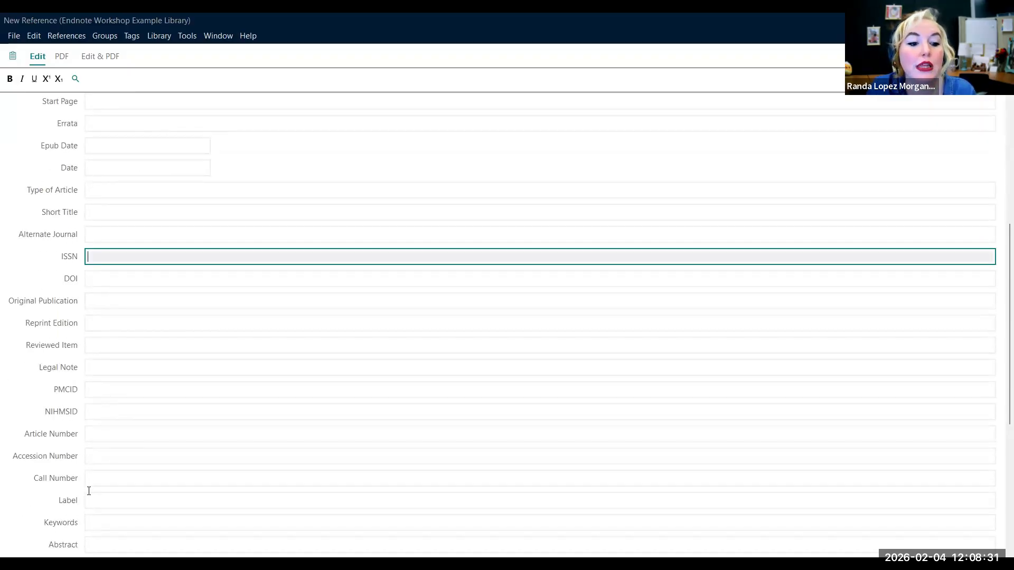
{"action": "scroll", "coordinate": [89, 491], "scroll_direction": "down", "scroll_amount": 5}
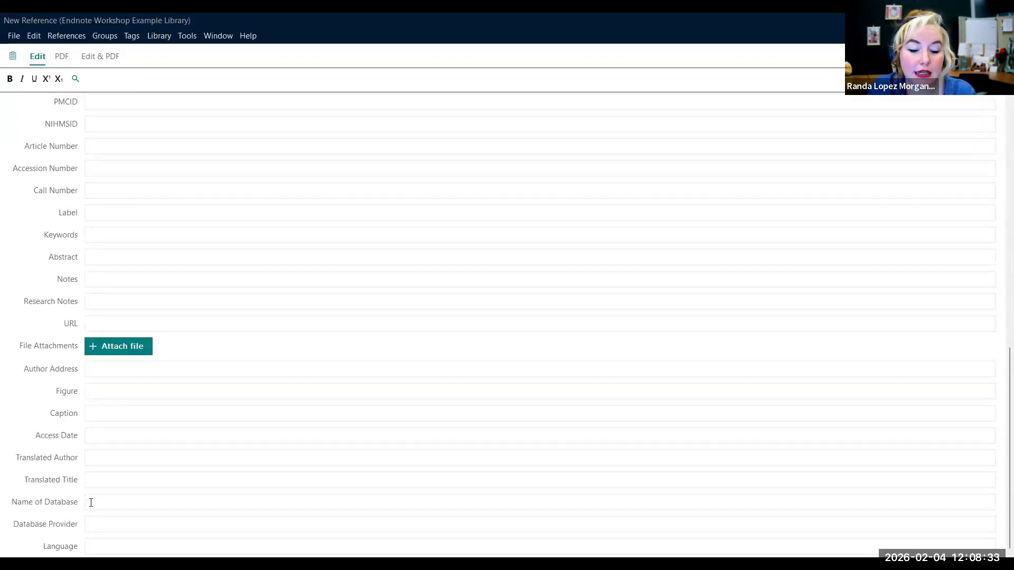
{"action": "scroll", "coordinate": [335, 131], "scroll_direction": "up", "scroll_amount": 6}
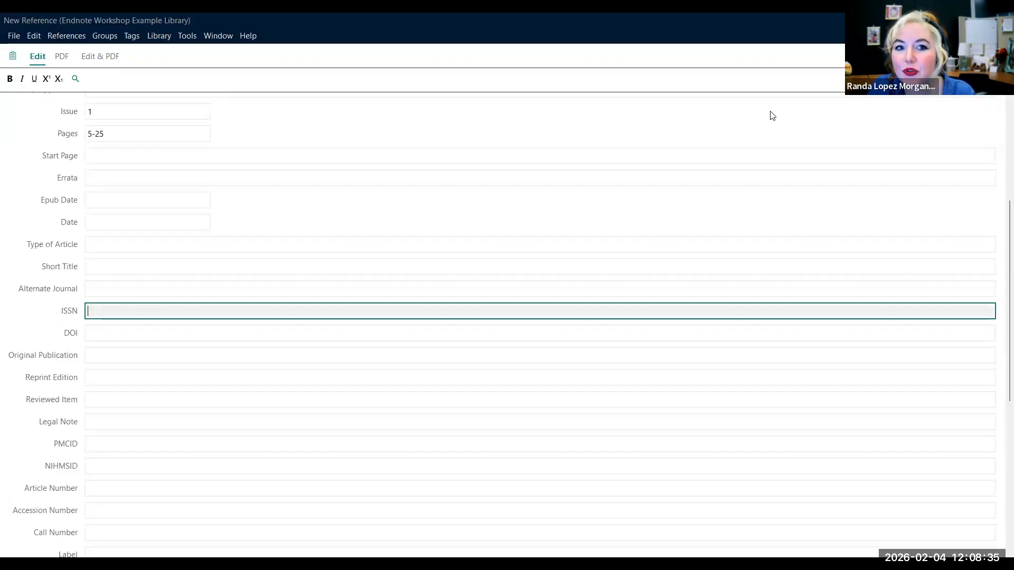
{"action": "scroll", "coordinate": [772, 116], "scroll_direction": "up", "scroll_amount": 2}
{"action": "left_click", "coordinate": [67, 59]}
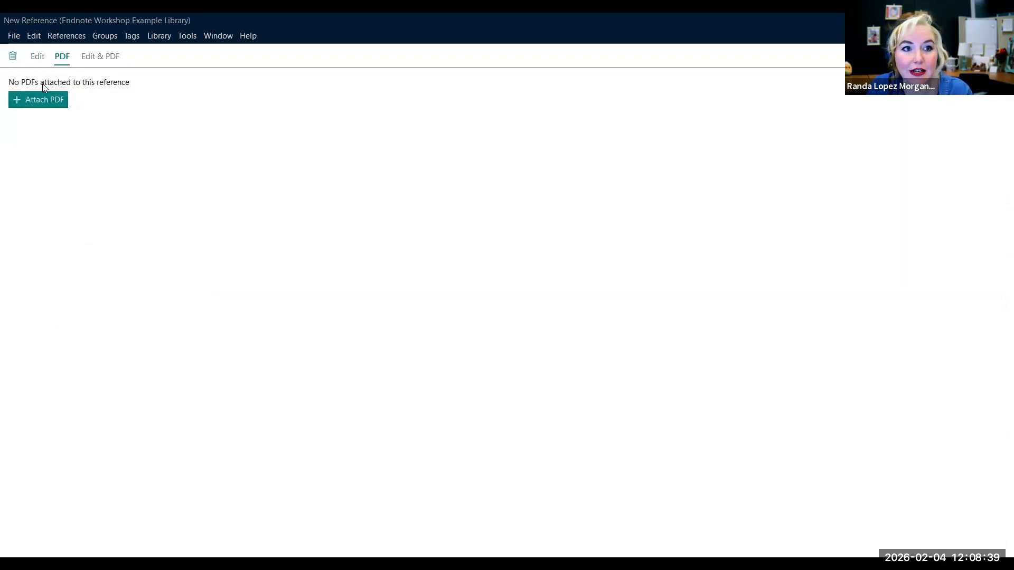
{"action": "left_click", "coordinate": [38, 57]}
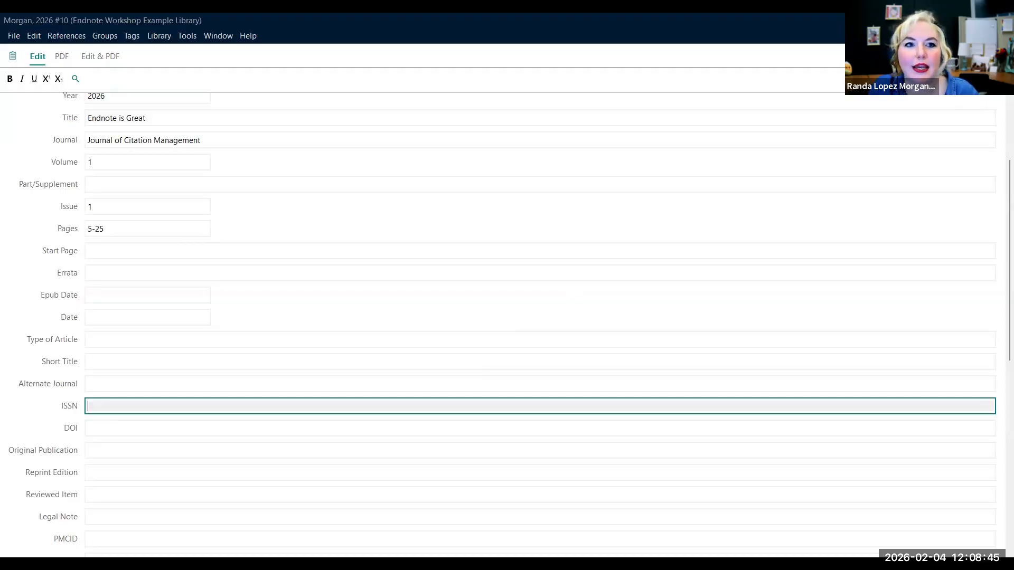
- Close the completed journal article reference and return to the library's reference list
{"action": "scroll", "coordinate": [767, 94], "scroll_direction": "up", "scroll_amount": 3}
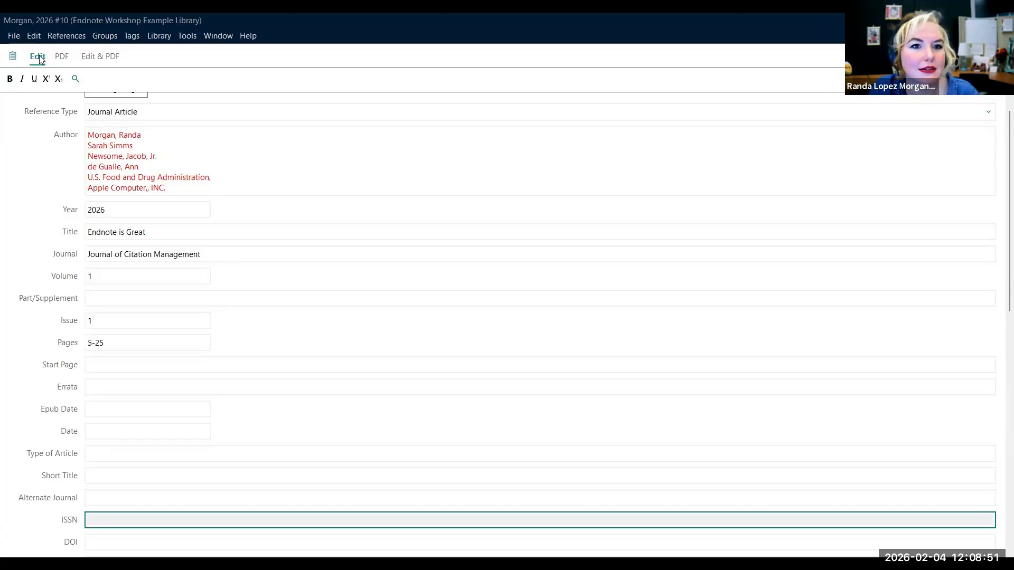
{"action": "left_click", "coordinate": [155, 39]}
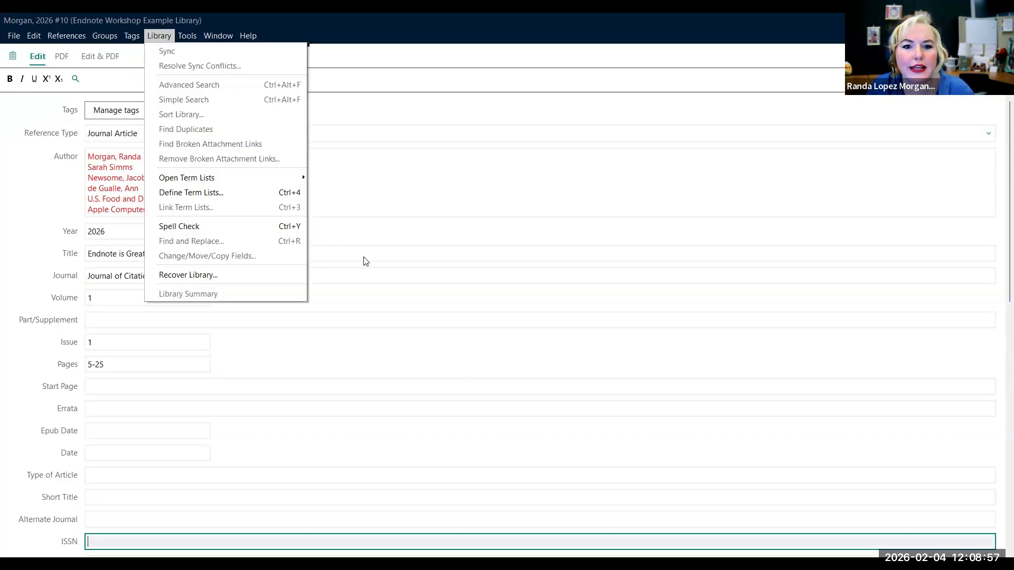
{"action": "key", "text": "ctrl+w"}
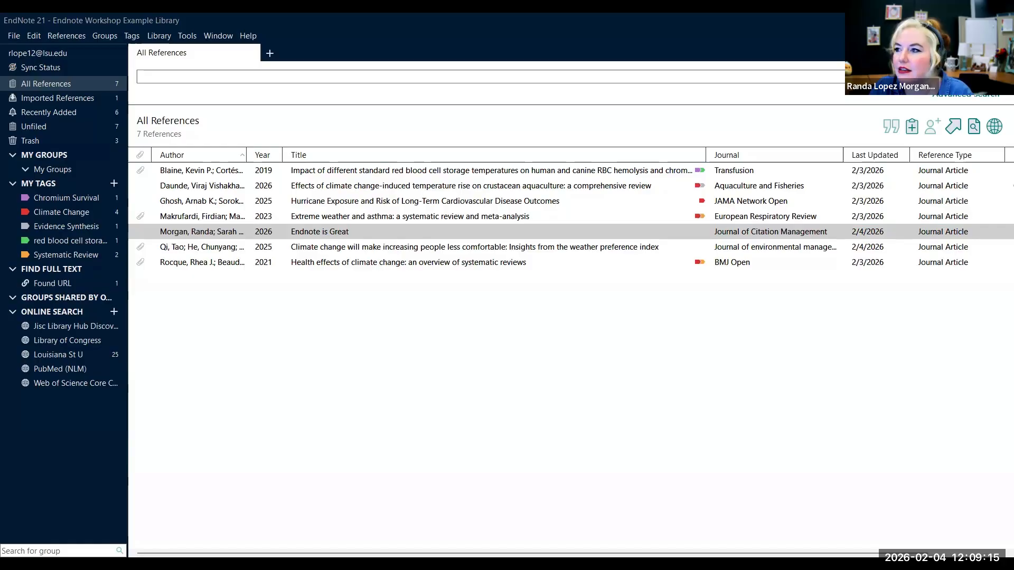
- Switch to the web browser and open the LSU Libraries website at lib.lsu.edu in a new tab
{"action": "left_click", "coordinate": [137, 4]}
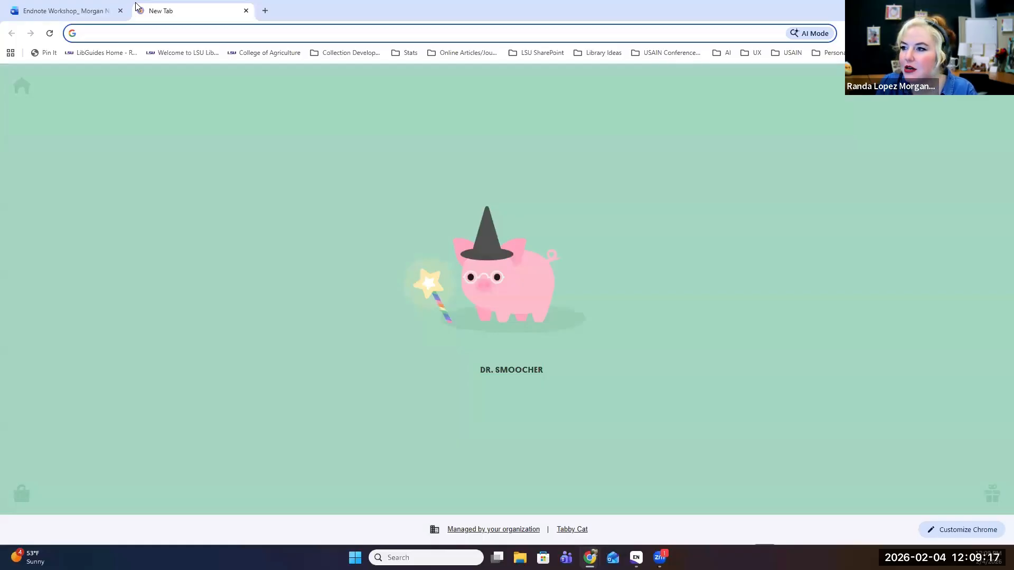
{"action": "type", "text": "lib.lsu.edu"}
{"action": "key", "text": "Return"}
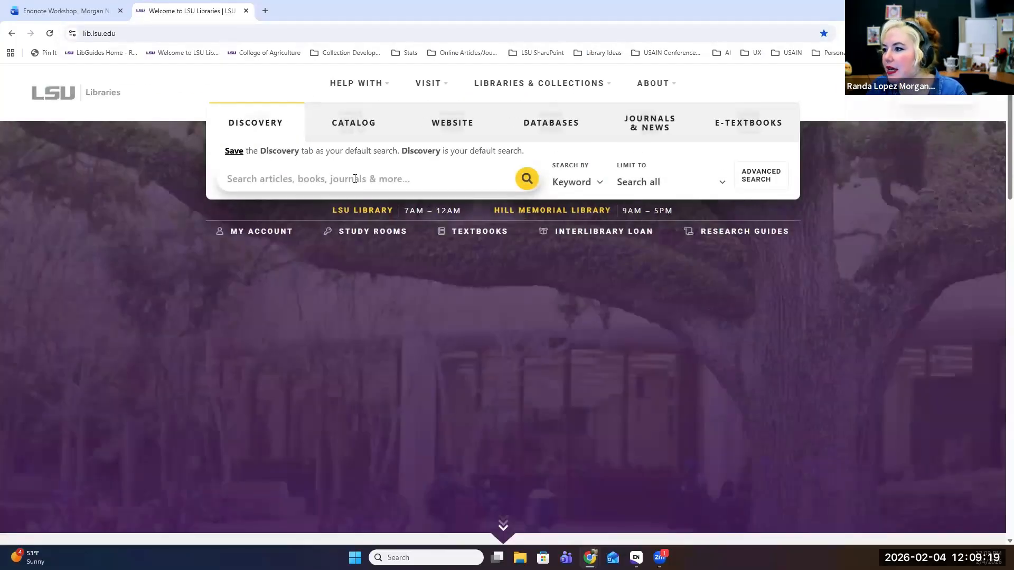
- Search the LSU Libraries Discovery service for "climate change" AND weather
{"action": "left_click", "coordinate": [348, 185]}
{"action": "type", "text": "\"com"}
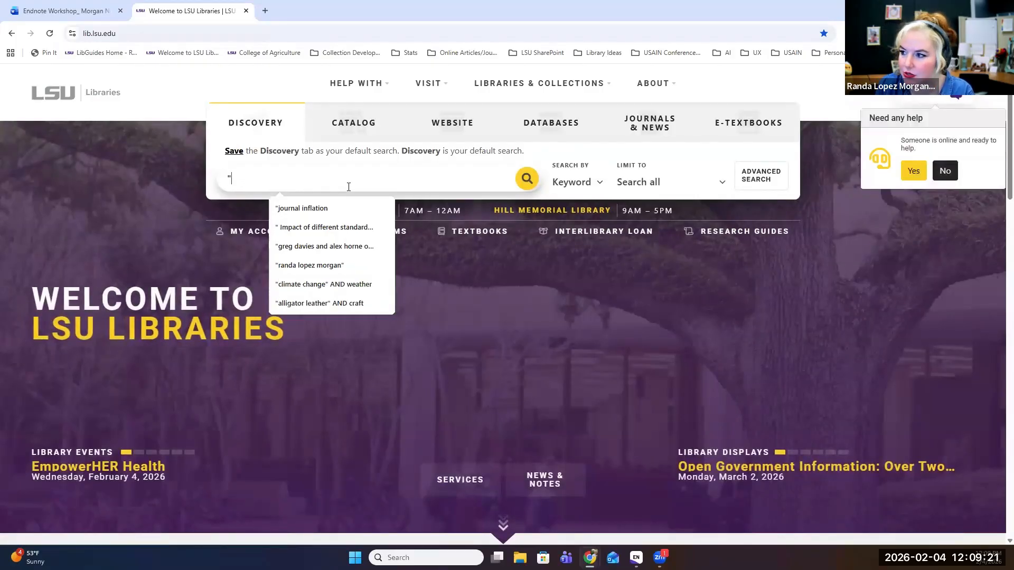
{"action": "key", "text": "BackSpace"}
{"action": "key", "text": "BackSpace"}
{"action": "type", "text": "limate c"}
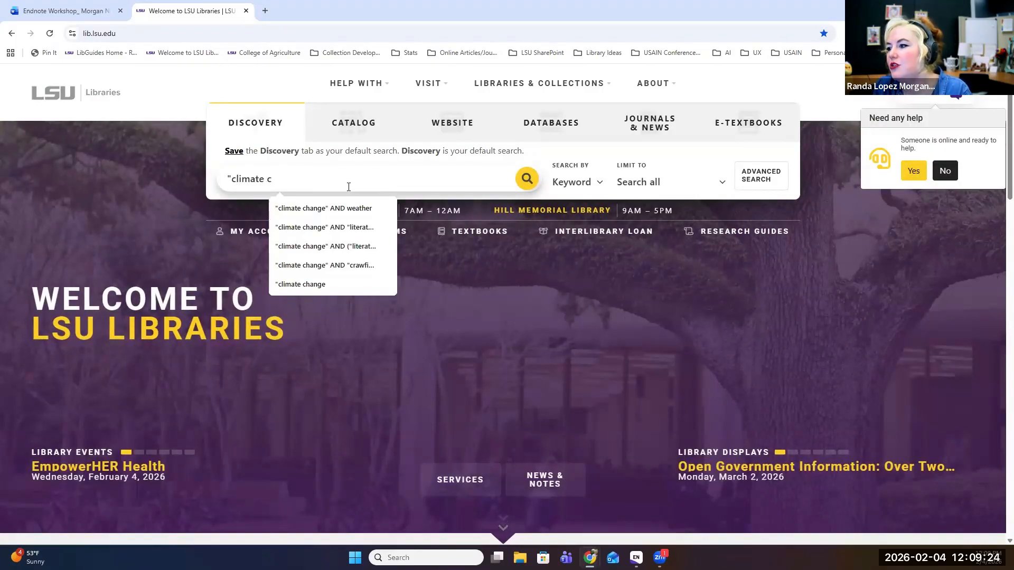
{"action": "left_click", "coordinate": [327, 208]}
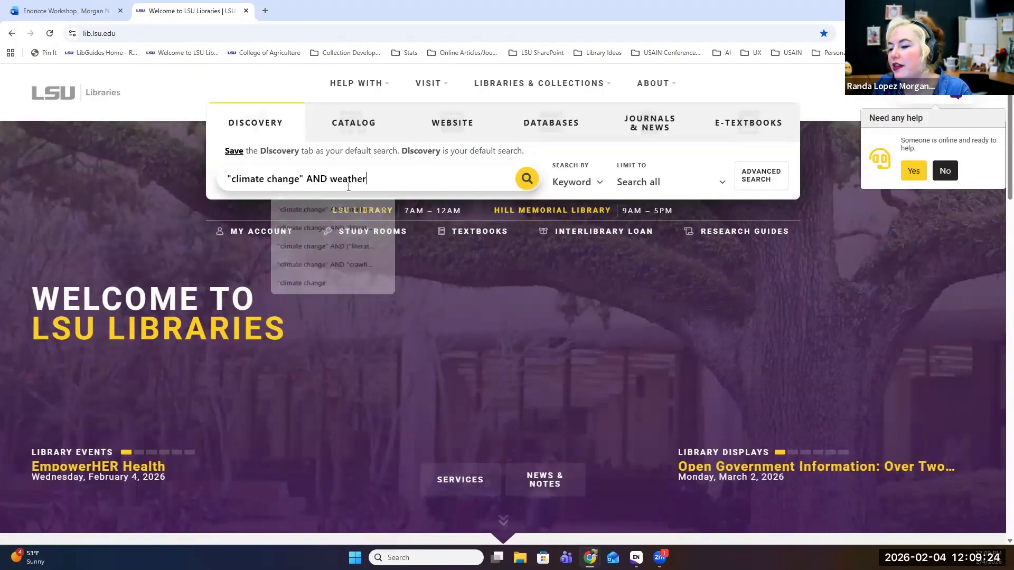
{"action": "left_click", "coordinate": [528, 180]}
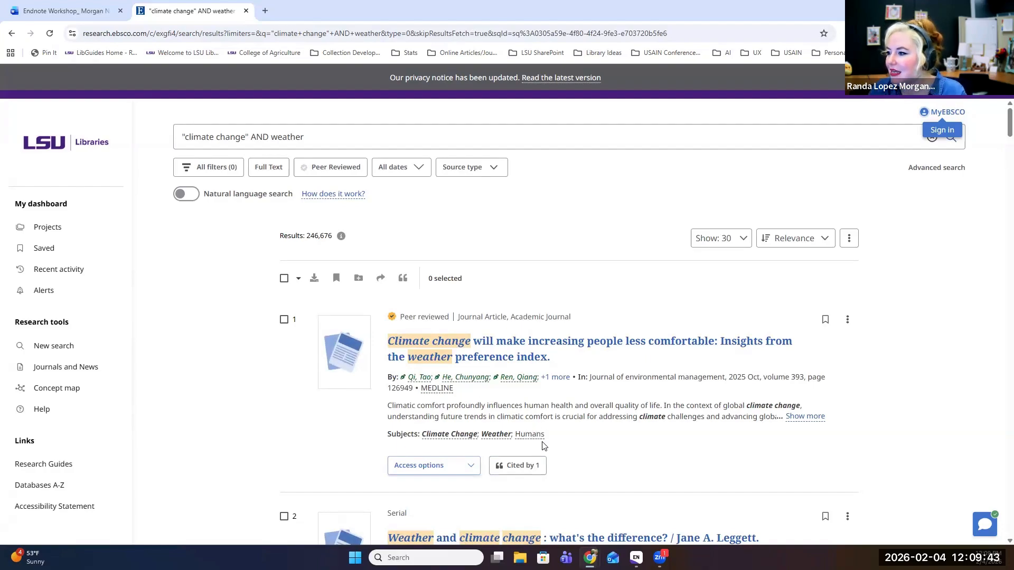
- Open the record for the article "Weather drivers of reproductive variability in perennial plants and their implications for climate change risks."
{"action": "scroll", "coordinate": [534, 426], "scroll_direction": "down", "scroll_amount": 1}
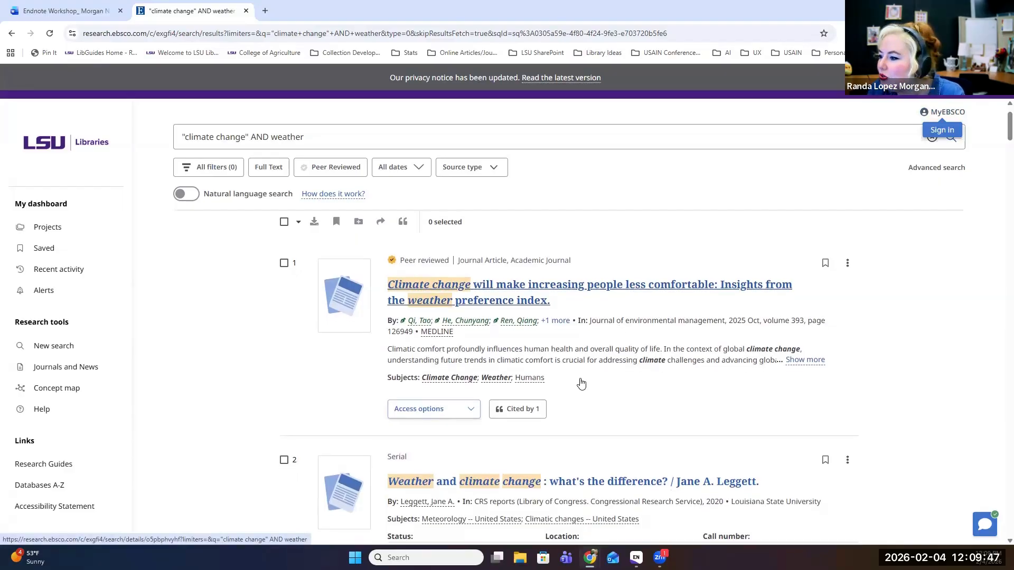
{"action": "scroll", "coordinate": [549, 386], "scroll_direction": "down", "scroll_amount": 7}
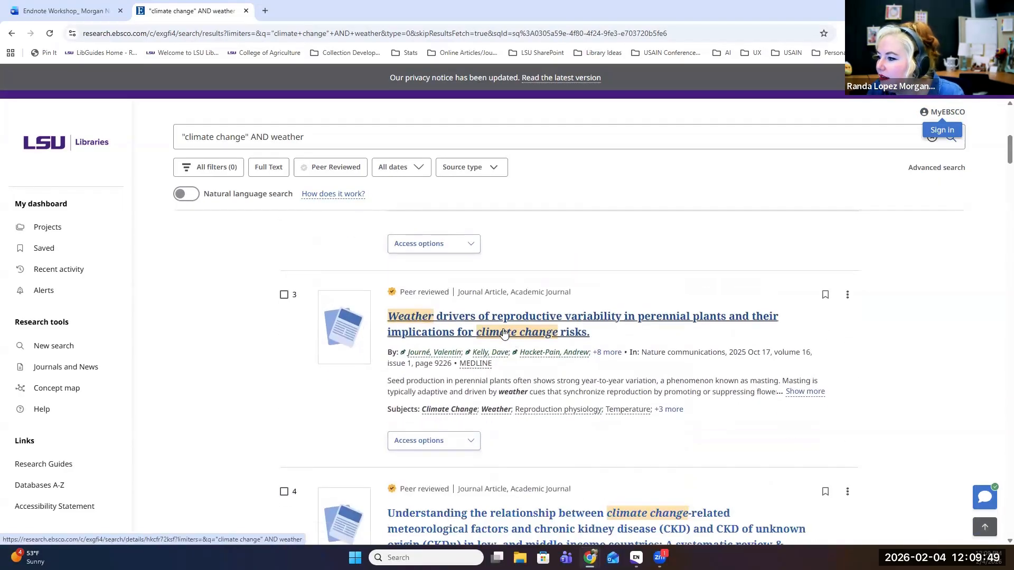
{"action": "left_click", "coordinate": [501, 331]}
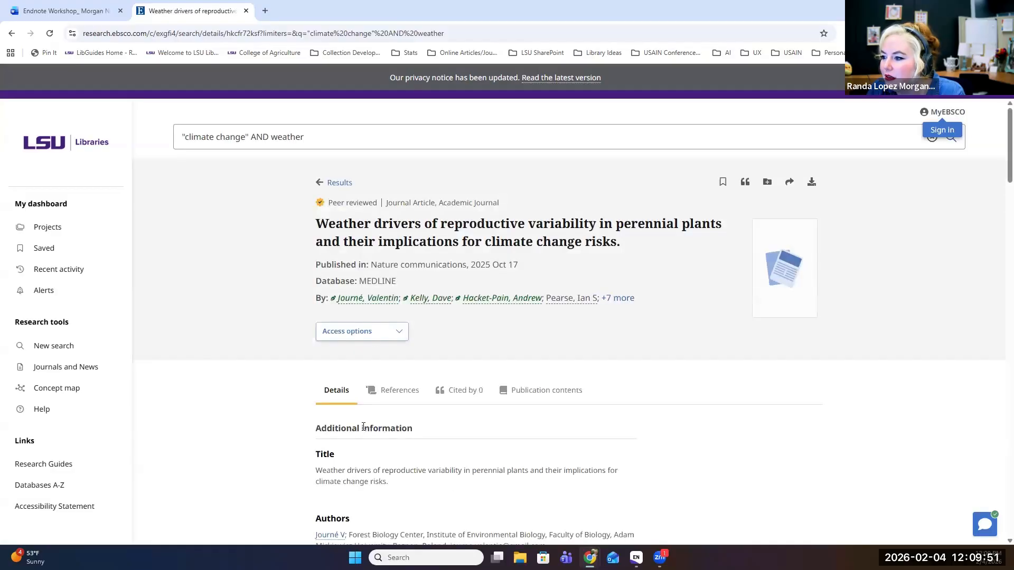
{"action": "scroll", "coordinate": [358, 501], "scroll_direction": "down", "scroll_amount": 3}
{"action": "scroll", "coordinate": [408, 308], "scroll_direction": "up", "scroll_amount": 3}
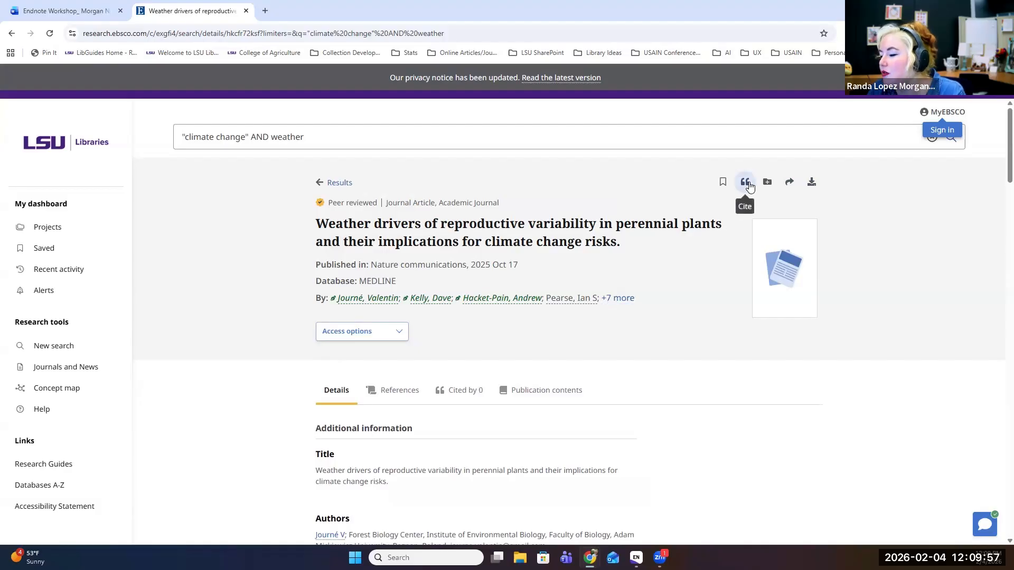
- Export the open article's citation in RIS format
{"action": "left_click", "coordinate": [747, 184]}
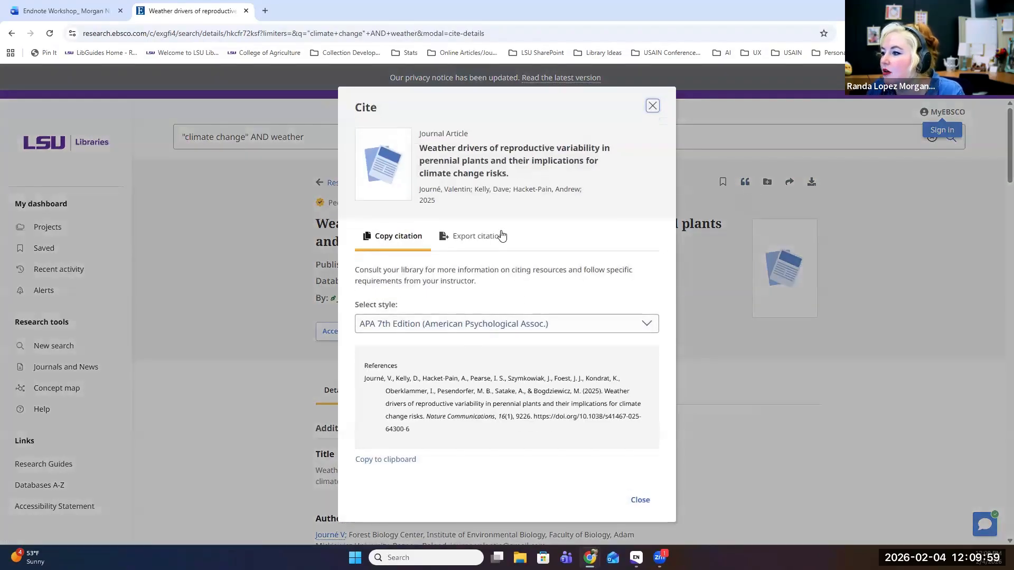
{"action": "left_click", "coordinate": [500, 237]}
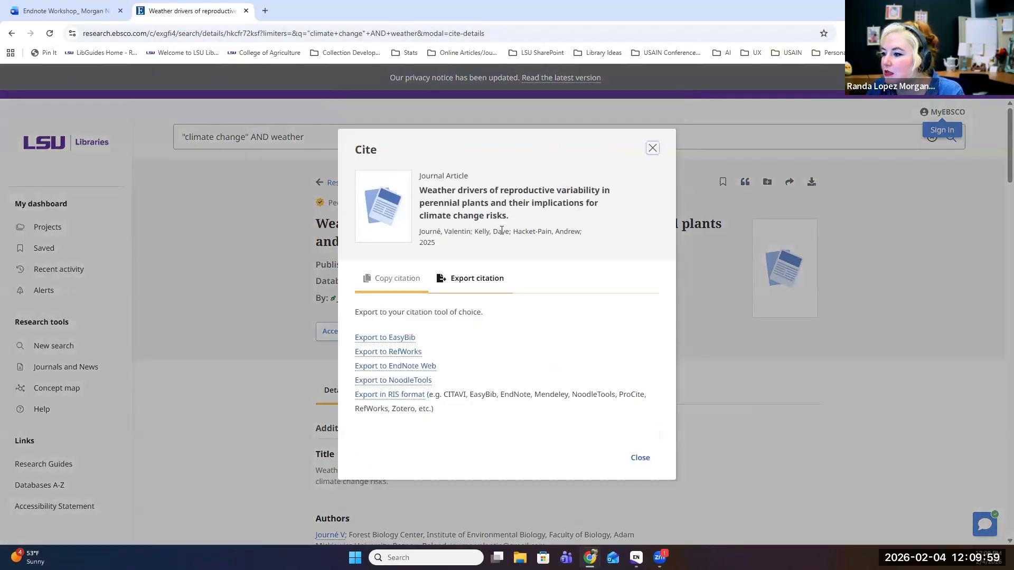
{"action": "left_click", "coordinate": [414, 394]}
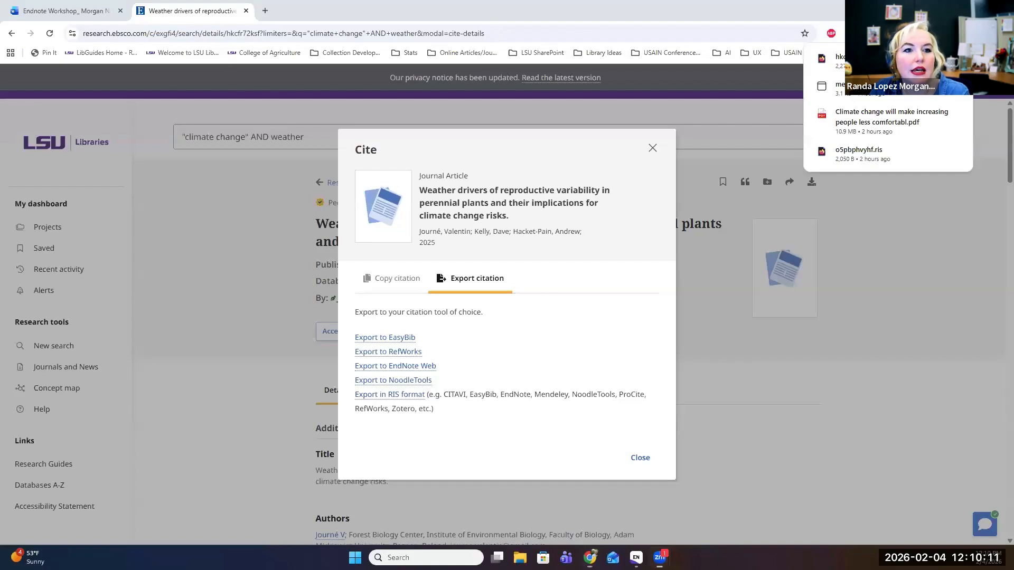
- Switch to EndNote and import the downloaded hkcfr72ksf.ris file with the Reference Manager (RIS) import option
{"action": "key", "text": "alt+Tab"}
{"action": "left_click", "coordinate": [14, 23]}
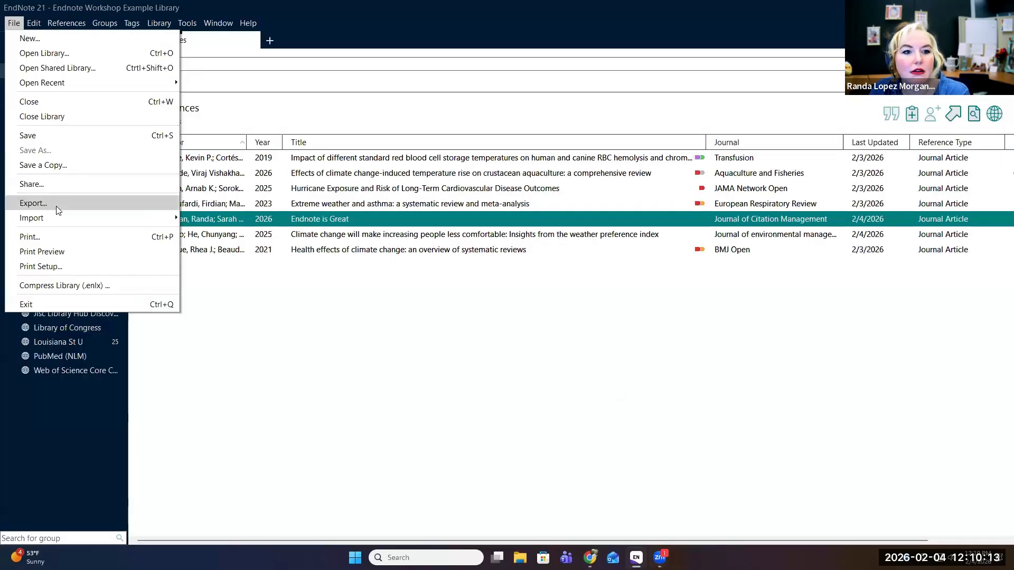
{"action": "mouse_move", "coordinate": [64, 215]}
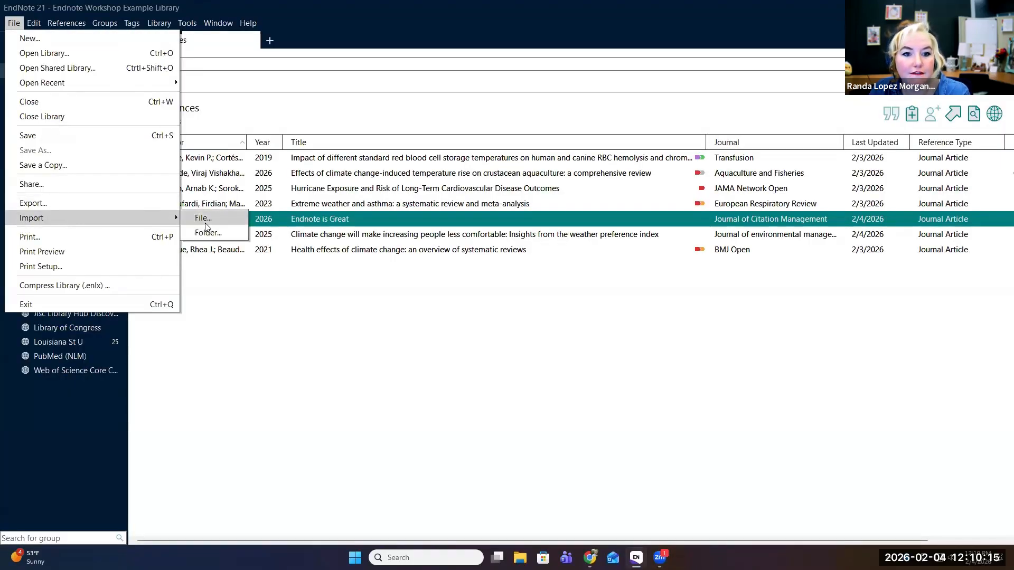
{"action": "left_click", "coordinate": [204, 219]}
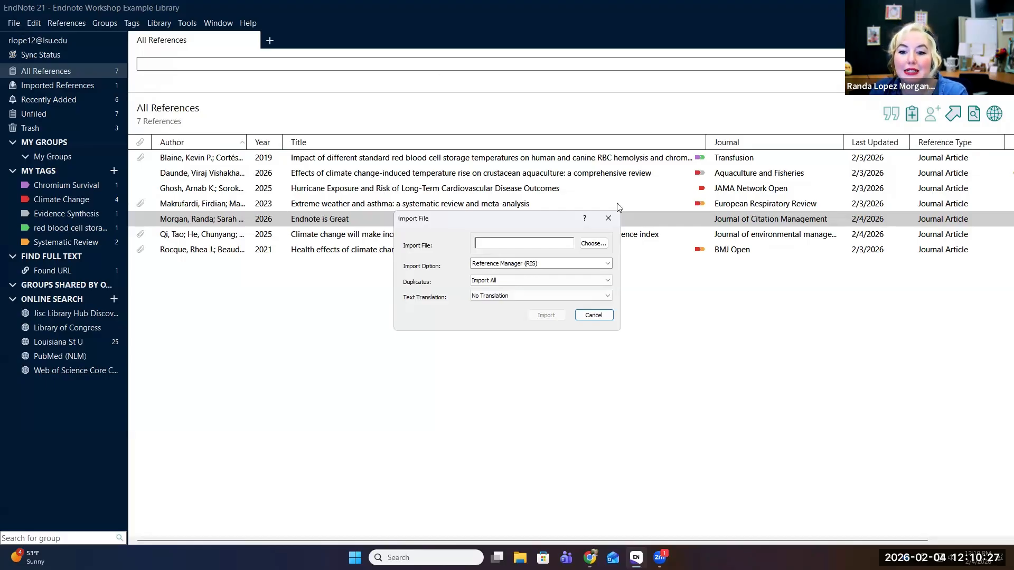
{"action": "left_click", "coordinate": [593, 243]}
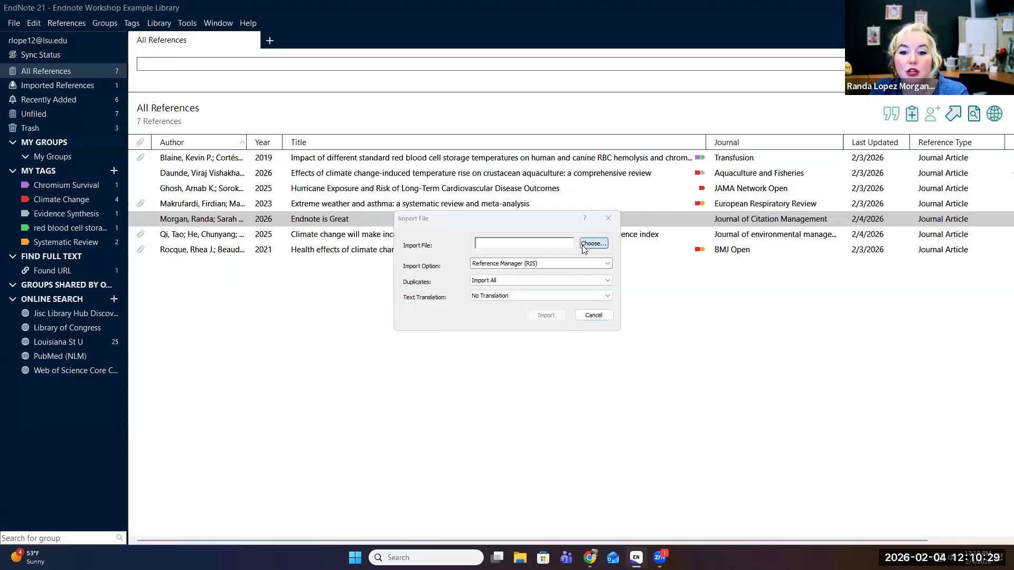
{"action": "left_click", "coordinate": [549, 265]}
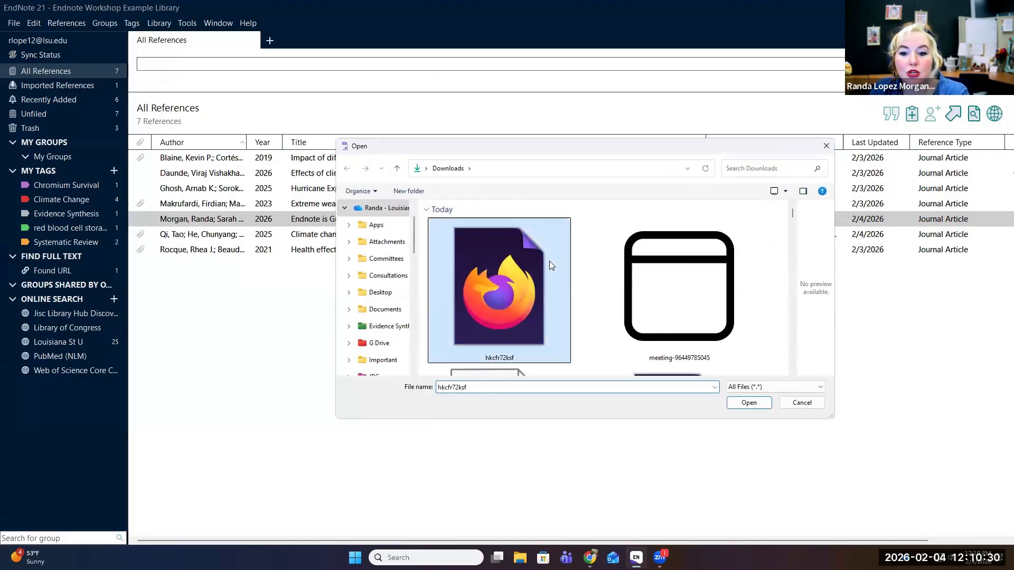
{"action": "double_click", "coordinate": [502, 341]}
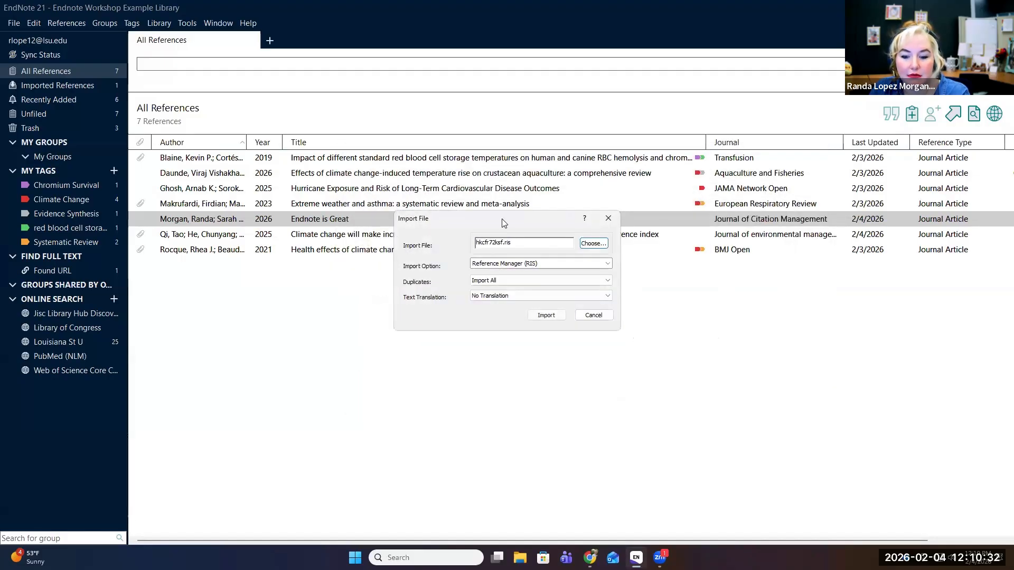
{"action": "left_click", "coordinate": [510, 267]}
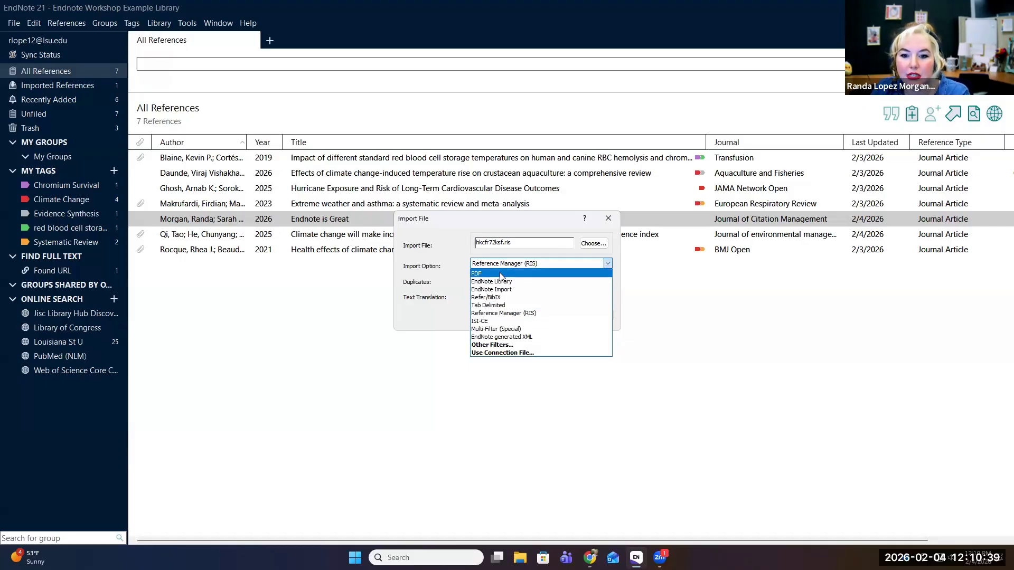
{"action": "left_click", "coordinate": [509, 314]}
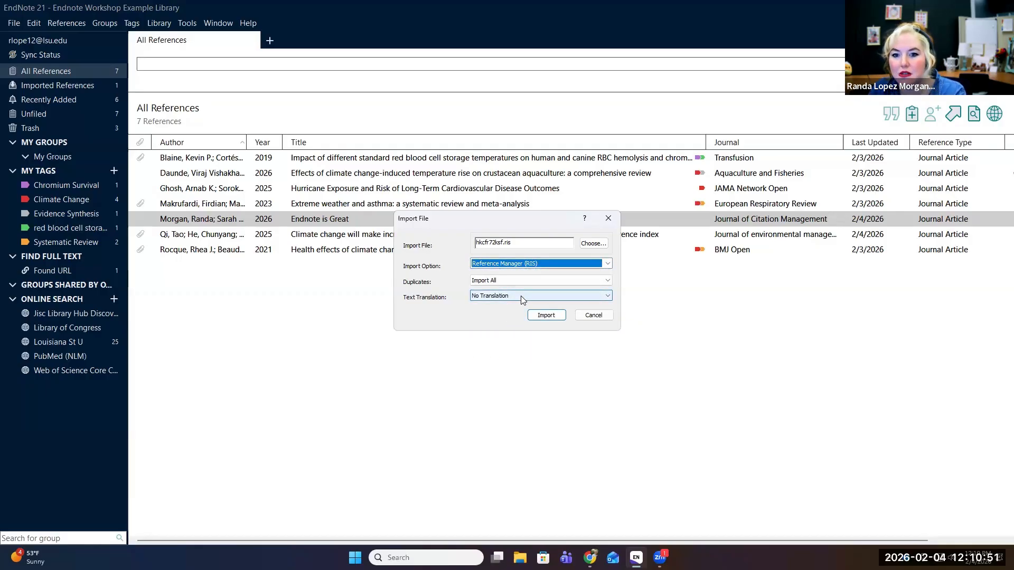
{"action": "left_click", "coordinate": [552, 315]}
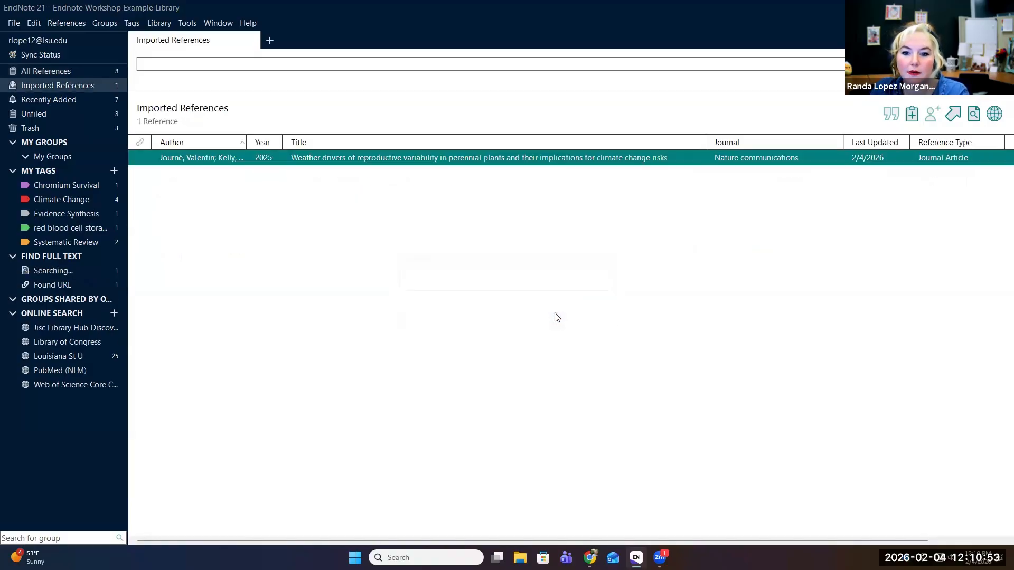
- Show all references and view the details and attached PDF of the imported "Weather drivers of reproductive variability" reference
{"action": "left_click", "coordinate": [90, 73]}
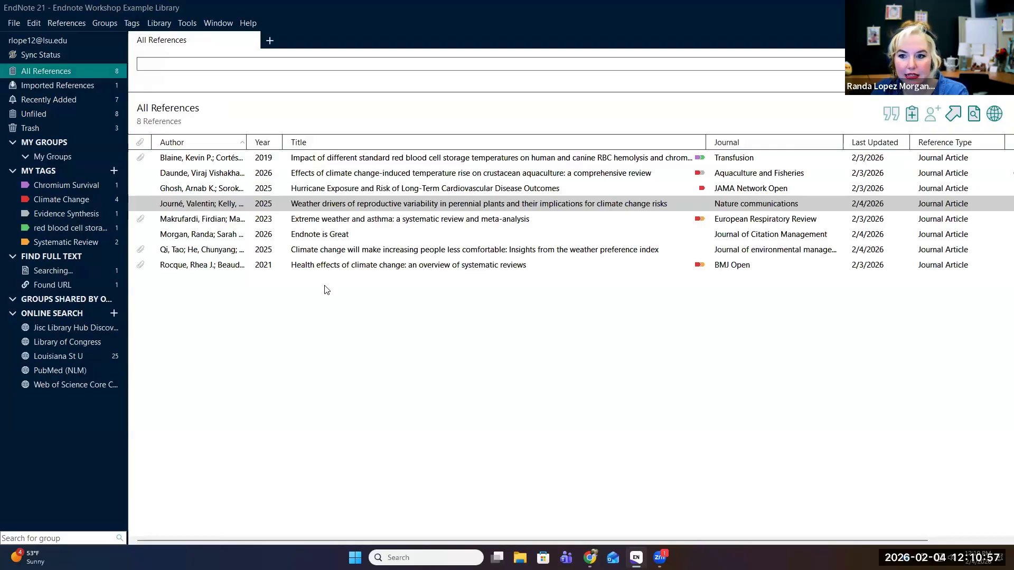
{"action": "left_click", "coordinate": [369, 206]}
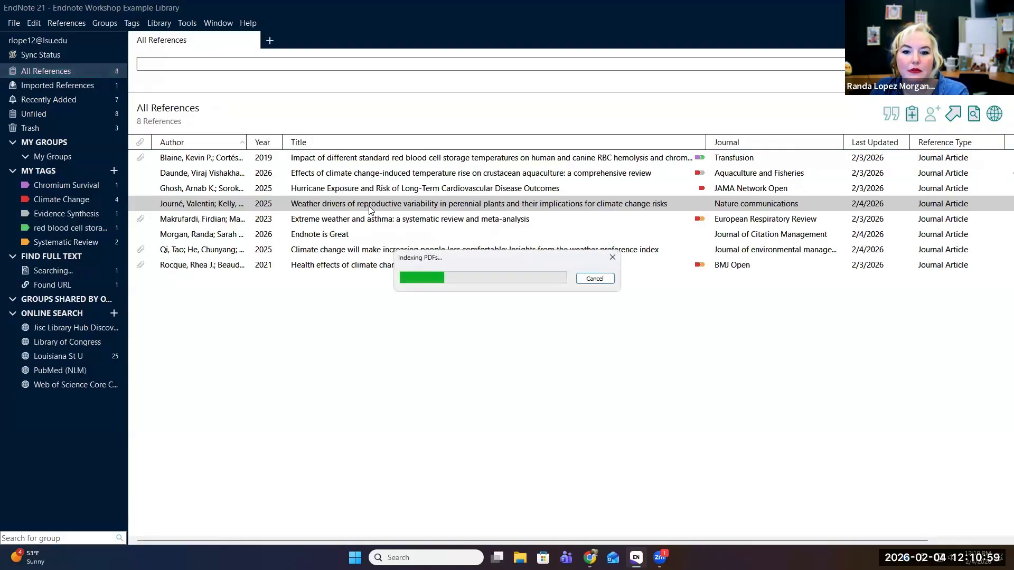
{"action": "left_click", "coordinate": [369, 206]}
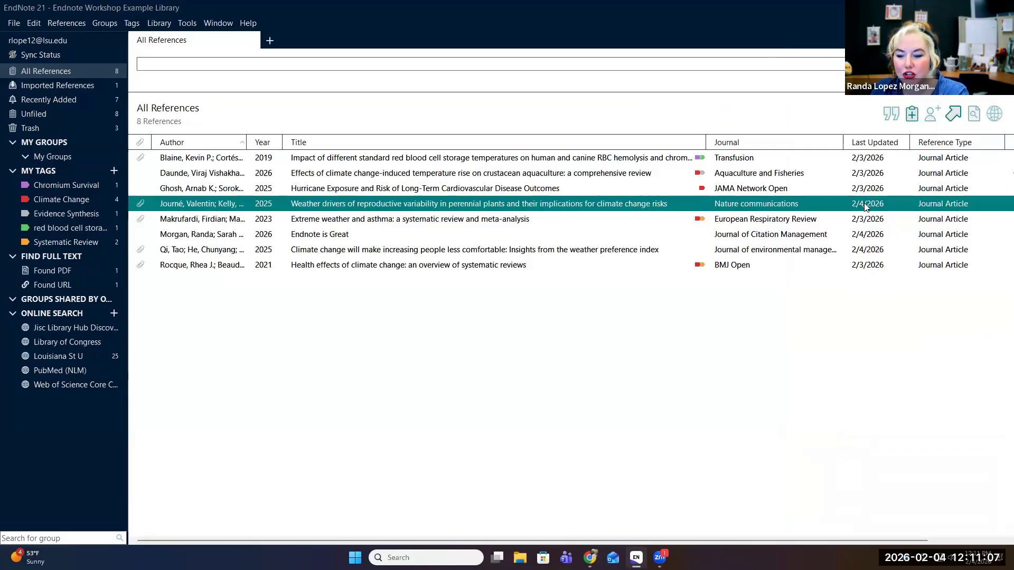
{"action": "left_click", "coordinate": [866, 207]}
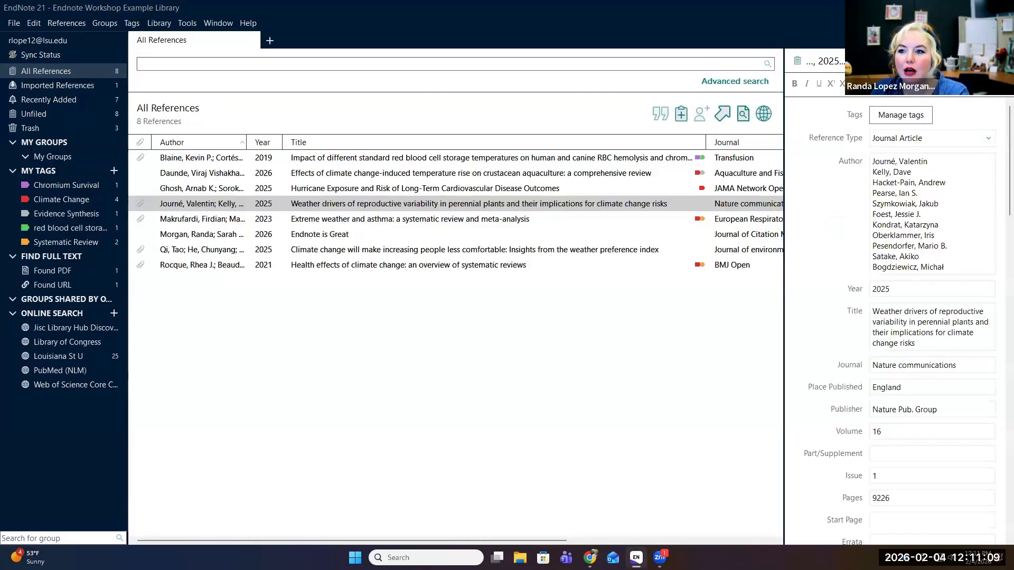
{"action": "left_click", "coordinate": [946, 61]}
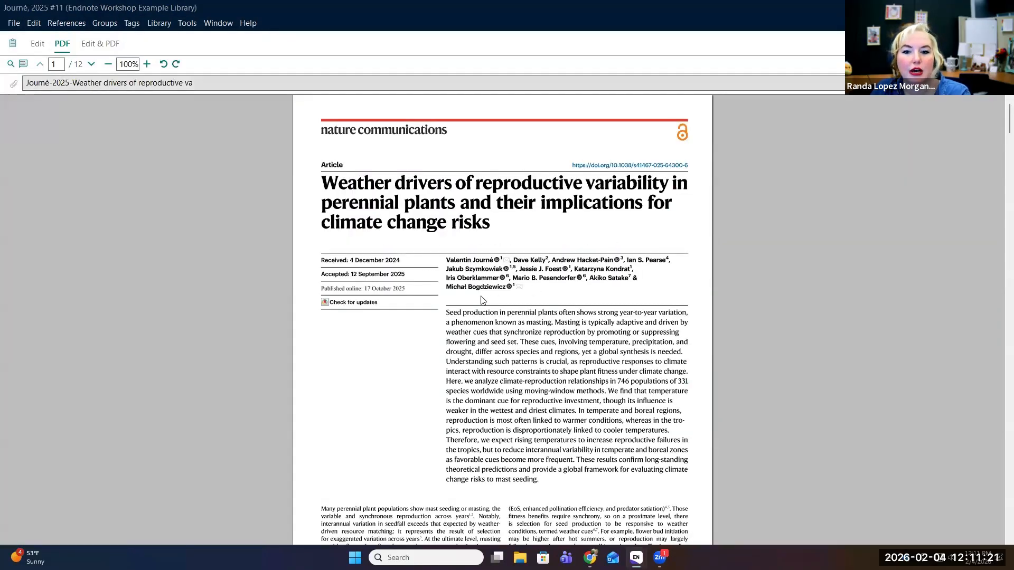
{"action": "left_click", "coordinate": [1001, 8]}
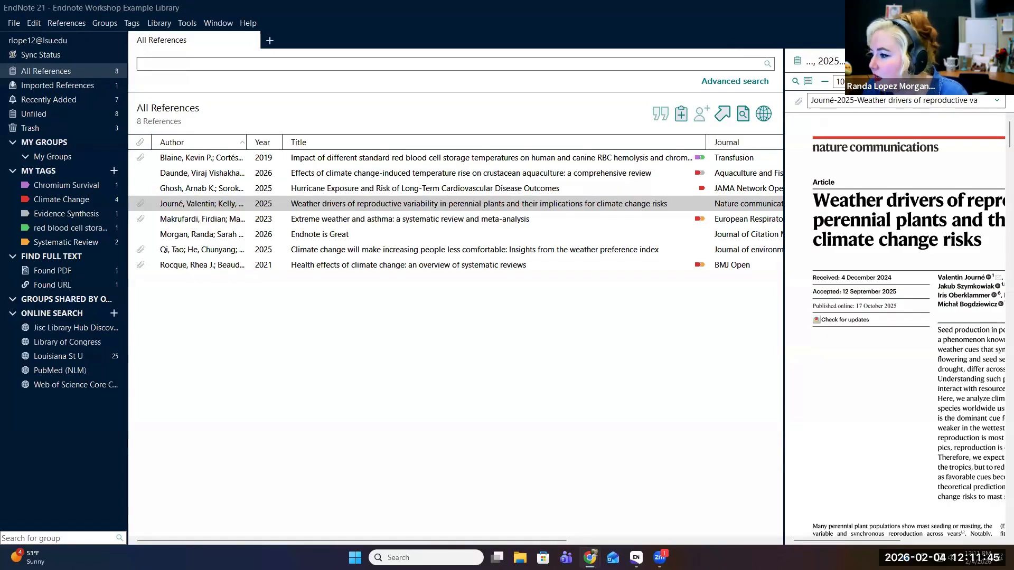
- Switch to the web browser and open the linked full-text PDF of the article on climate change-related meteorological factors and chronic kidney disease
{"action": "key", "text": "alt+Tab"}
{"action": "scroll", "coordinate": [462, 416], "scroll_direction": "up", "scroll_amount": 3}
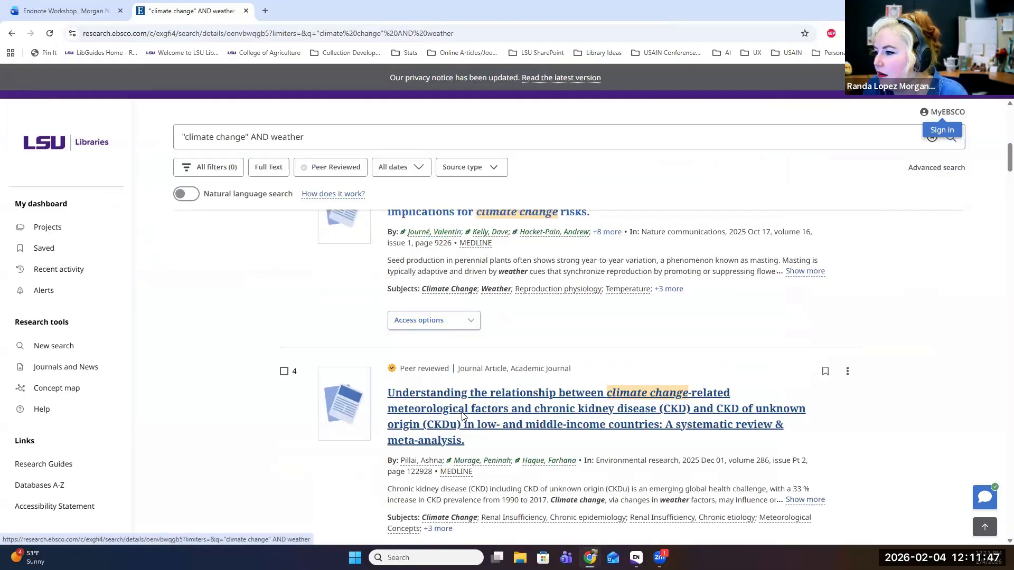
{"action": "left_click", "coordinate": [462, 416]}
{"action": "left_click", "coordinate": [385, 368]}
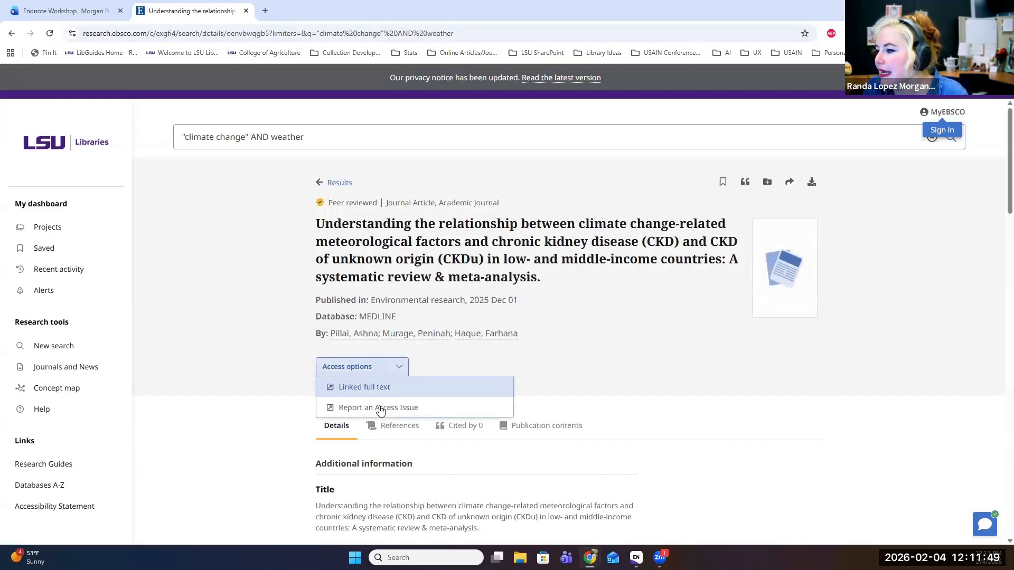
{"action": "left_click", "coordinate": [384, 388]}
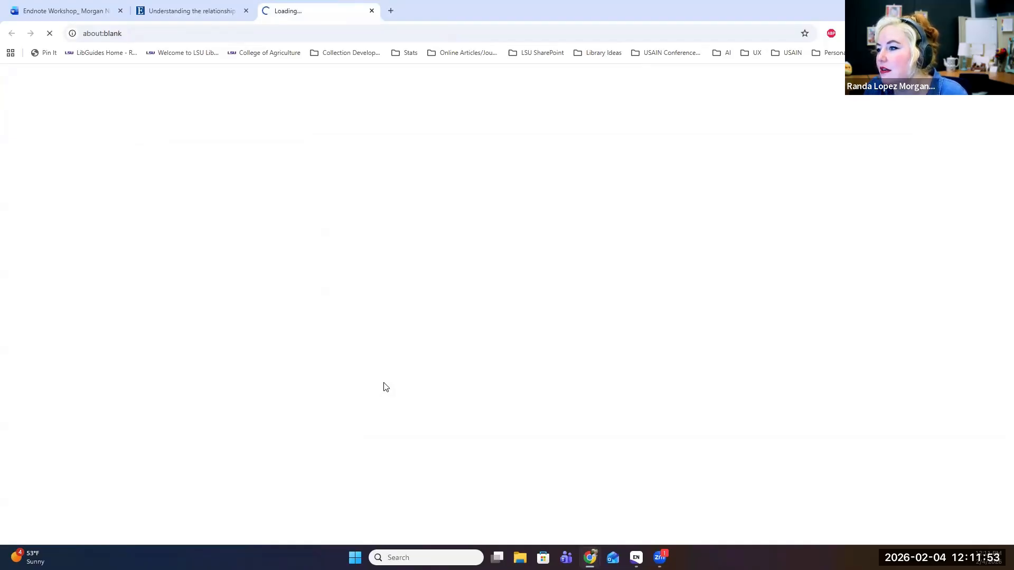
{"action": "left_click", "coordinate": [381, 144]}
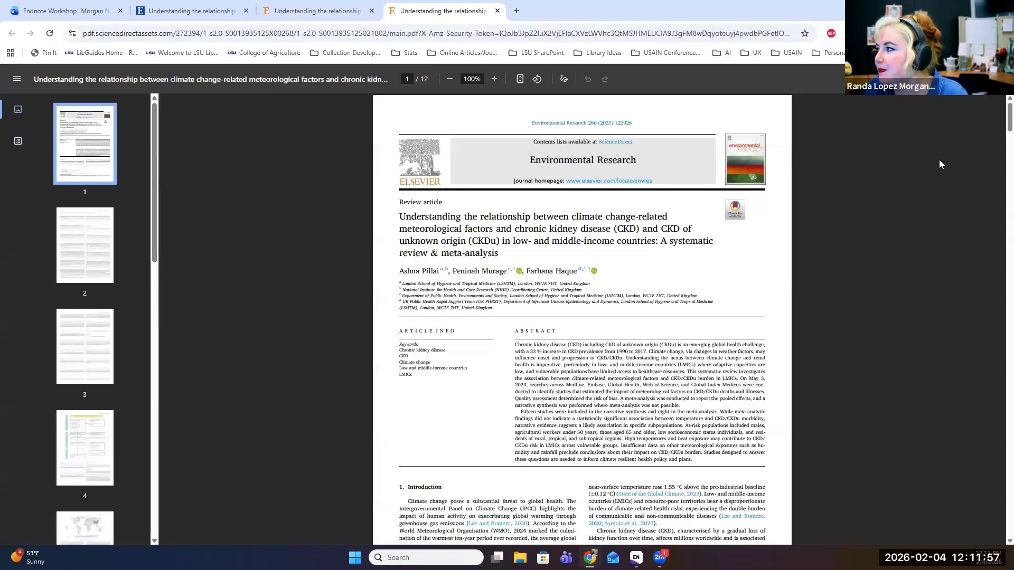
- Save the article PDF to Downloads as "Understanding the relationship between climate change-related"
{"action": "key", "text": "ctrl+s"}
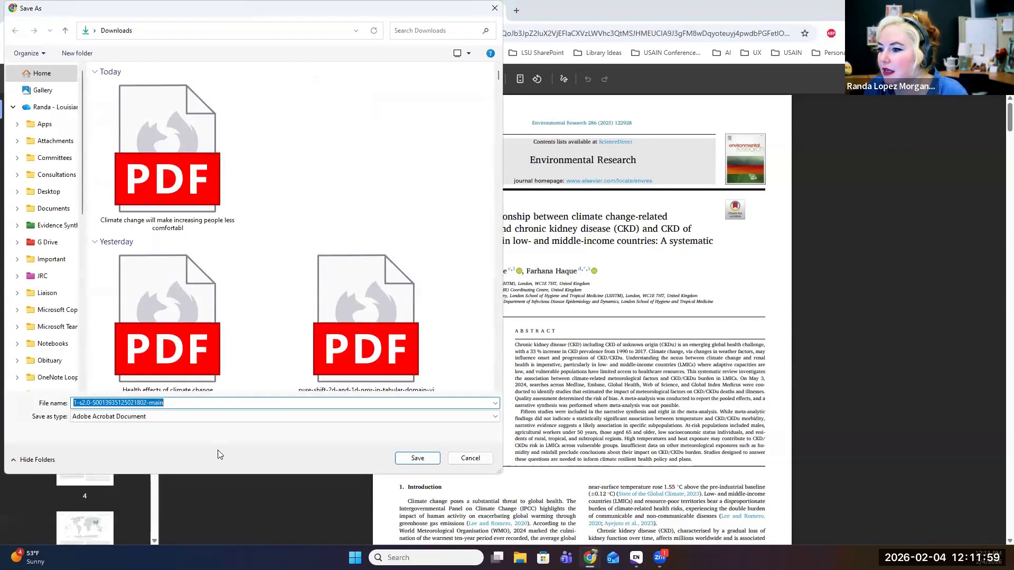
{"action": "left_click", "coordinate": [467, 457]}
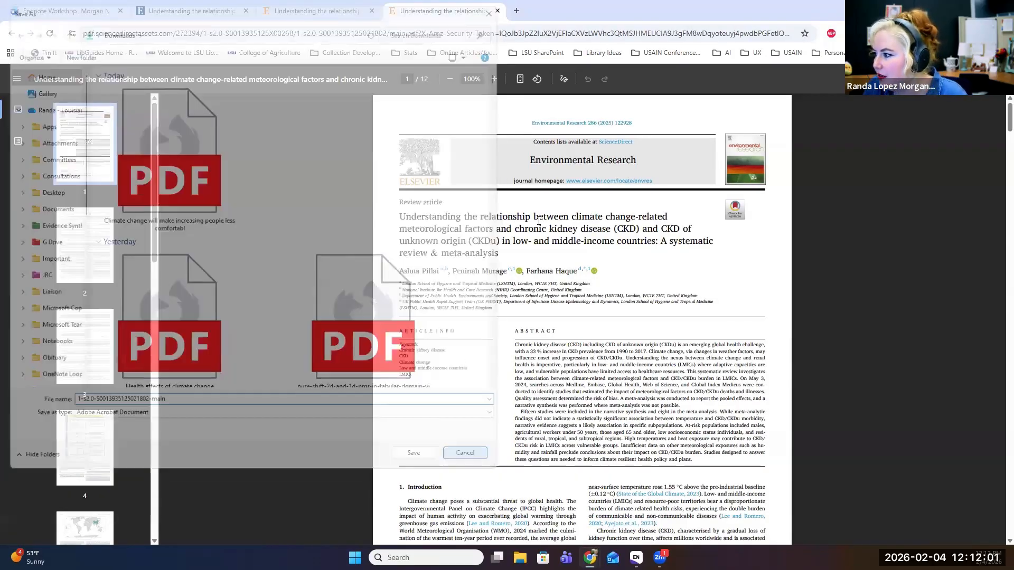
{"action": "left_click_drag", "start_coordinate": [399, 216], "coordinate": [616, 227]}
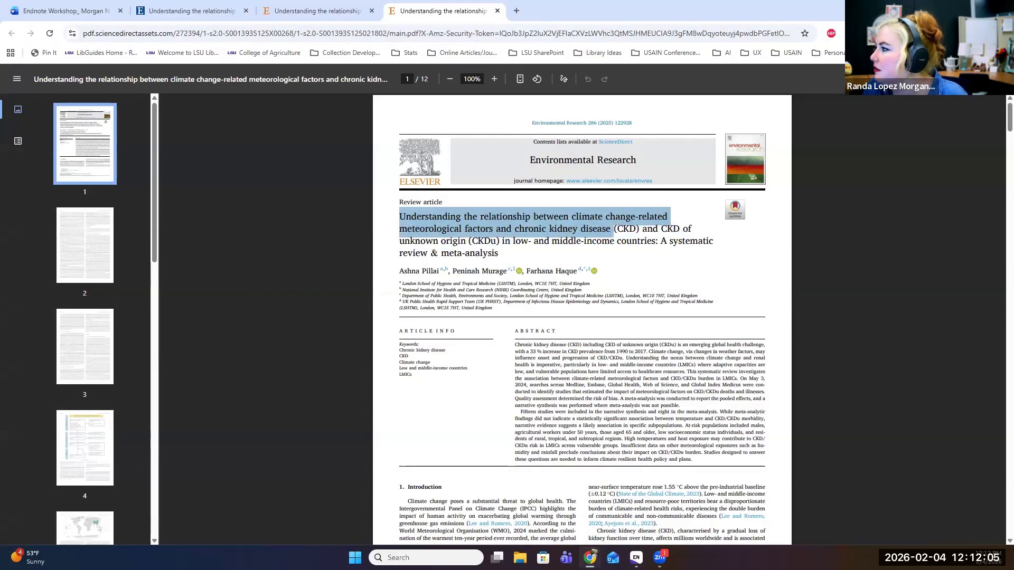
{"action": "key", "text": "ctrl+s"}
{"action": "type", "text": "Understanding the relationship between climate change-related"}
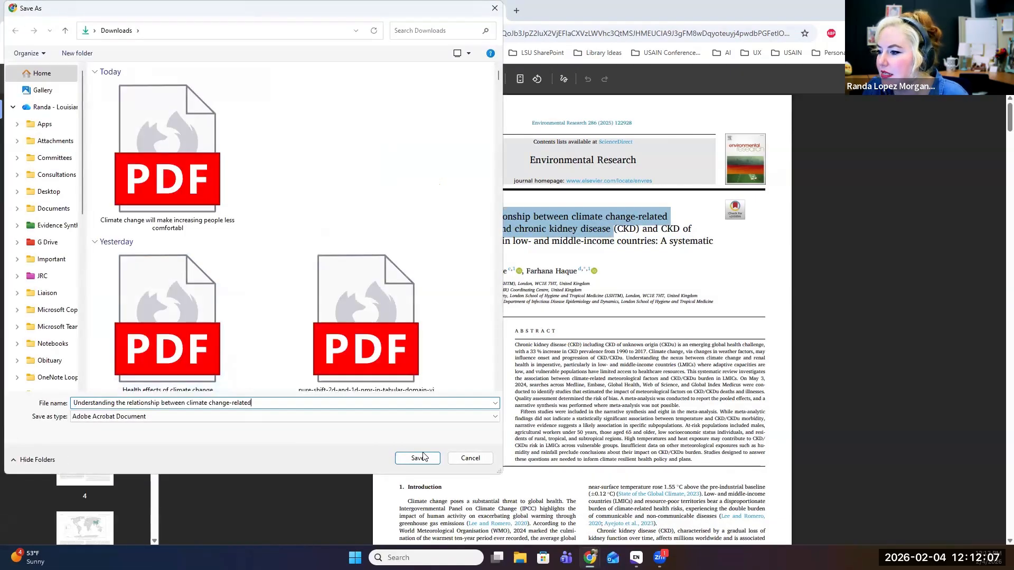
{"action": "left_click", "coordinate": [418, 457]}
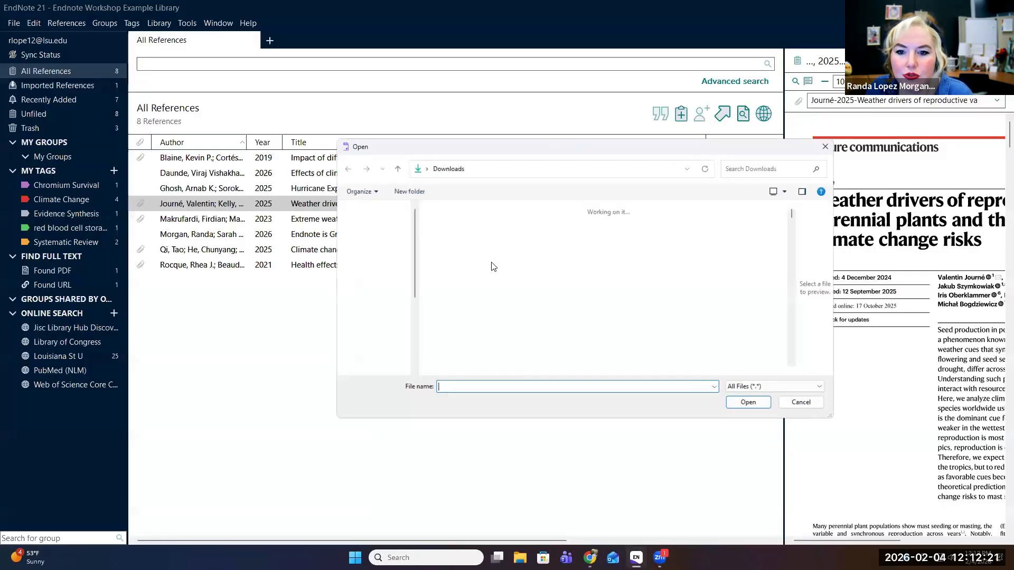
- Switch to EndNote, import the saved chronic kidney disease article with the PDF import option, and show all references
{"action": "double_click", "coordinate": [472, 280]}
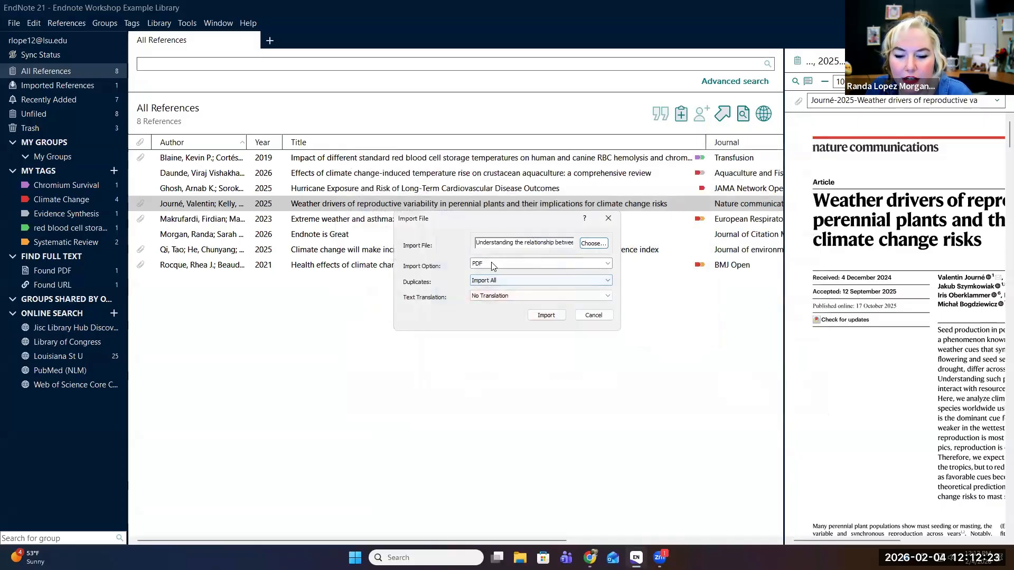
{"action": "left_click", "coordinate": [492, 266]}
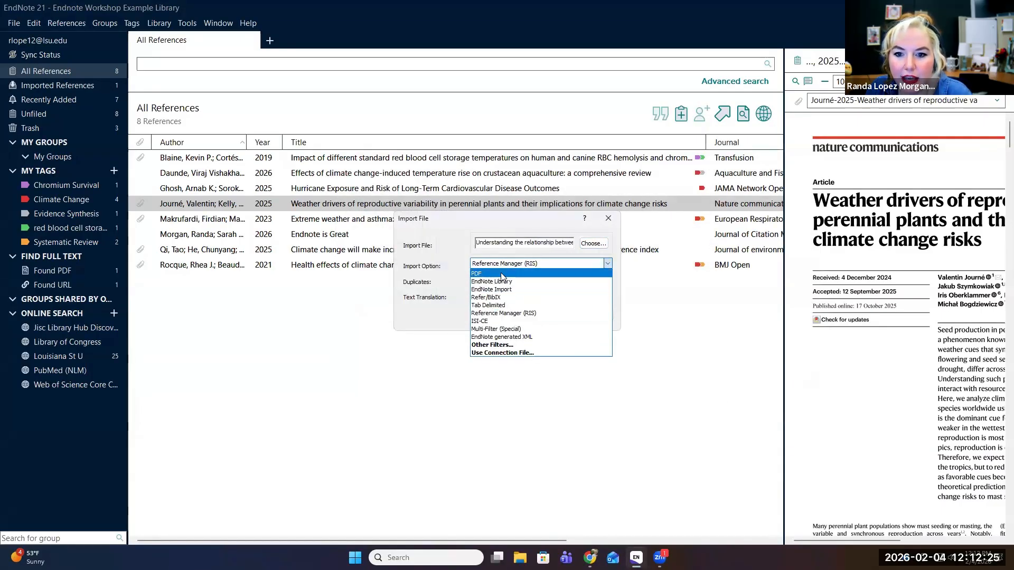
{"action": "left_click", "coordinate": [502, 274]}
{"action": "left_click", "coordinate": [548, 319]}
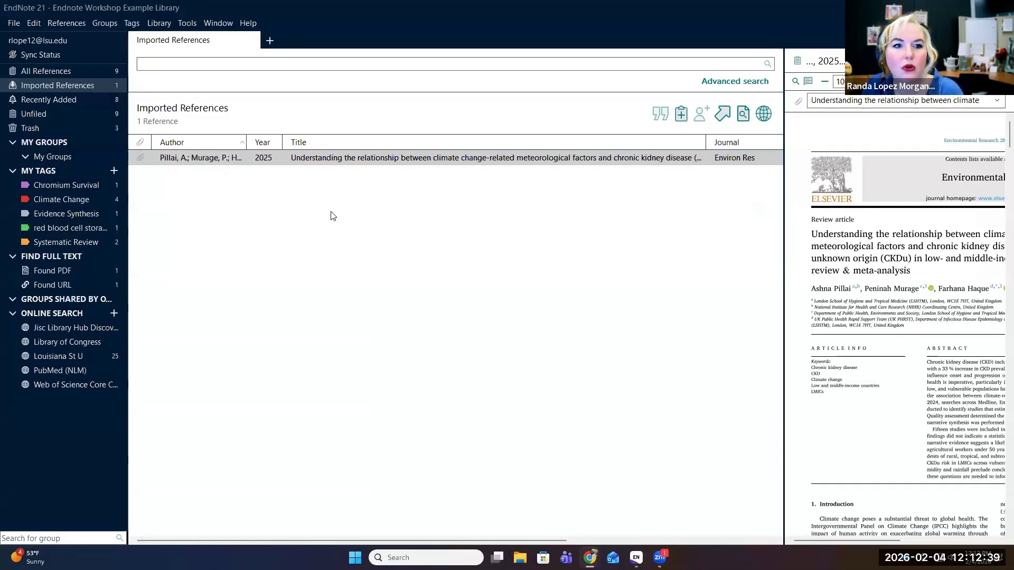
{"action": "left_click", "coordinate": [93, 66]}
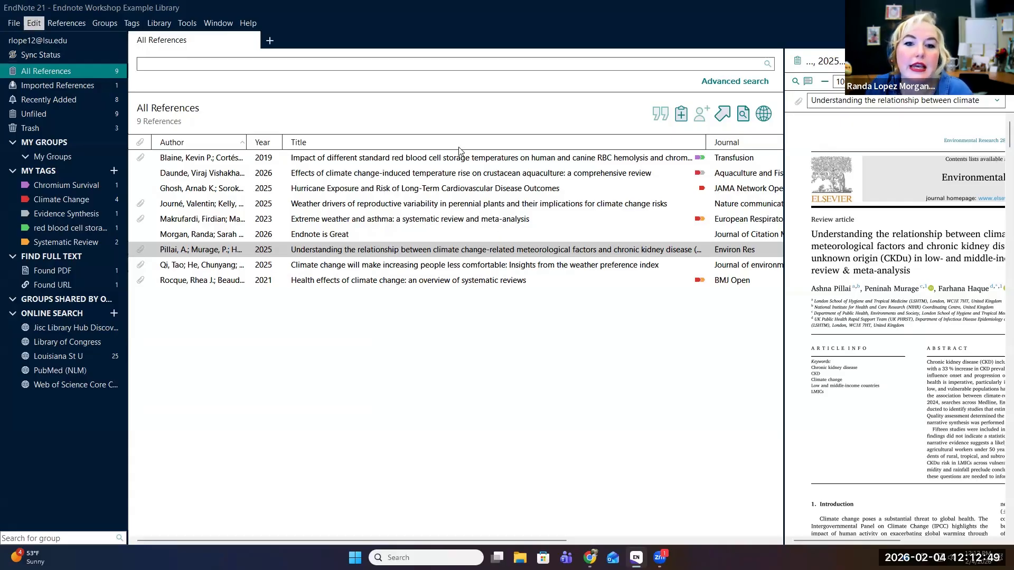
- Review the EndNote page of the LSU citation management guide and the workshop notes in the web browser, and return to EndNote
{"action": "key", "text": "alt+Tab"}
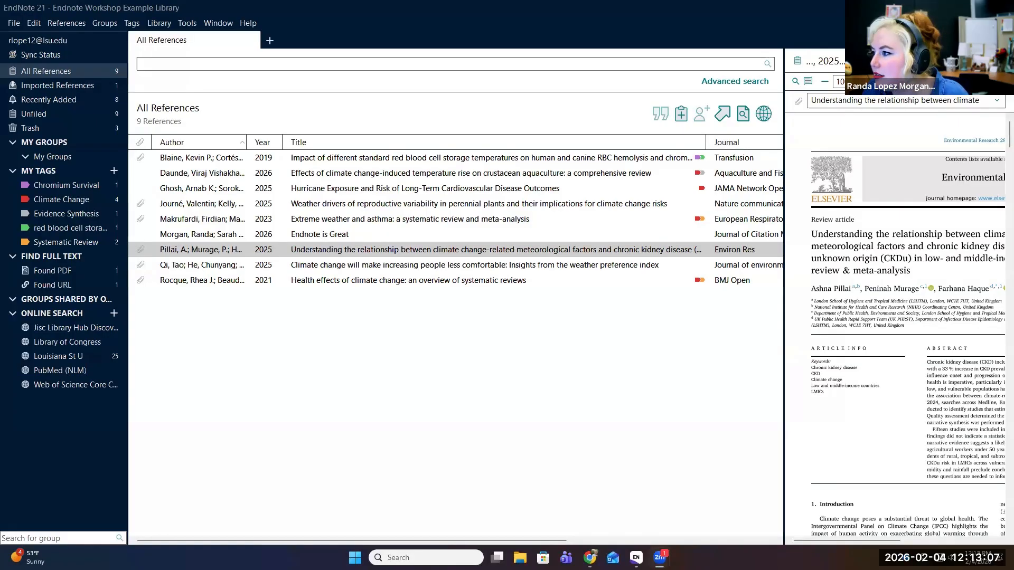
{"action": "key", "text": "alt+Tab"}
{"action": "left_click", "coordinate": [178, 8]}
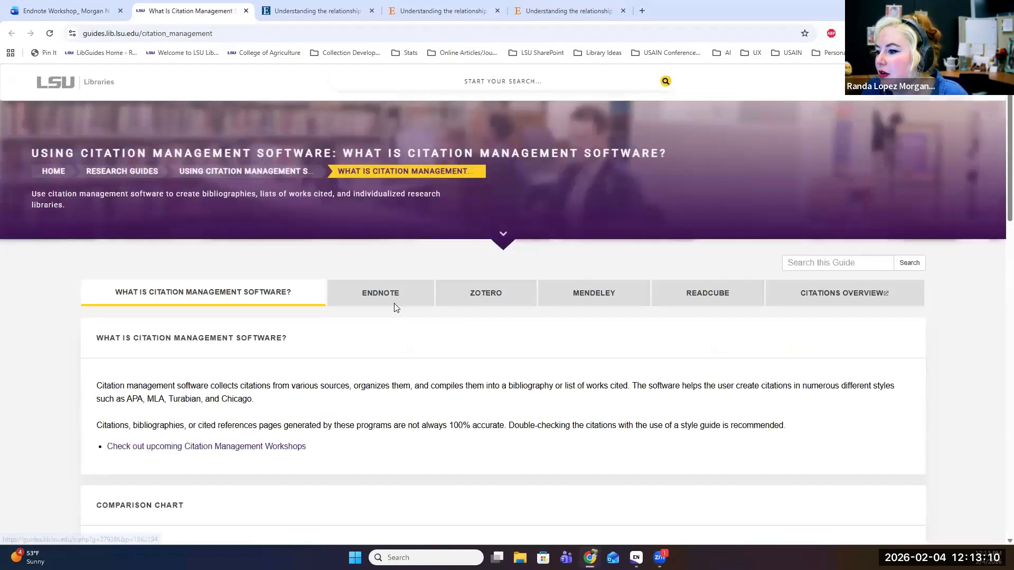
{"action": "left_click", "coordinate": [394, 305]}
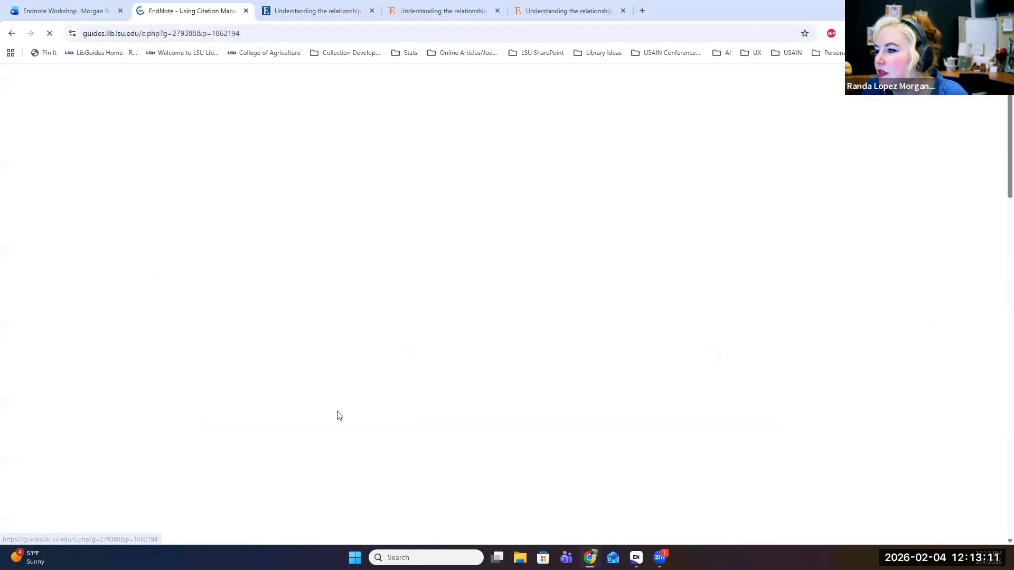
{"action": "scroll", "coordinate": [269, 380], "scroll_direction": "down", "scroll_amount": 4}
{"action": "scroll", "coordinate": [267, 380], "scroll_direction": "down", "scroll_amount": 5}
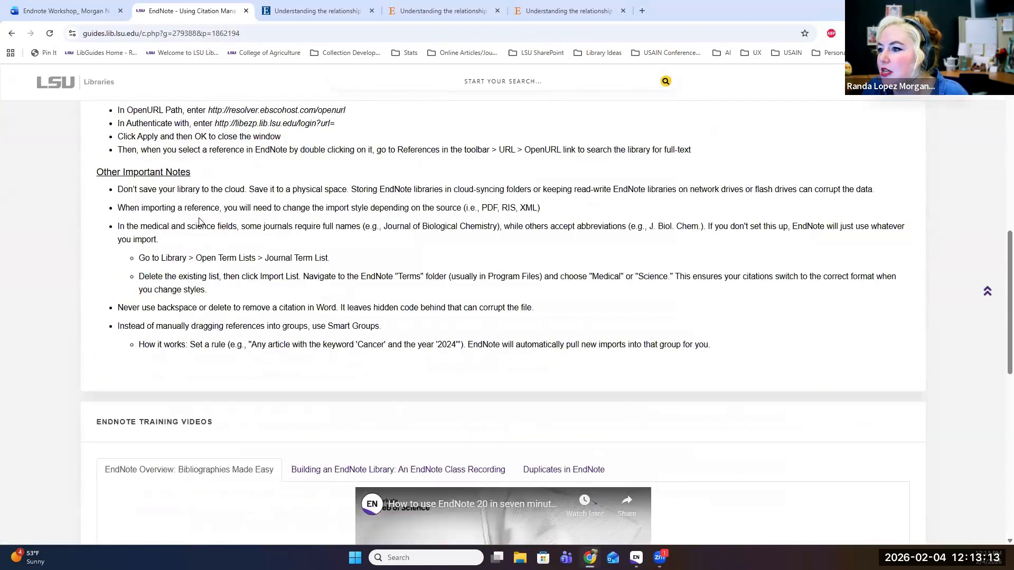
{"action": "scroll", "coordinate": [200, 308], "scroll_direction": "up", "scroll_amount": 3}
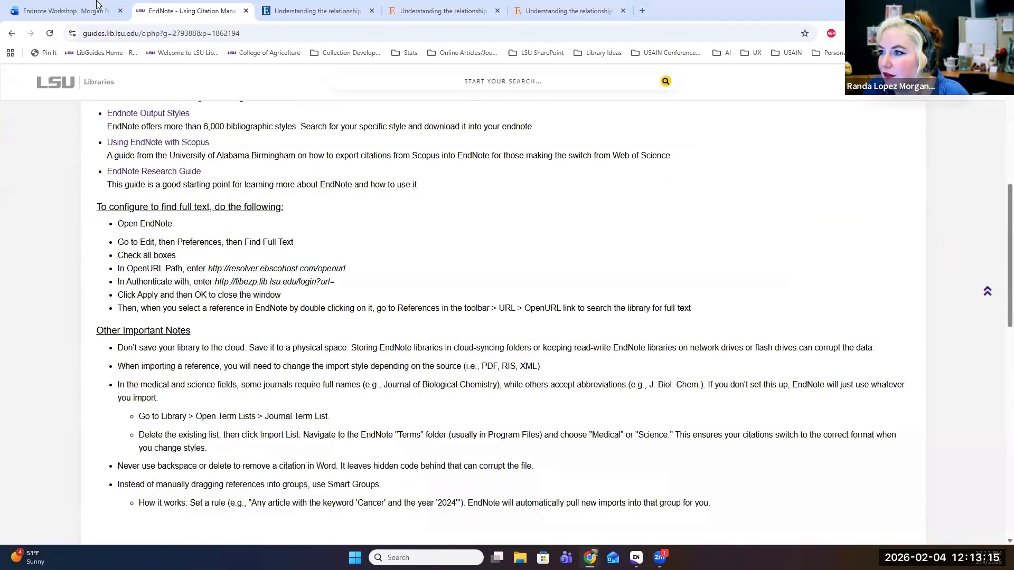
{"action": "left_click", "coordinate": [75, 6]}
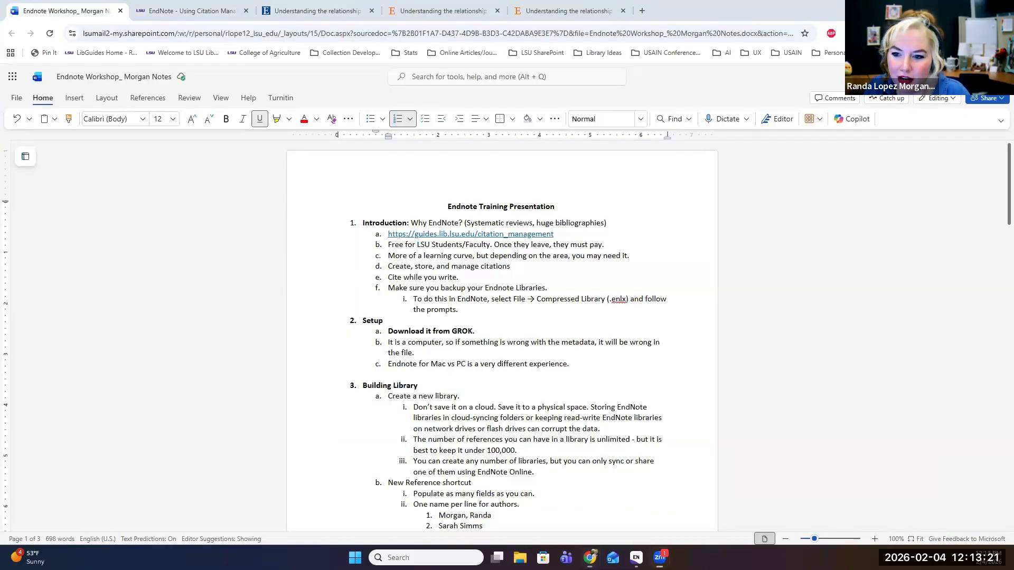
{"action": "key", "text": "alt+Tab"}
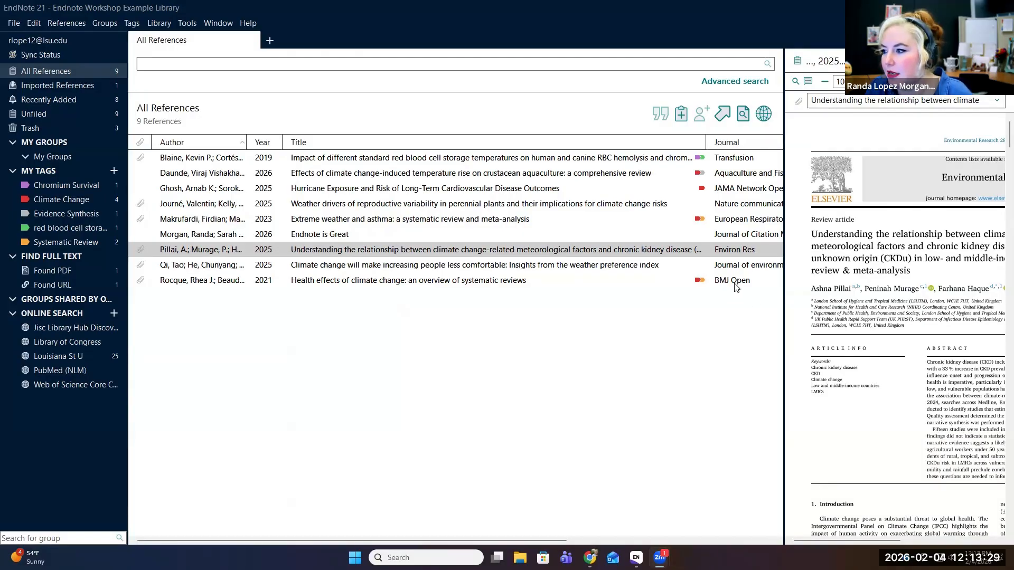
- Open the Find Full Text preferences, then turn Web of Science Full Text Links off and back on
{"action": "left_click", "coordinate": [34, 23]}
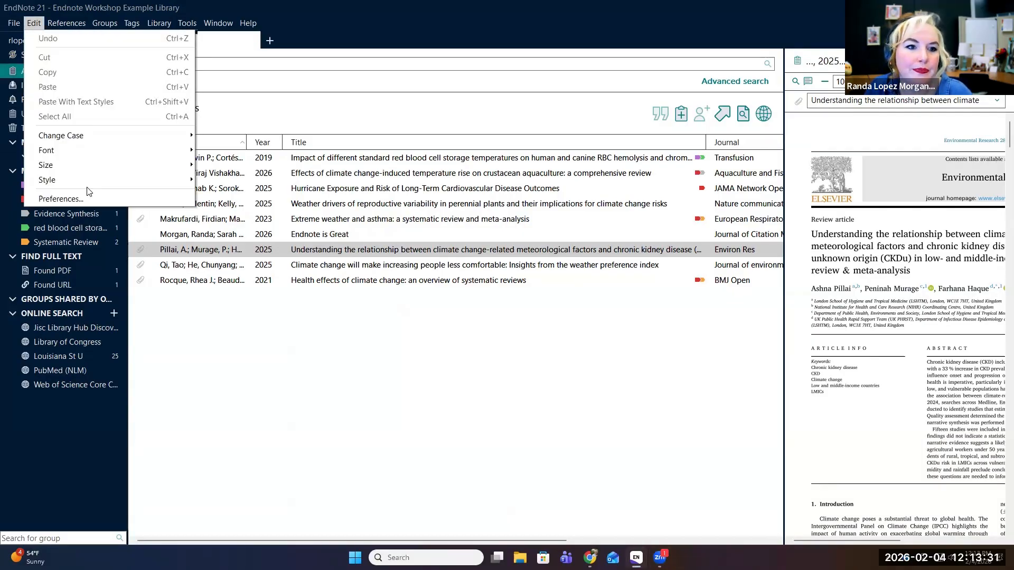
{"action": "left_click", "coordinate": [91, 199]}
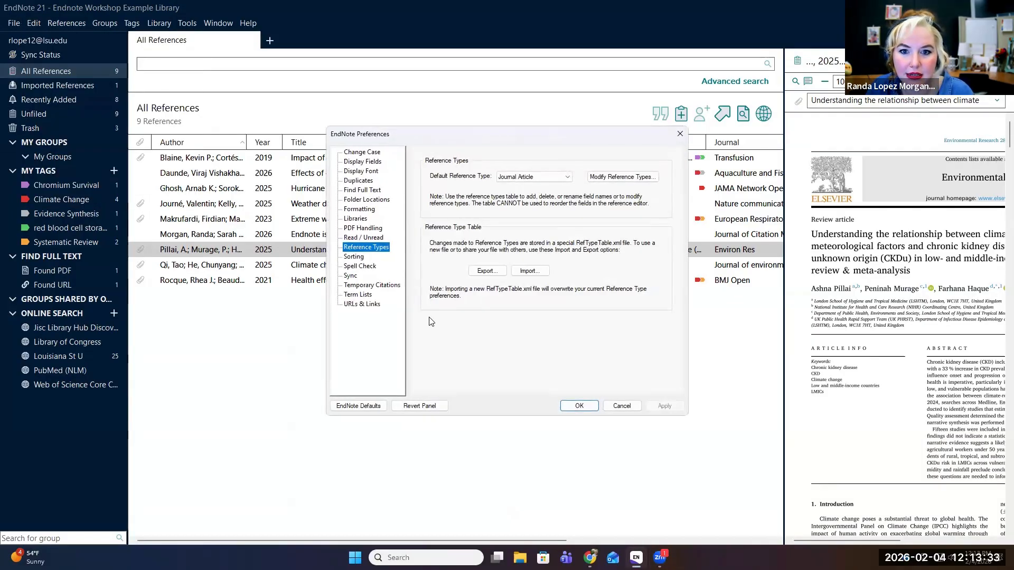
{"action": "left_click", "coordinate": [363, 191]}
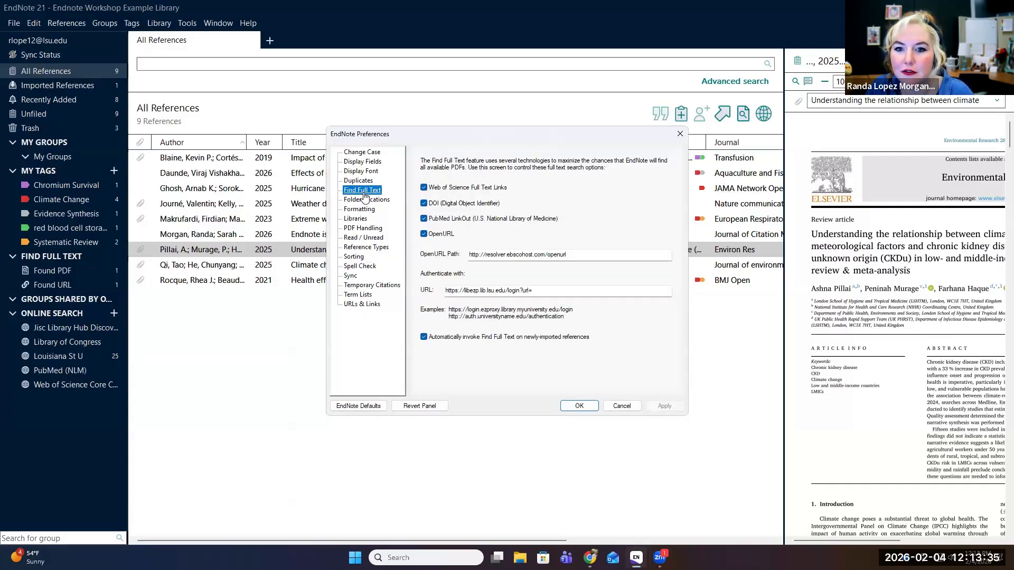
{"action": "left_click", "coordinate": [453, 189]}
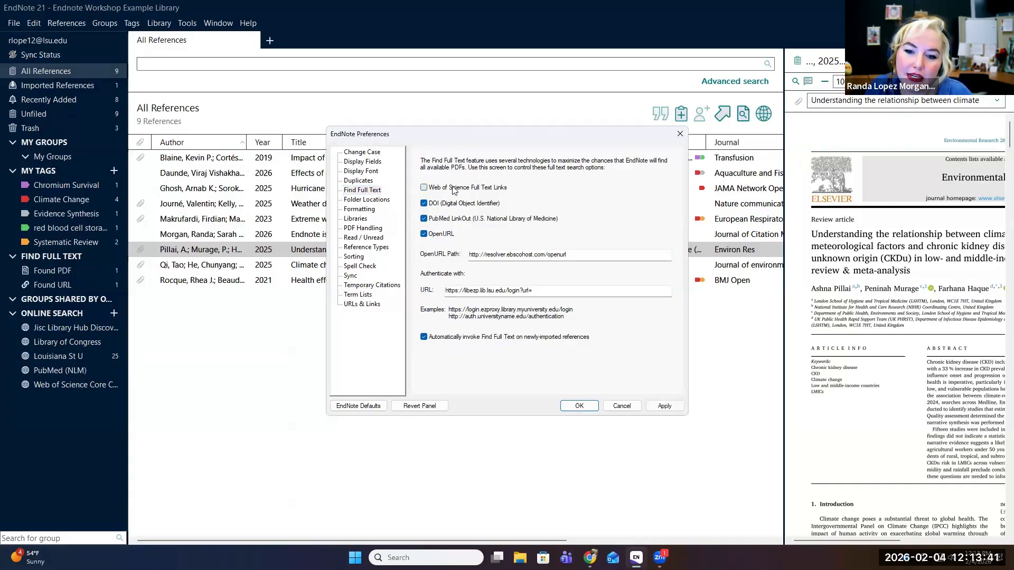
{"action": "left_click", "coordinate": [452, 189]}
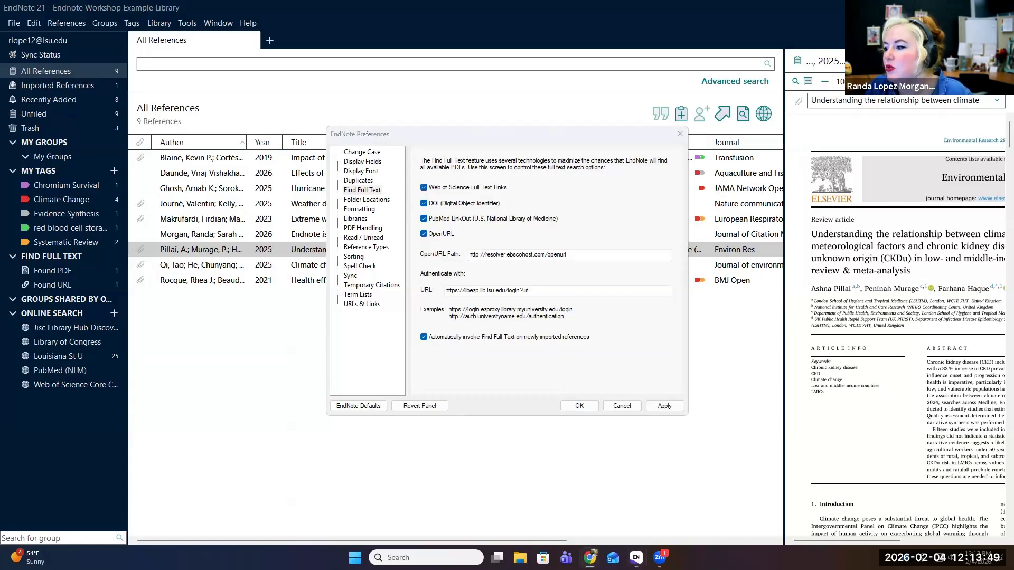
- Check the OpenURL Path in the Find Full Text preferences against the workshop notes in the web browser
{"action": "double_click", "coordinate": [543, 256]}
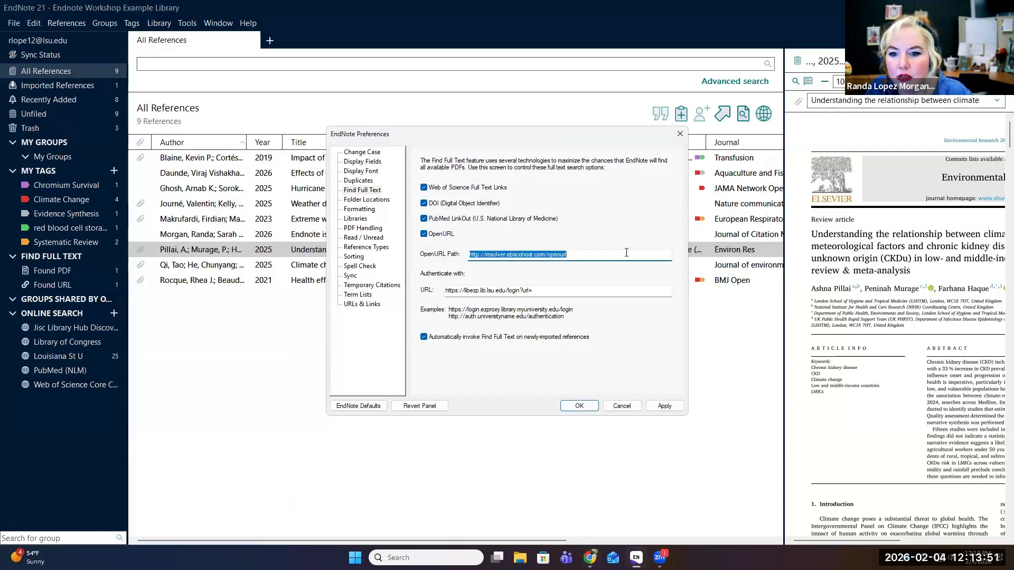
{"action": "left_click_drag", "start_coordinate": [627, 254], "coordinate": [456, 256]}
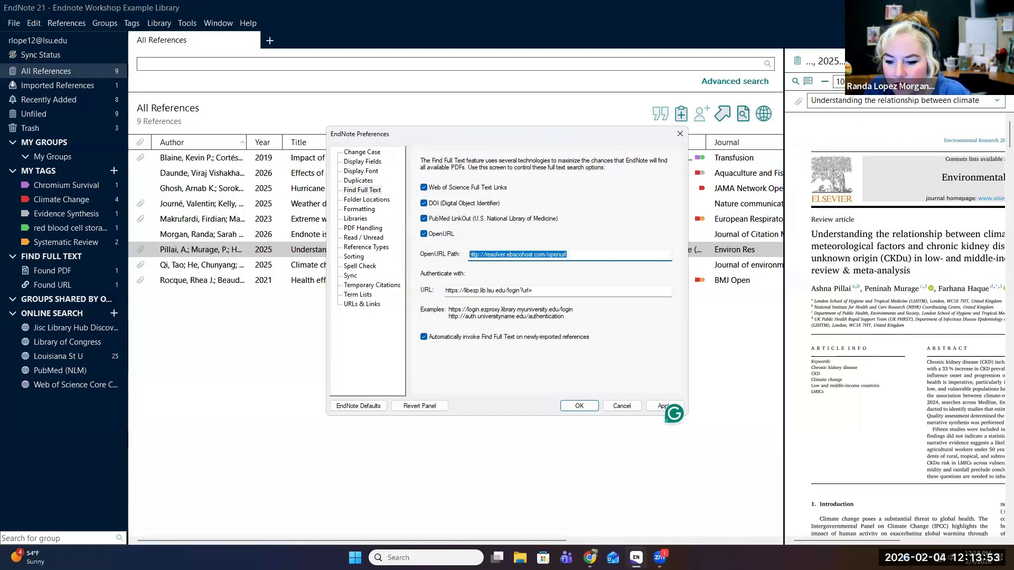
{"action": "left_click", "coordinate": [590, 558]}
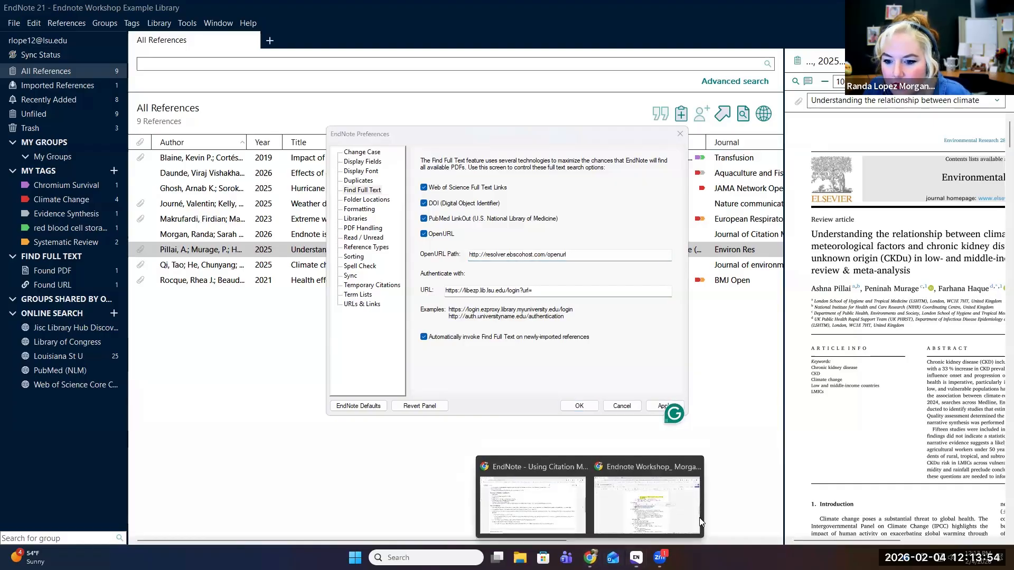
{"action": "left_click", "coordinate": [672, 523]}
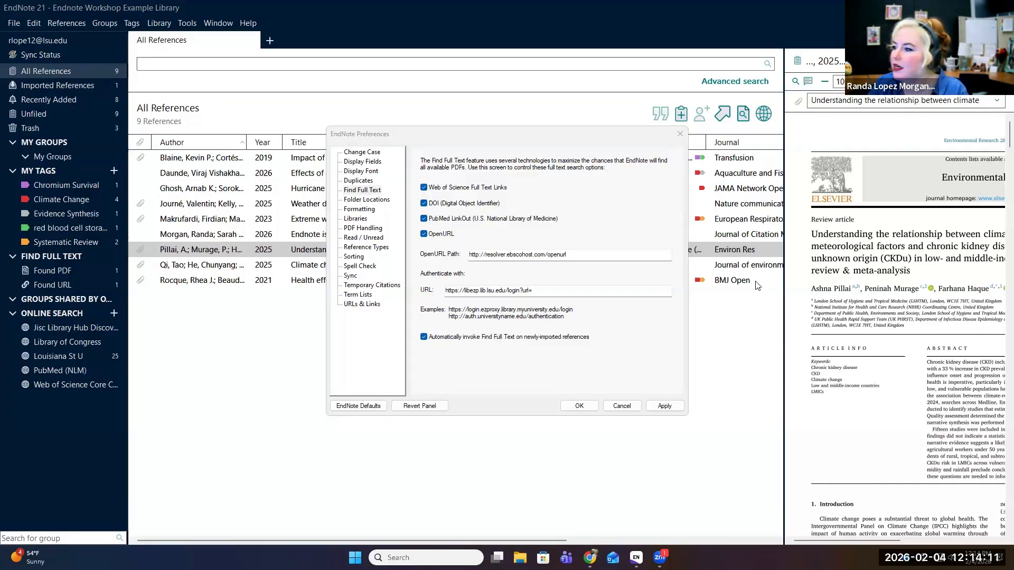
- Review the OpenURL Path and the authentication URL, and apply the Find Full Text preferences
{"action": "left_click", "coordinate": [585, 255]}
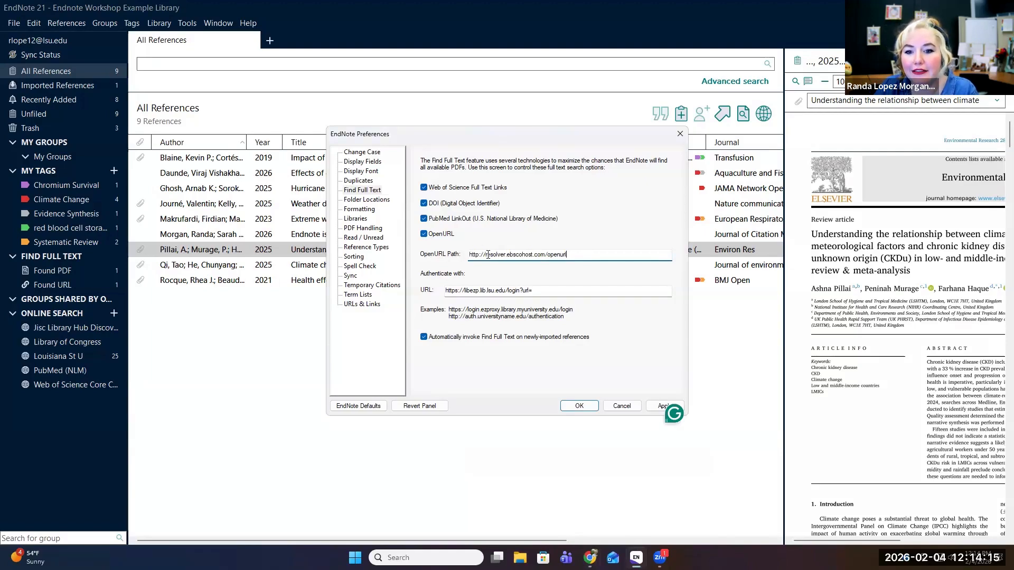
{"action": "double_click", "coordinate": [481, 290]}
{"action": "left_click", "coordinate": [481, 290]}
{"action": "double_click", "coordinate": [482, 290]}
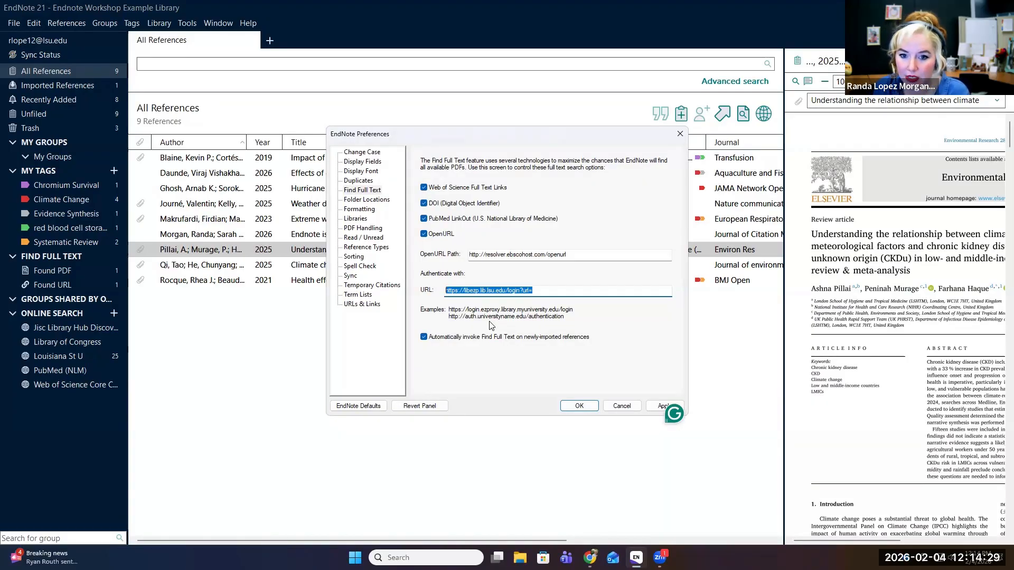
{"action": "left_click", "coordinate": [663, 406]}
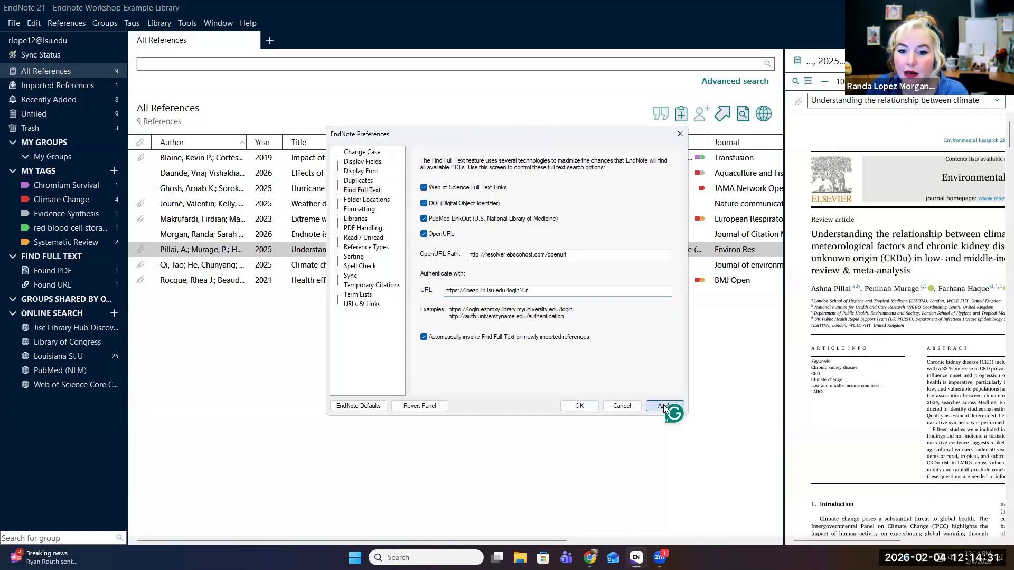
{"action": "left_click", "coordinate": [571, 405]}
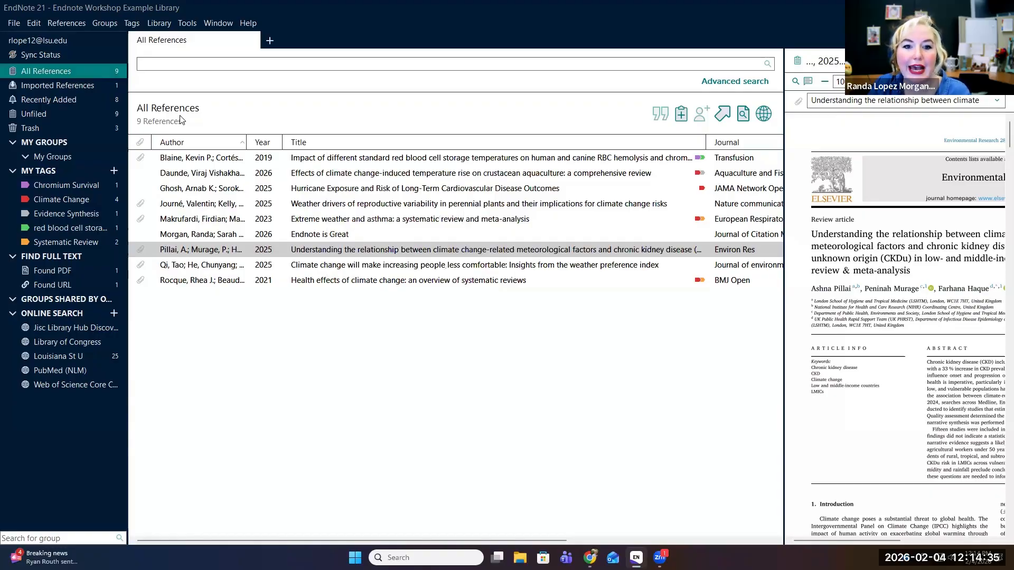
- Open the OpenURL link of the reference on climate change-induced temperature rise in crustacean aquaculture
{"action": "left_click", "coordinate": [326, 173]}
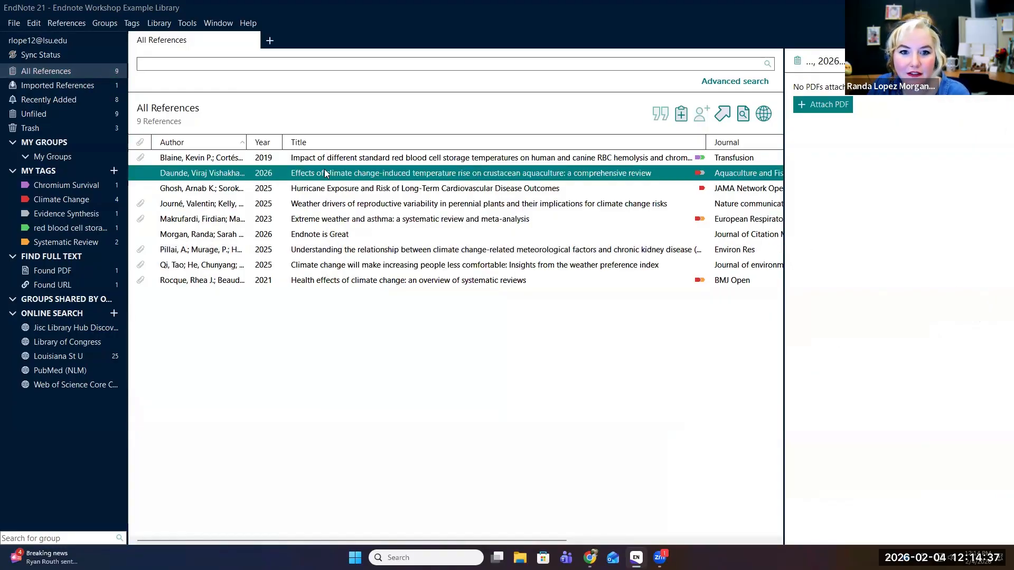
{"action": "right_click", "coordinate": [325, 170]}
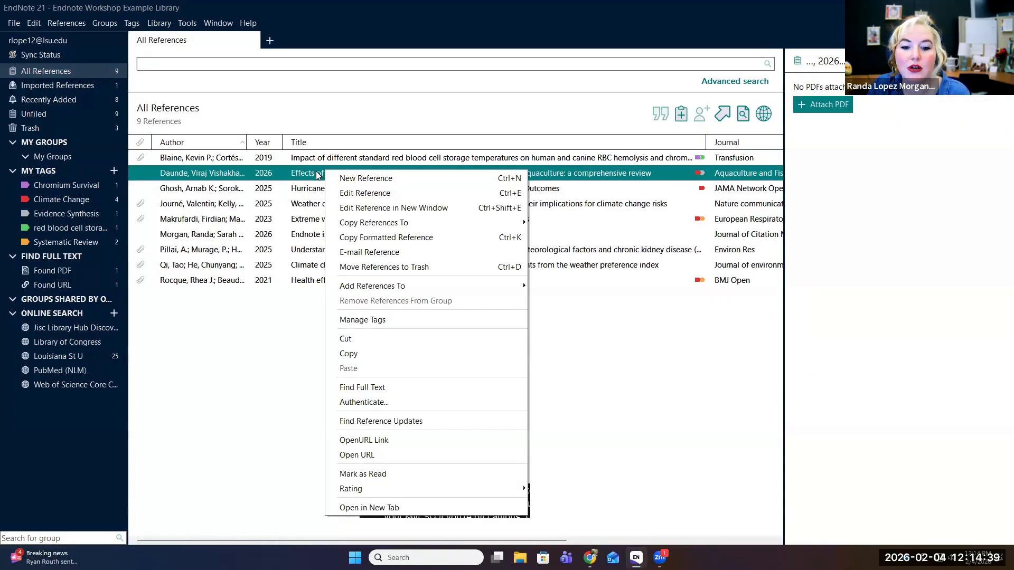
{"action": "right_click", "coordinate": [316, 172]}
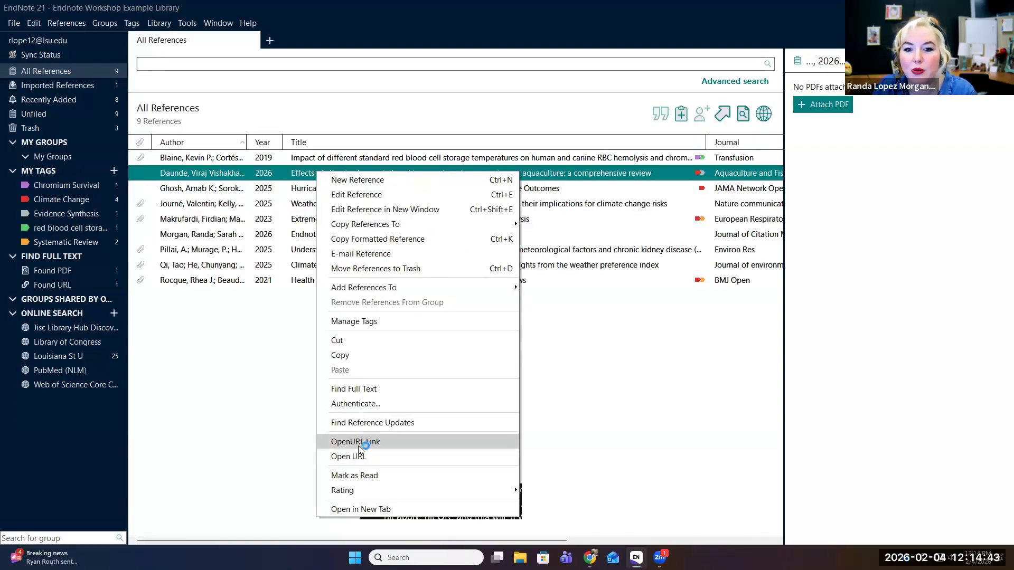
{"action": "left_click", "coordinate": [359, 449]}
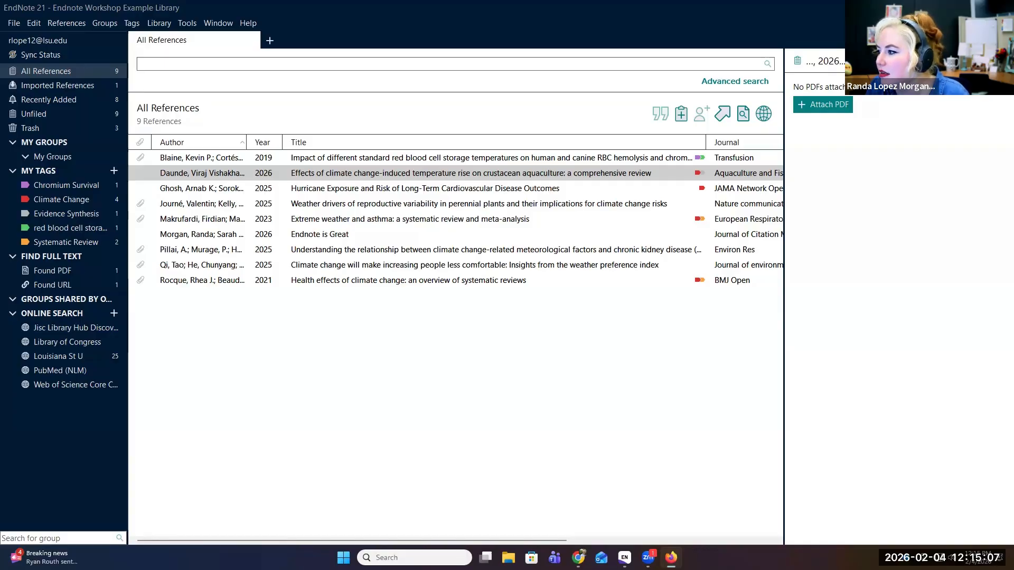
- Attach the downloaded "Effects of climate change-induced temperat..." PDF to the crustacean aquaculture reference and save the changes
{"action": "left_click", "coordinate": [826, 105]}
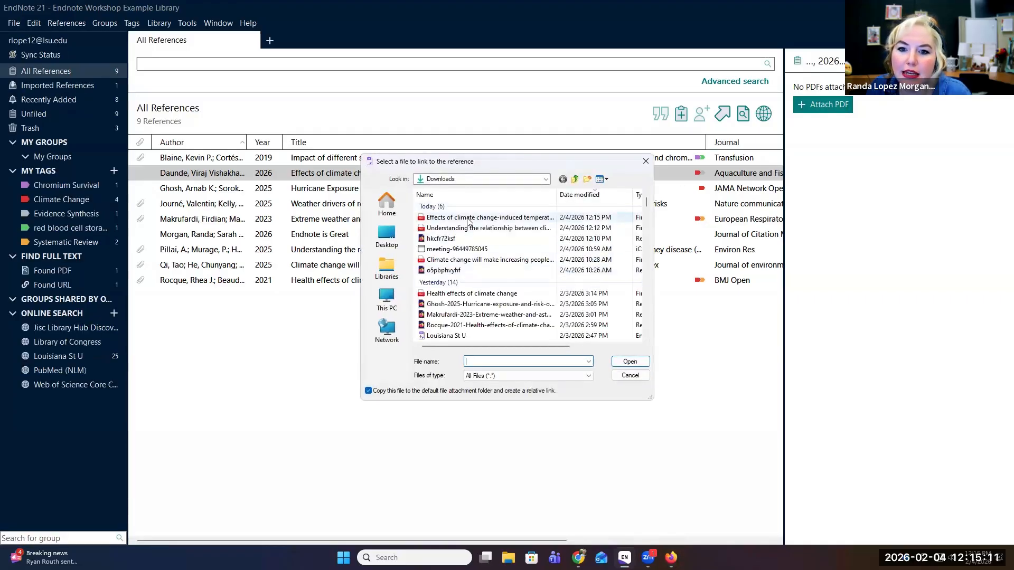
{"action": "left_click", "coordinate": [468, 219]}
{"action": "double_click", "coordinate": [468, 219]}
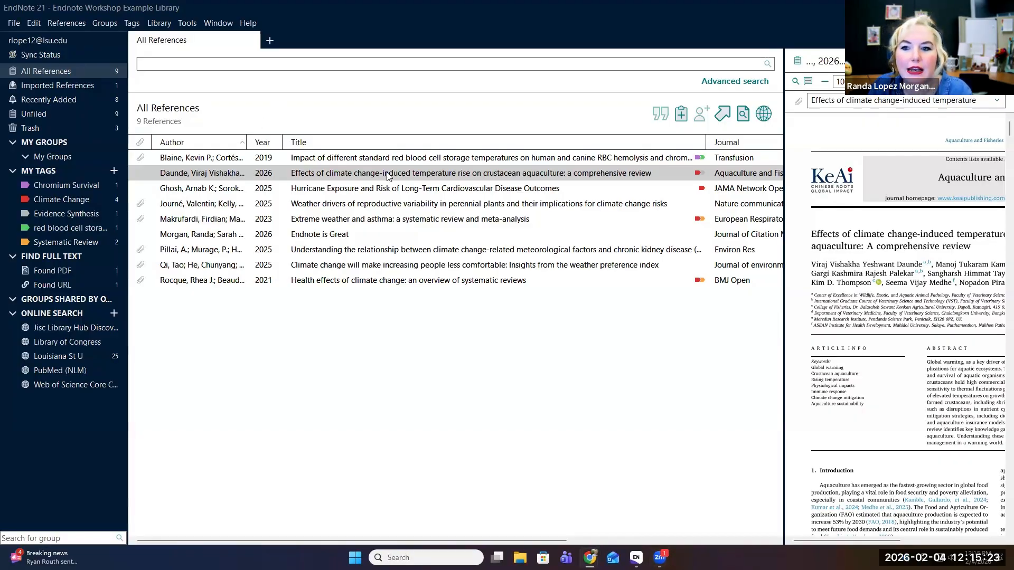
{"action": "left_click", "coordinate": [309, 189]}
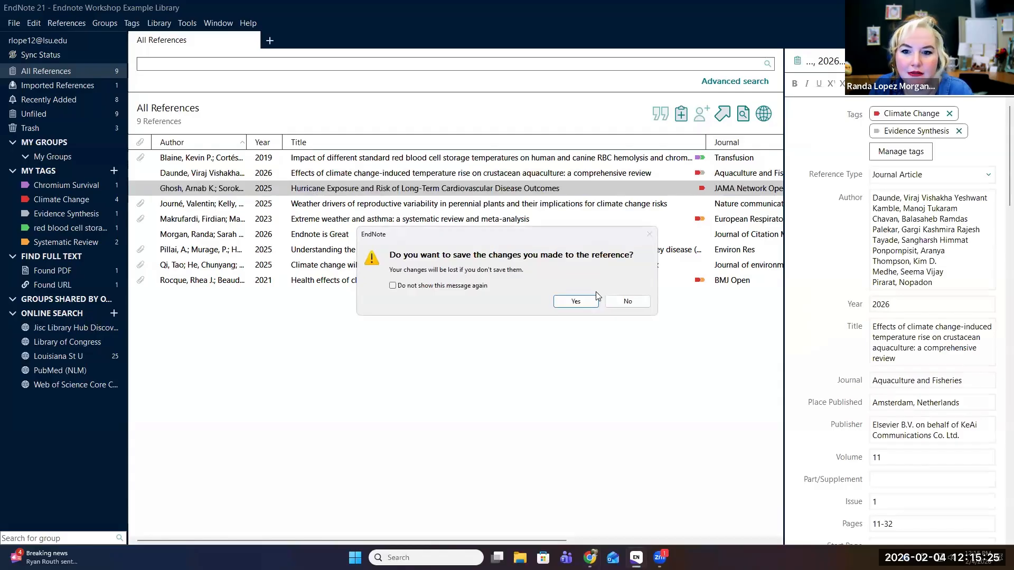
{"action": "left_click", "coordinate": [586, 307]}
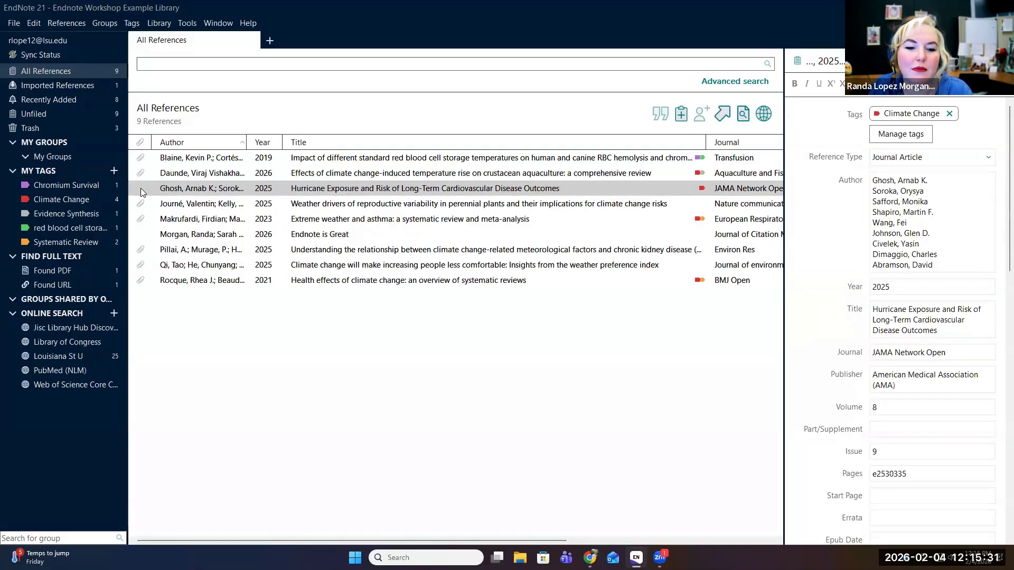
{"action": "left_click", "coordinate": [142, 171]}
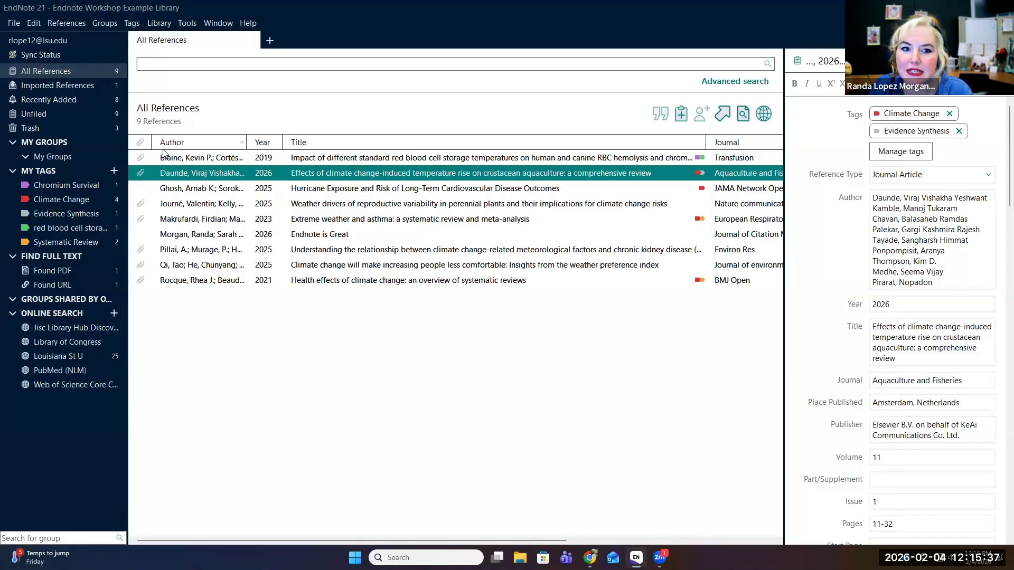
- Find the full text of the reference "Hurricane Exposure and Risk of Long-Term Cardiovascular Disease Outcomes"
{"action": "left_click", "coordinate": [304, 191]}
{"action": "right_click", "coordinate": [303, 191]}
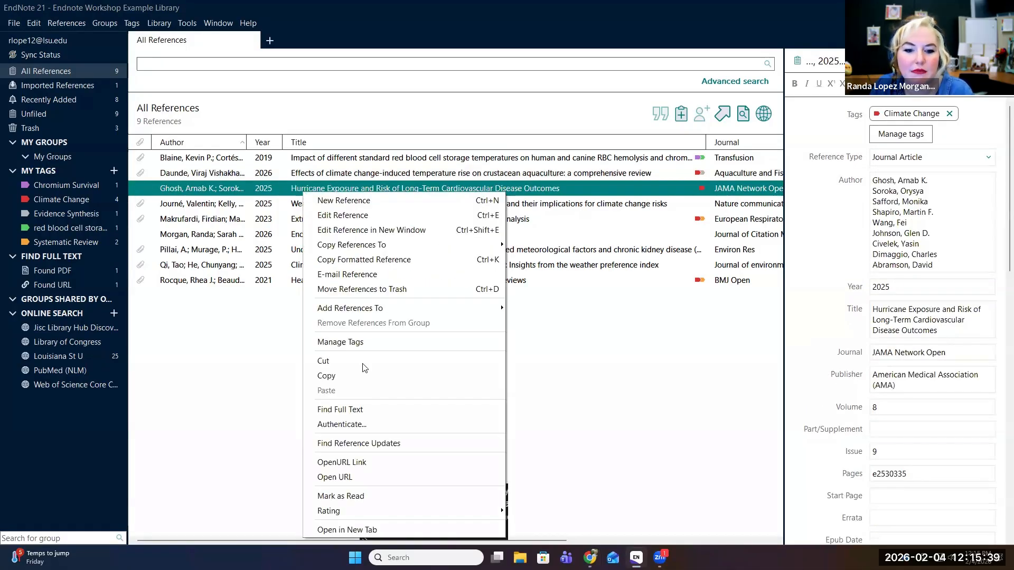
{"action": "left_click", "coordinate": [643, 371]}
{"action": "right_click", "coordinate": [320, 195]}
{"action": "left_click", "coordinate": [357, 414]}
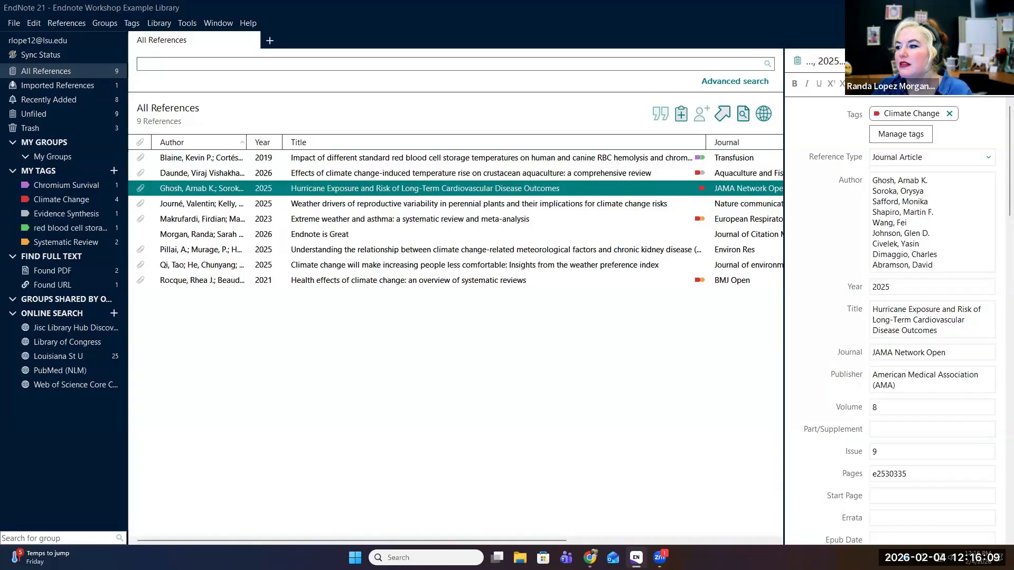
- Examine the journal field of the hurricane exposure reference and the bibliographic fields of the red blood cell storage reference
{"action": "triple_click", "coordinate": [949, 324]}
{"action": "key", "text": "Tab"}
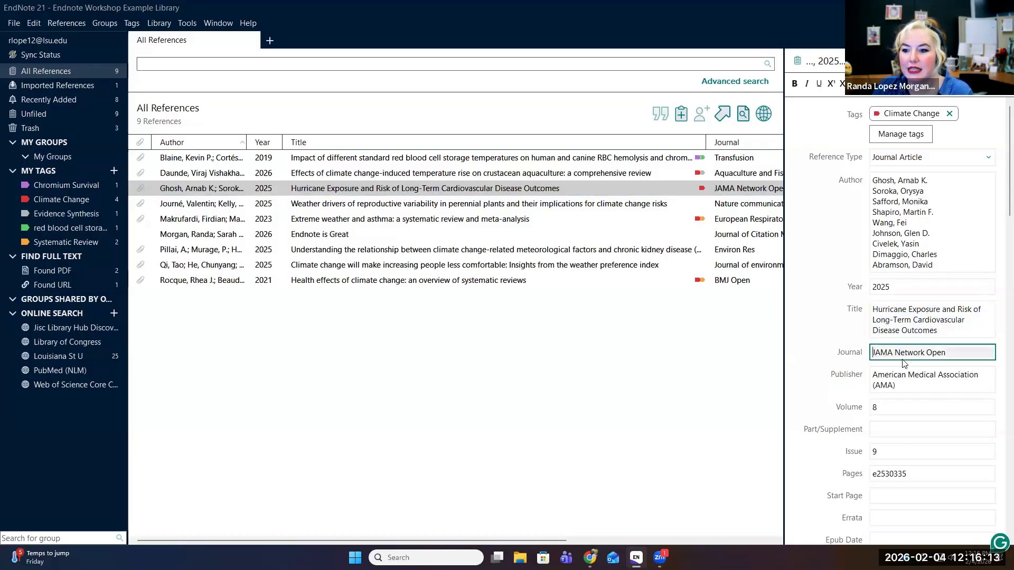
{"action": "left_click", "coordinate": [299, 188]}
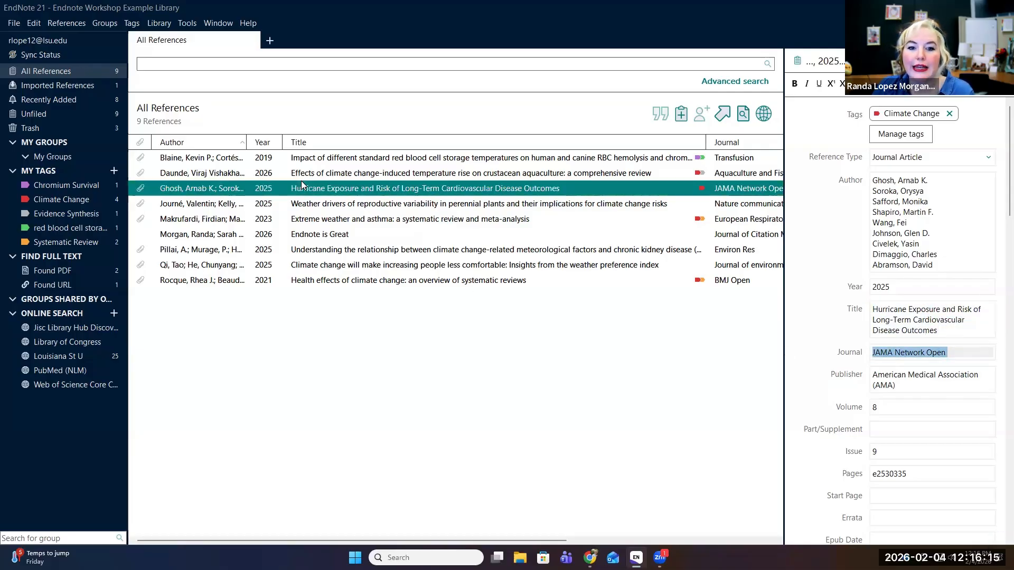
{"action": "left_click", "coordinate": [313, 162]}
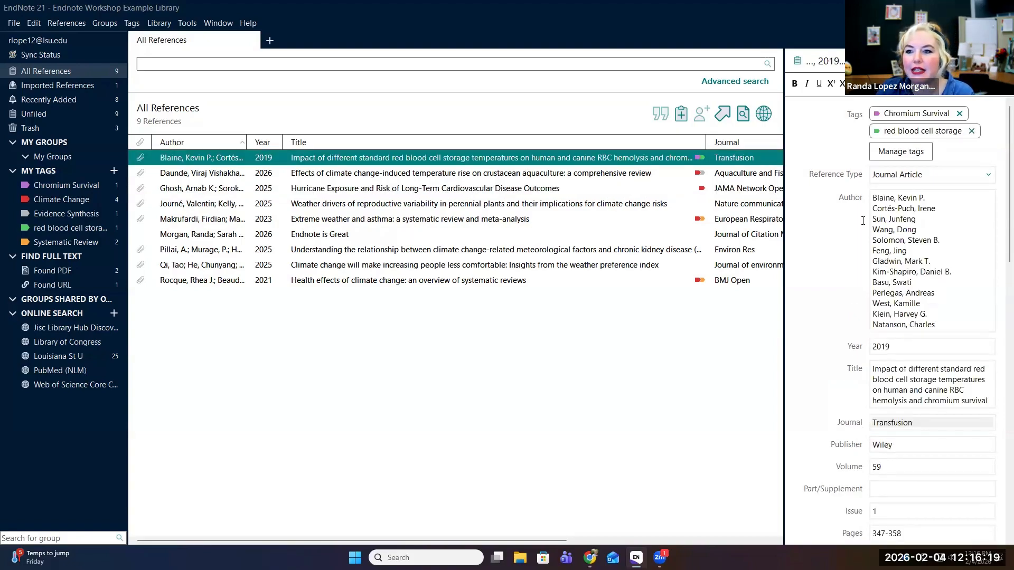
{"action": "scroll", "coordinate": [925, 319], "scroll_direction": "down", "scroll_amount": 4}
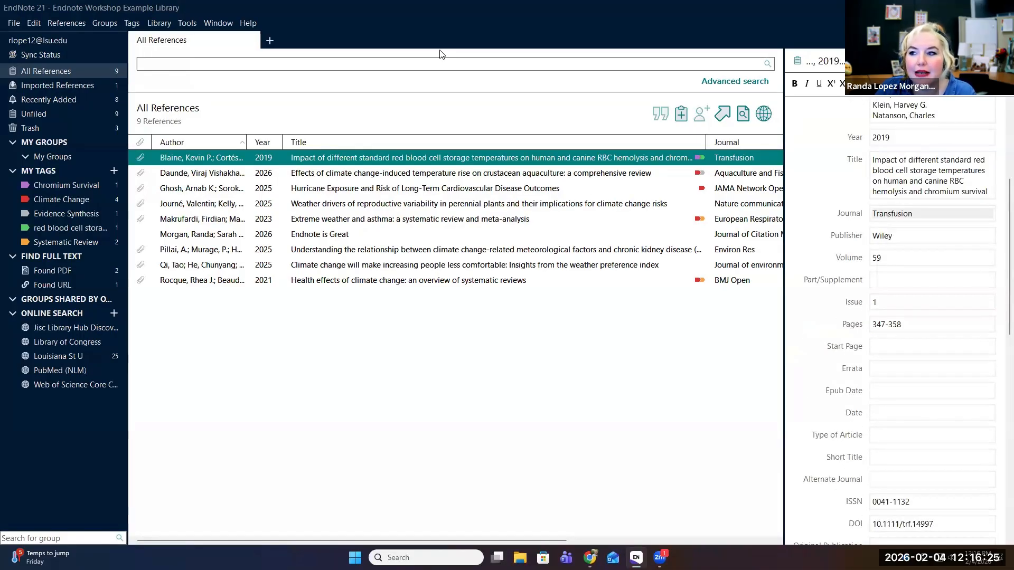
- Review the LSU Libraries record of the chronic kidney disease article in the web browser, and return to EndNote to compare the reference fields
{"action": "key", "text": "alt+Tab"}
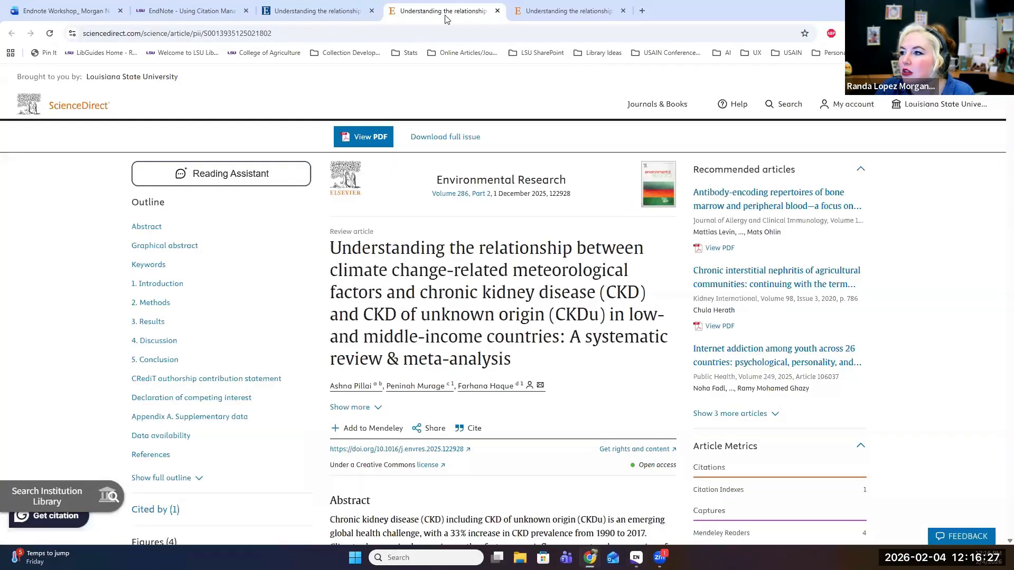
{"action": "left_click", "coordinate": [332, 6]}
{"action": "scroll", "coordinate": [526, 437], "scroll_direction": "down", "scroll_amount": 6}
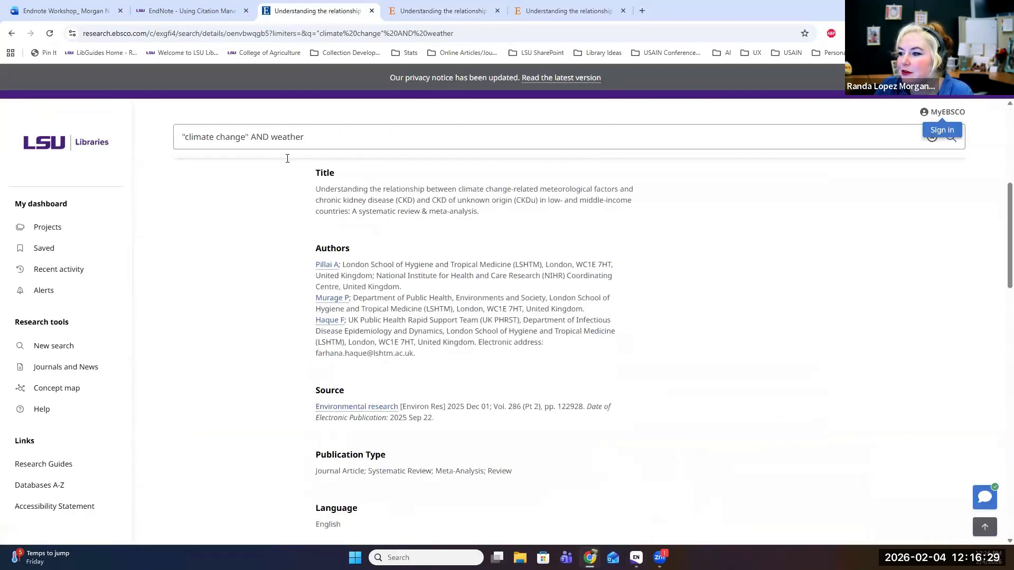
{"action": "scroll", "coordinate": [387, 358], "scroll_direction": "down", "scroll_amount": 2}
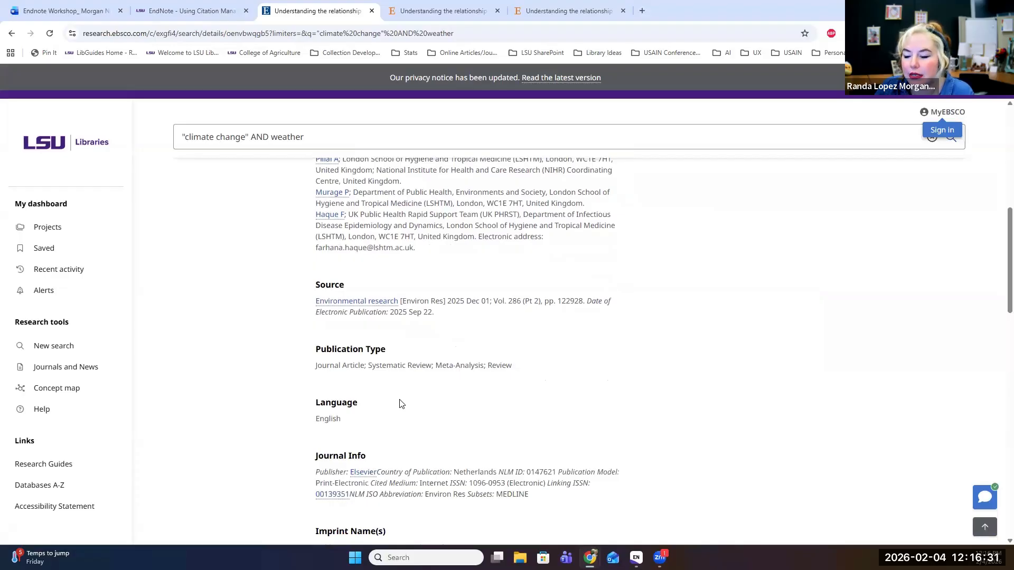
{"action": "scroll", "coordinate": [400, 422], "scroll_direction": "up", "scroll_amount": 4}
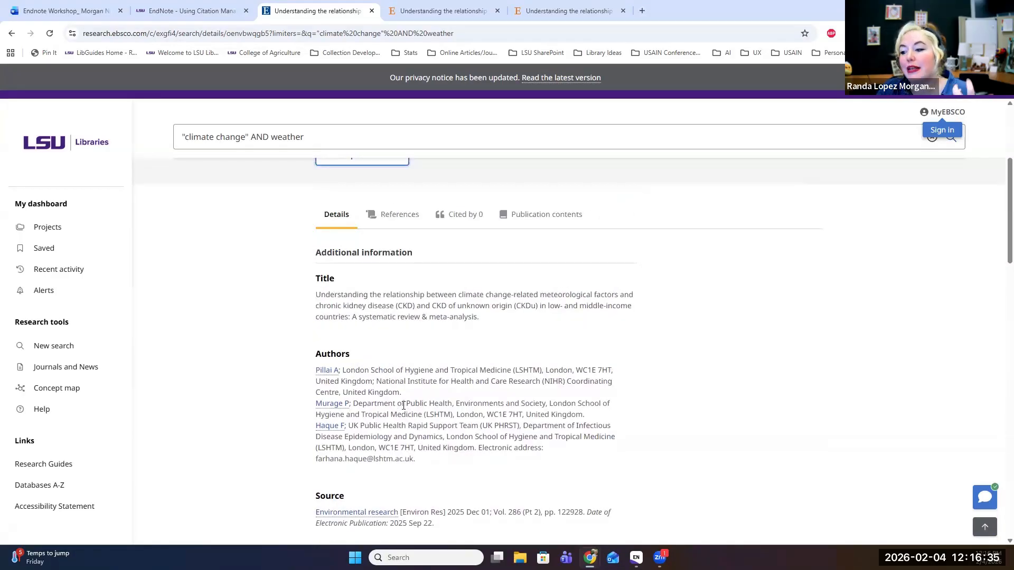
{"action": "scroll", "coordinate": [404, 396], "scroll_direction": "down", "scroll_amount": 1}
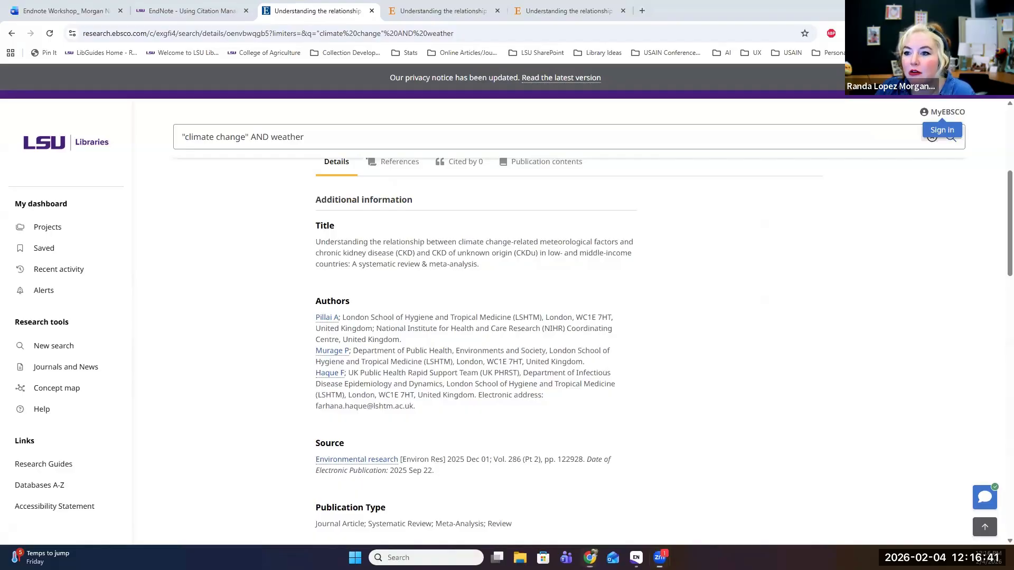
{"action": "key", "text": "alt+Tab"}
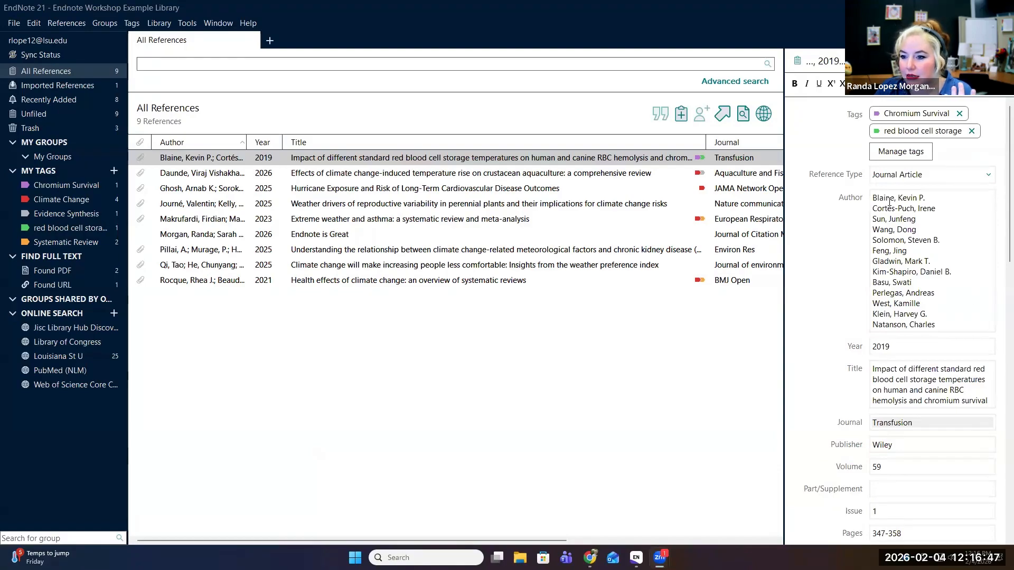
{"action": "scroll", "coordinate": [891, 340], "scroll_direction": "down", "scroll_amount": 2}
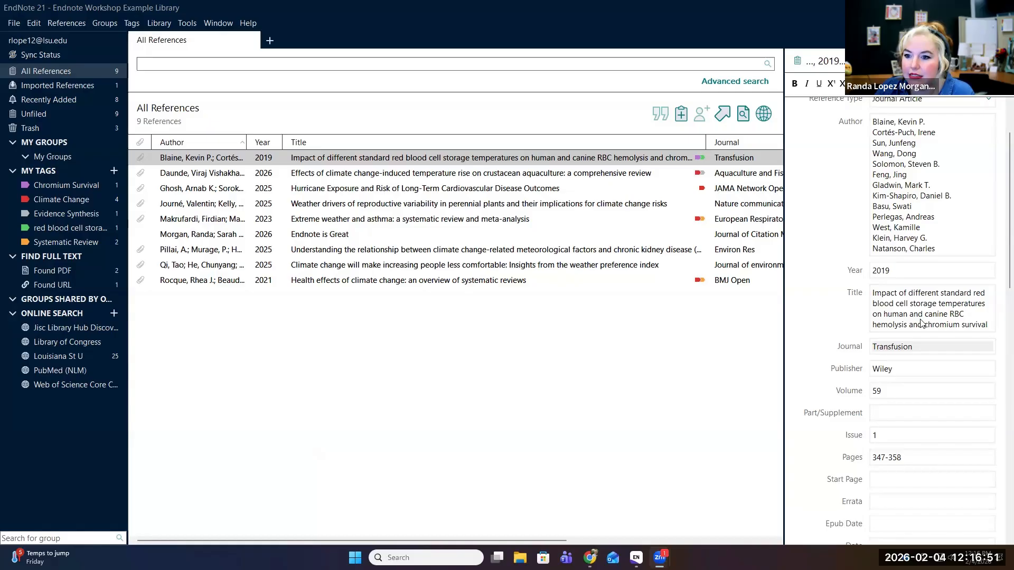
- Examine the remaining fields of the red blood cell storage reference, including DOI, notes, URL and file attachments
{"action": "scroll", "coordinate": [918, 317], "scroll_direction": "down", "scroll_amount": 2}
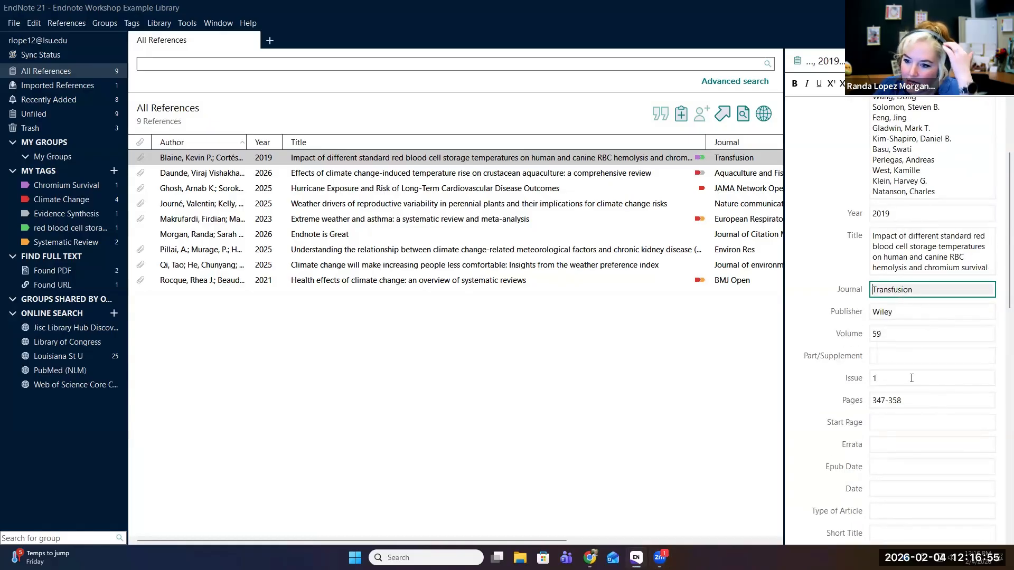
{"action": "scroll", "coordinate": [917, 385], "scroll_direction": "down", "scroll_amount": 7}
{"action": "scroll", "coordinate": [919, 391], "scroll_direction": "down", "scroll_amount": 6}
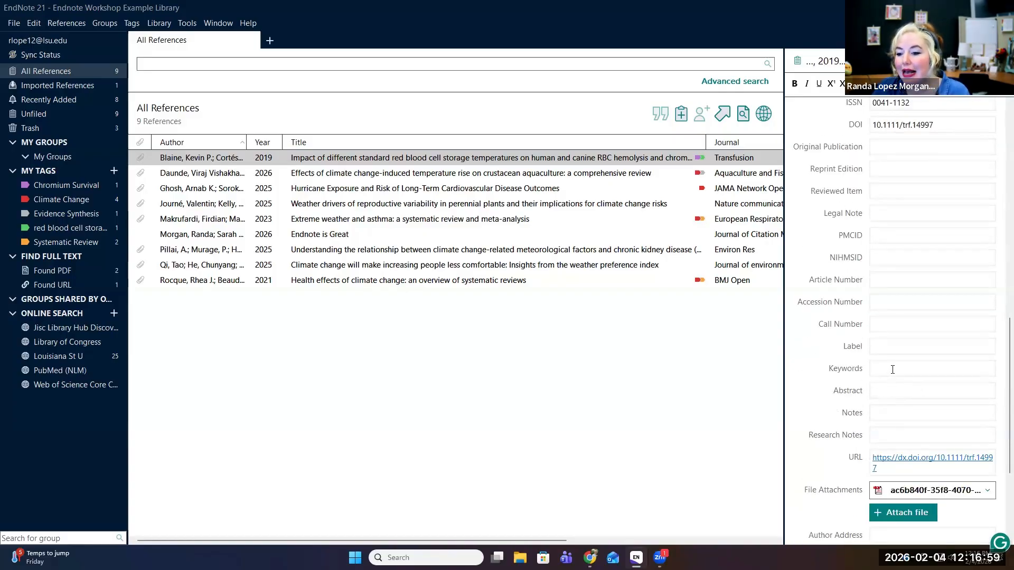
{"action": "left_click", "coordinate": [906, 419]}
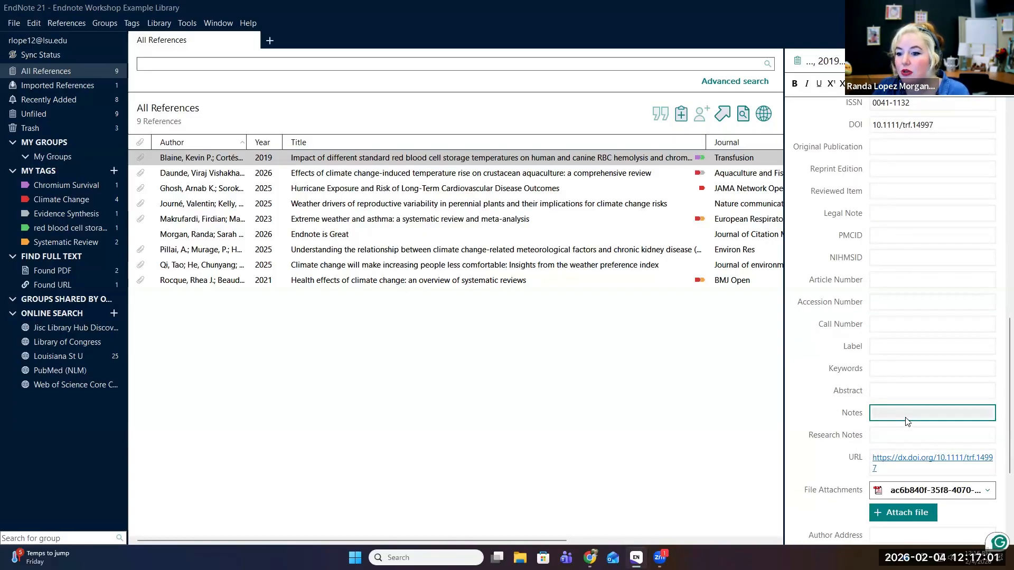
{"action": "scroll", "coordinate": [908, 425], "scroll_direction": "down", "scroll_amount": 2}
{"action": "scroll", "coordinate": [912, 444], "scroll_direction": "down", "scroll_amount": 1}
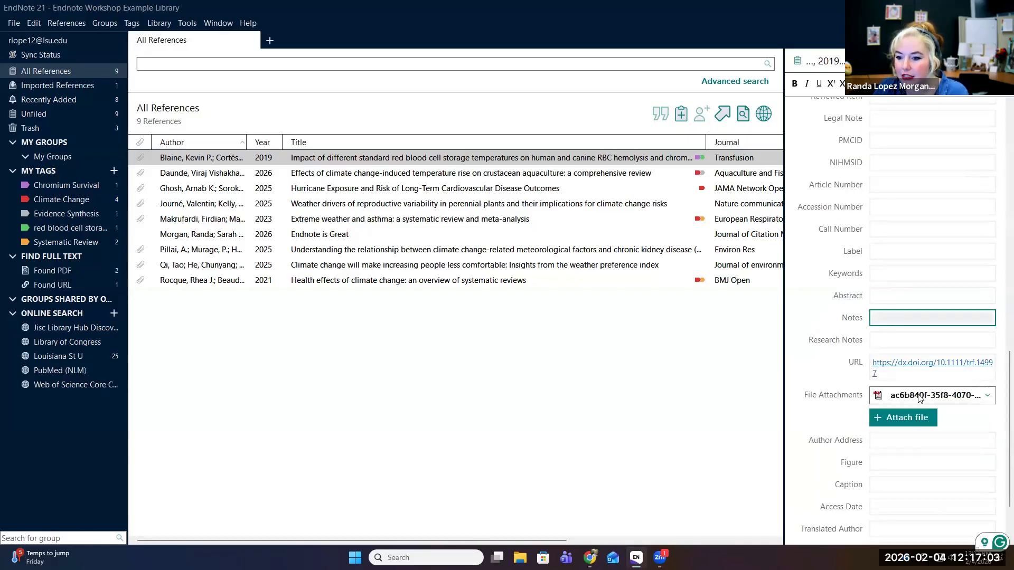
{"action": "scroll", "coordinate": [942, 454], "scroll_direction": "up", "scroll_amount": 9}
{"action": "scroll", "coordinate": [933, 414], "scroll_direction": "up", "scroll_amount": 10}
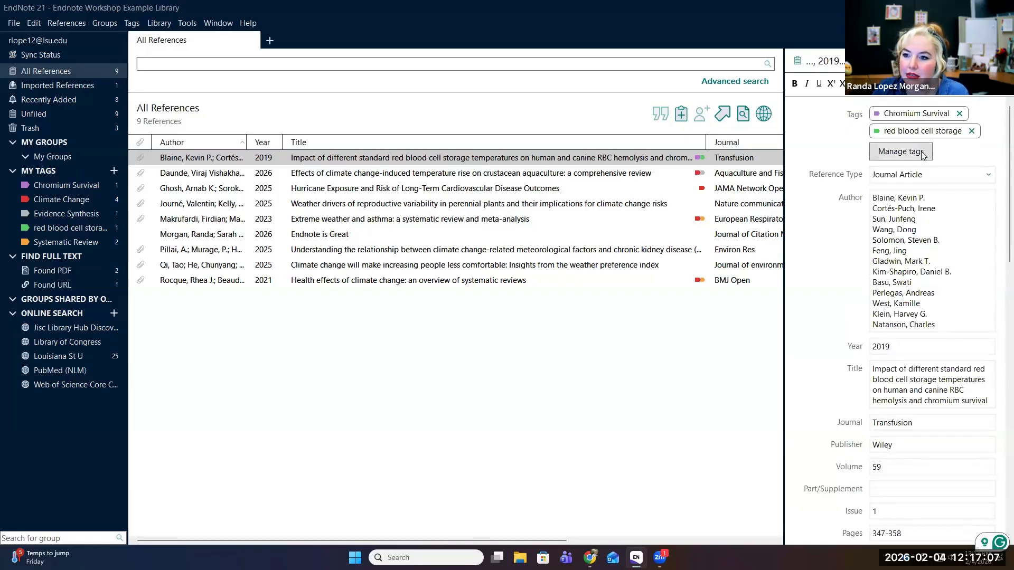
- Add a new red tag named Canines to the red blood cell storage reference, and list the references tagged Canines and Climate Change
{"action": "left_click", "coordinate": [922, 153]}
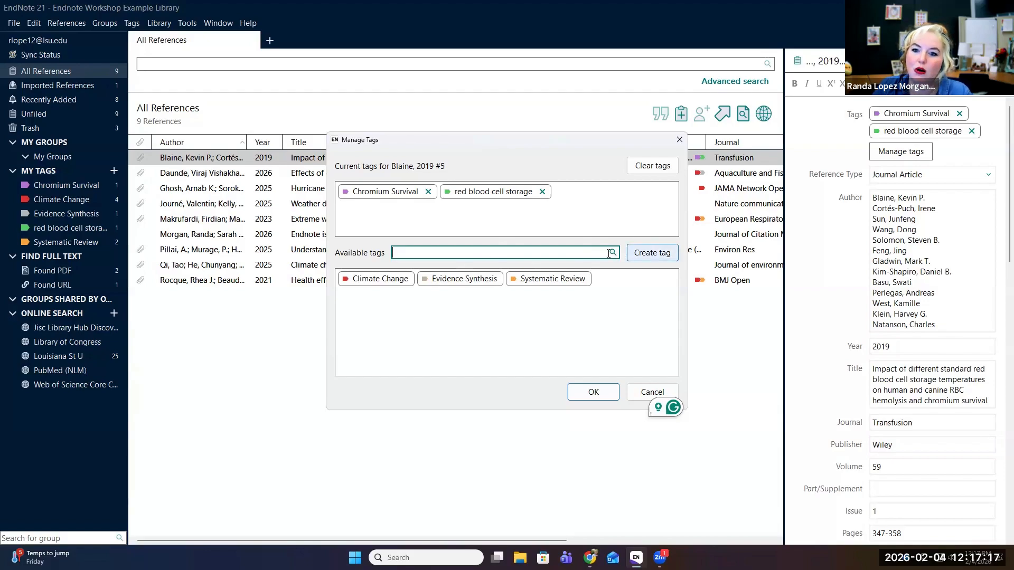
{"action": "left_click", "coordinate": [654, 254]}
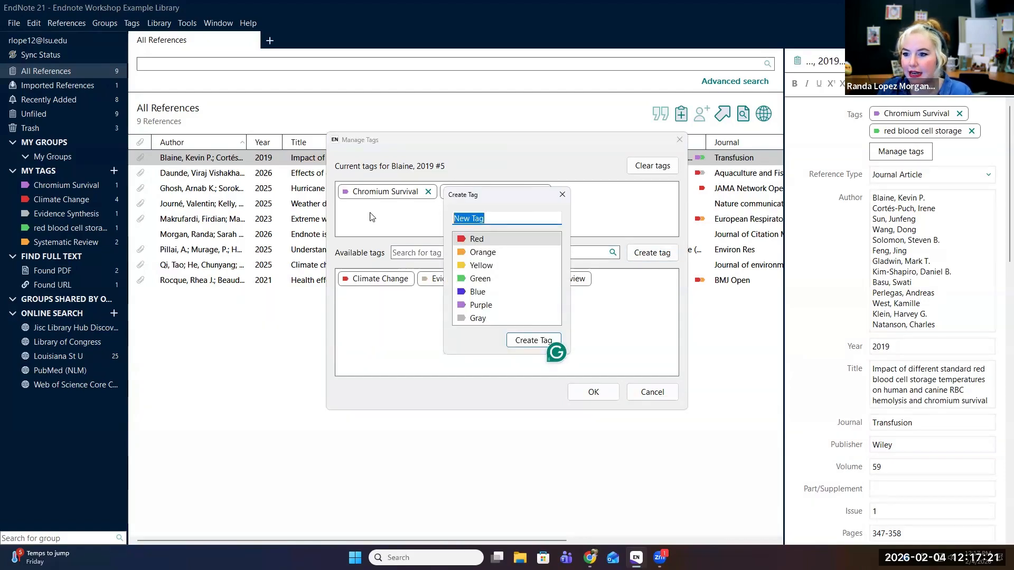
{"action": "type", "text": "Canines"}
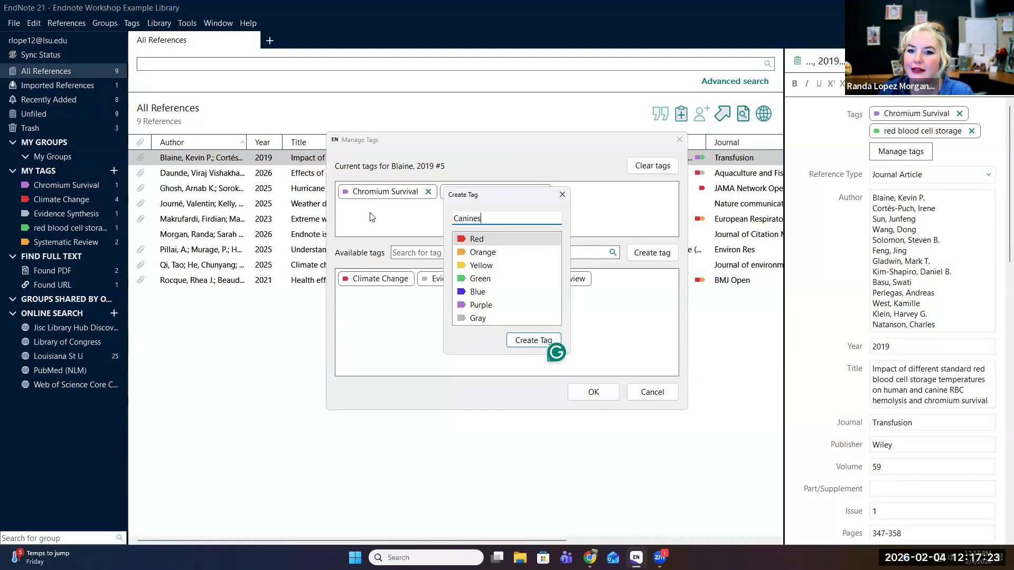
{"action": "key", "text": "Return"}
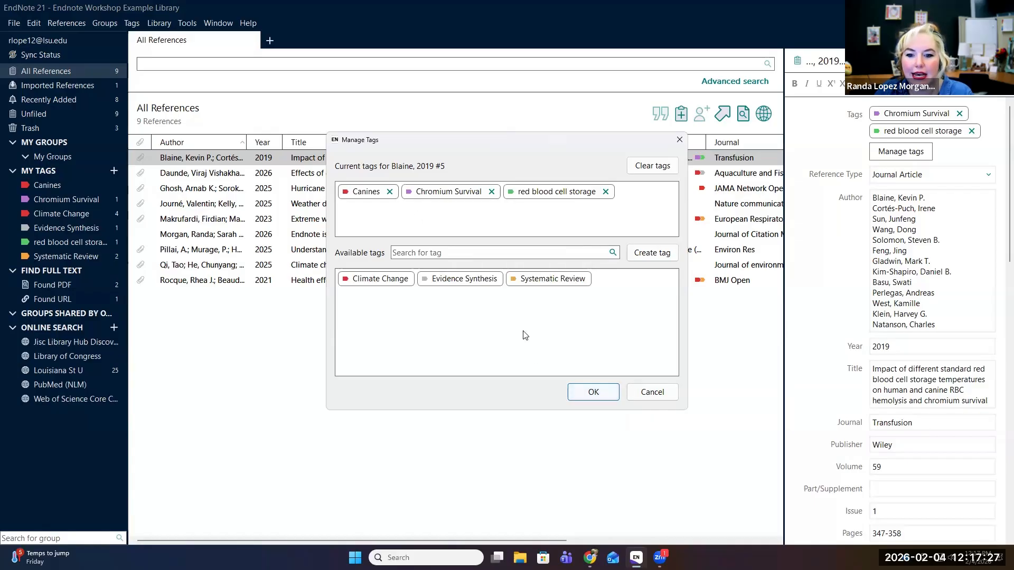
{"action": "left_click", "coordinate": [590, 403]}
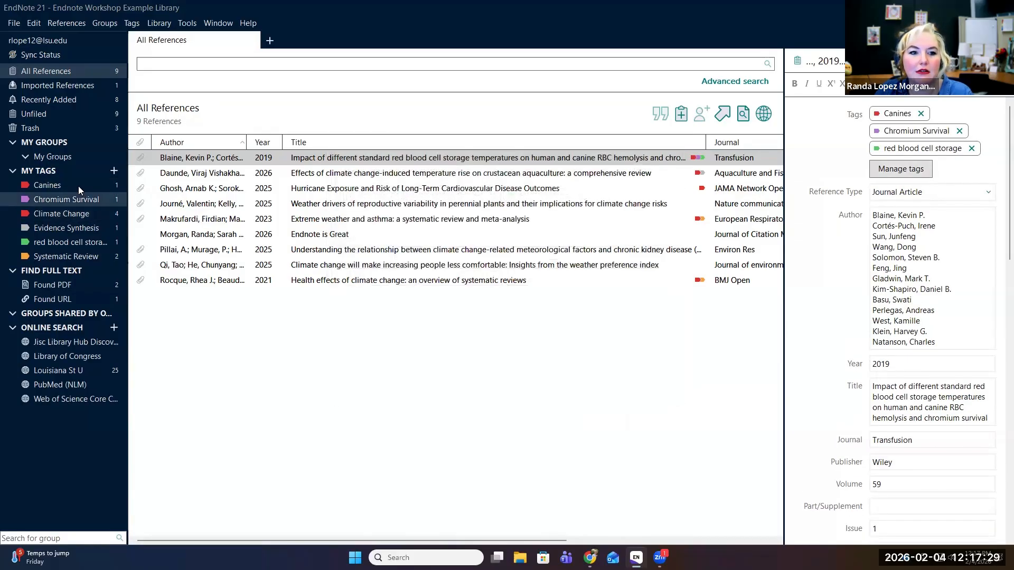
{"action": "left_click", "coordinate": [82, 187]}
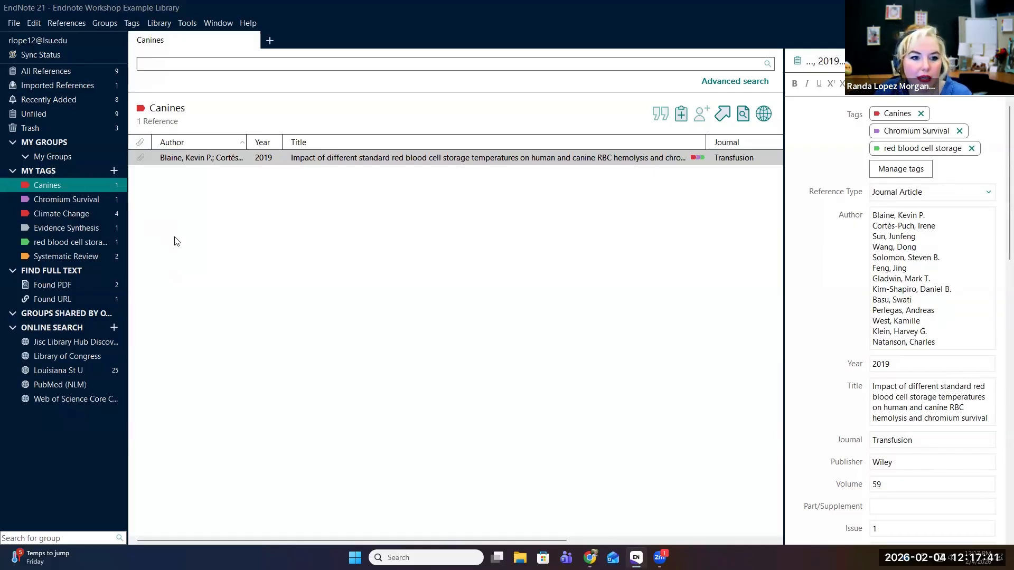
{"action": "left_click", "coordinate": [92, 214]}
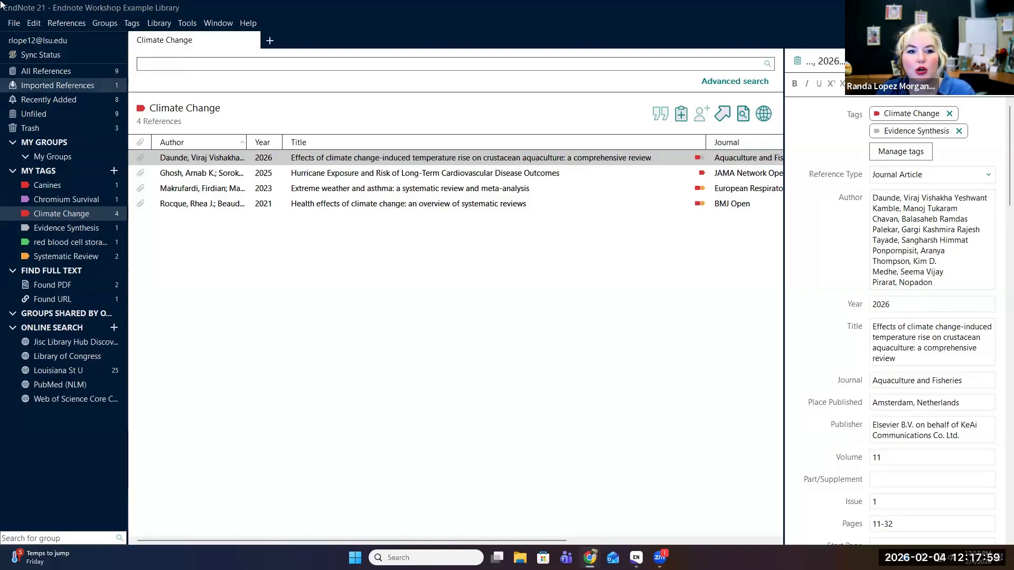
- Import the BioScience text file from the EndNote 21 Terms Lists folder into the library's Journals term list
{"action": "left_click", "coordinate": [165, 26]}
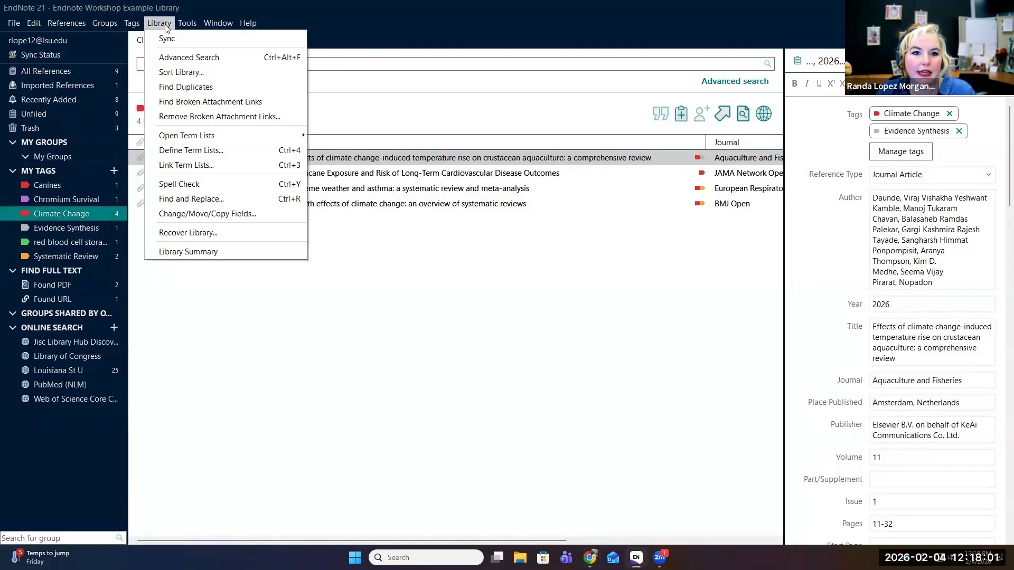
{"action": "mouse_move", "coordinate": [204, 137]}
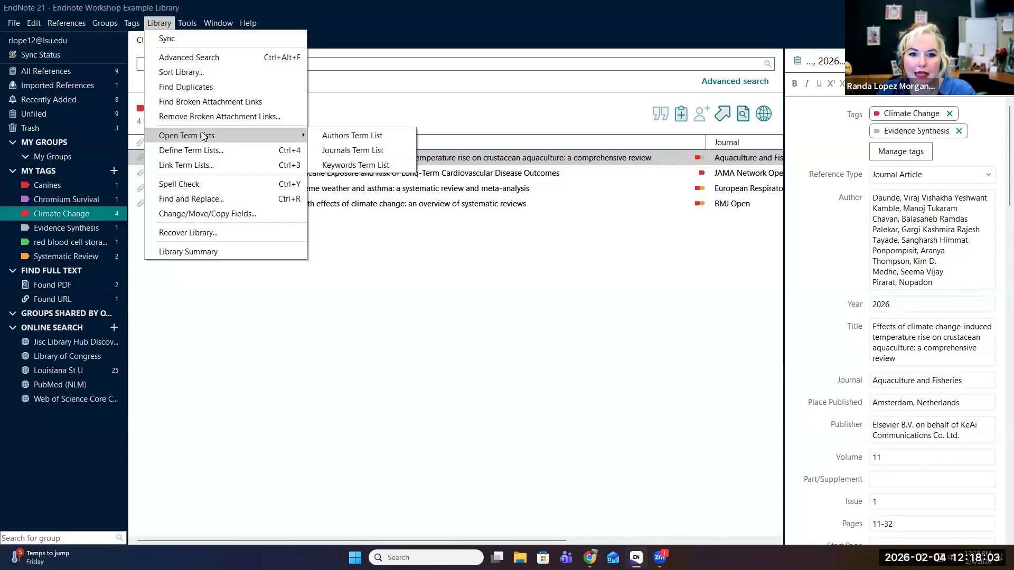
{"action": "left_click", "coordinate": [360, 149]}
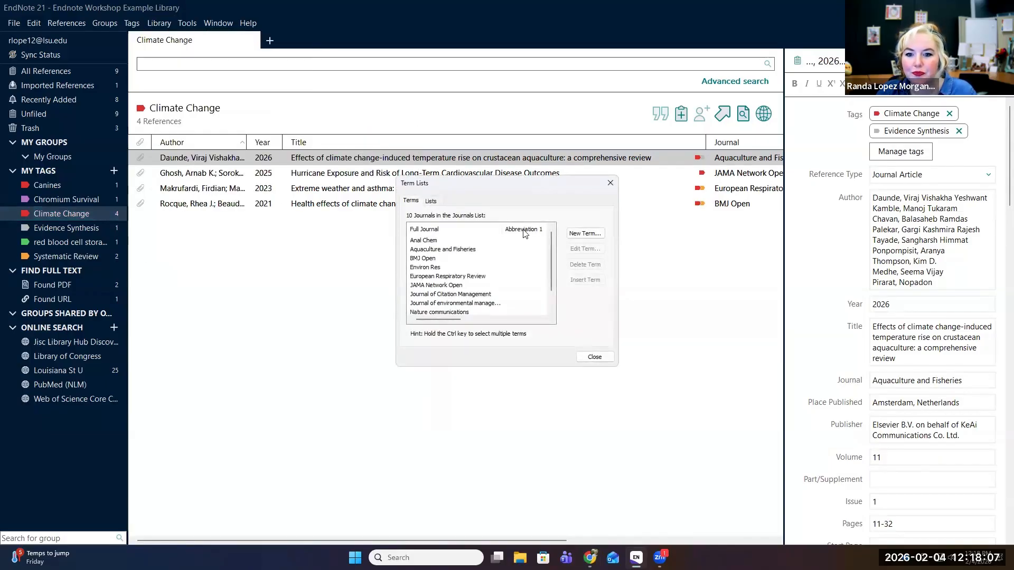
{"action": "scroll", "coordinate": [587, 257], "scroll_direction": "down", "scroll_amount": 1}
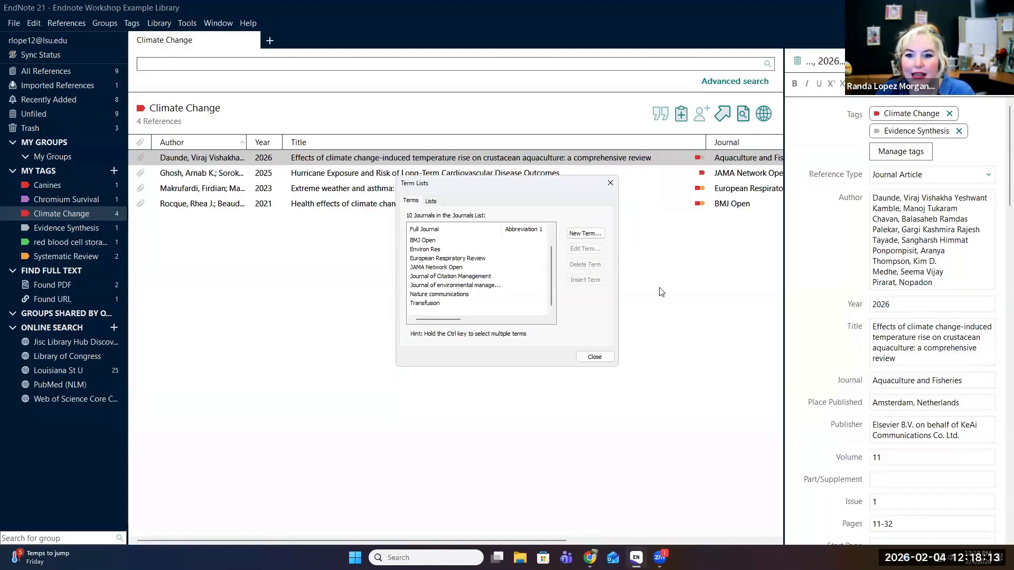
{"action": "left_click", "coordinate": [430, 202]}
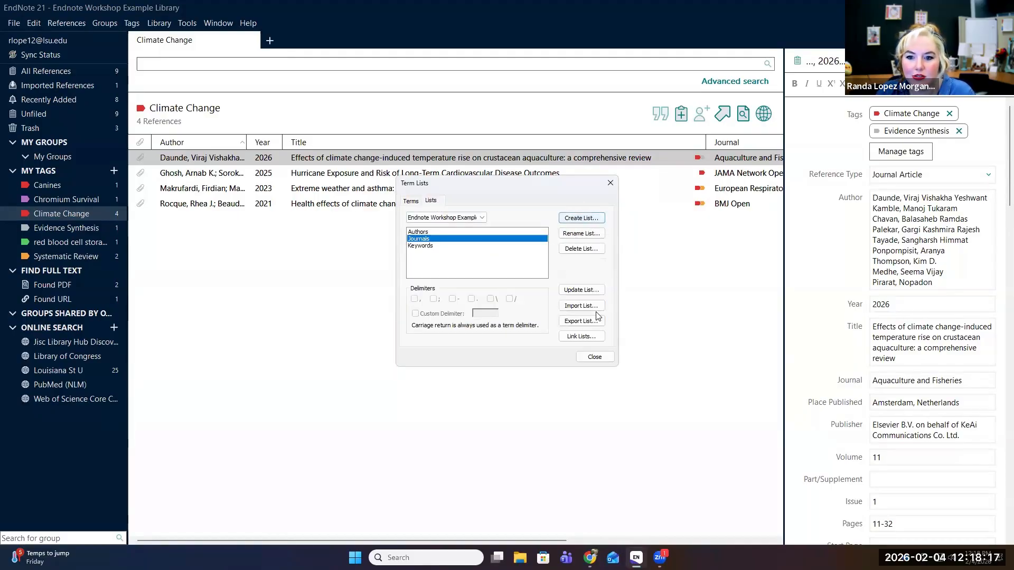
{"action": "left_click", "coordinate": [581, 306]}
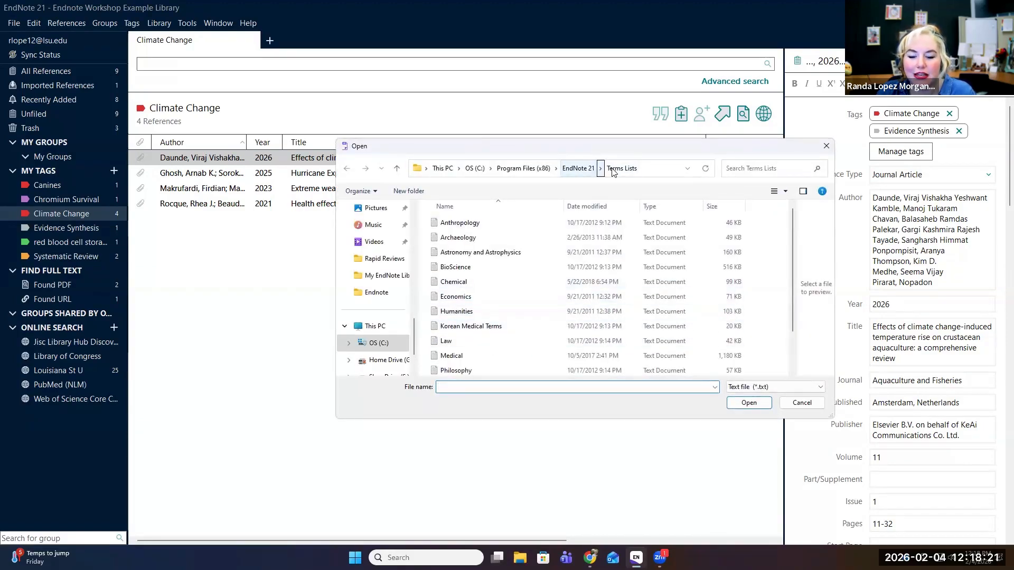
{"action": "scroll", "coordinate": [528, 333], "scroll_direction": "down", "scroll_amount": 2}
{"action": "scroll", "coordinate": [525, 368], "scroll_direction": "up", "scroll_amount": 1}
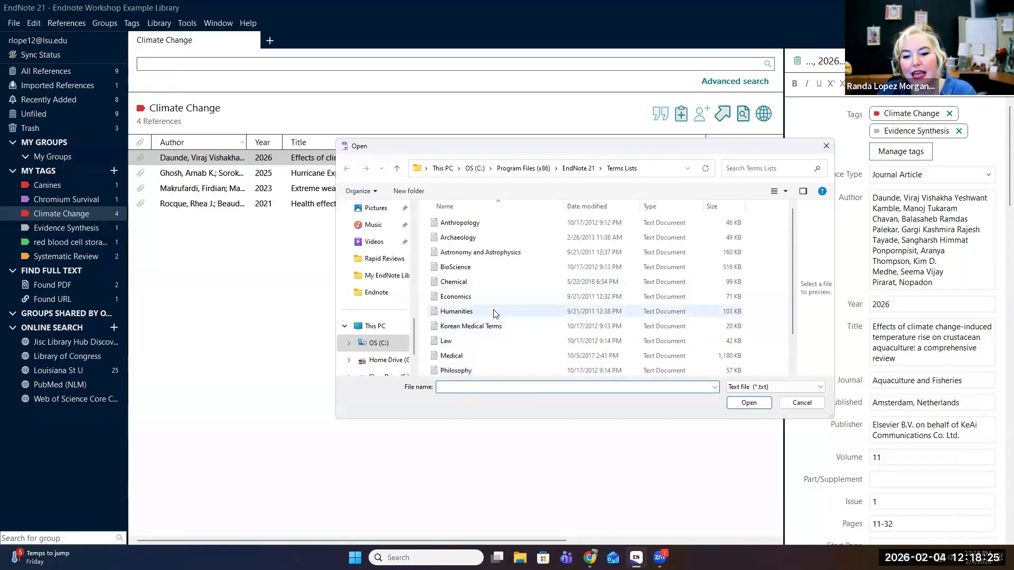
{"action": "double_click", "coordinate": [489, 270]}
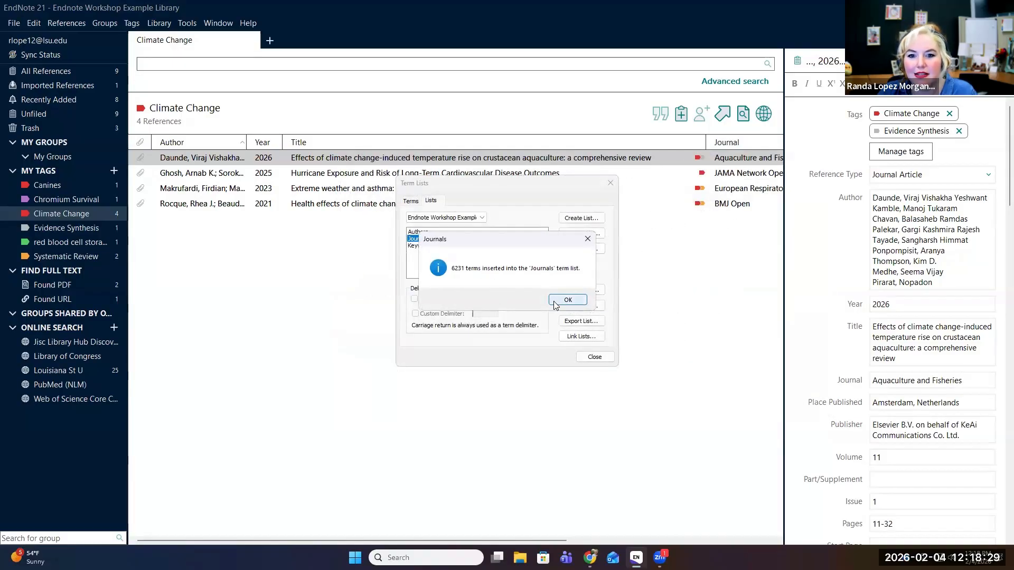
{"action": "left_click", "coordinate": [562, 305]}
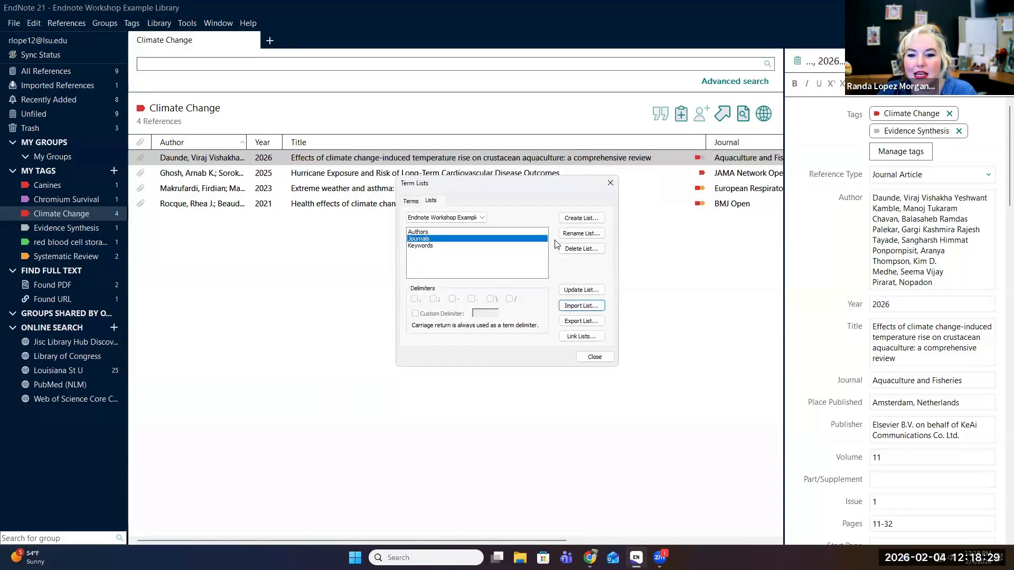
- Check the journal names and abbreviations in the Journals term list, including Advances in Botanical Research, and close the term lists
{"action": "left_click", "coordinate": [438, 217]}
{"action": "left_click", "coordinate": [439, 217]}
{"action": "left_click", "coordinate": [411, 200]}
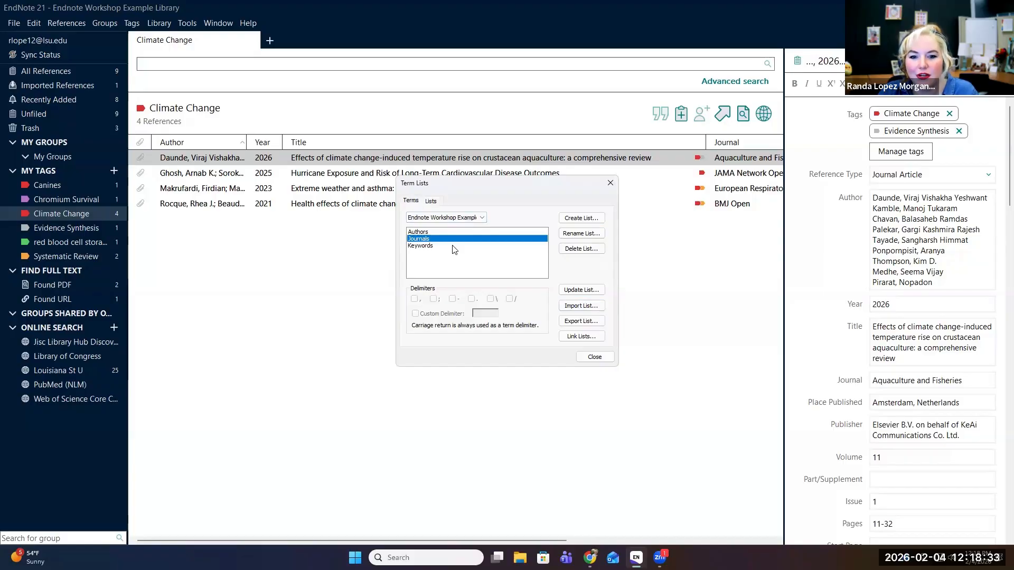
{"action": "scroll", "coordinate": [464, 280], "scroll_direction": "down", "scroll_amount": 10}
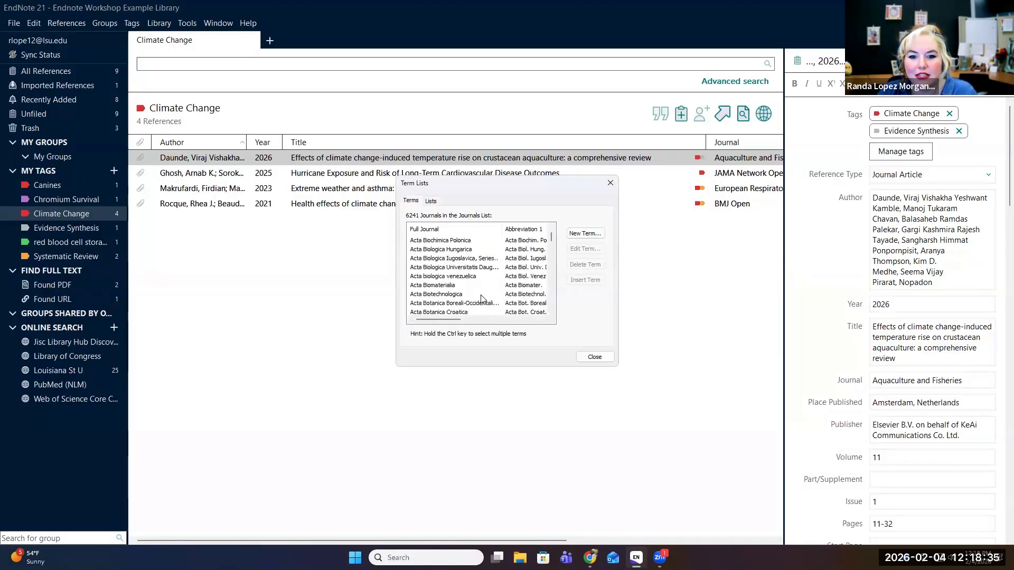
{"action": "scroll", "coordinate": [482, 300], "scroll_direction": "down", "scroll_amount": 5}
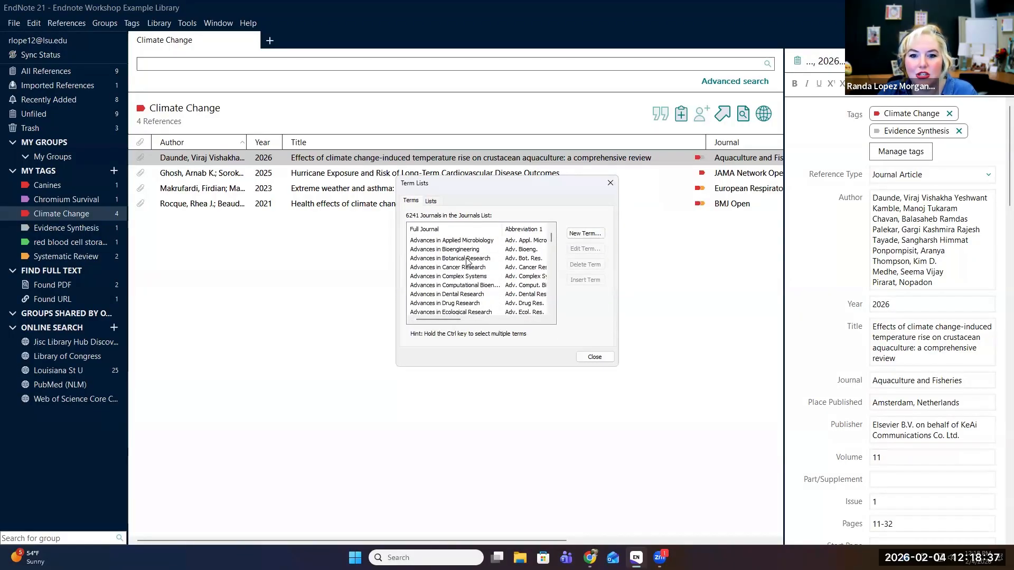
{"action": "left_click", "coordinate": [468, 259]}
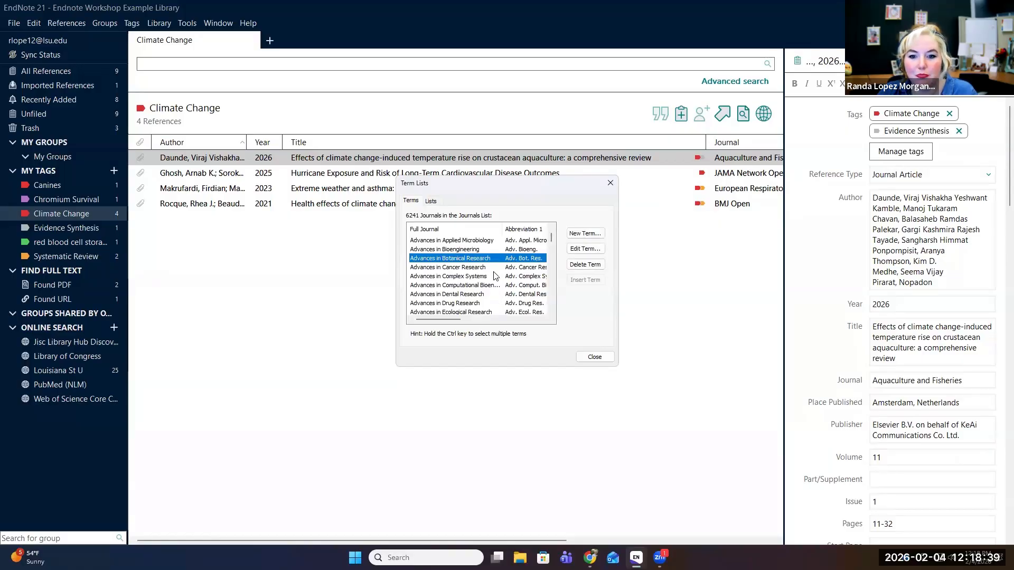
{"action": "left_click", "coordinate": [596, 357]}
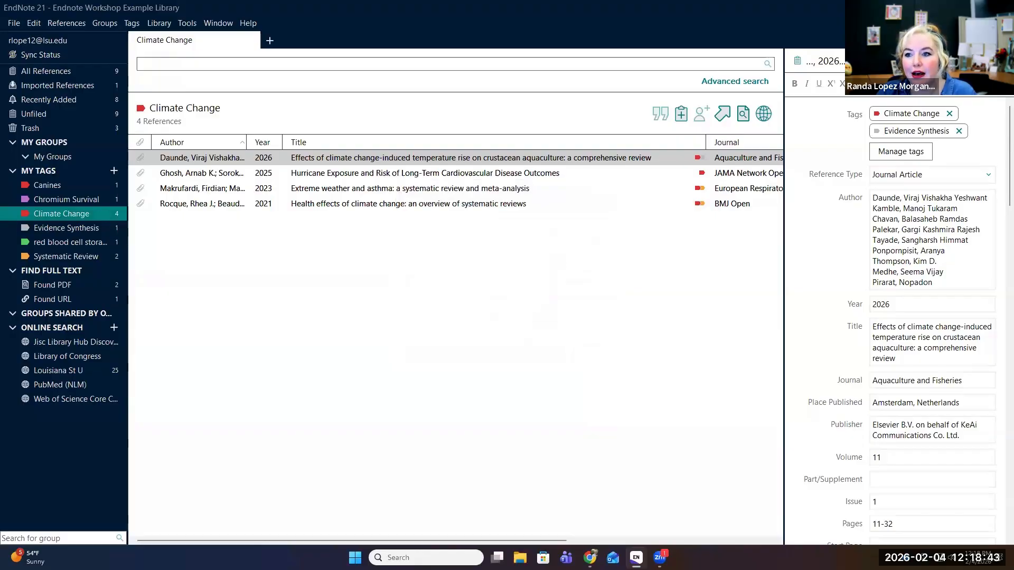
- Select all the references tagged Climate Change and choose New England J Medicine as the output style
{"action": "left_click", "coordinate": [404, 207], "text": "shift"}
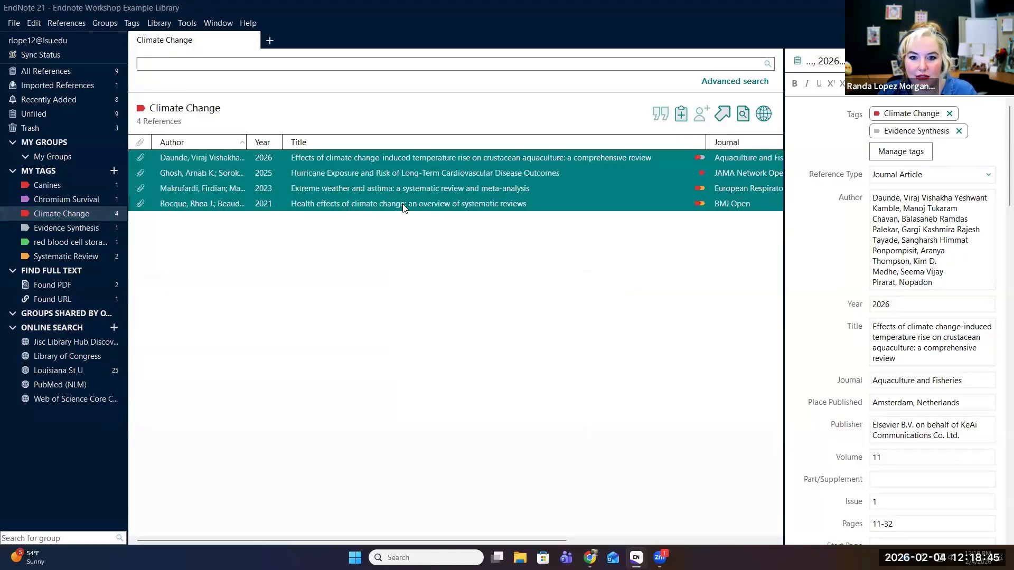
{"action": "right_click", "coordinate": [404, 206]}
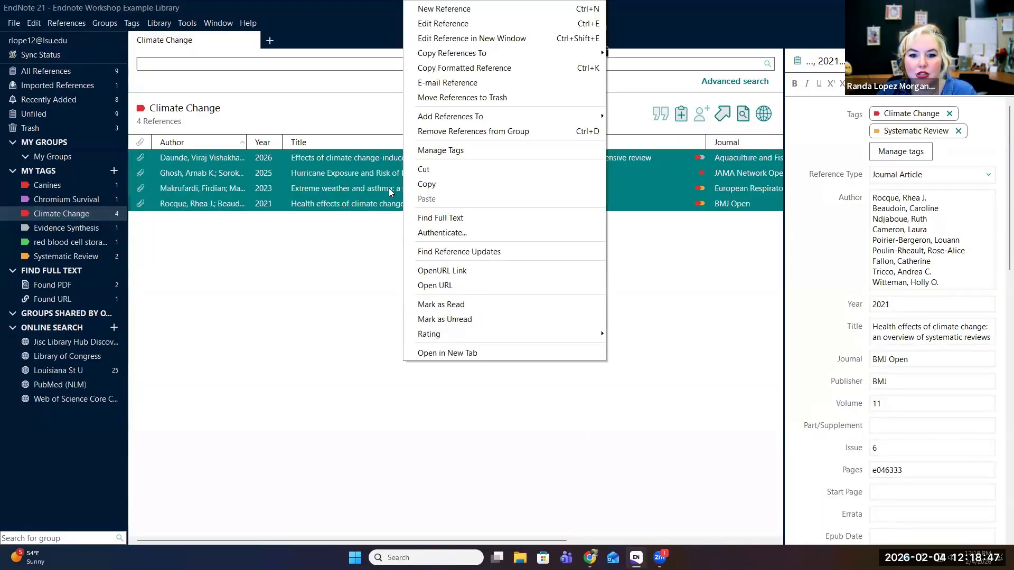
{"action": "key", "text": "Escape"}
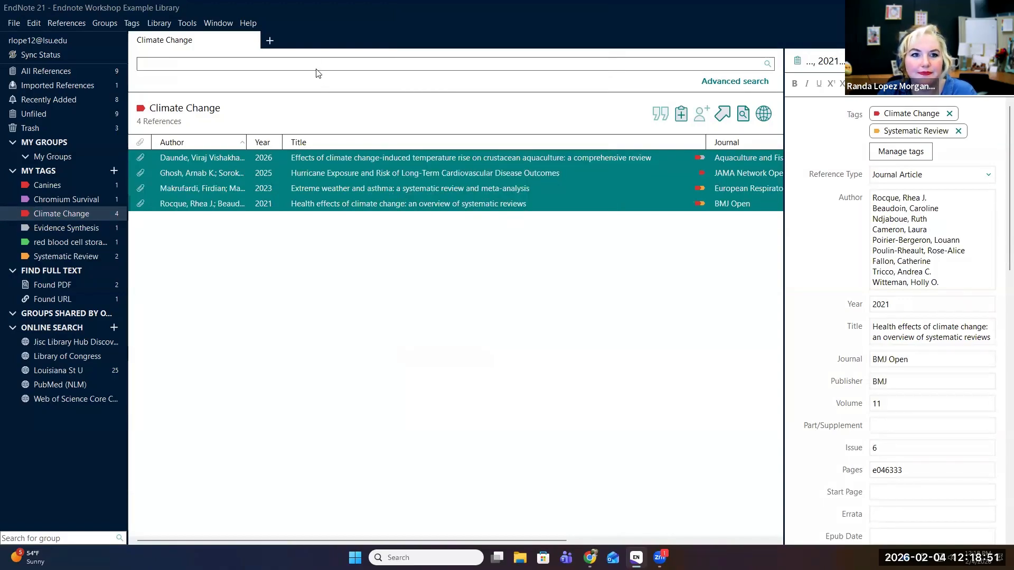
{"action": "left_click", "coordinate": [159, 23]}
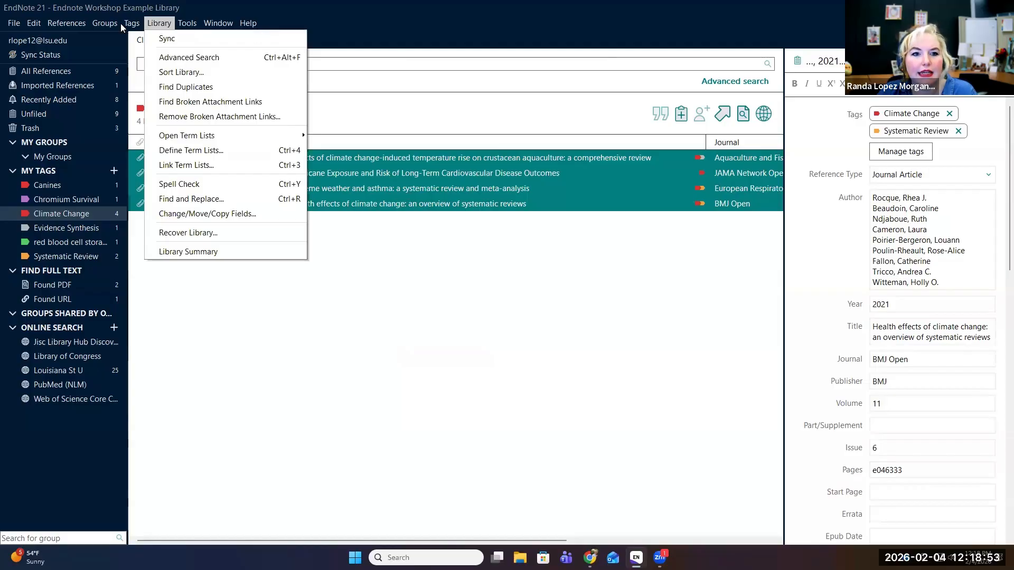
{"action": "mouse_move", "coordinate": [105, 23]}
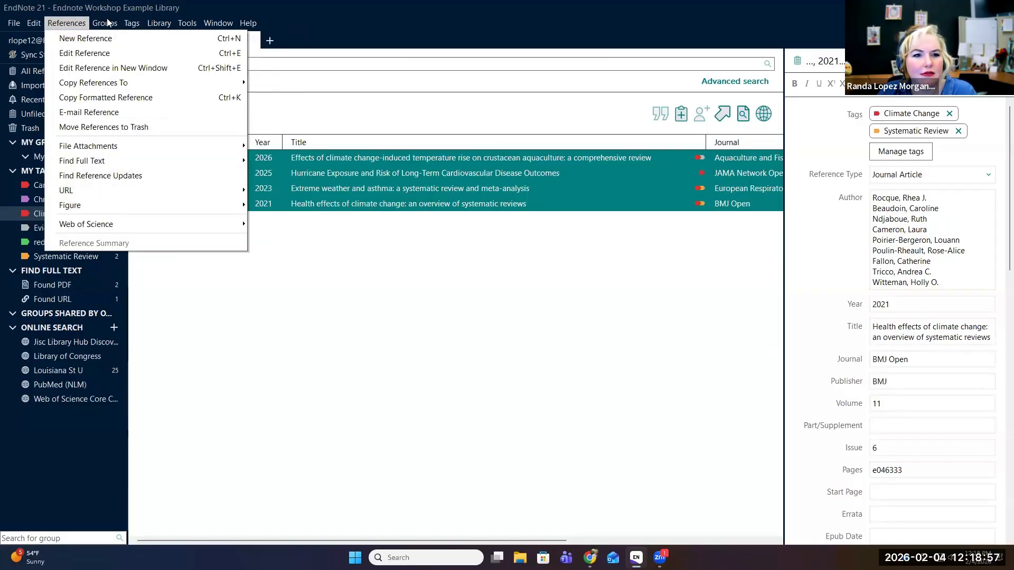
{"action": "mouse_move", "coordinate": [172, 26]}
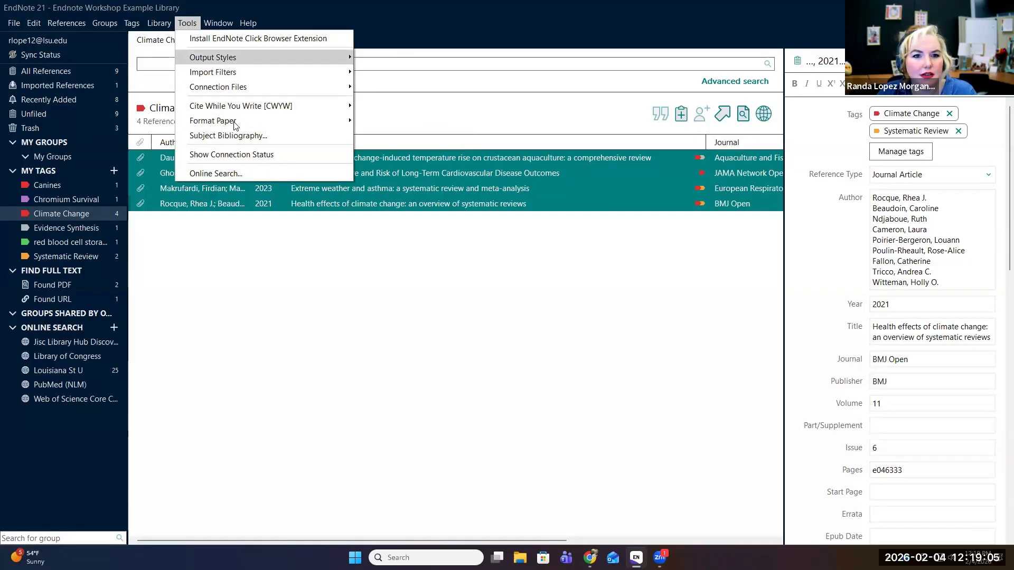
{"action": "mouse_move", "coordinate": [234, 53]}
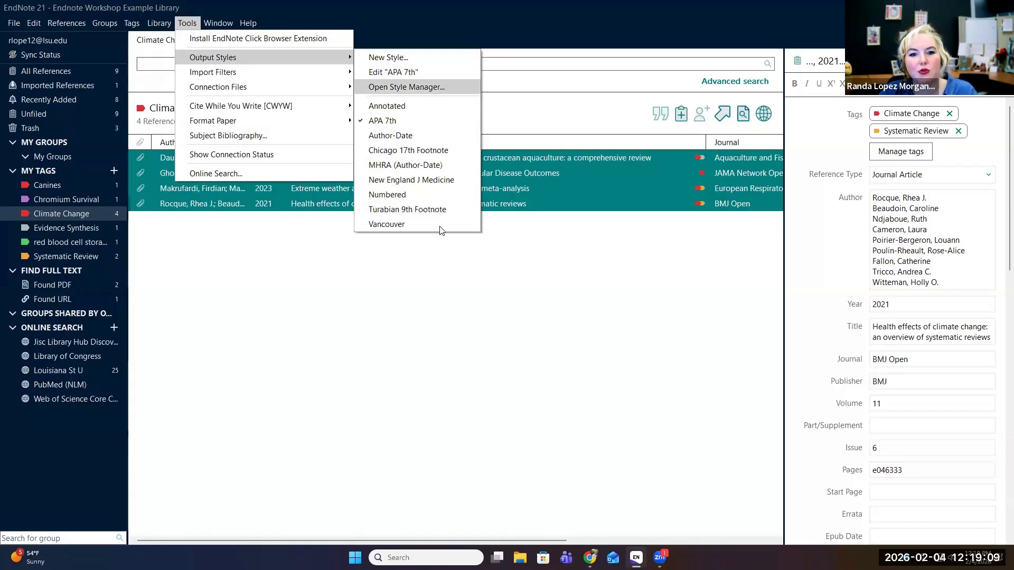
{"action": "left_click", "coordinate": [443, 181]}
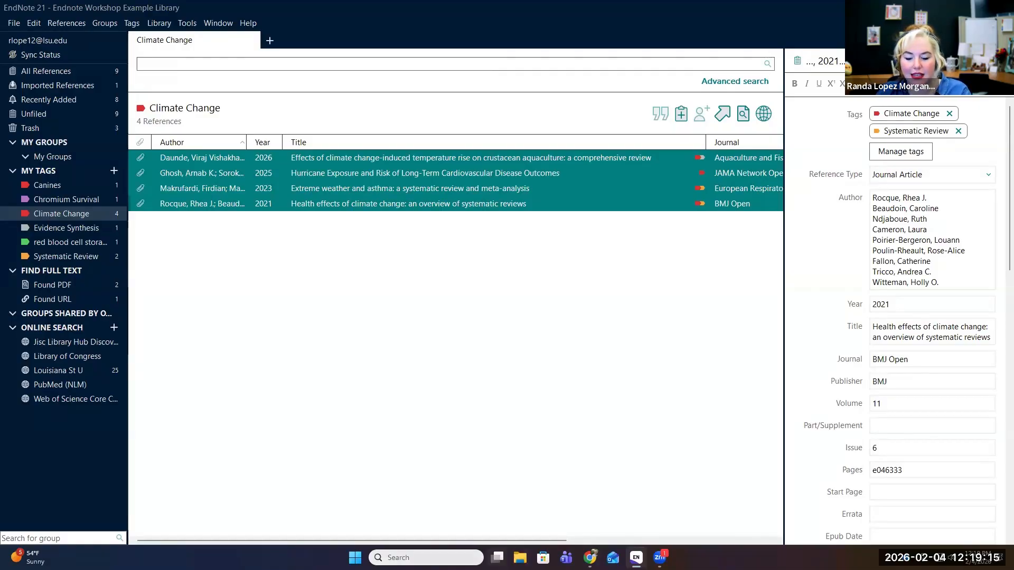
- Clear the selection of the Climate Change references
{"action": "left_click", "coordinate": [431, 558]}
{"action": "left_click", "coordinate": [286, 416]}
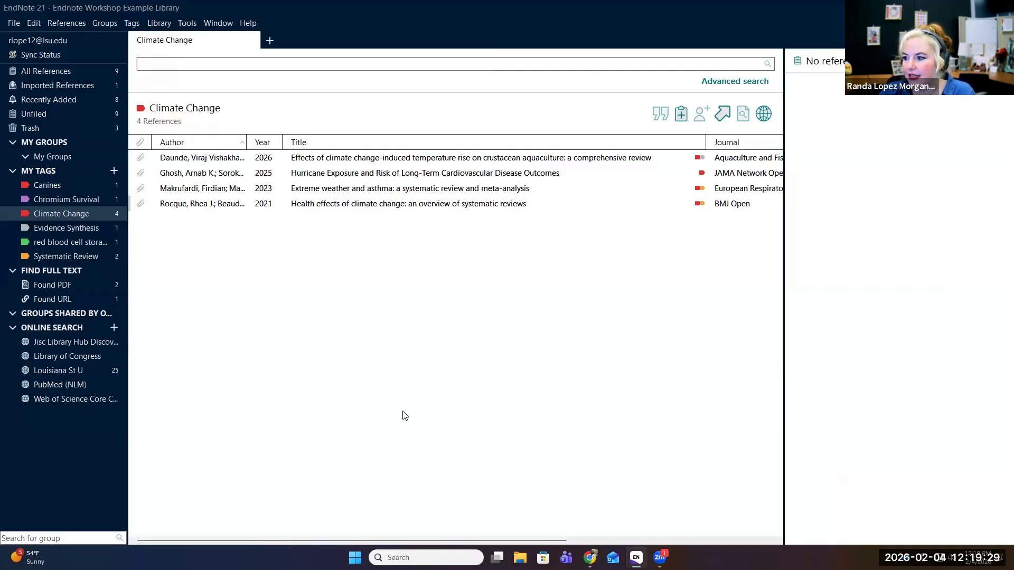
- Show the summary of the crustacean aquaculture reference and open the output style manager over the reference list
{"action": "left_click", "coordinate": [274, 164]}
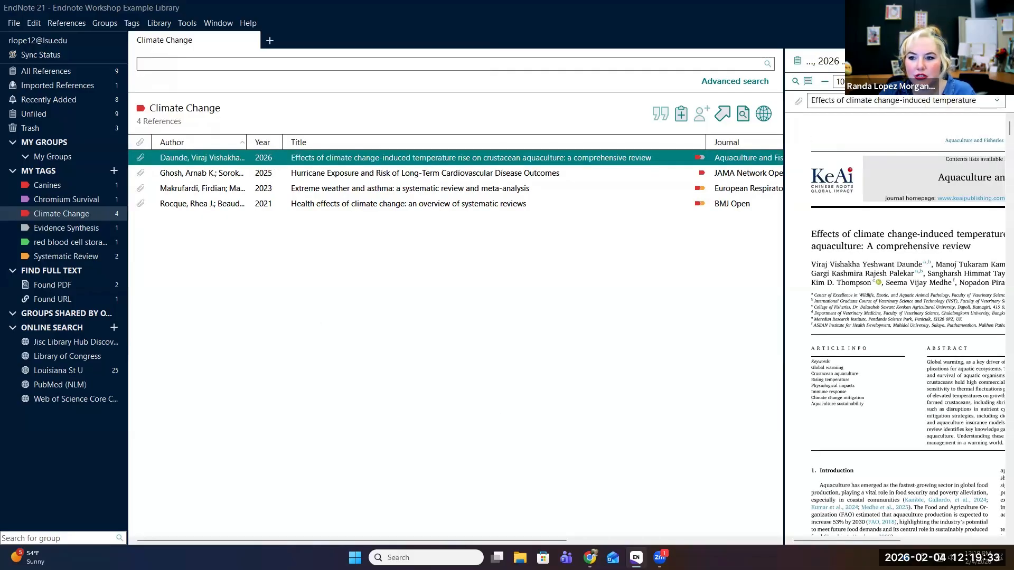
{"action": "left_click", "coordinate": [877, 61]}
{"action": "left_click", "coordinate": [157, 23]}
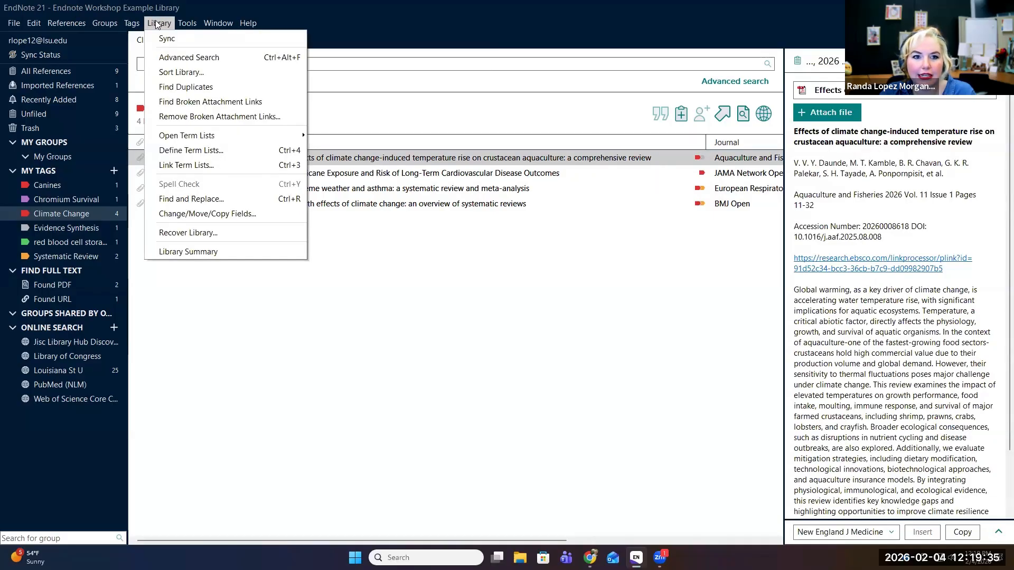
{"action": "left_click", "coordinate": [162, 22]}
{"action": "left_click", "coordinate": [187, 23]}
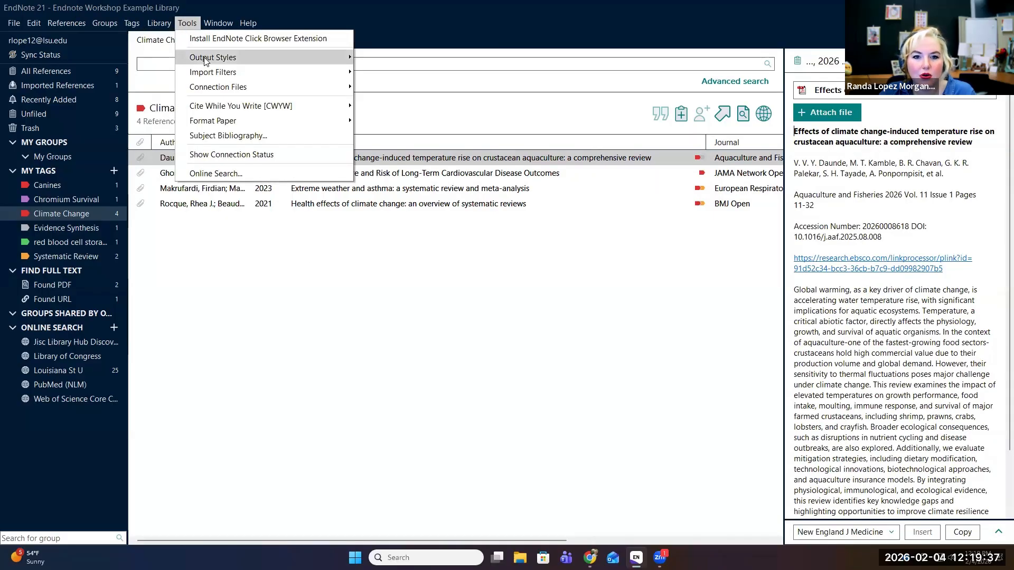
{"action": "mouse_move", "coordinate": [213, 57]}
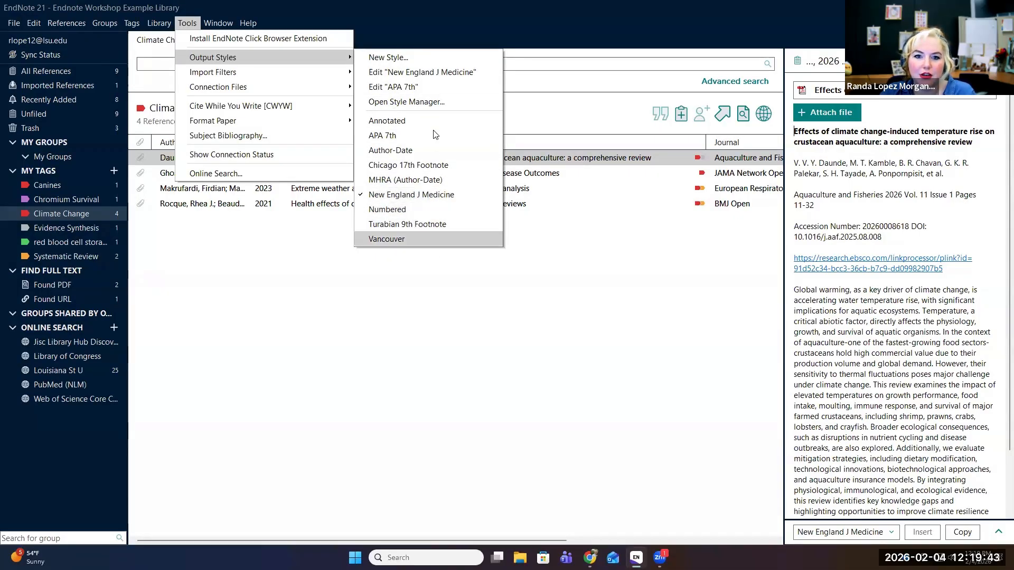
{"action": "left_click", "coordinate": [434, 103]}
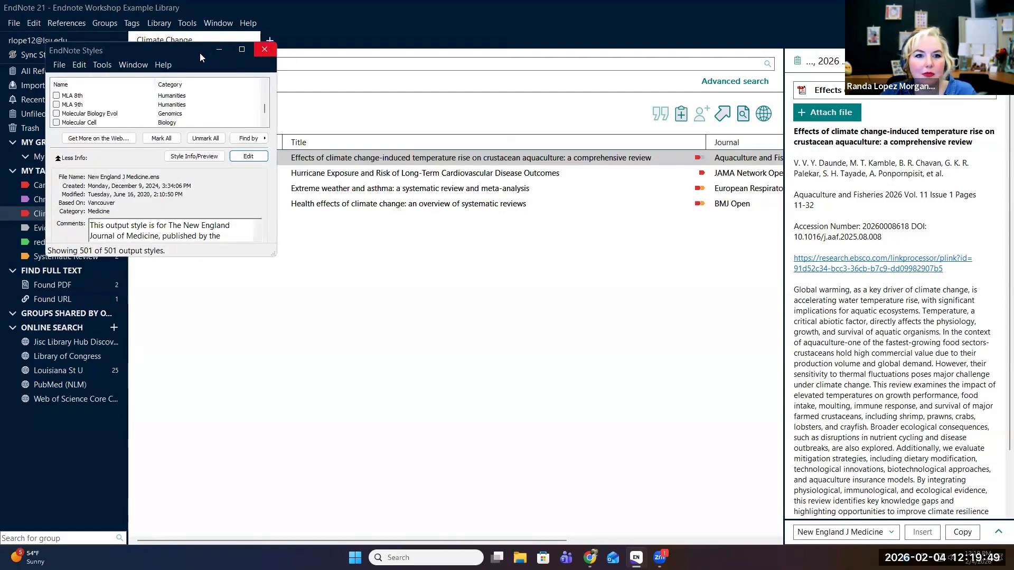
{"action": "left_click_drag", "start_coordinate": [198, 52], "coordinate": [468, 194]}
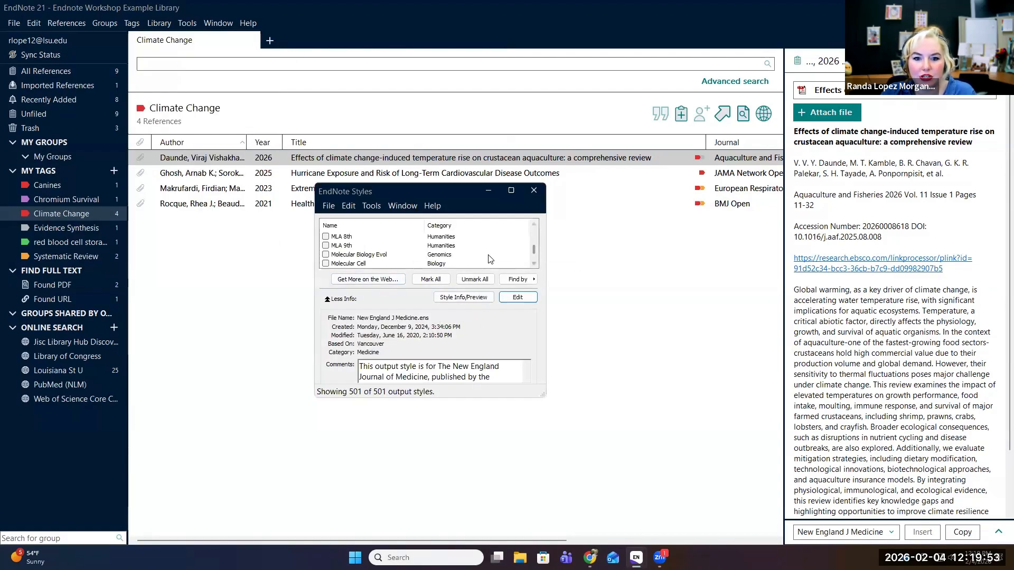
- Browse the installed output styles and their categories in the style manager
{"action": "scroll", "coordinate": [487, 258], "scroll_direction": "down", "scroll_amount": 5}
{"action": "scroll", "coordinate": [334, 255], "scroll_direction": "up", "scroll_amount": 2}
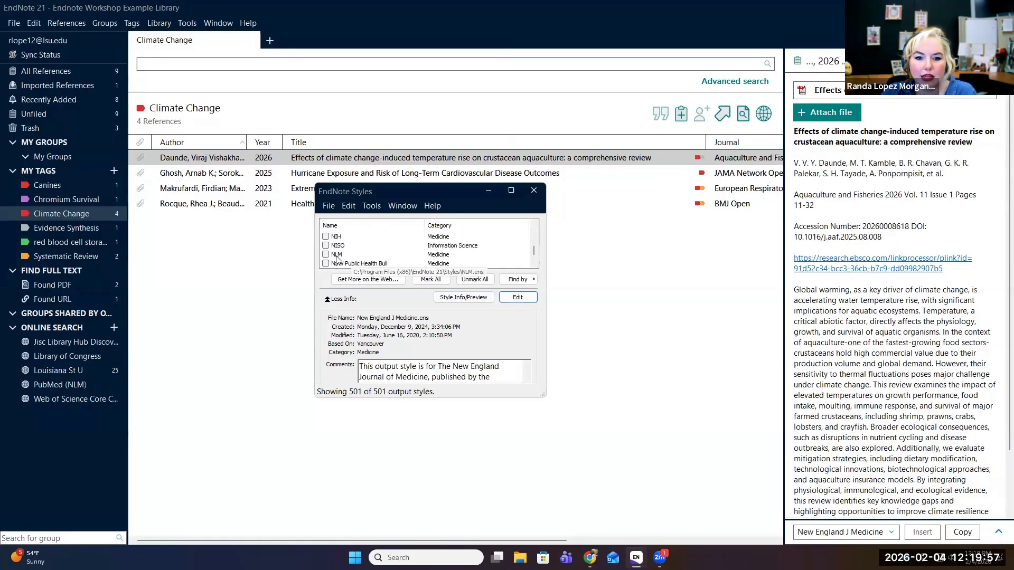
{"action": "scroll", "coordinate": [336, 257], "scroll_direction": "down", "scroll_amount": 8}
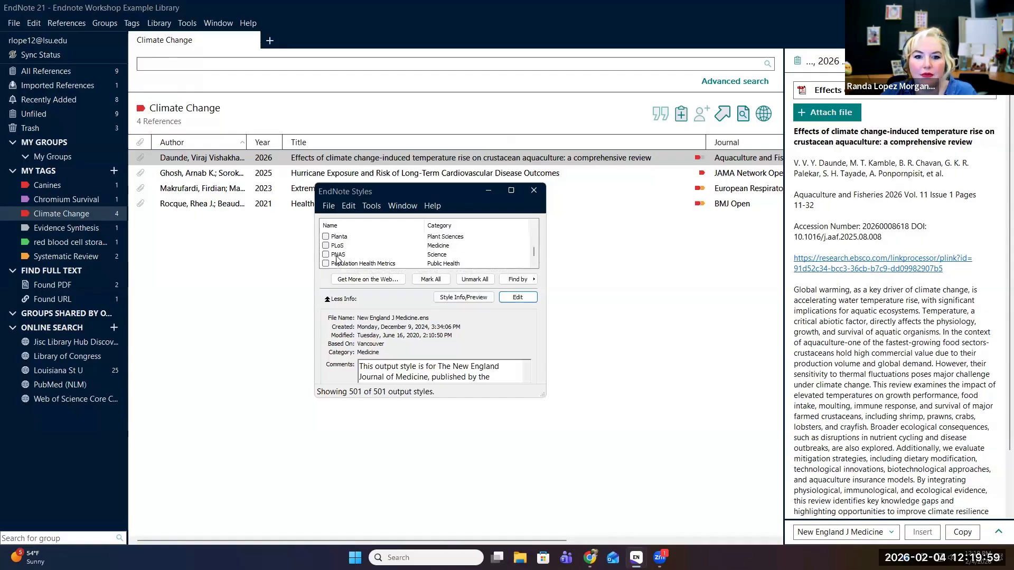
{"action": "scroll", "coordinate": [342, 254], "scroll_direction": "down", "scroll_amount": 4}
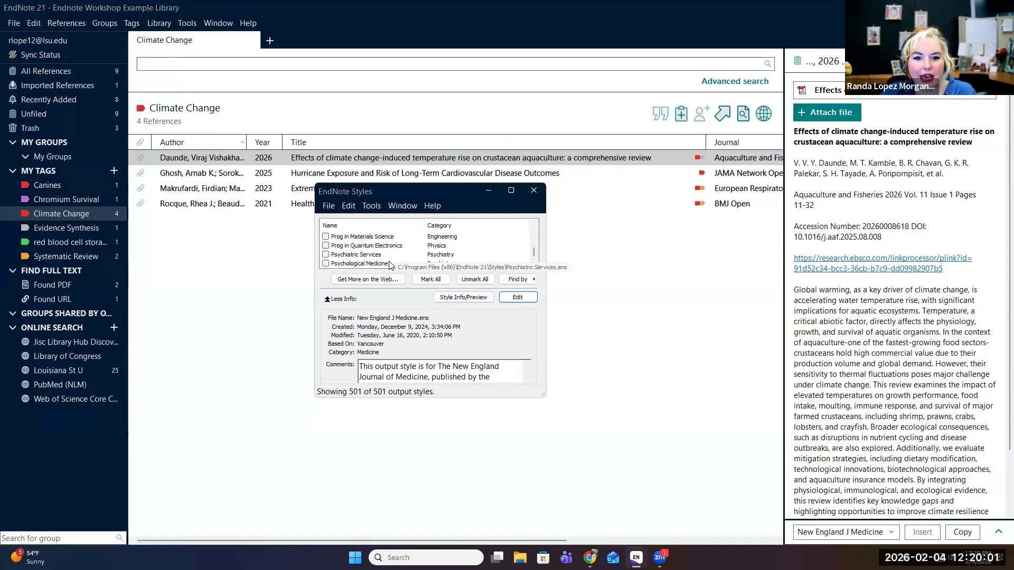
{"action": "scroll", "coordinate": [368, 263], "scroll_direction": "up", "scroll_amount": 10}
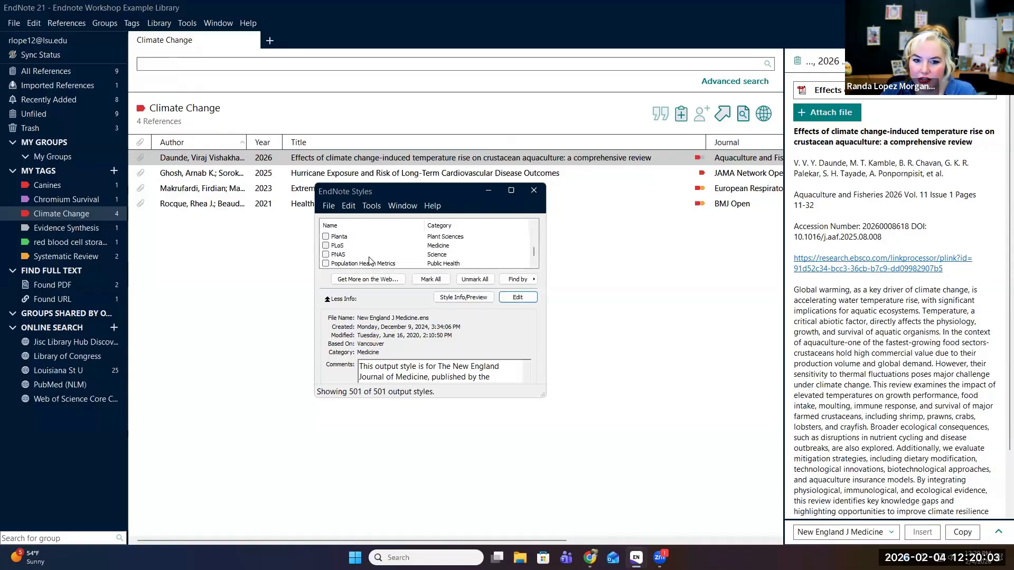
{"action": "scroll", "coordinate": [370, 261], "scroll_direction": "up", "scroll_amount": 10}
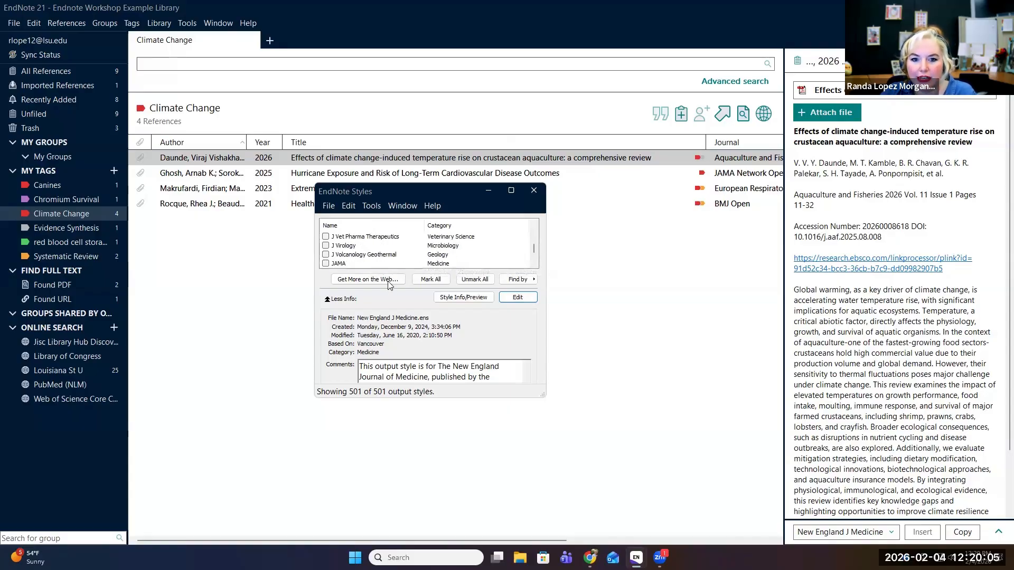
- Get more output styles on the web and examine the downloadable styles and the instructions for installing them
{"action": "left_click", "coordinate": [390, 279]}
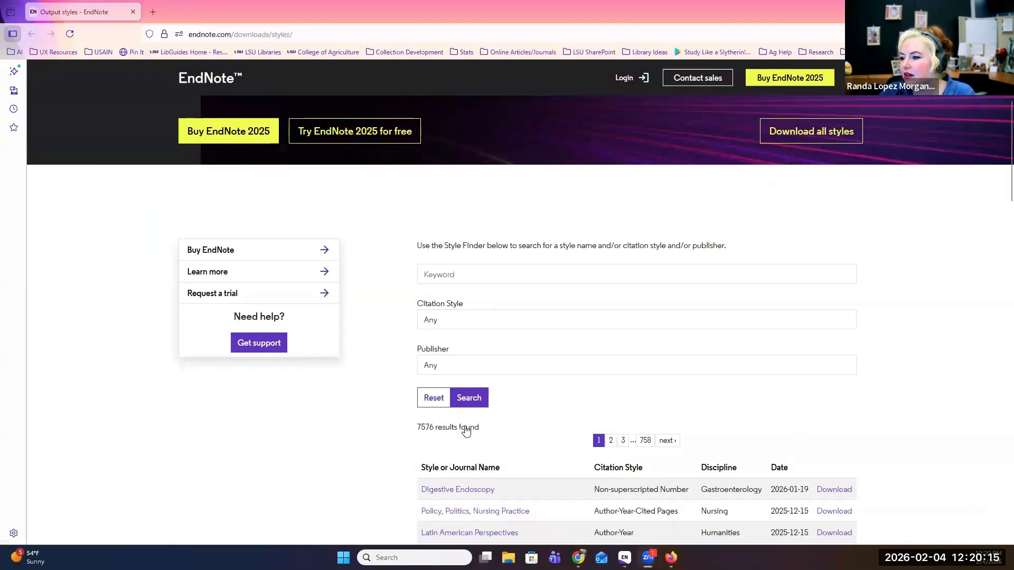
{"action": "scroll", "coordinate": [322, 465], "scroll_direction": "down", "scroll_amount": 5}
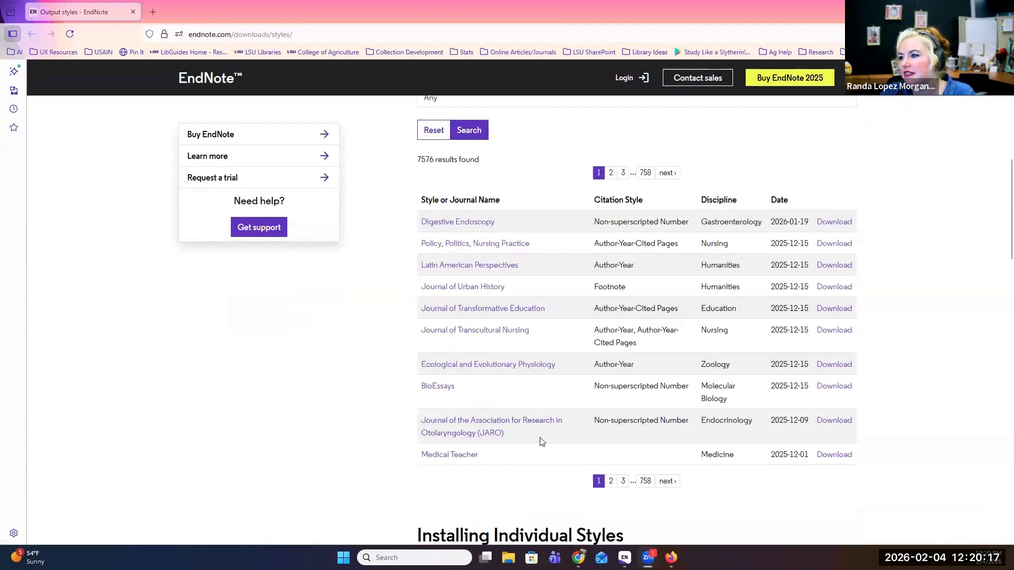
{"action": "scroll", "coordinate": [580, 438], "scroll_direction": "up", "scroll_amount": 8}
{"action": "scroll", "coordinate": [579, 438], "scroll_direction": "down", "scroll_amount": 12}
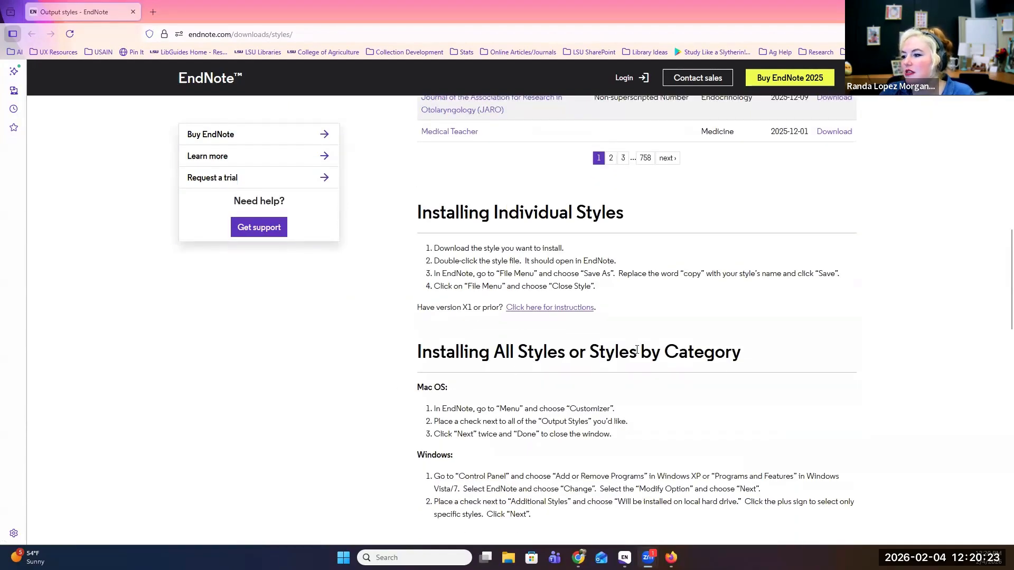
{"action": "scroll", "coordinate": [603, 251], "scroll_direction": "down", "scroll_amount": 2}
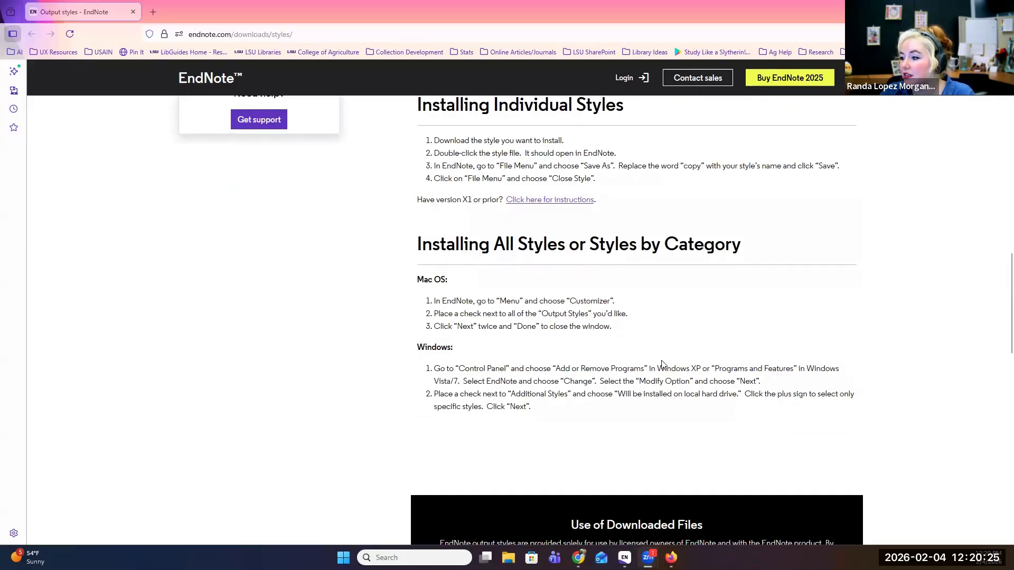
{"action": "scroll", "coordinate": [660, 362], "scroll_direction": "up", "scroll_amount": 9}
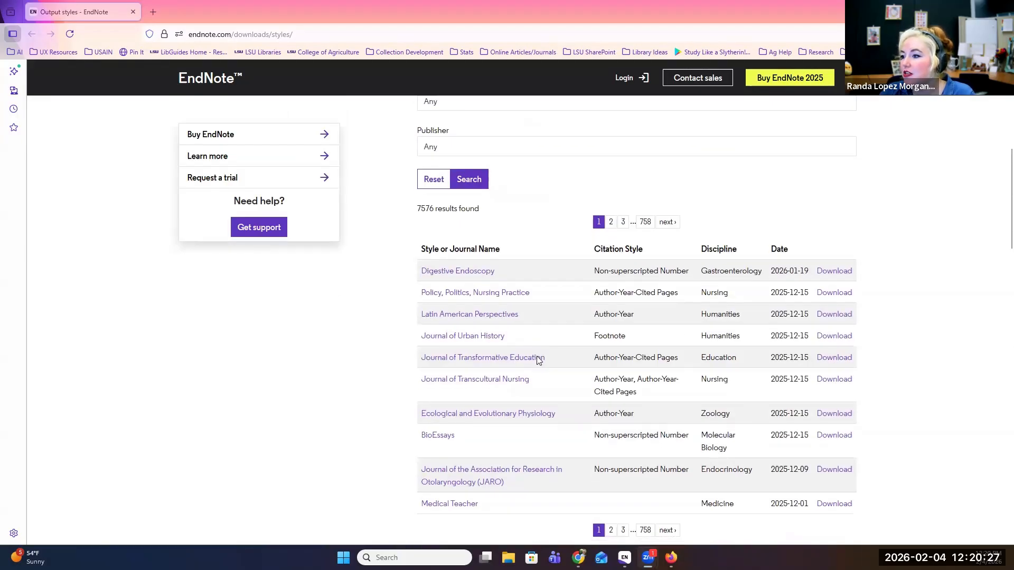
- Go to page 758 of the online output styles list to view its last entries
{"action": "scroll", "coordinate": [537, 355], "scroll_direction": "down", "scroll_amount": 4}
{"action": "left_click", "coordinate": [646, 320]}
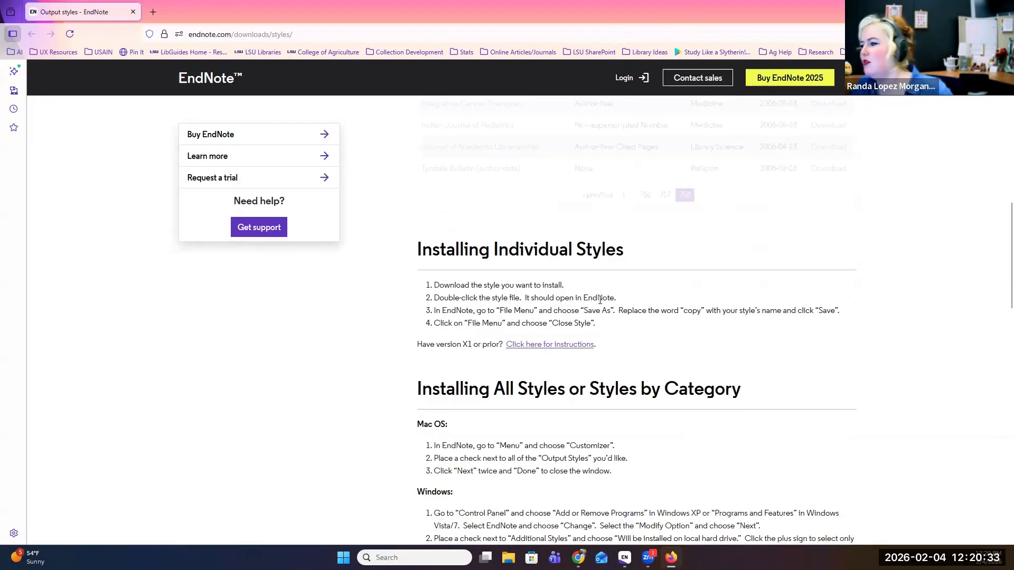
{"action": "scroll", "coordinate": [534, 389], "scroll_direction": "down", "scroll_amount": 2}
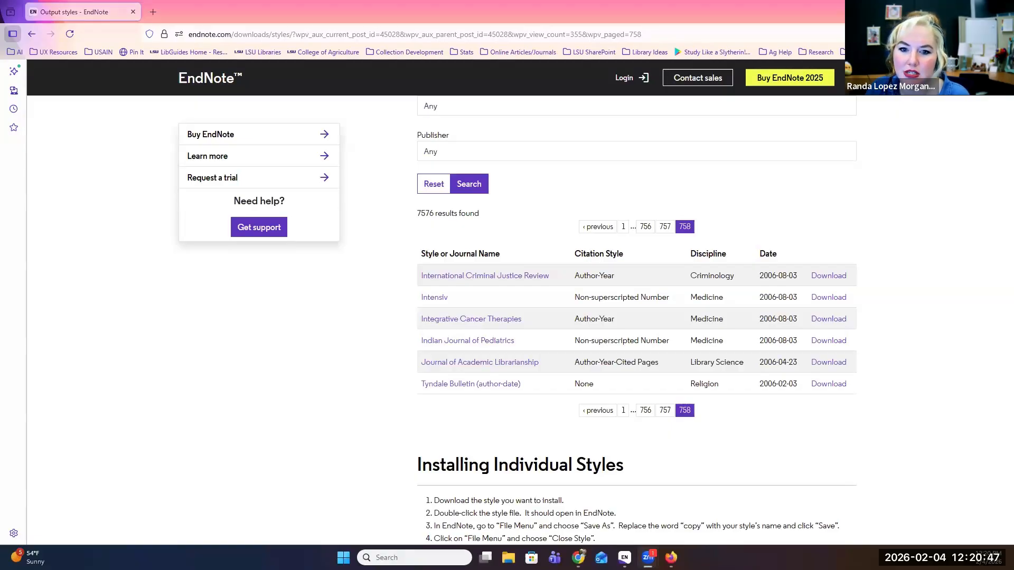
- Switch back to EndNote and mark the Cell biology style in the style manager
{"action": "key", "text": "alt+Tab"}
{"action": "scroll", "coordinate": [367, 247], "scroll_direction": "down", "scroll_amount": 15}
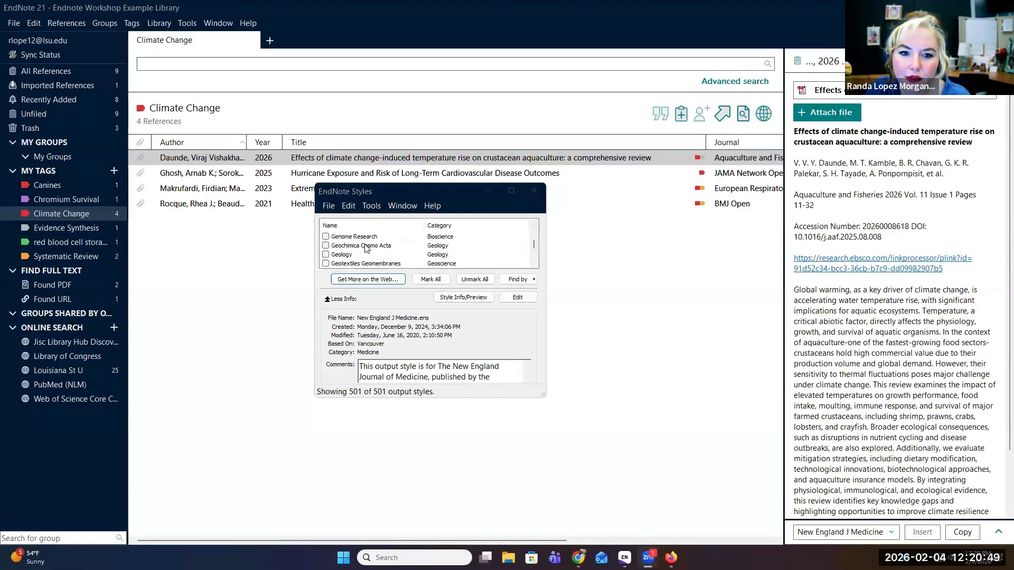
{"action": "scroll", "coordinate": [364, 248], "scroll_direction": "up", "scroll_amount": 10}
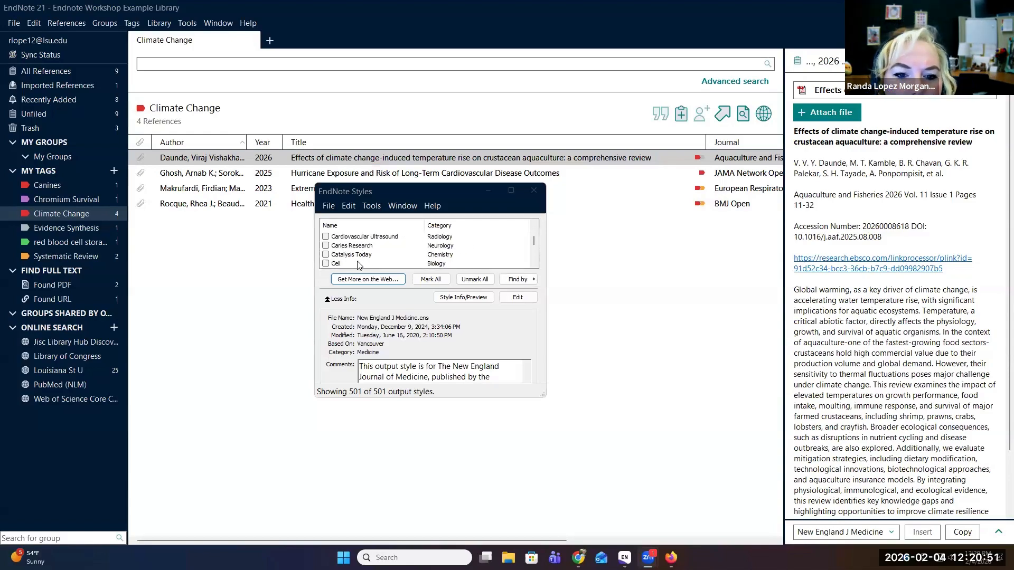
{"action": "left_click", "coordinate": [326, 263]}
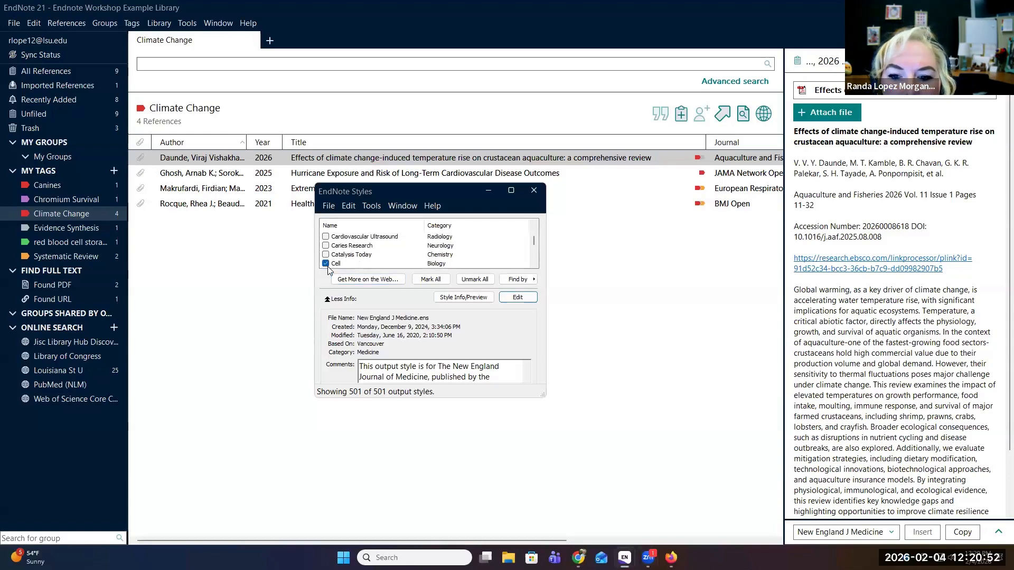
- Open the New England J Medicine style for editing, review its sections, and close it along with the style manager
{"action": "left_click", "coordinate": [517, 298]}
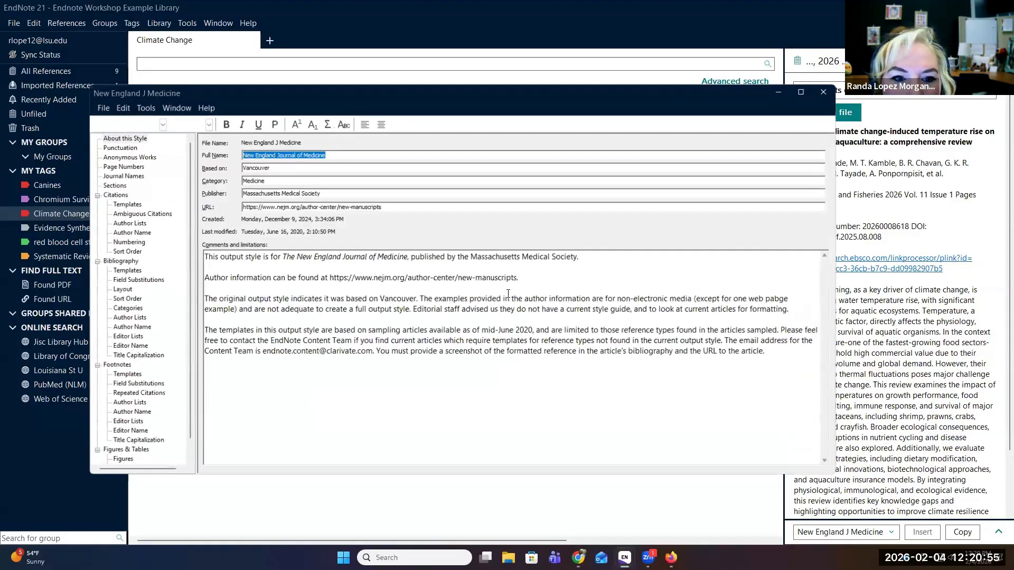
{"action": "scroll", "coordinate": [139, 227], "scroll_direction": "down", "scroll_amount": 1}
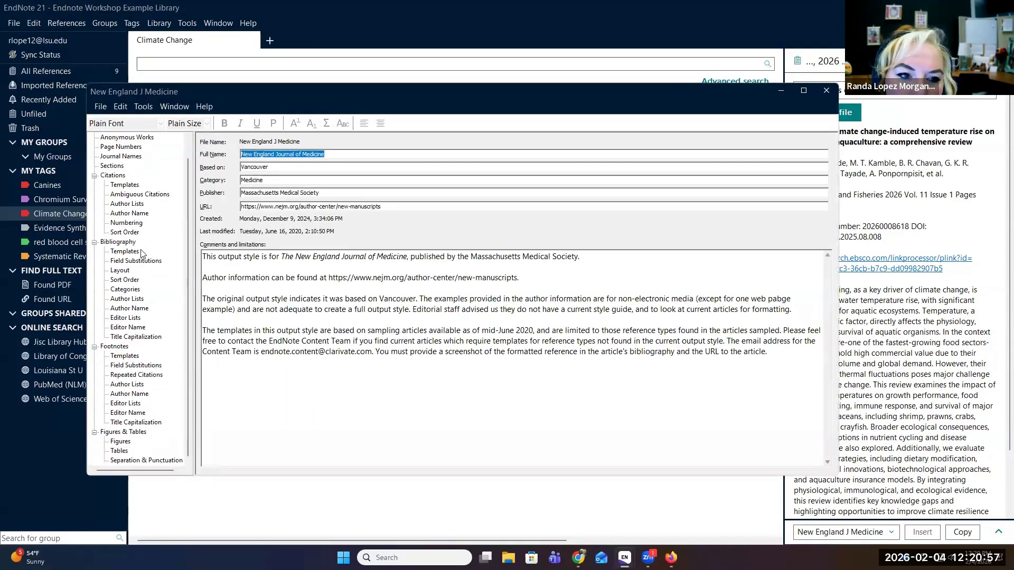
{"action": "left_click", "coordinate": [819, 92]}
{"action": "left_click", "coordinate": [533, 191]}
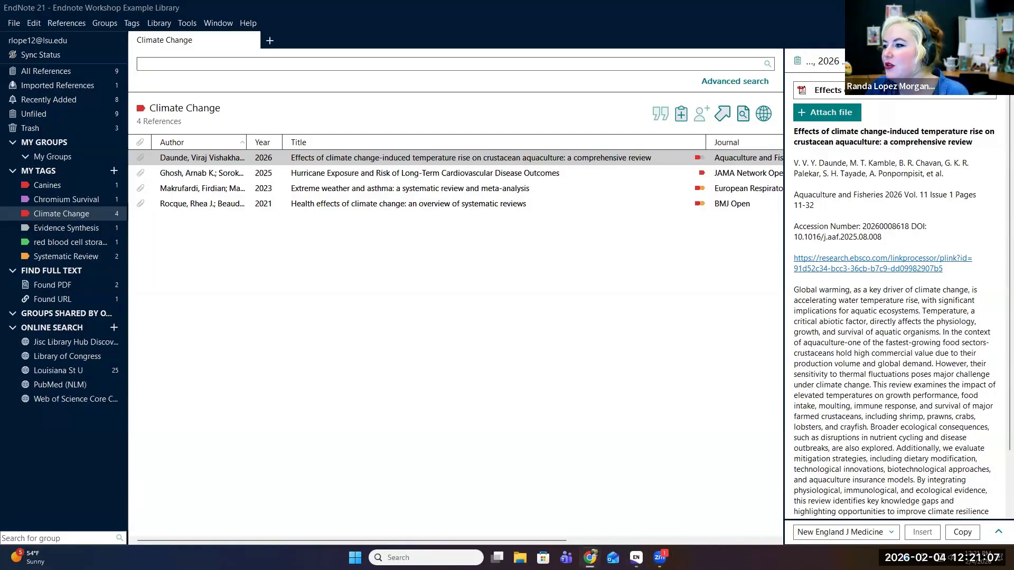
- Clear the reference selection and view the references under My Tags and My Groups
{"action": "left_click", "coordinate": [319, 247]}
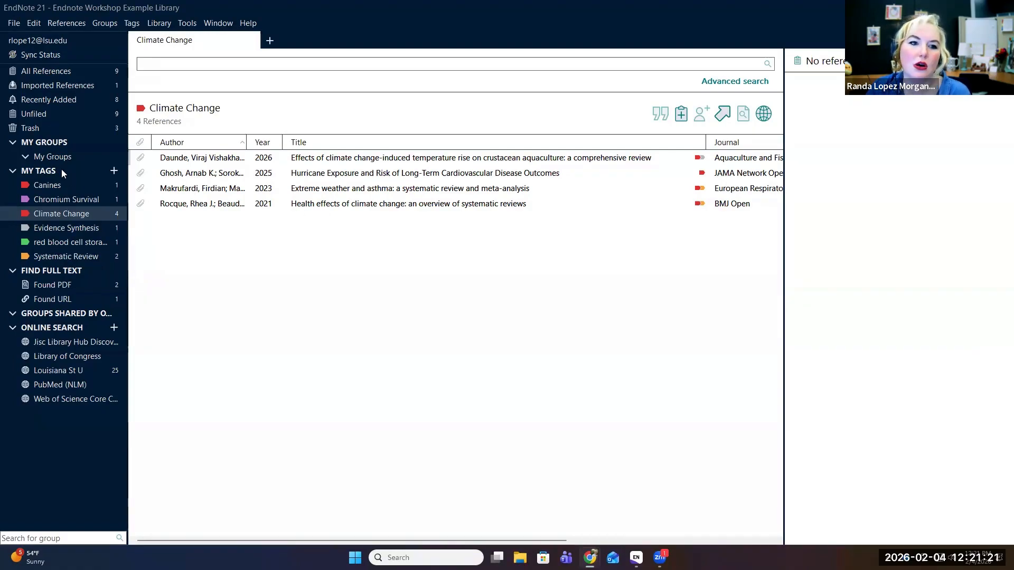
{"action": "left_click", "coordinate": [58, 145]}
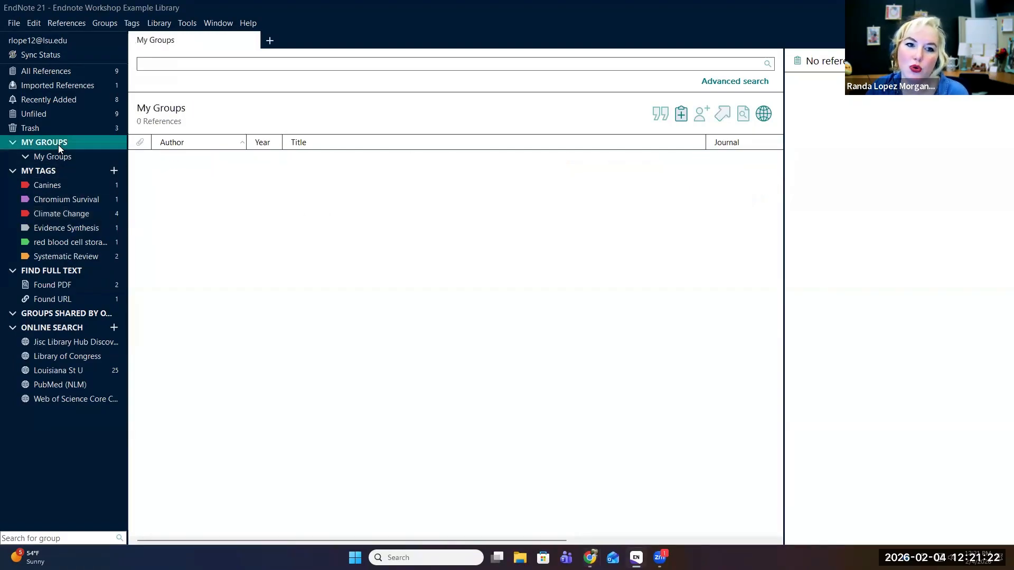
{"action": "left_click", "coordinate": [75, 166]}
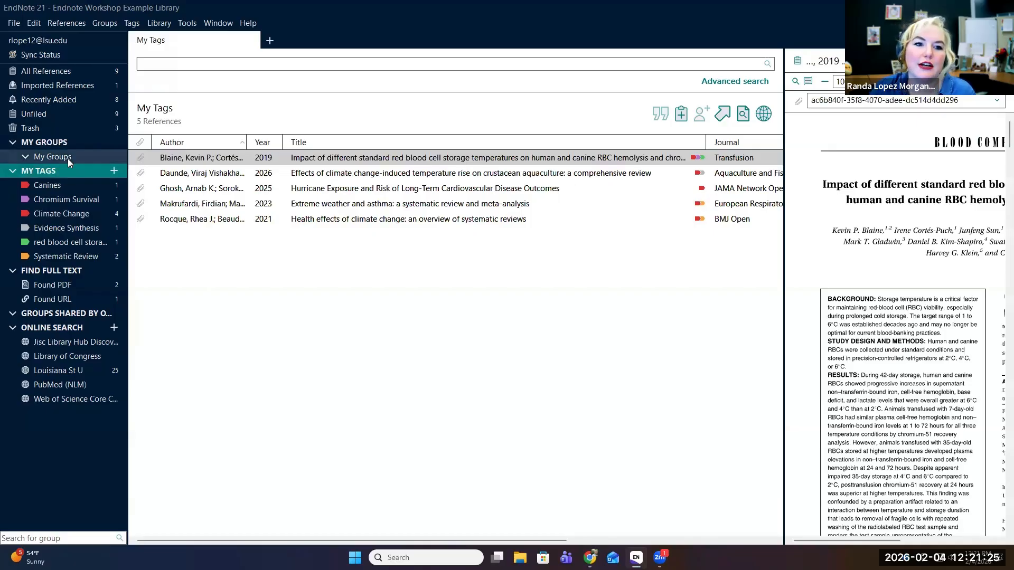
{"action": "left_click", "coordinate": [68, 157]}
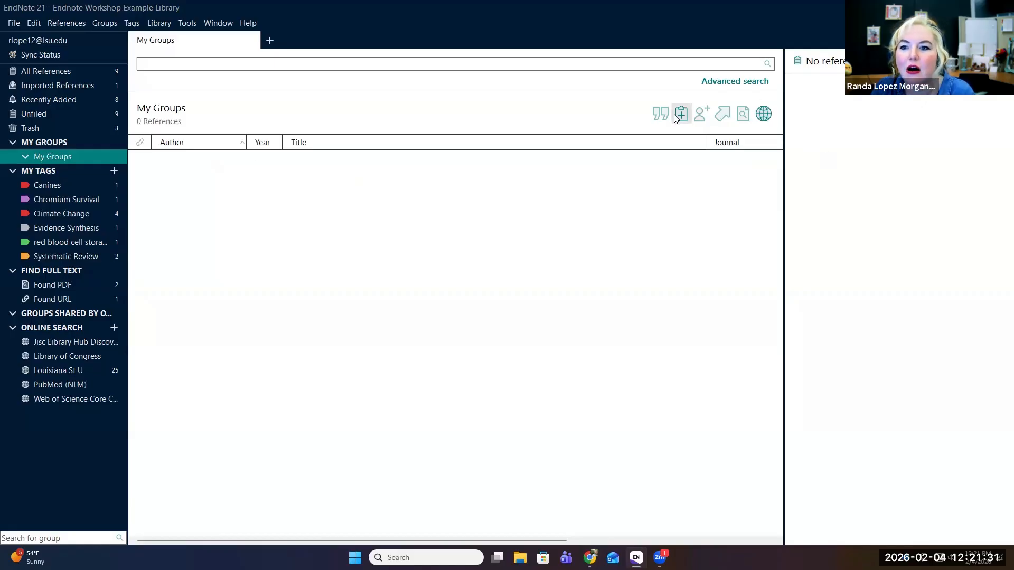
{"action": "left_click", "coordinate": [269, 40]}
{"action": "left_click", "coordinate": [387, 40]}
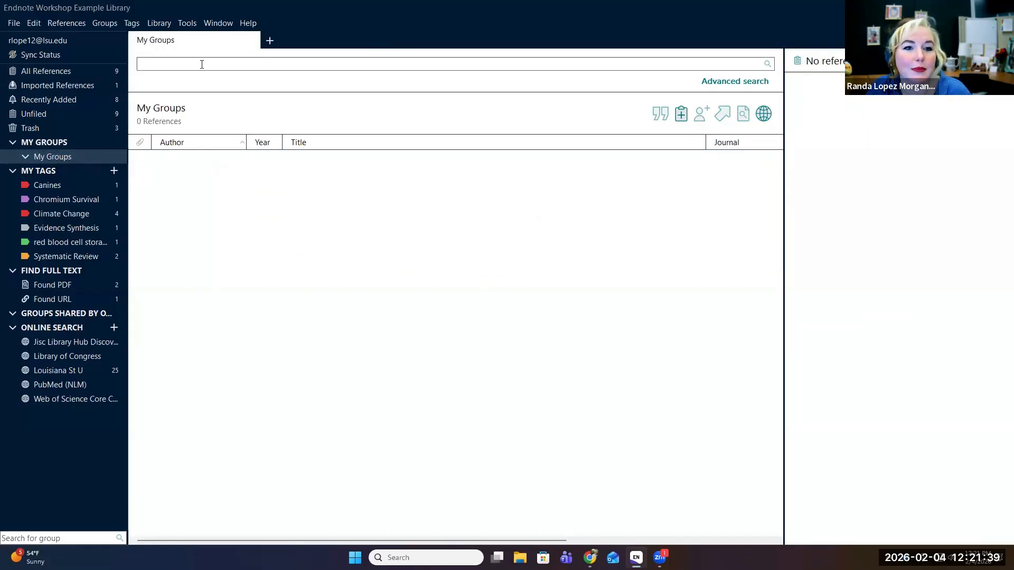
- Show the commands available for managing groups
{"action": "left_click", "coordinate": [104, 22]}
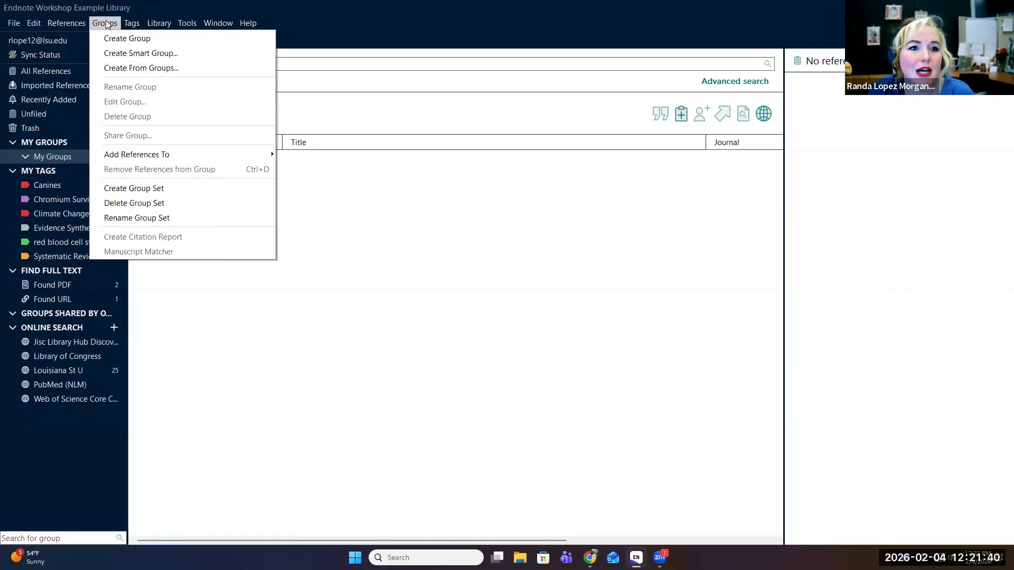
- Start a new smart group with the condition Keywords contains "Climate Change"
{"action": "left_click", "coordinate": [132, 53]}
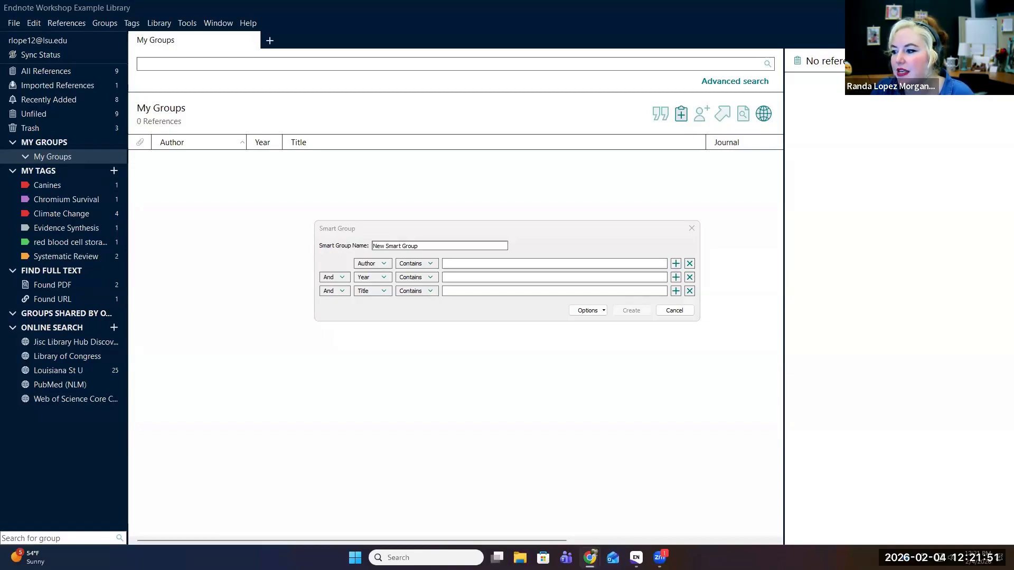
{"action": "left_click", "coordinate": [467, 277]}
{"action": "left_click", "coordinate": [377, 292]}
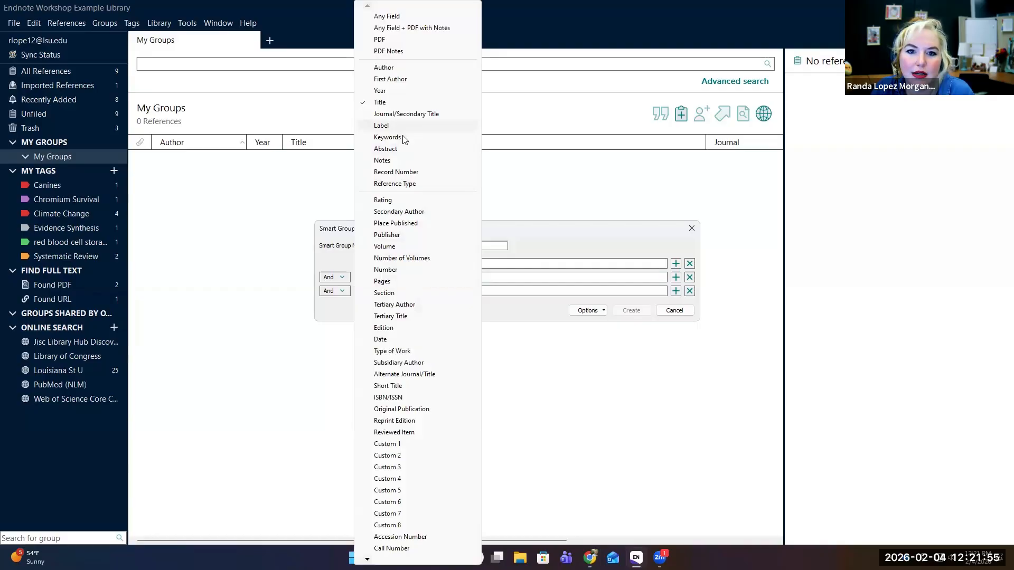
{"action": "left_click", "coordinate": [387, 137]}
{"action": "left_click", "coordinate": [464, 291]}
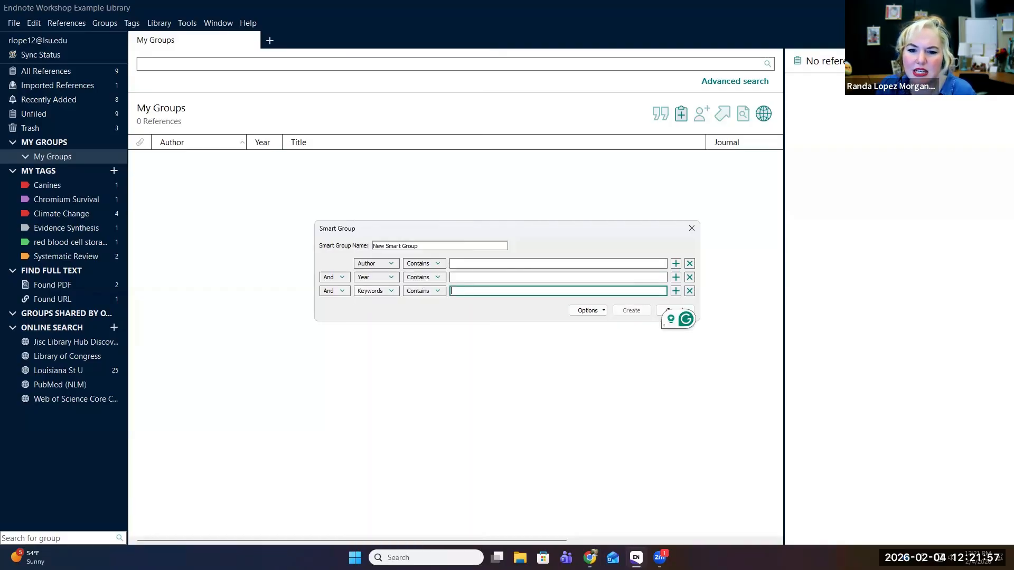
{"action": "type", "text": "Climat"}
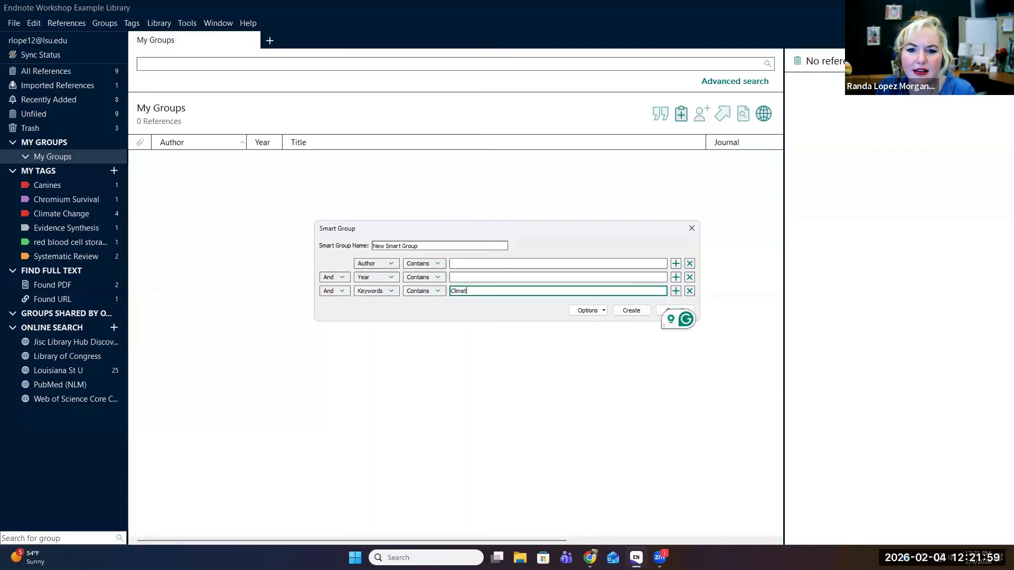
{"action": "type", "text": "e Change"}
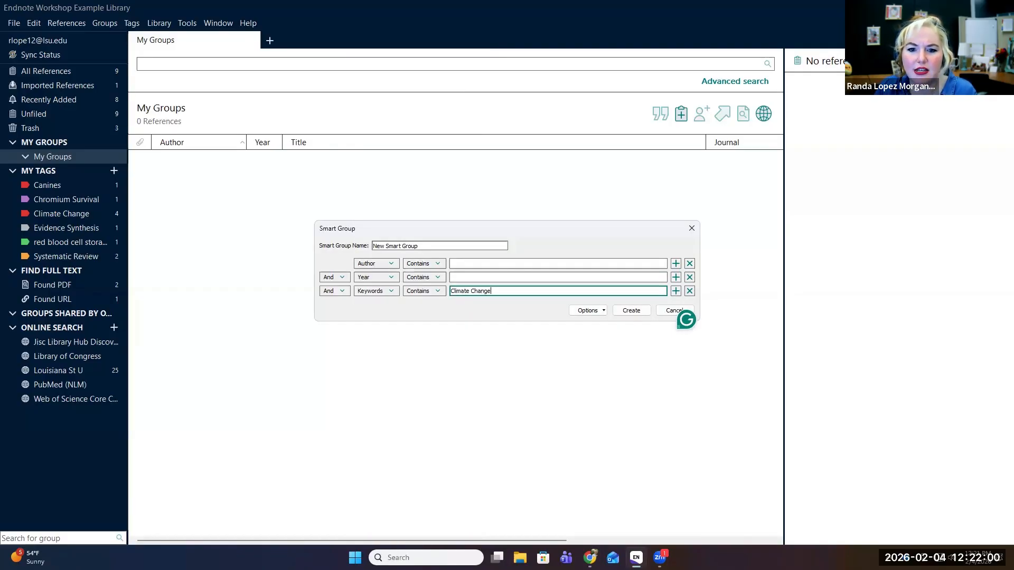
- Add 2025 as the smart group's Year condition and create the group
{"action": "left_click", "coordinate": [514, 275]}
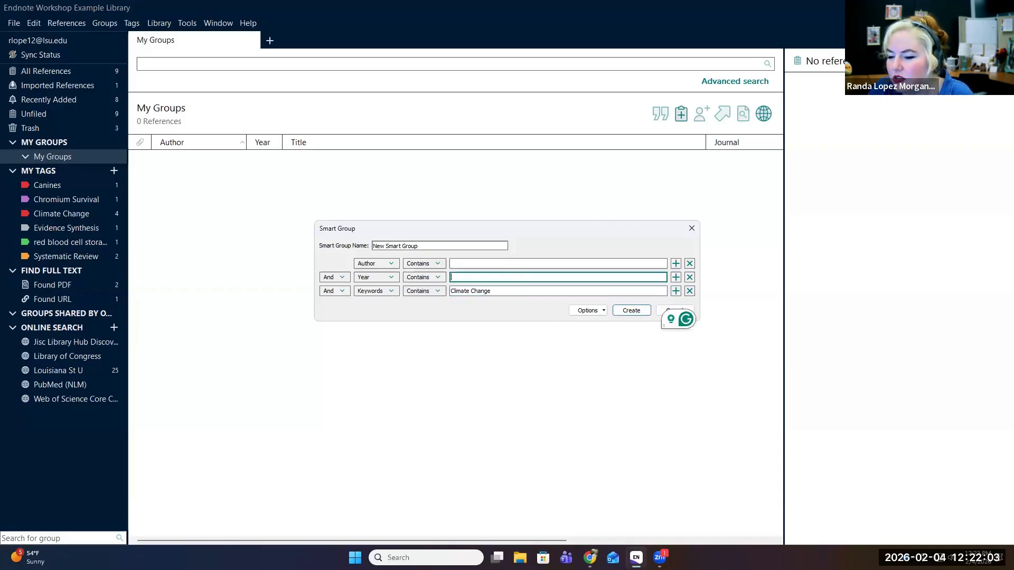
{"action": "type", "text": "2025"}
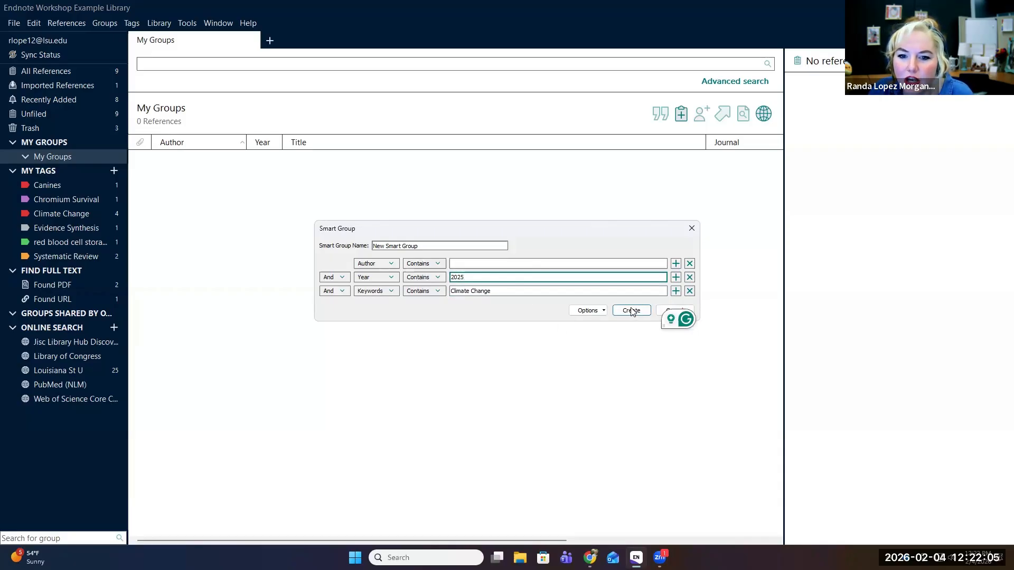
{"action": "left_click", "coordinate": [631, 311]}
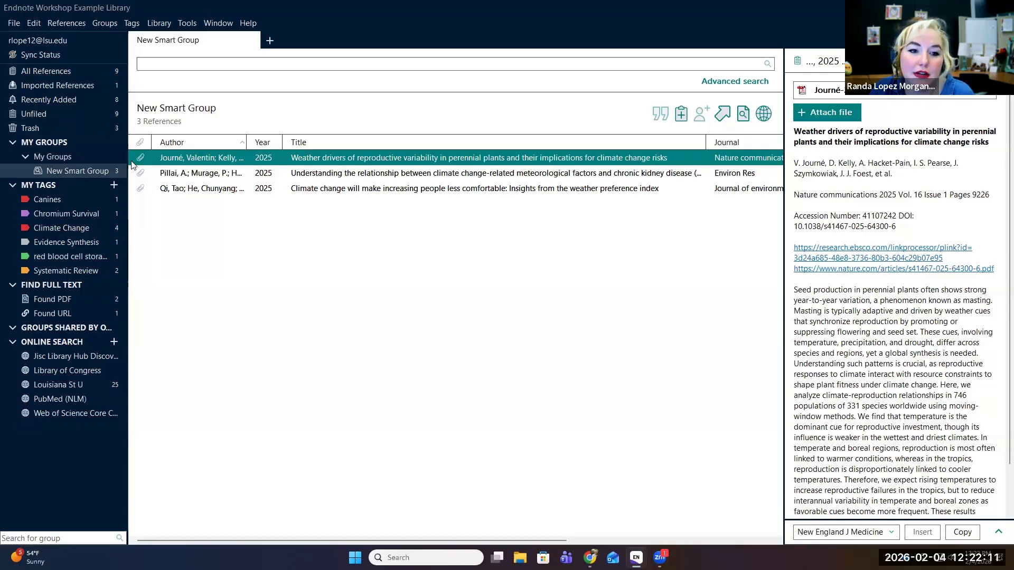
- Create a citation report for the new smart group
{"action": "left_click", "coordinate": [70, 169]}
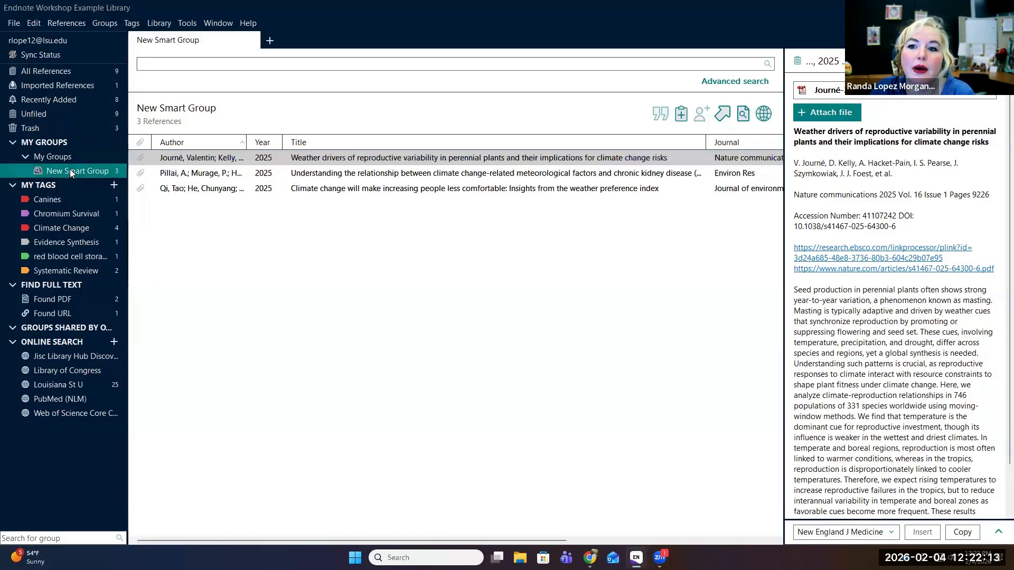
{"action": "key", "text": "Return"}
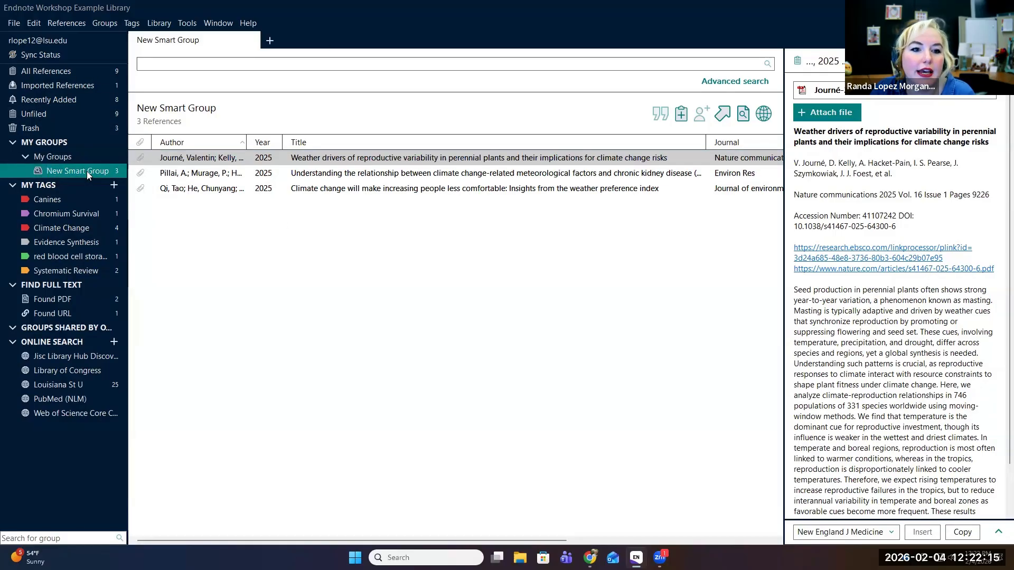
{"action": "right_click", "coordinate": [109, 171]}
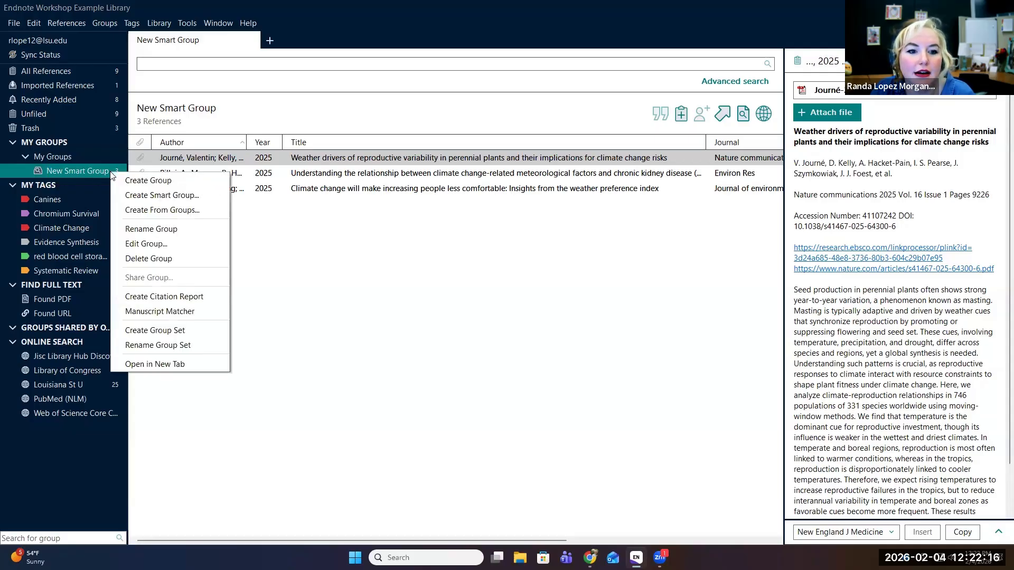
{"action": "left_click", "coordinate": [172, 297]}
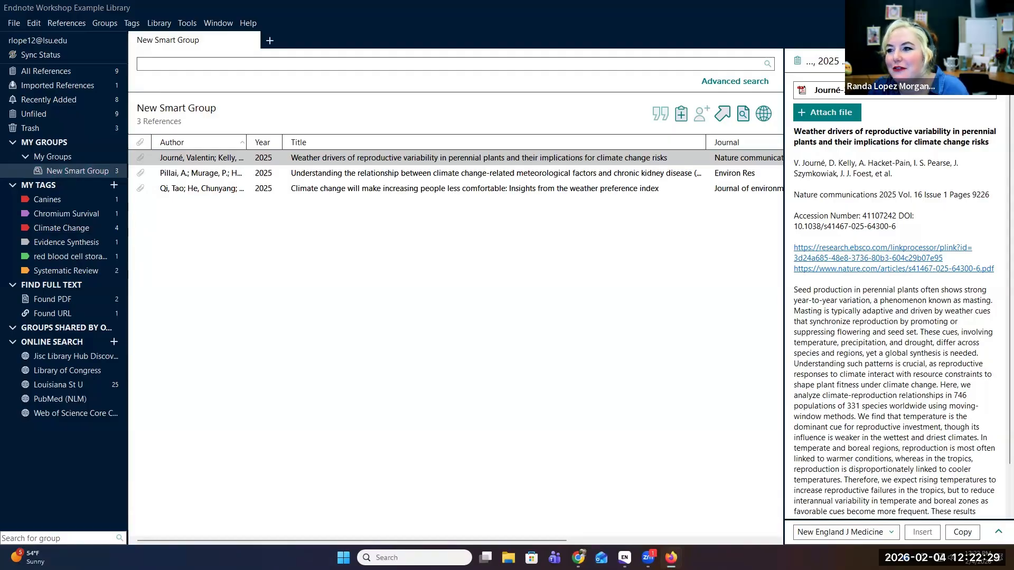
{"action": "right_click", "coordinate": [119, 176]}
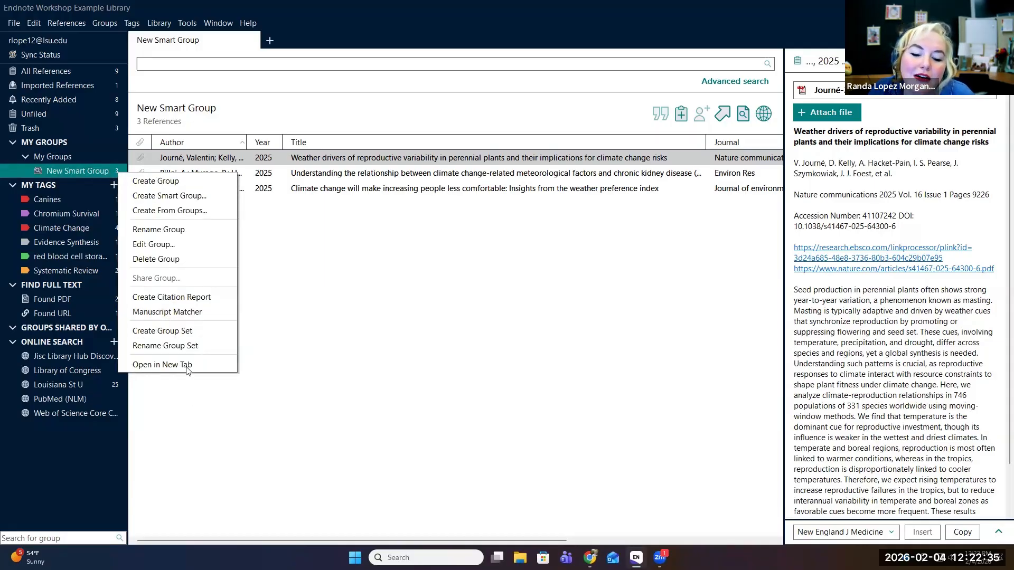
{"action": "left_click", "coordinate": [570, 318]}
{"action": "left_click", "coordinate": [85, 173]}
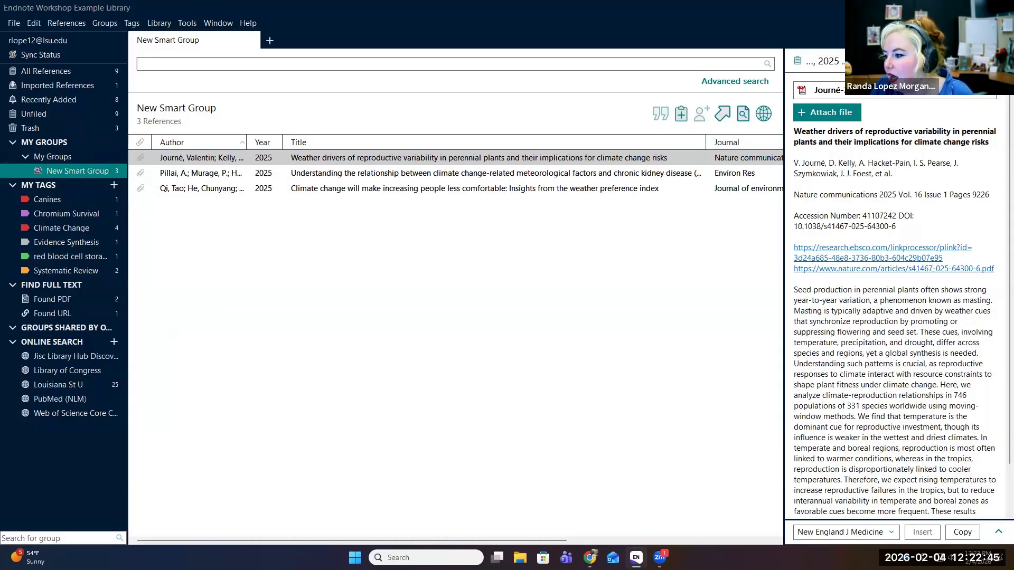
- View the Library of Congress and Louisiana St U online search sources, and open PubMed (NLM)
{"action": "left_click", "coordinate": [74, 343]}
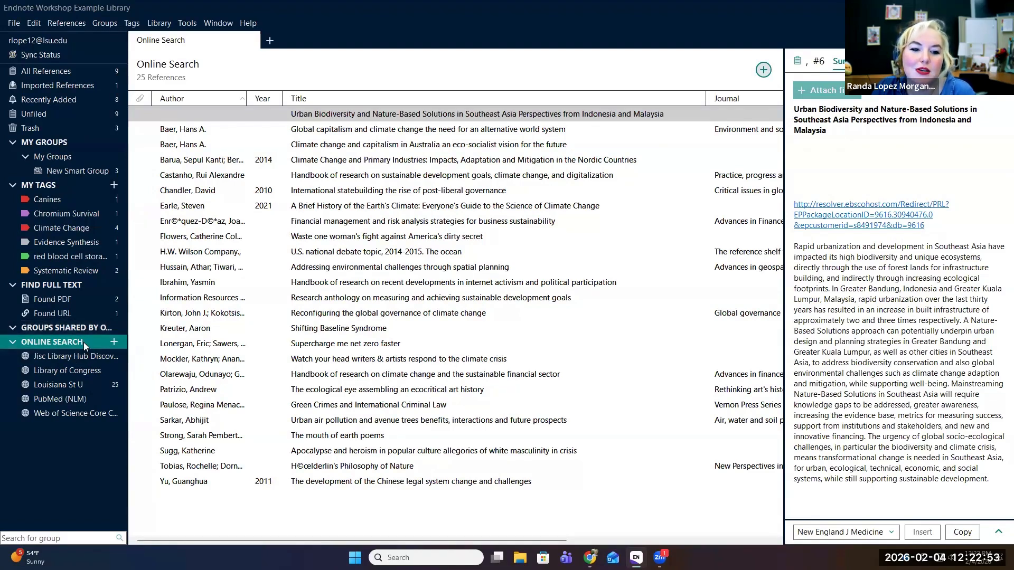
{"action": "left_click", "coordinate": [85, 371]}
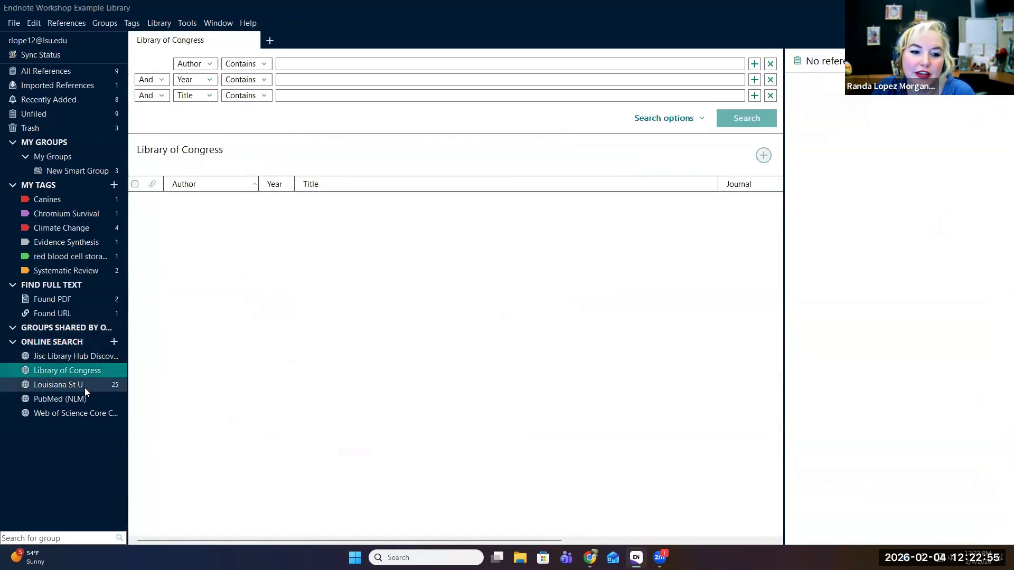
{"action": "left_click", "coordinate": [85, 390]}
{"action": "left_click", "coordinate": [84, 402]}
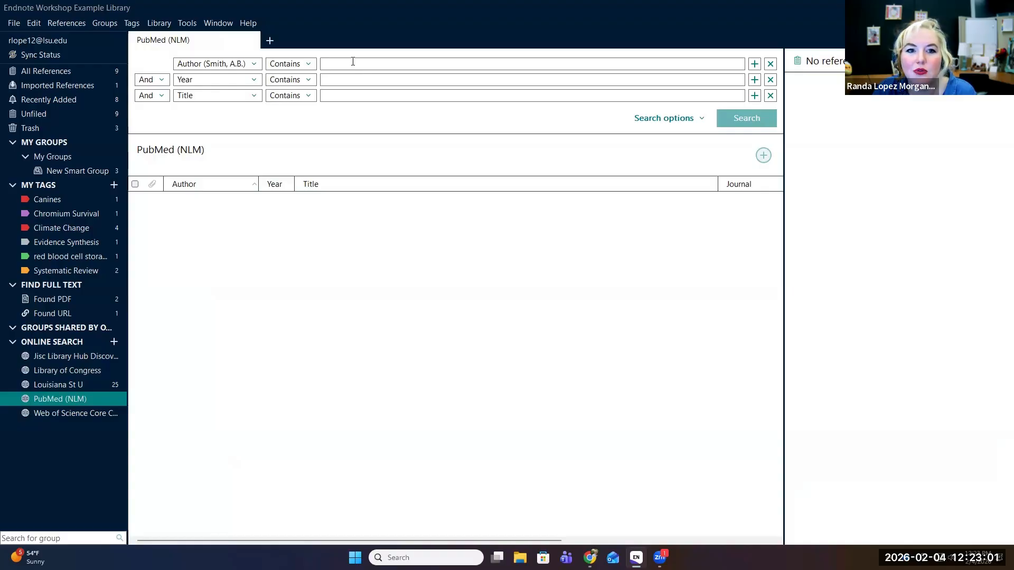
- Search PubMed for records whose MeSH Terms contain "adolescent mothers"
{"action": "left_click", "coordinate": [246, 81]}
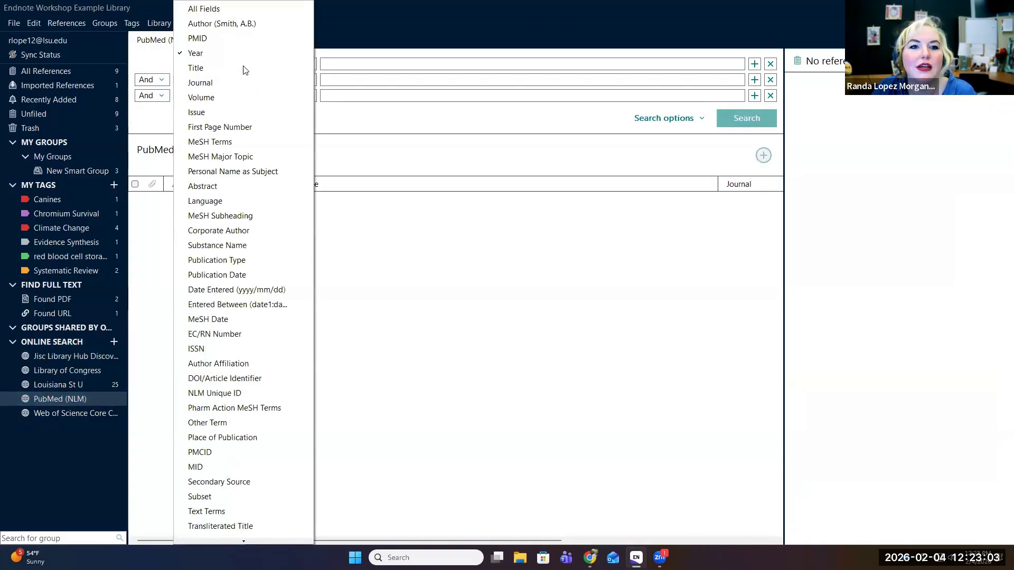
{"action": "left_click", "coordinate": [236, 143]}
{"action": "left_click", "coordinate": [340, 78]}
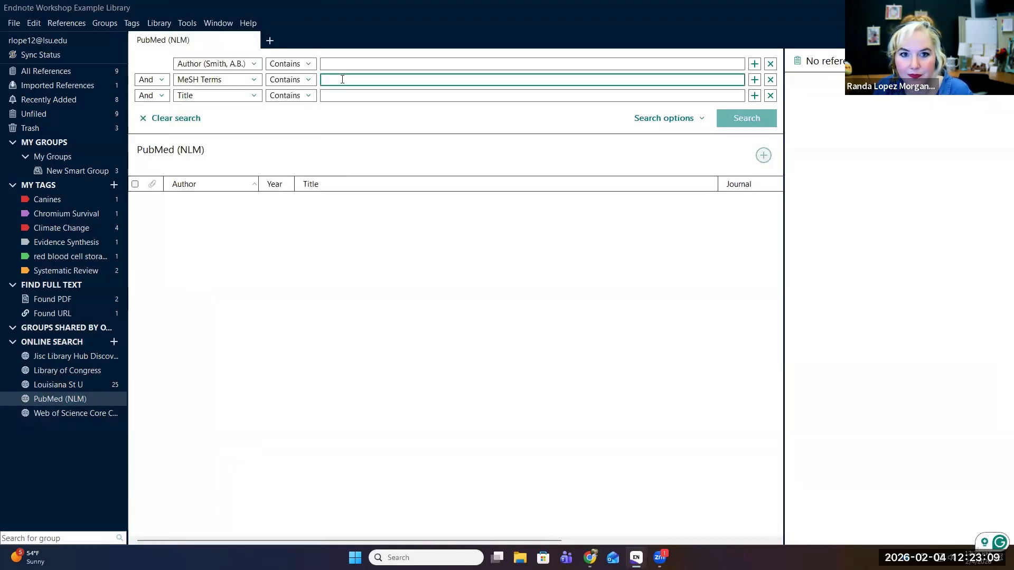
{"action": "type", "text": "\"adol"}
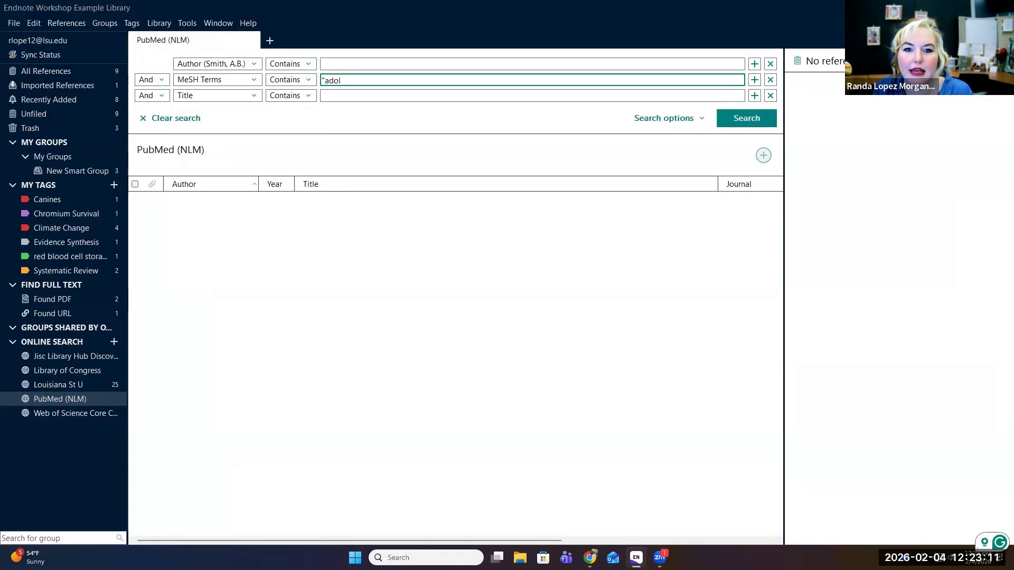
{"action": "type", "text": "escent mothers"}
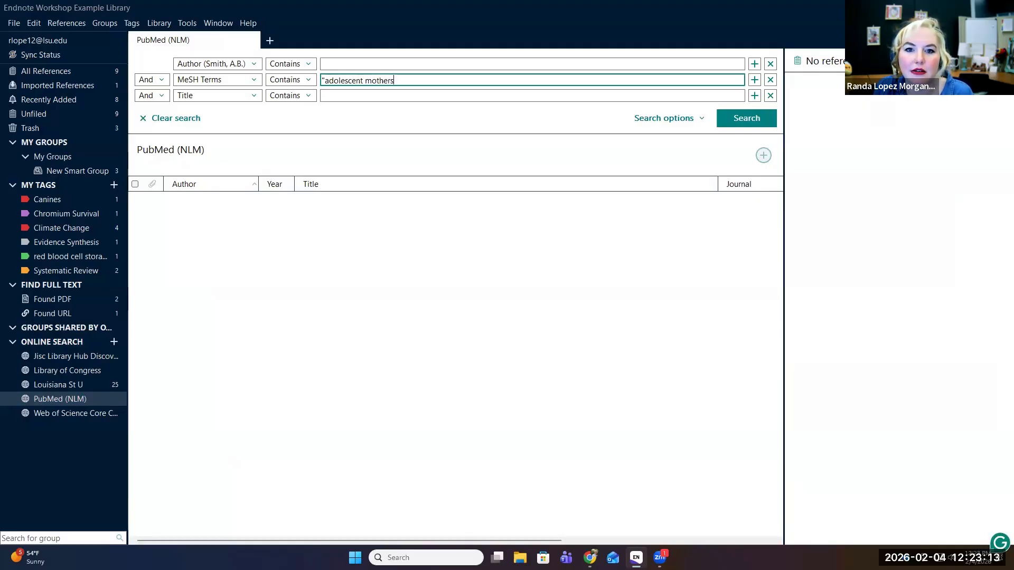
{"action": "type", "text": "\""}
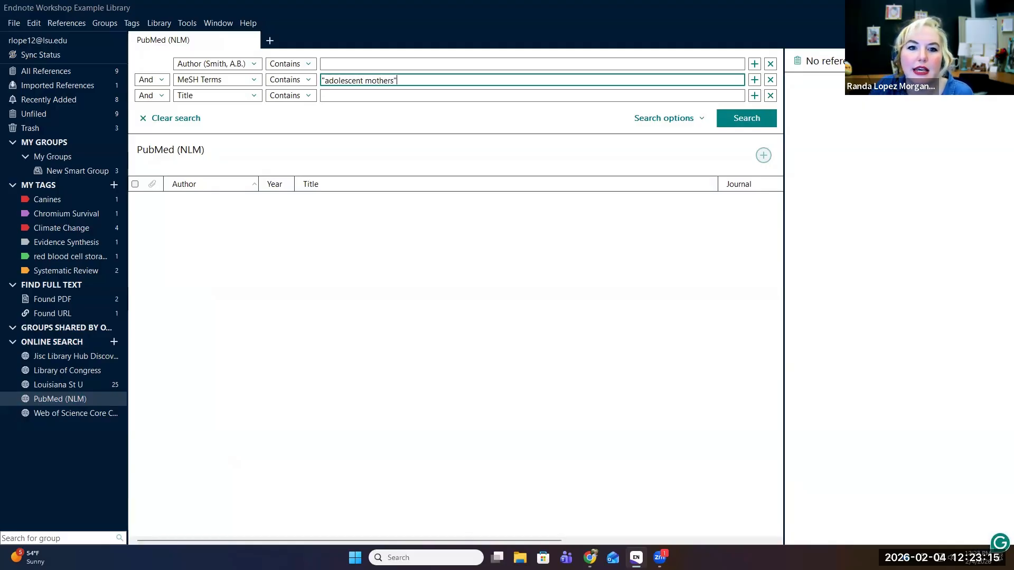
{"action": "key", "text": "Return"}
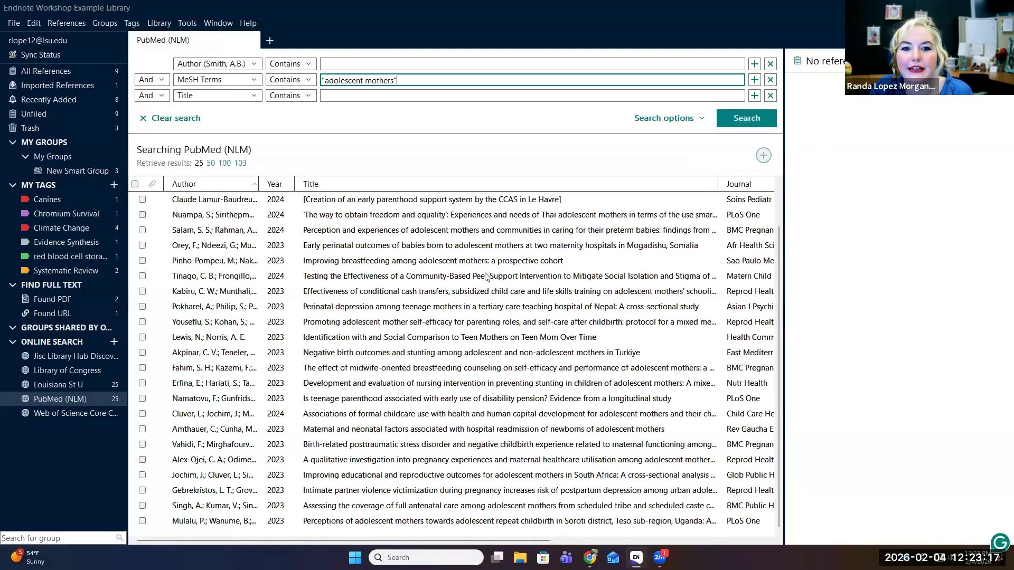
- Browse the PubMed results and preview the record "Reflections of adolescent motherhood on infant and young child feeding practices"
{"action": "scroll", "coordinate": [375, 298], "scroll_direction": "up", "scroll_amount": 1}
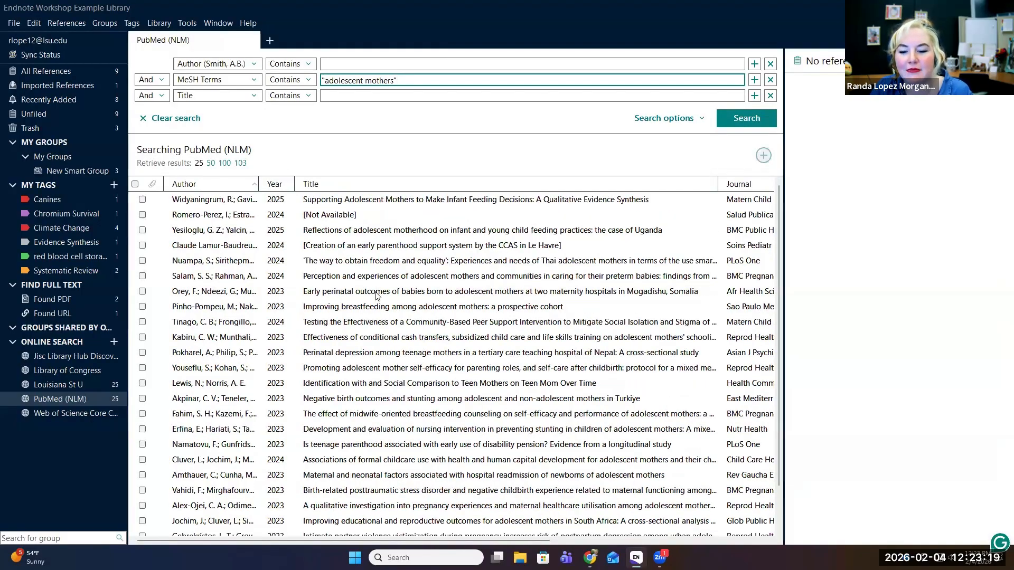
{"action": "scroll", "coordinate": [375, 293], "scroll_direction": "down", "scroll_amount": 1}
{"action": "scroll", "coordinate": [317, 296], "scroll_direction": "up", "scroll_amount": 1}
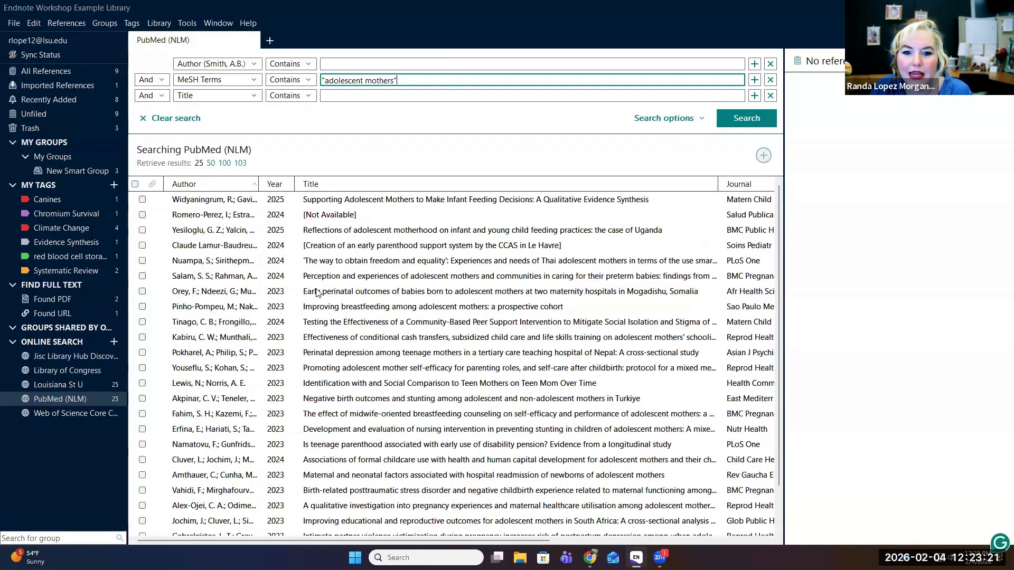
{"action": "left_click", "coordinate": [311, 230]}
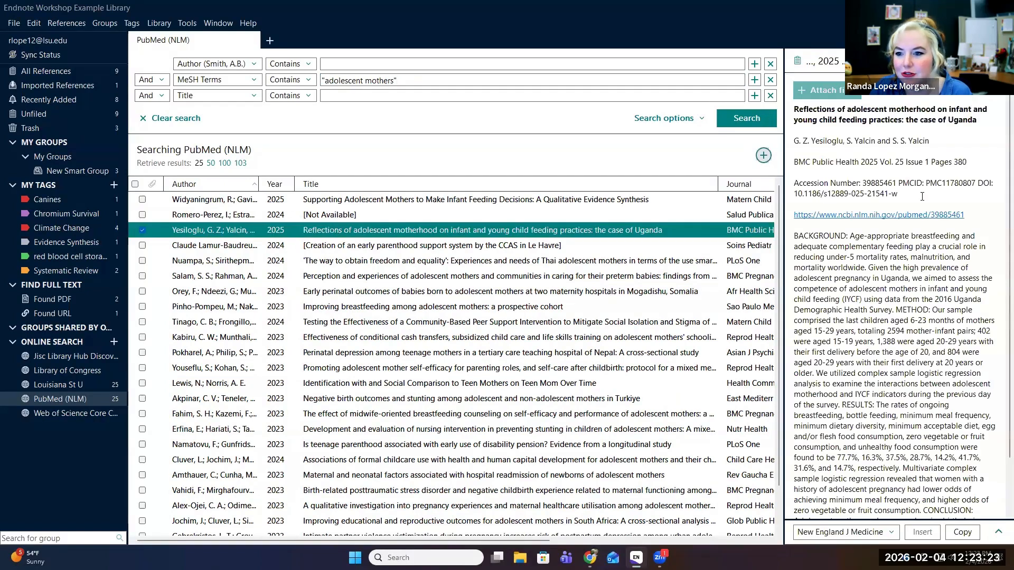
{"action": "left_click", "coordinate": [340, 233], "text": "ctrl"}
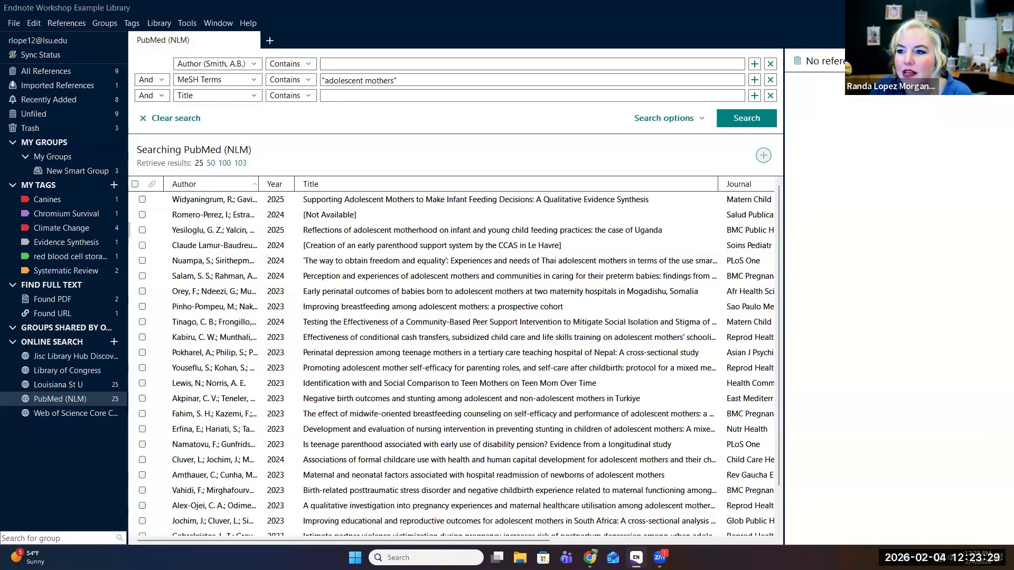
- Add the 2024 BMC Pregnancy Childbirth article on adolescent mothers caring for preterm babies to the library, and display all references
{"action": "left_click", "coordinate": [367, 276]}
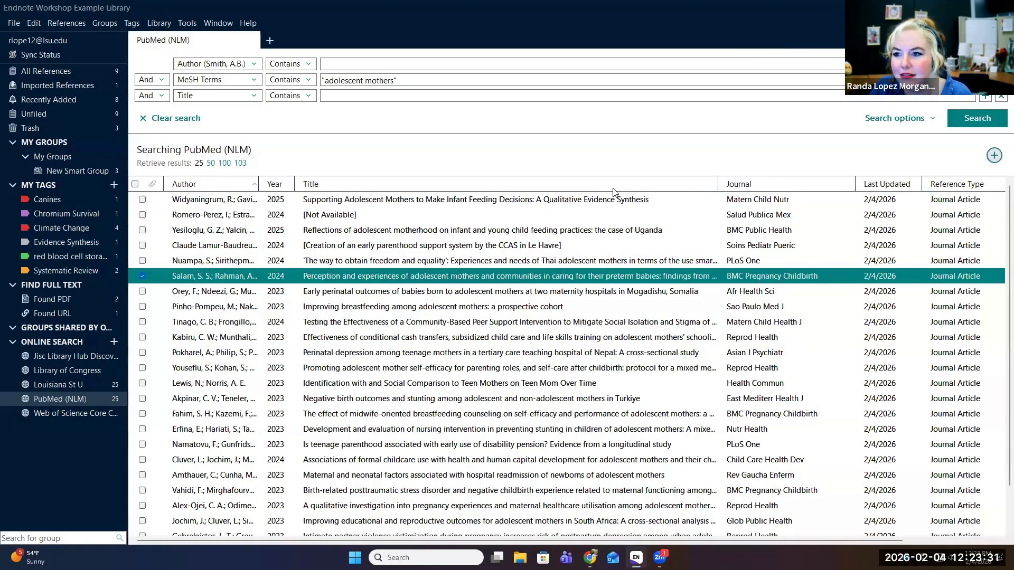
{"action": "left_click", "coordinate": [994, 156]}
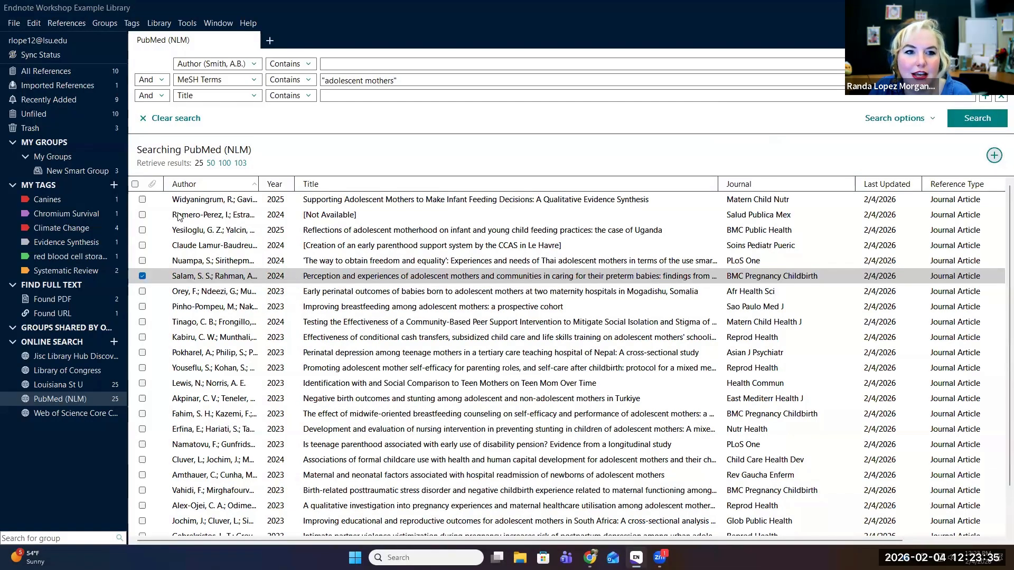
{"action": "left_click", "coordinate": [67, 70]}
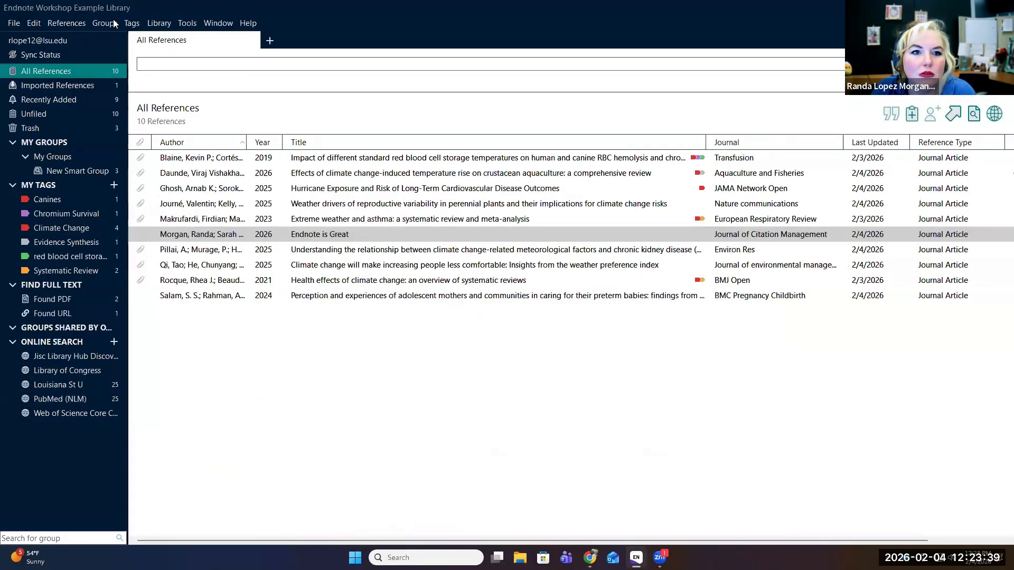
- Open the EndNote preferences to view the Find Full Text settings, and close them without changes
{"action": "left_click", "coordinate": [160, 24]}
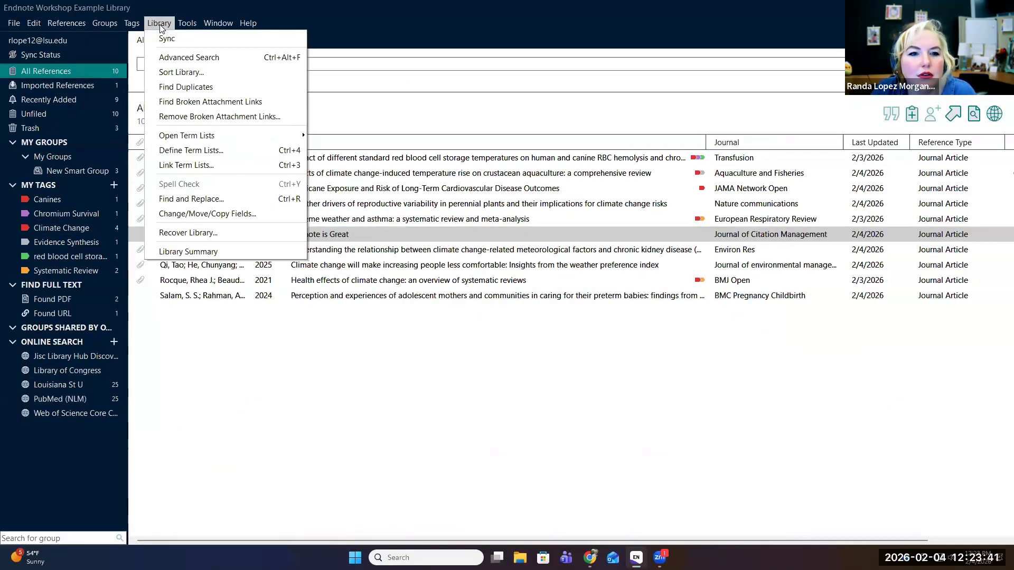
{"action": "mouse_move", "coordinate": [191, 20]}
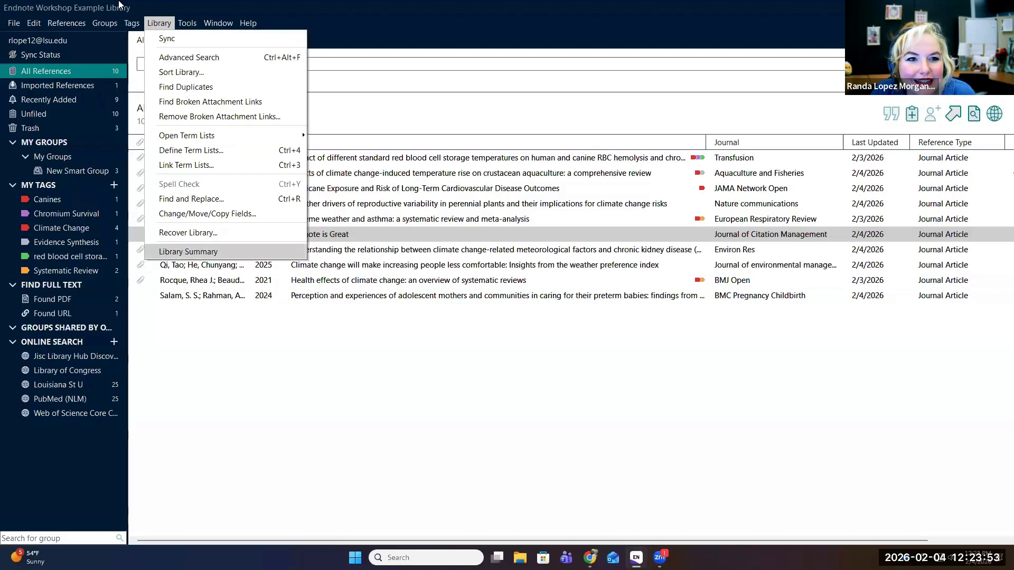
{"action": "mouse_move", "coordinate": [68, 24]}
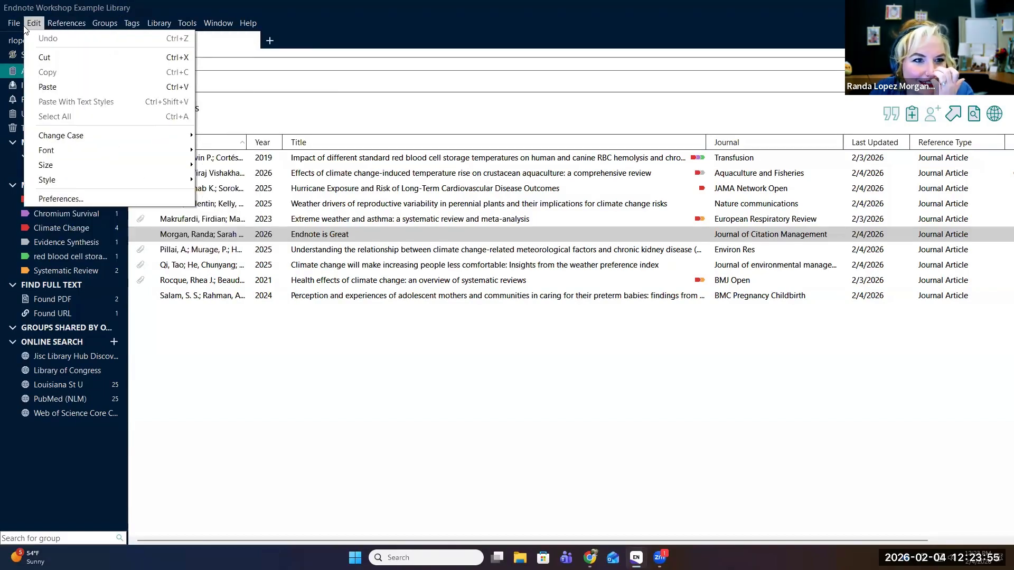
{"action": "mouse_move", "coordinate": [14, 24]}
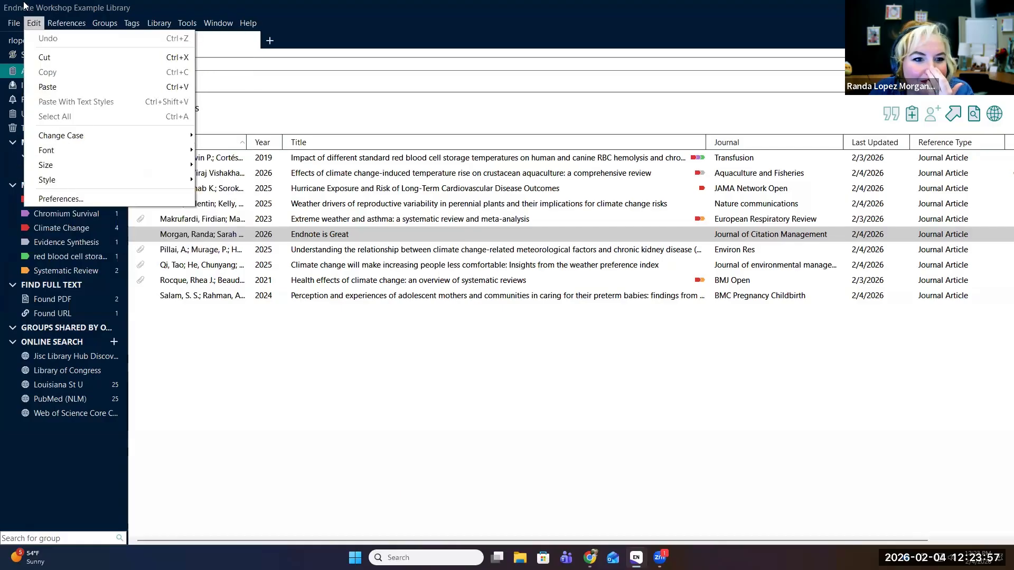
{"action": "left_click", "coordinate": [79, 199]}
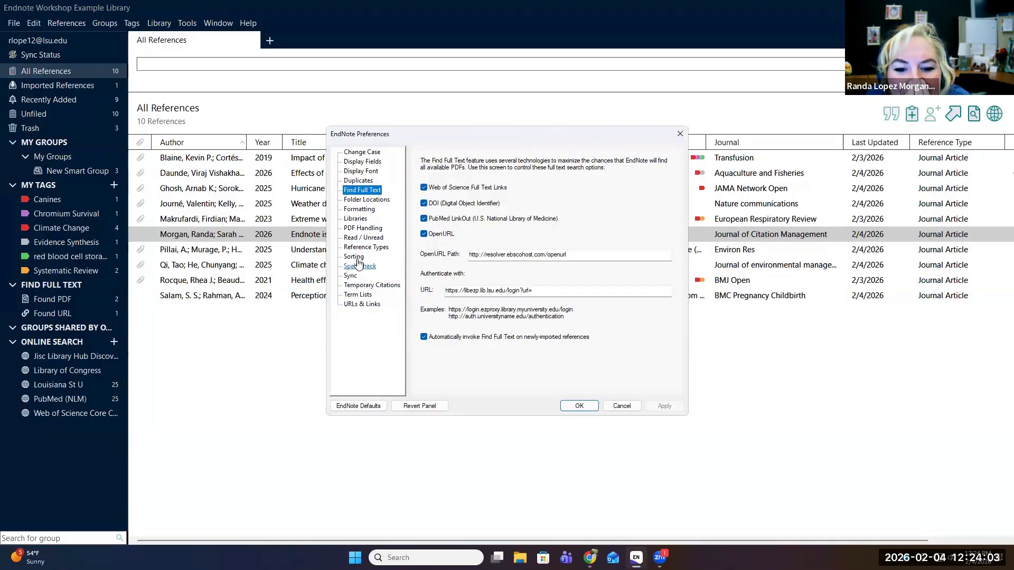
{"action": "left_click", "coordinate": [680, 134]}
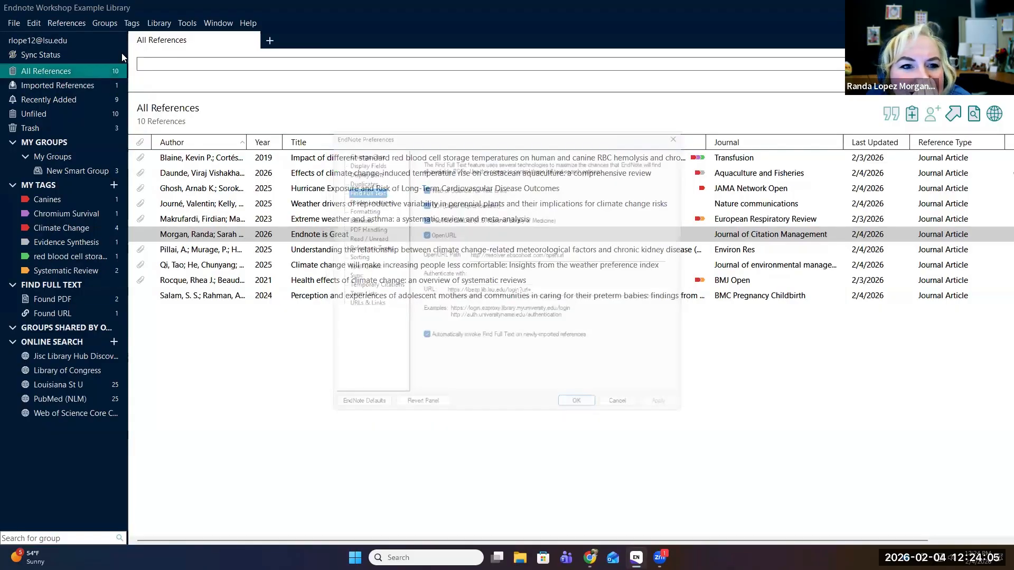
- Show the Louisiana St U online search, and open the Connection Manager in a maximized window
{"action": "left_click", "coordinate": [62, 385]}
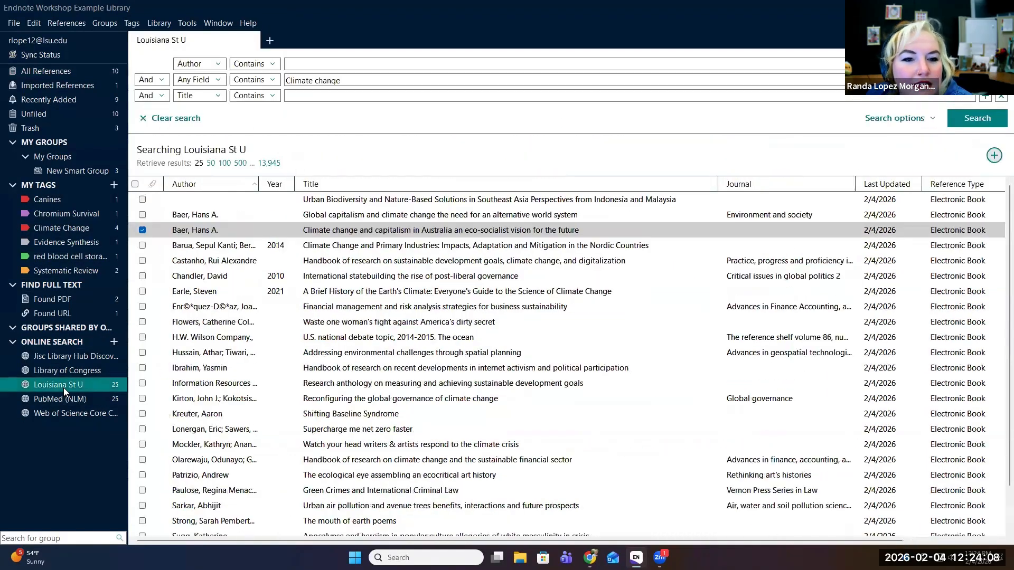
{"action": "left_click", "coordinate": [163, 21]}
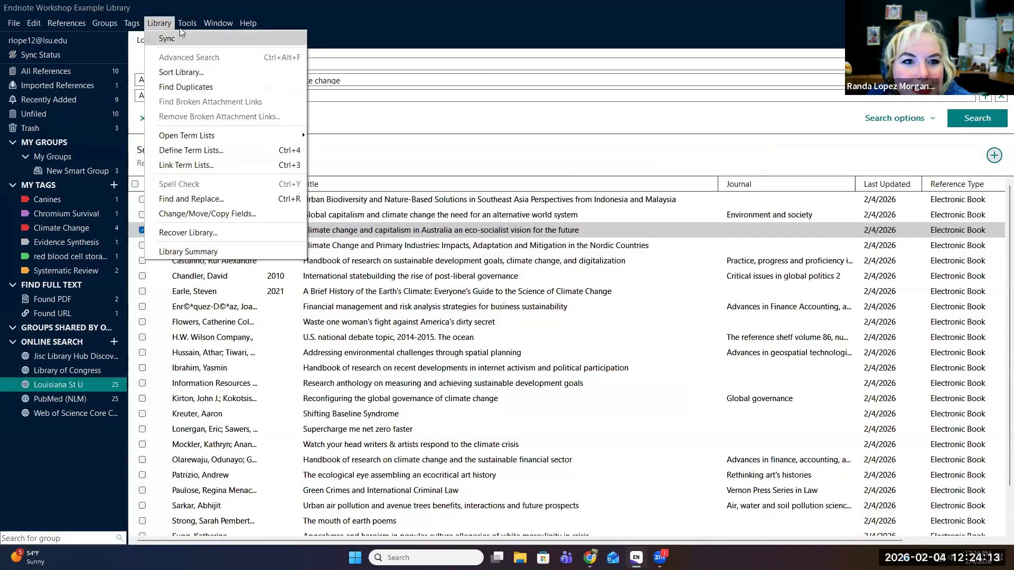
{"action": "mouse_move", "coordinate": [181, 25]}
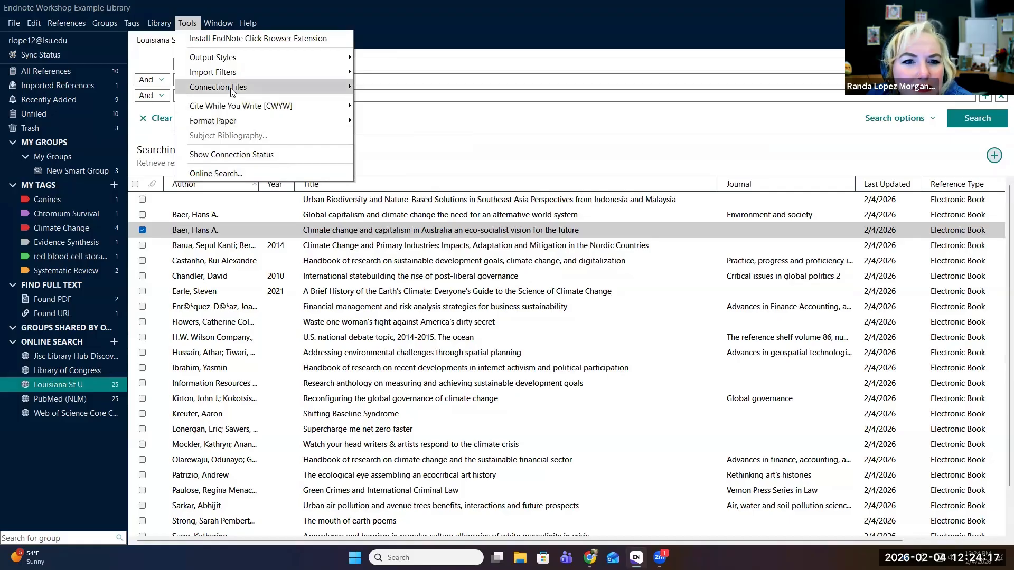
{"action": "mouse_move", "coordinate": [235, 87]}
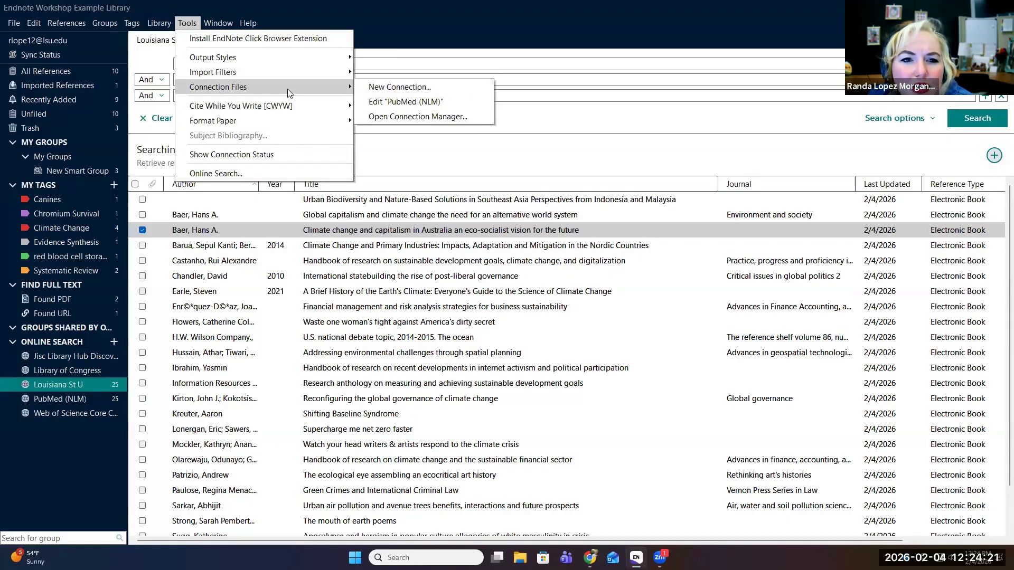
{"action": "left_click", "coordinate": [409, 112]}
{"action": "scroll", "coordinate": [204, 182], "scroll_direction": "down", "scroll_amount": 3}
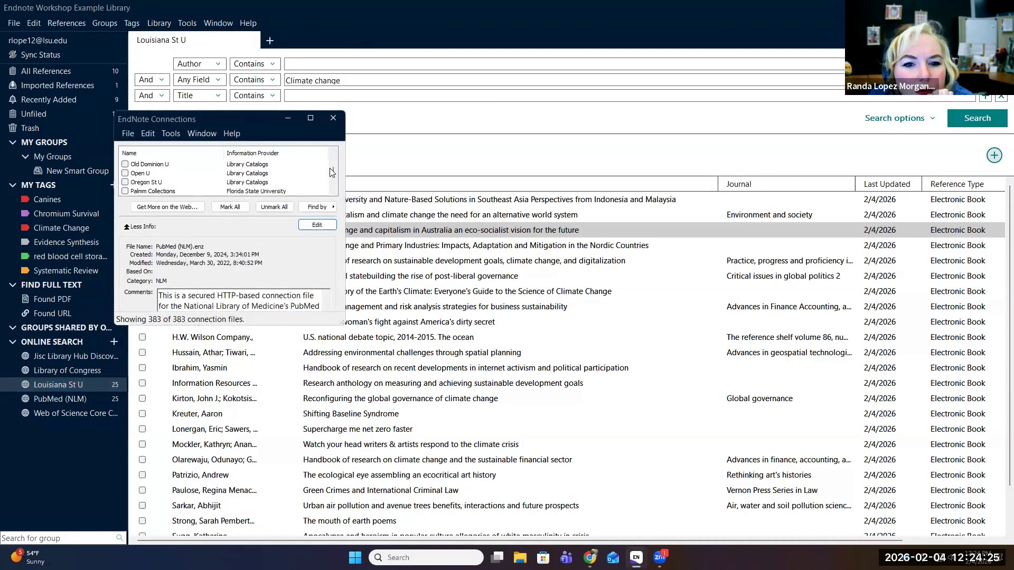
{"action": "left_click", "coordinate": [310, 116]}
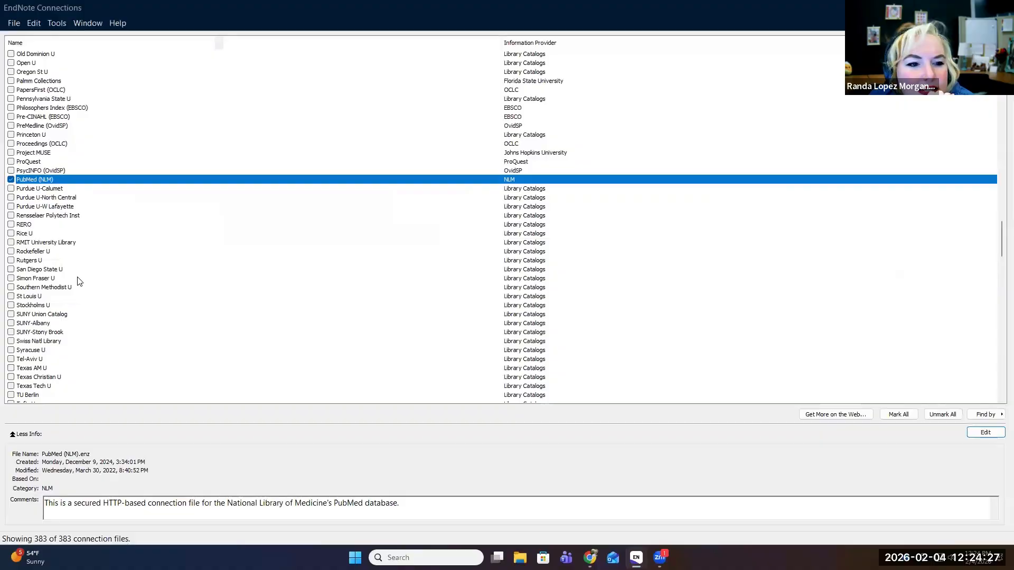
- Browse the installed connection files in the Connection Manager to see which library catalogs and databases are available
{"action": "scroll", "coordinate": [79, 281], "scroll_direction": "up", "scroll_amount": 20}
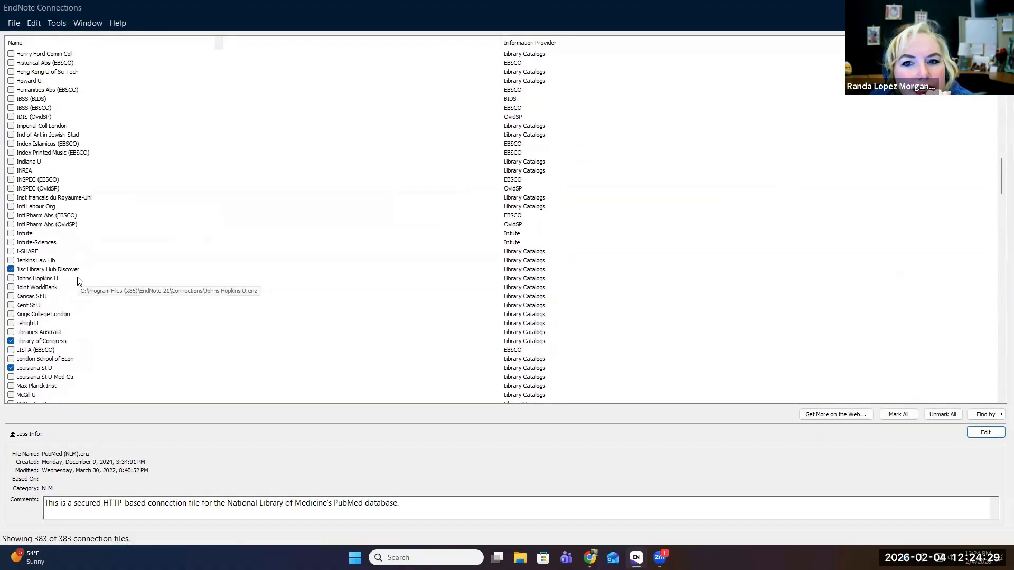
{"action": "scroll", "coordinate": [57, 264], "scroll_direction": "down", "scroll_amount": 6}
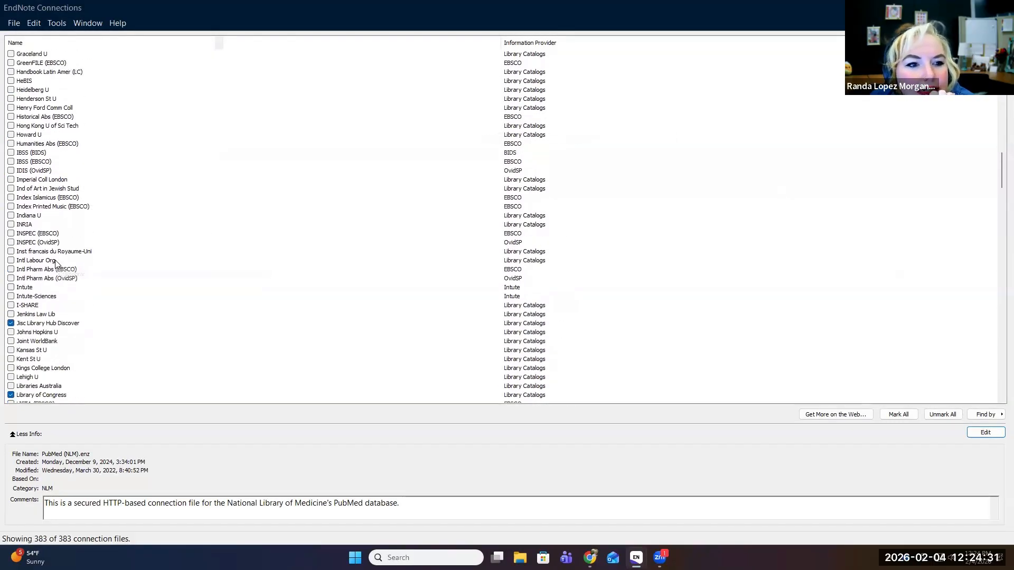
{"action": "scroll", "coordinate": [57, 264], "scroll_direction": "down", "scroll_amount": 13}
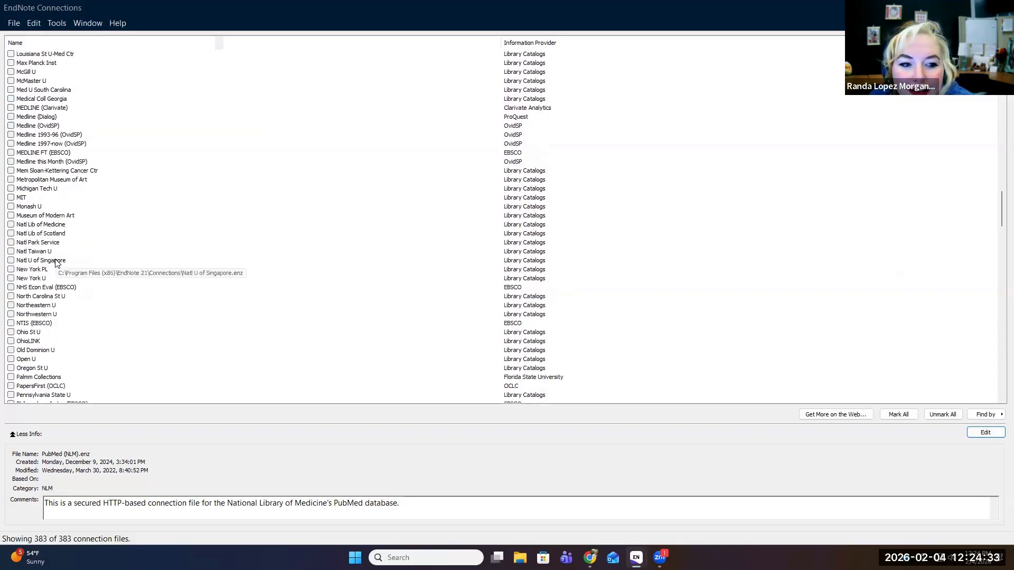
{"action": "scroll", "coordinate": [56, 264], "scroll_direction": "down", "scroll_amount": 20}
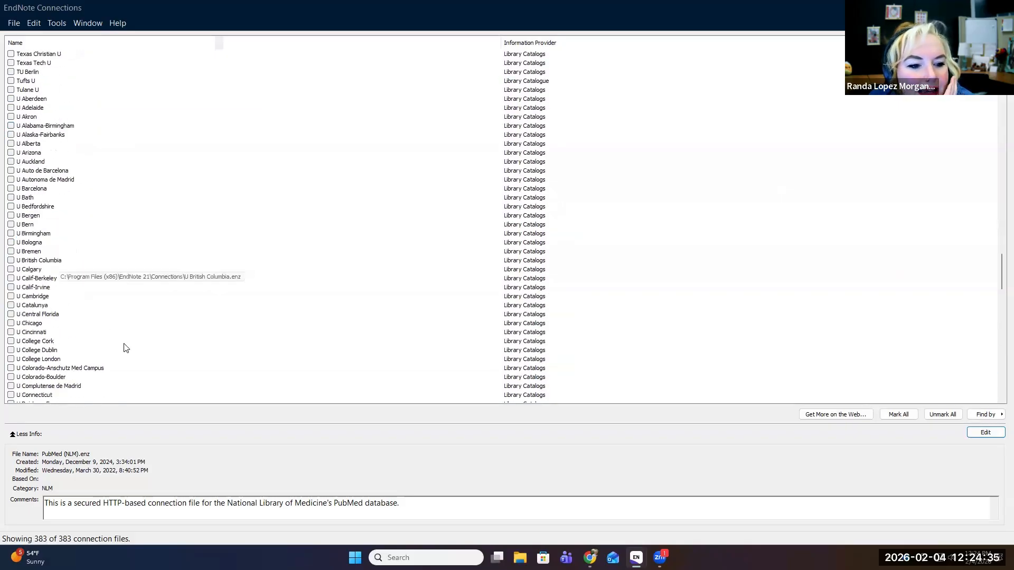
- Open the EndNote website's Connection Files page for more connections, and look over its list of information providers
{"action": "left_click", "coordinate": [825, 417]}
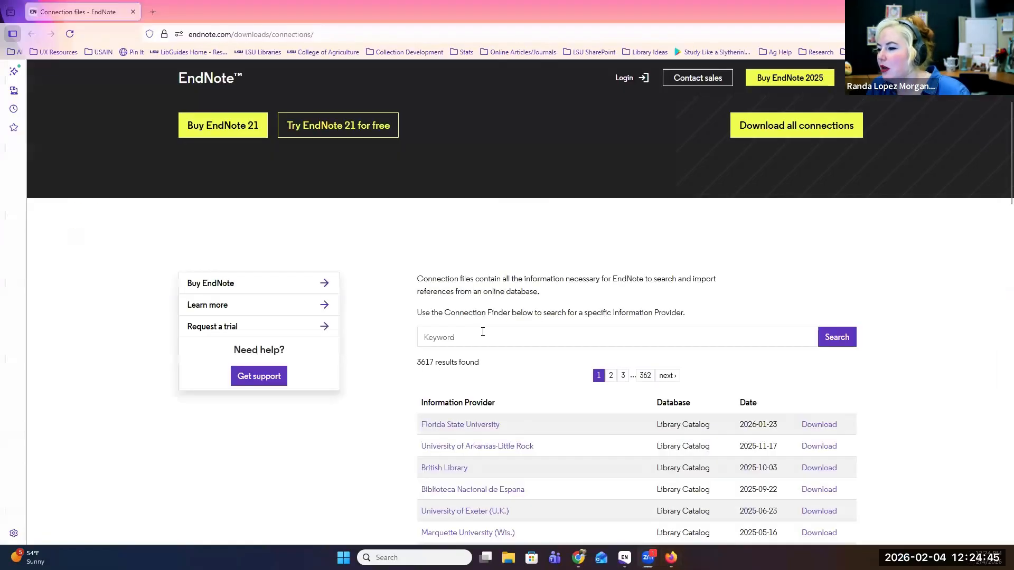
{"action": "scroll", "coordinate": [508, 394], "scroll_direction": "down", "scroll_amount": 1}
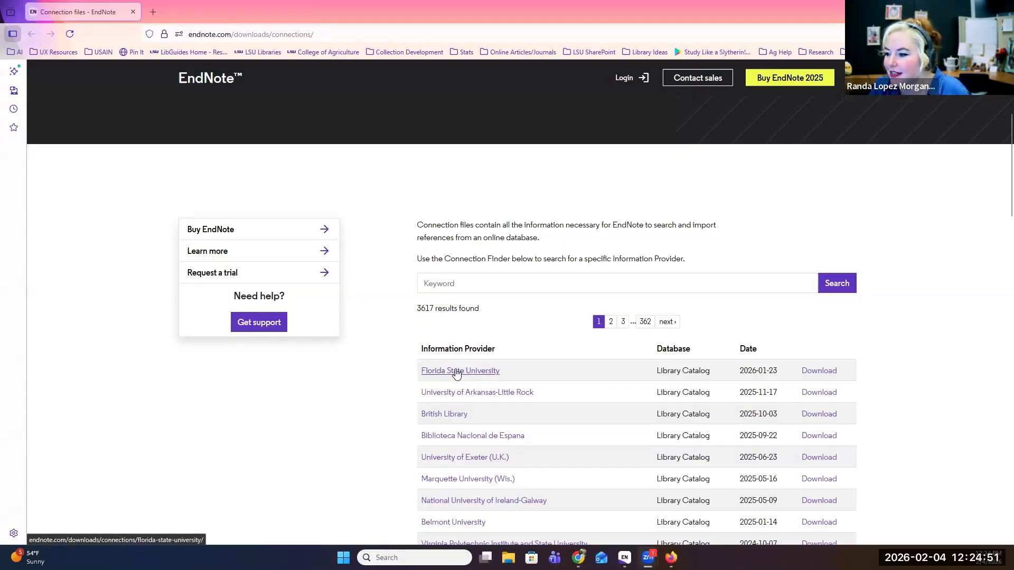
{"action": "scroll", "coordinate": [457, 373], "scroll_direction": "down", "scroll_amount": 2}
{"action": "scroll", "coordinate": [454, 380], "scroll_direction": "up", "scroll_amount": 5}
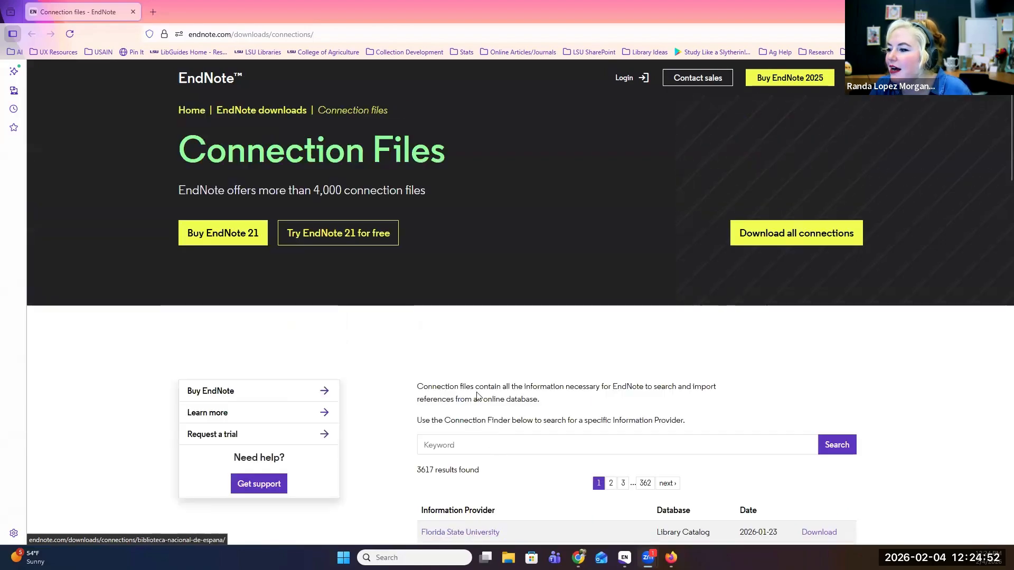
- Search the Connection Finder for "Louisiana State University" and download the connection file for the Louisiana State University library catalog
{"action": "left_click", "coordinate": [489, 454]}
{"action": "type", "text": "Louisi"}
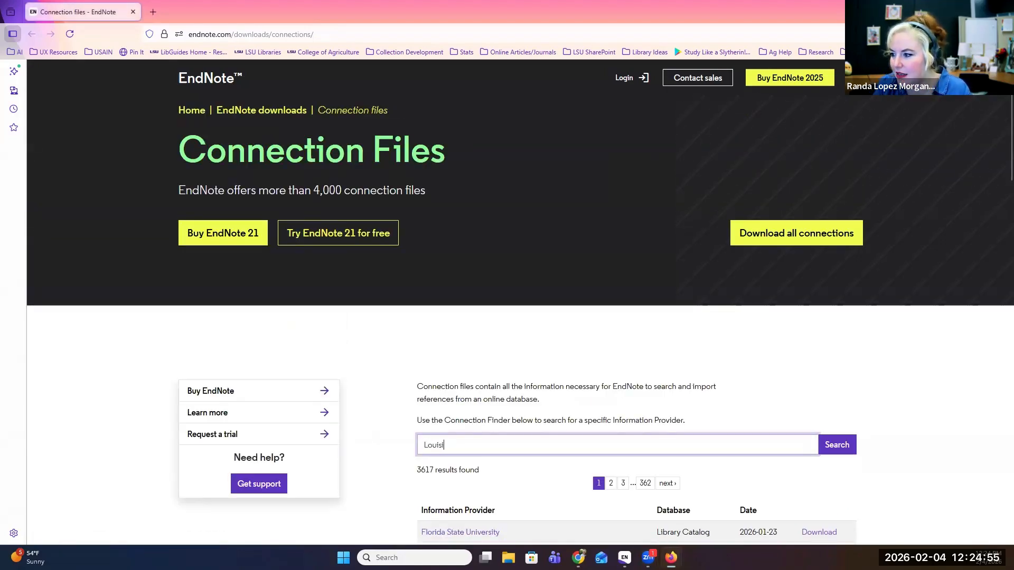
{"action": "type", "text": "ana State U"}
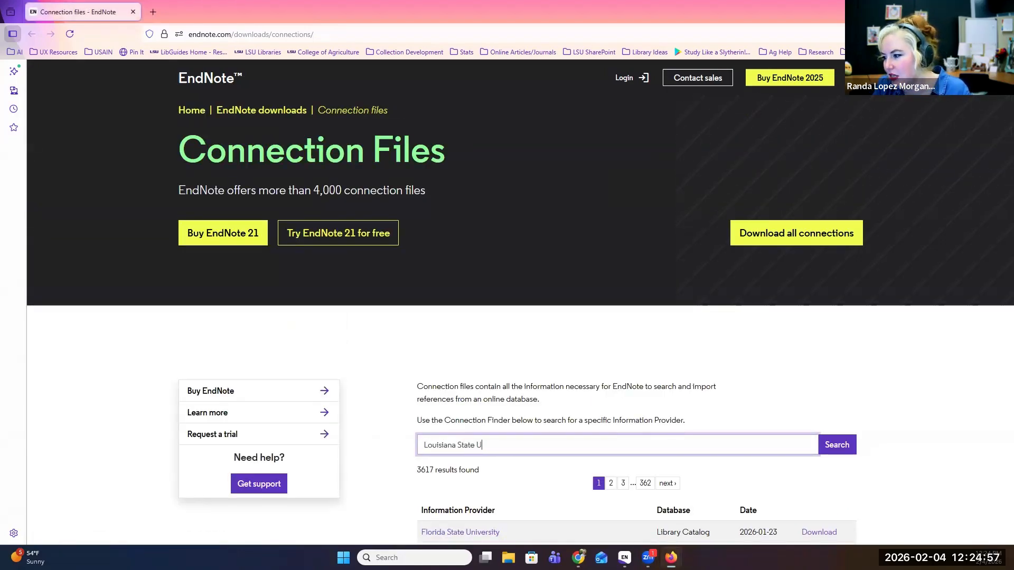
{"action": "type", "text": "niversity"}
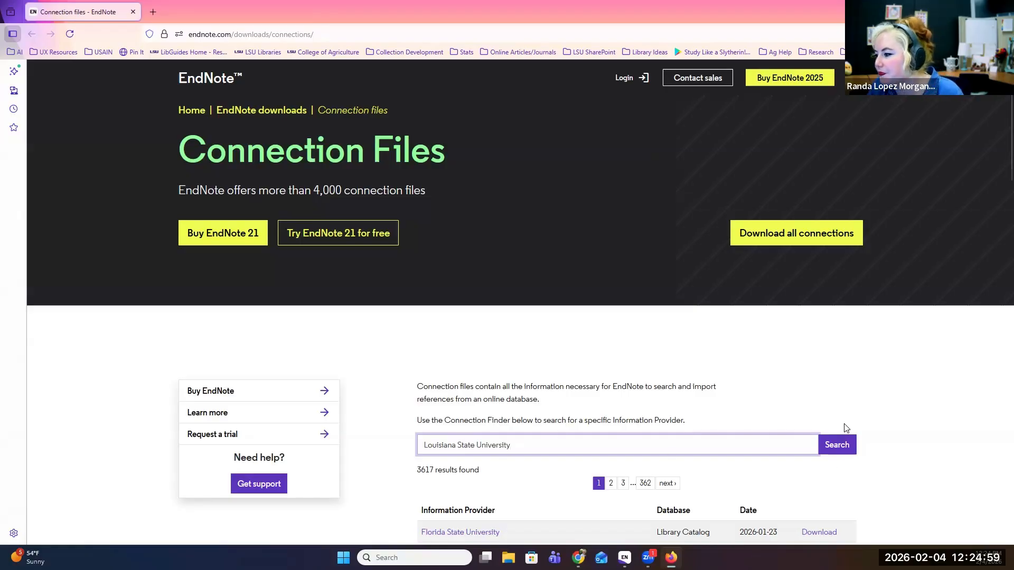
{"action": "left_click", "coordinate": [837, 444]}
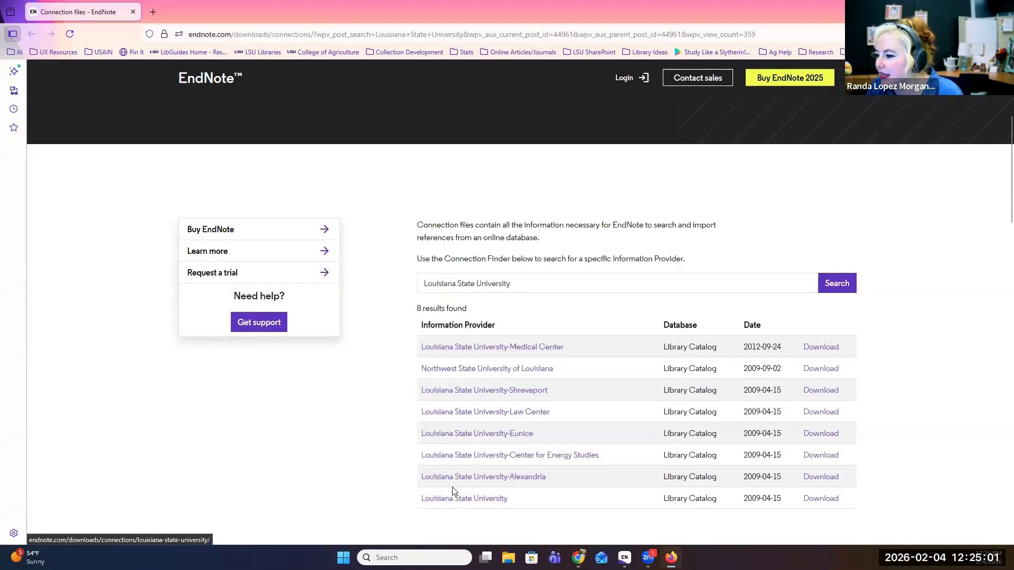
{"action": "left_click", "coordinate": [835, 500]}
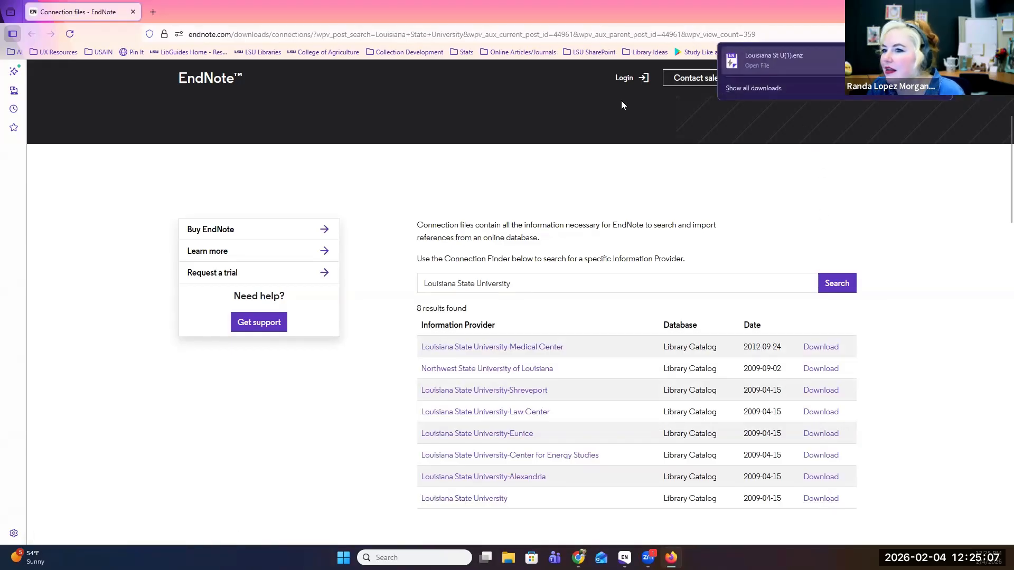
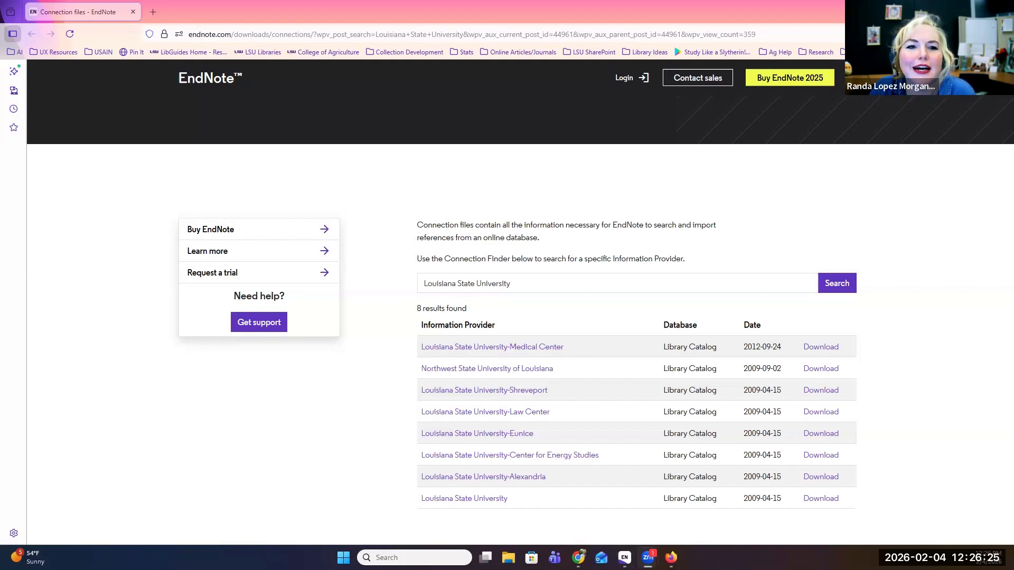
- Switch back to EndNote, display the Louisiana St U online search, and reopen the Connection Manager maximized
{"action": "key", "text": "alt+Tab"}
{"action": "left_click", "coordinate": [65, 386]}
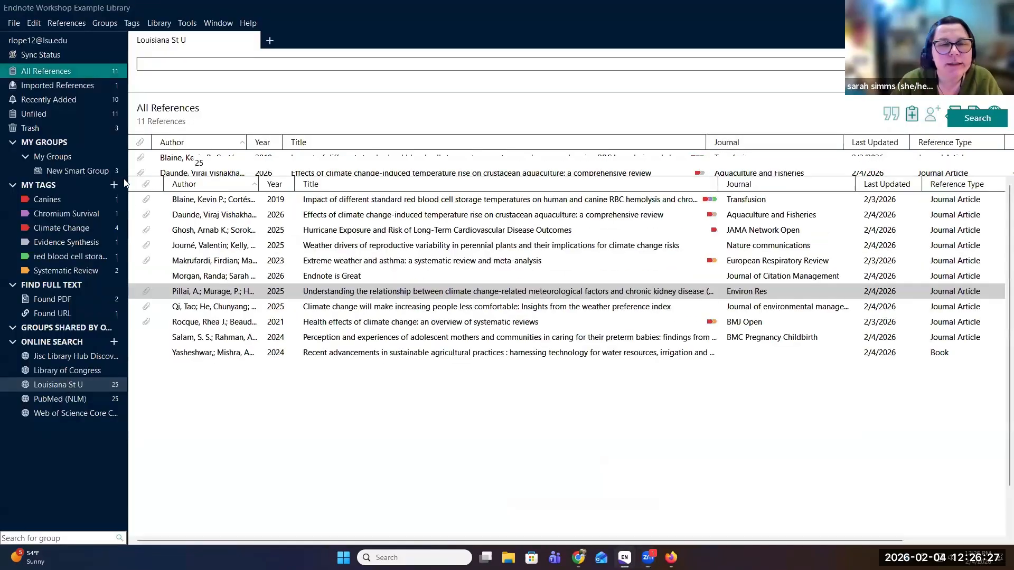
{"action": "left_click", "coordinate": [159, 20]}
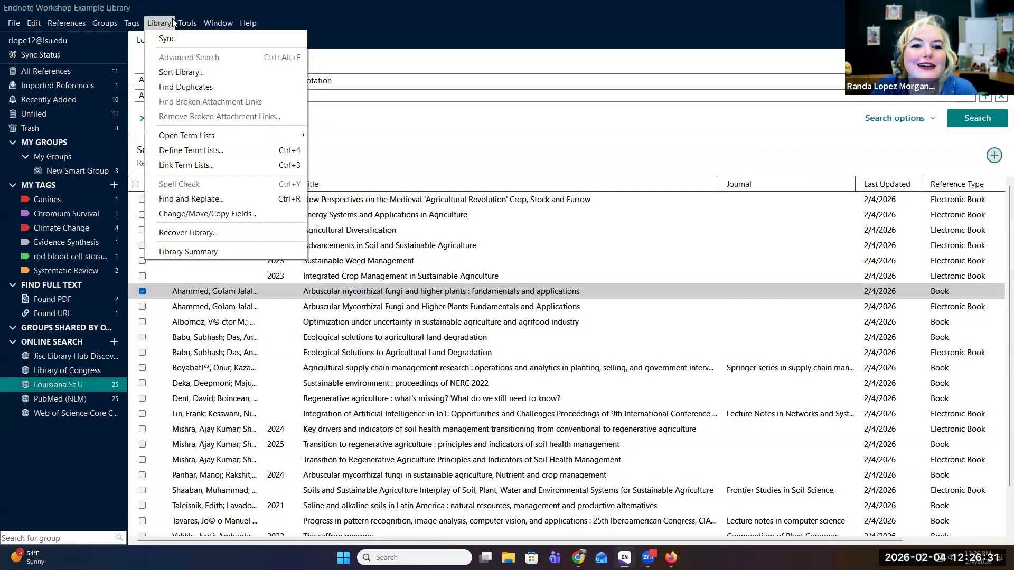
{"action": "mouse_move", "coordinate": [187, 24]}
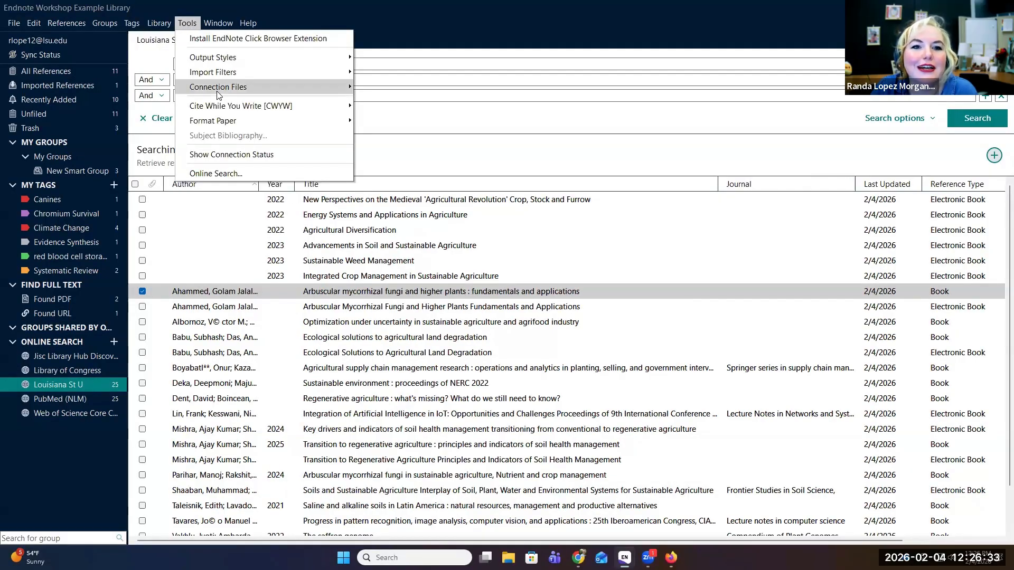
{"action": "mouse_move", "coordinate": [217, 88]}
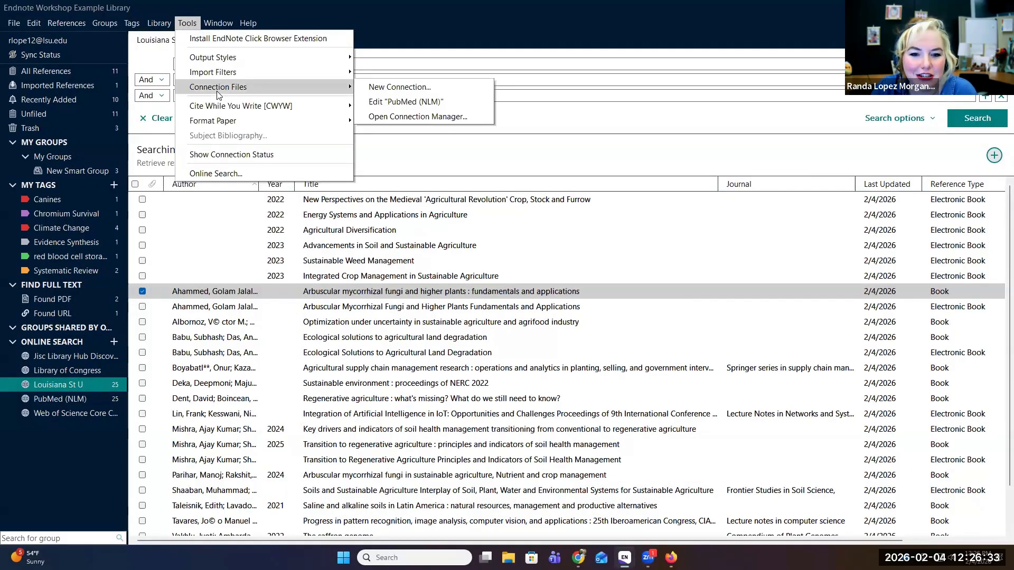
{"action": "left_click", "coordinate": [428, 117]}
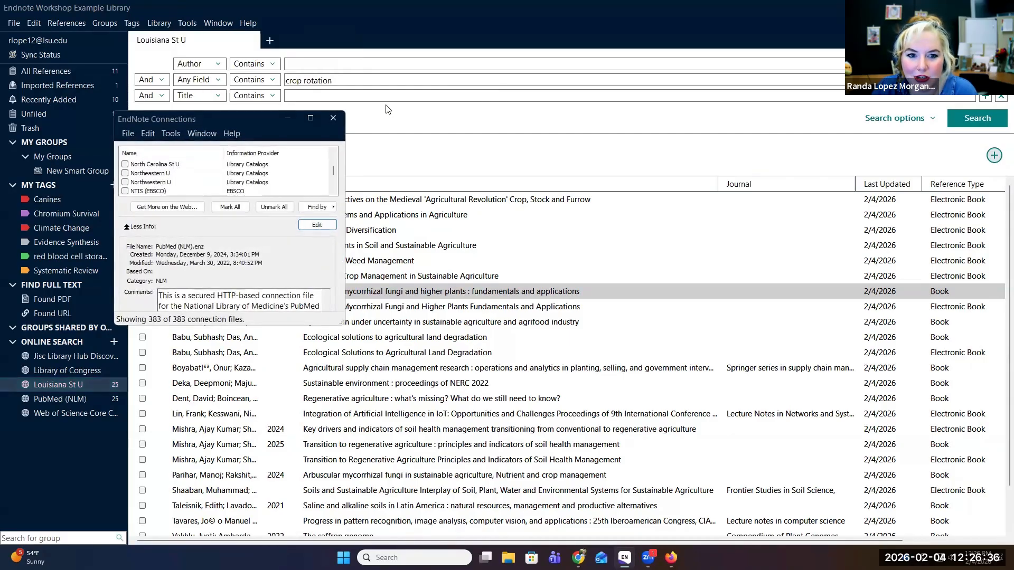
{"action": "left_click", "coordinate": [317, 115]}
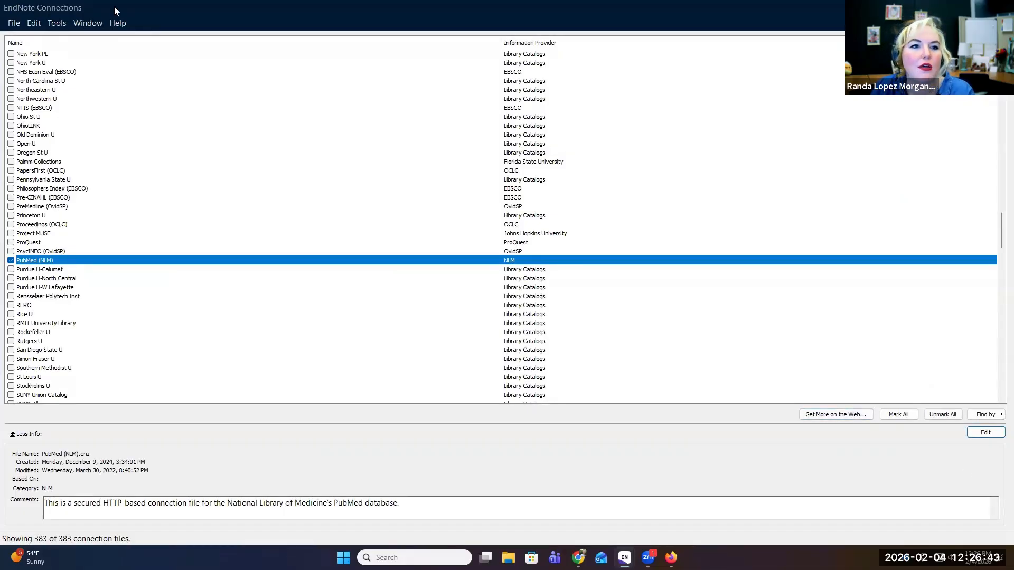
- Browse the Downloads folder with all file types shown, select the downloaded Louisiana St U(1) connection file, and cancel opening it
{"action": "left_click", "coordinate": [14, 24]}
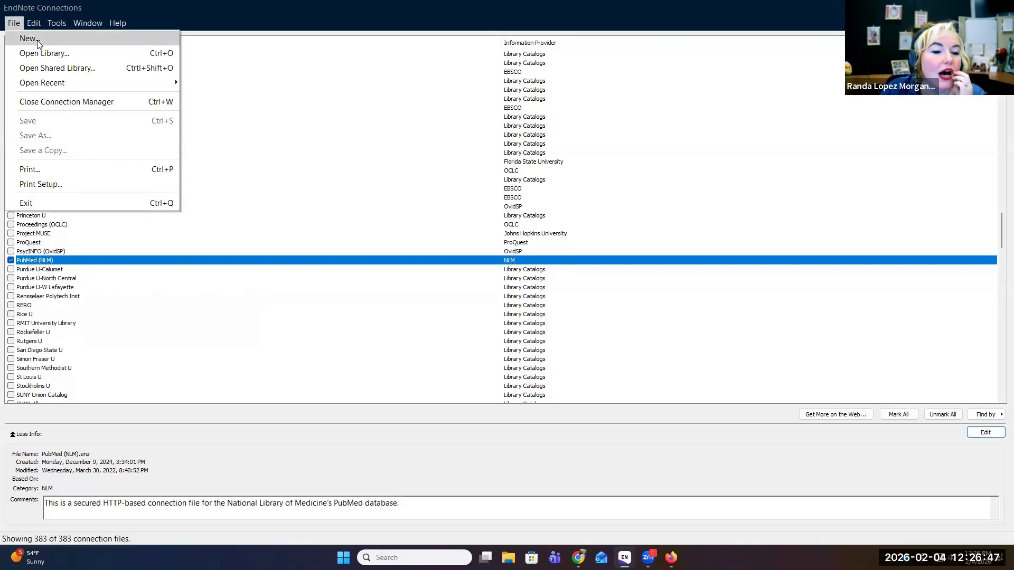
{"action": "left_click", "coordinate": [43, 53]}
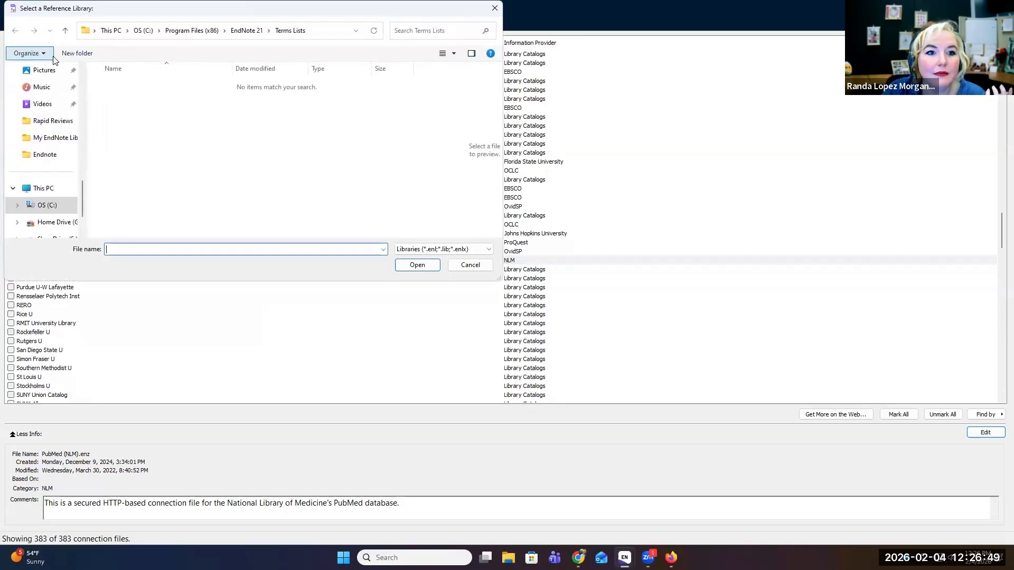
{"action": "scroll", "coordinate": [71, 108], "scroll_direction": "up", "scroll_amount": 5}
{"action": "scroll", "coordinate": [60, 198], "scroll_direction": "down", "scroll_amount": 5}
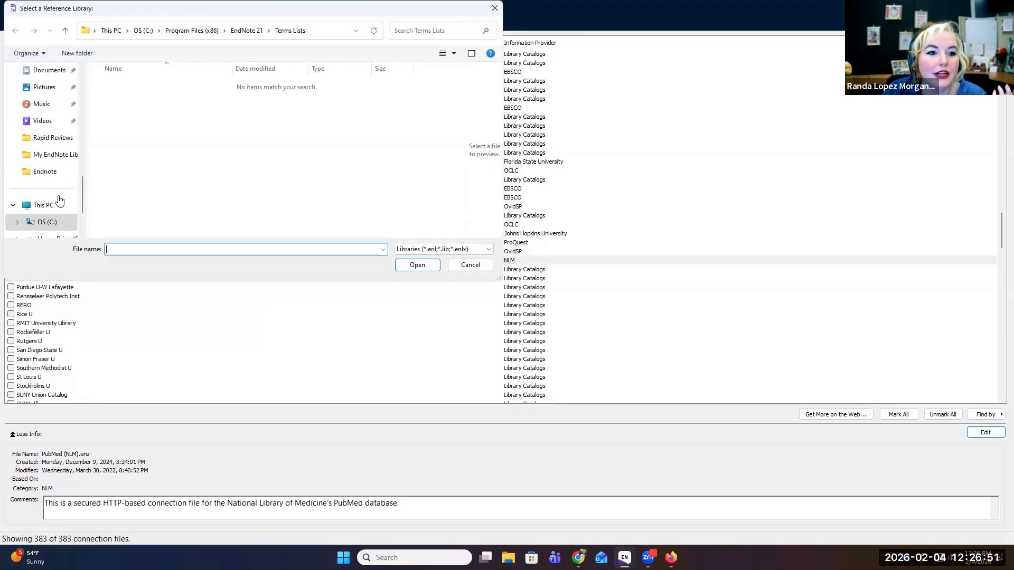
{"action": "scroll", "coordinate": [57, 203], "scroll_direction": "up", "scroll_amount": 5}
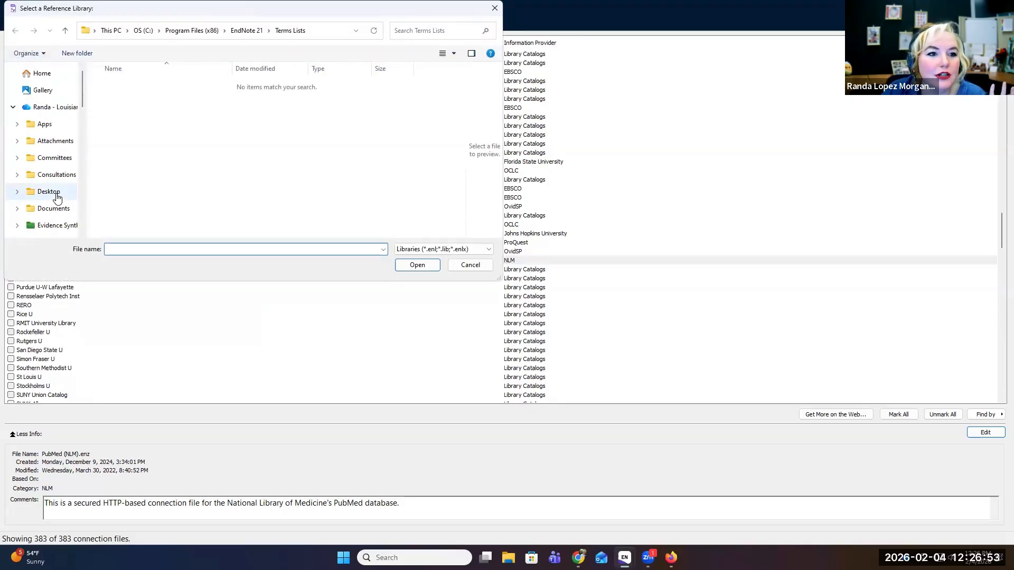
{"action": "scroll", "coordinate": [57, 200], "scroll_direction": "down", "scroll_amount": 3}
{"action": "left_click", "coordinate": [50, 189]}
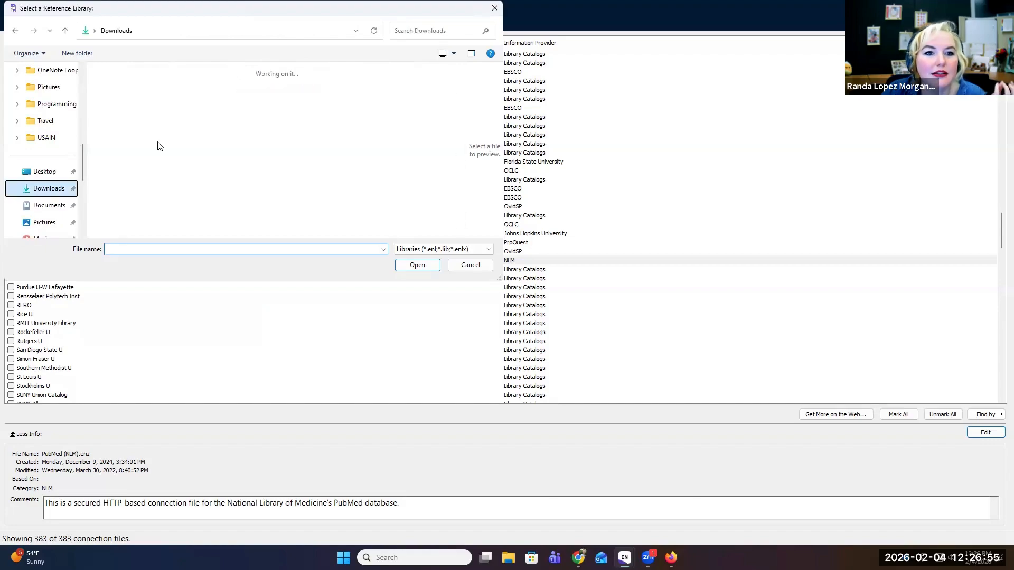
{"action": "left_click", "coordinate": [462, 248]}
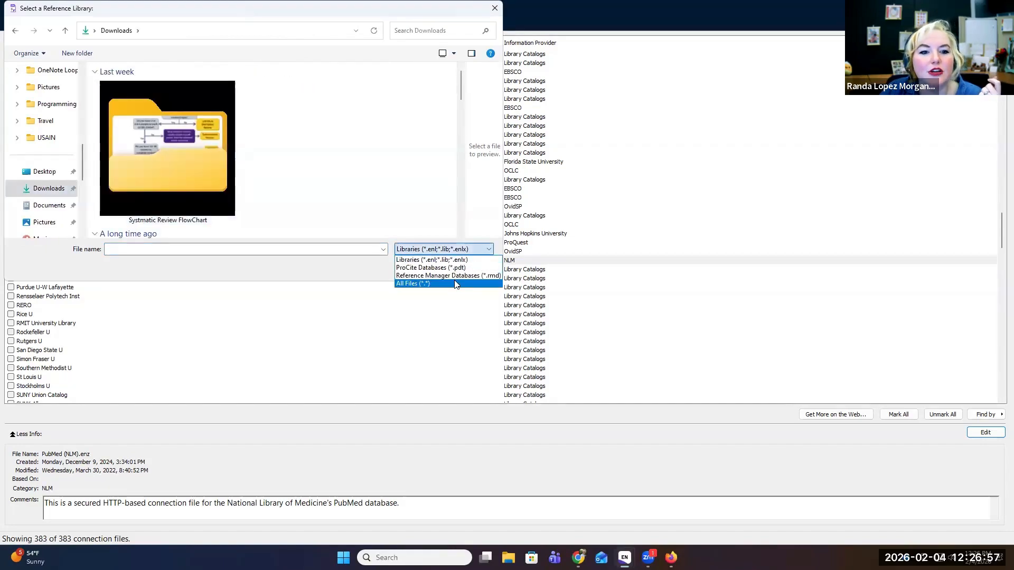
{"action": "left_click", "coordinate": [417, 283]}
{"action": "left_click", "coordinate": [148, 119]}
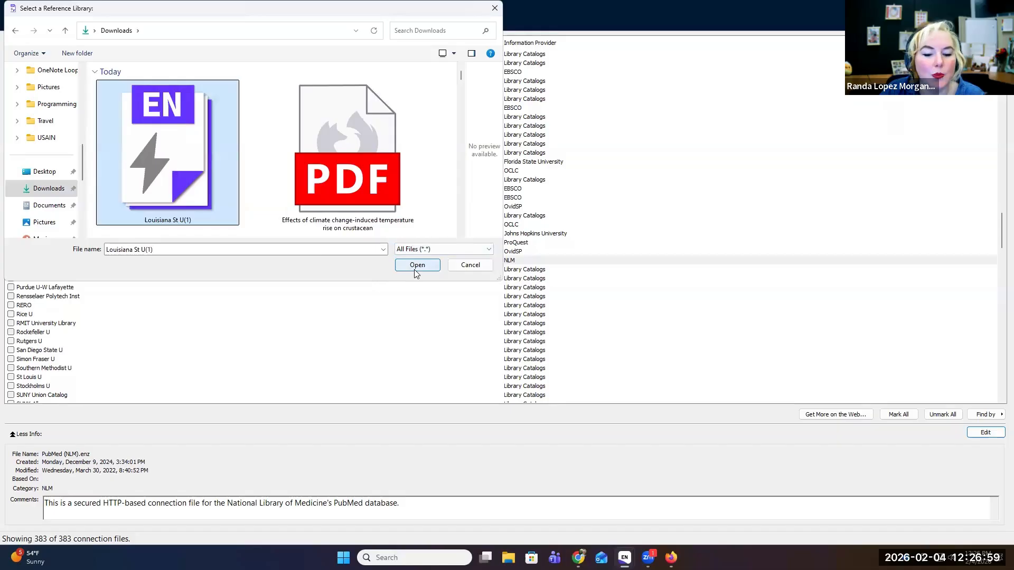
{"action": "left_click", "coordinate": [458, 265]}
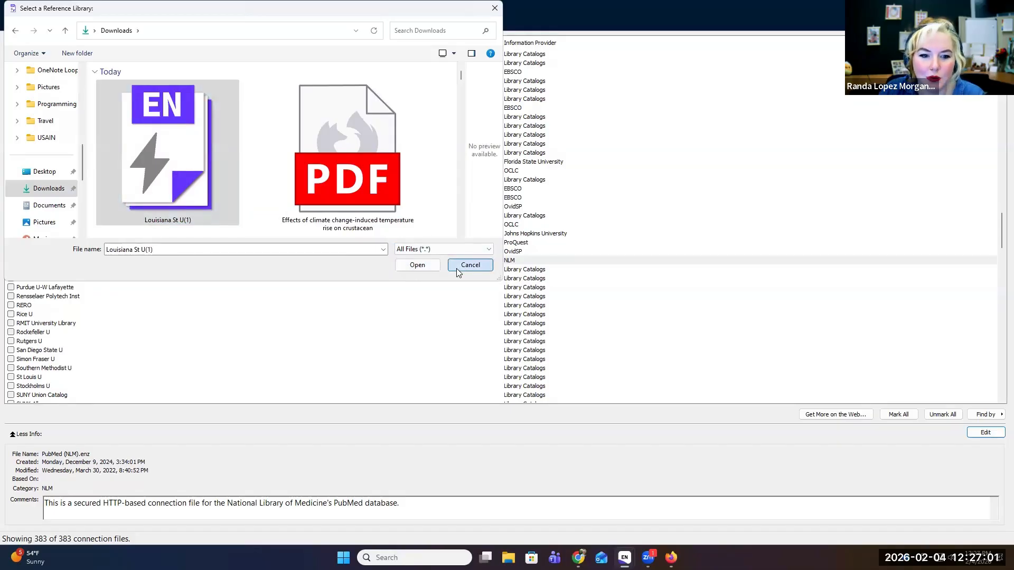
- Close the Connection Manager and replace the Louisiana St U search term with "climate change"
{"action": "scroll", "coordinate": [163, 297], "scroll_direction": "up", "scroll_amount": 12}
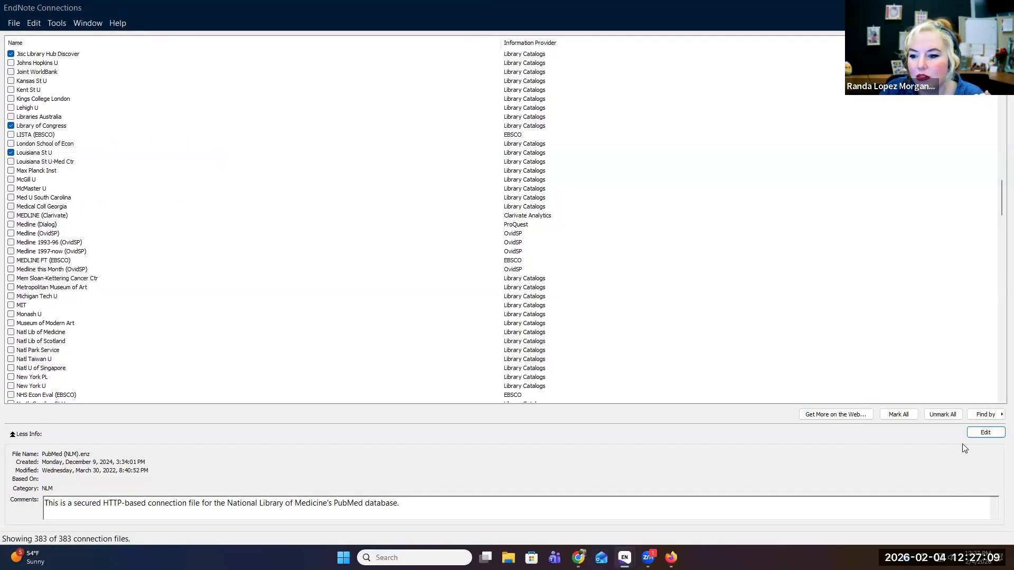
{"action": "left_click", "coordinate": [1001, 8]}
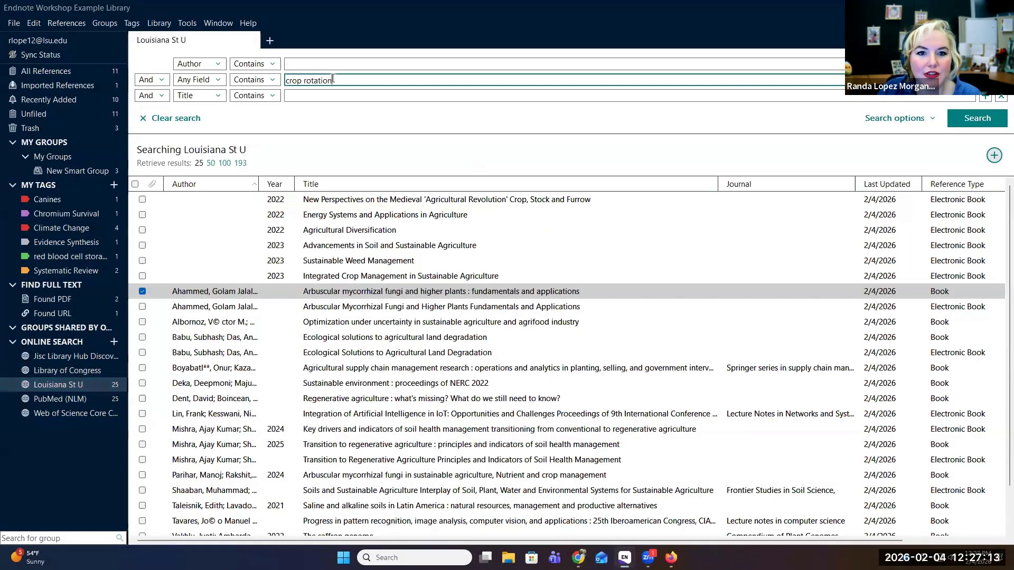
{"action": "left_click_drag", "start_coordinate": [286, 80], "coordinate": [333, 79]}
{"action": "scroll", "coordinate": [713, 467], "scroll_direction": "down", "scroll_amount": 1}
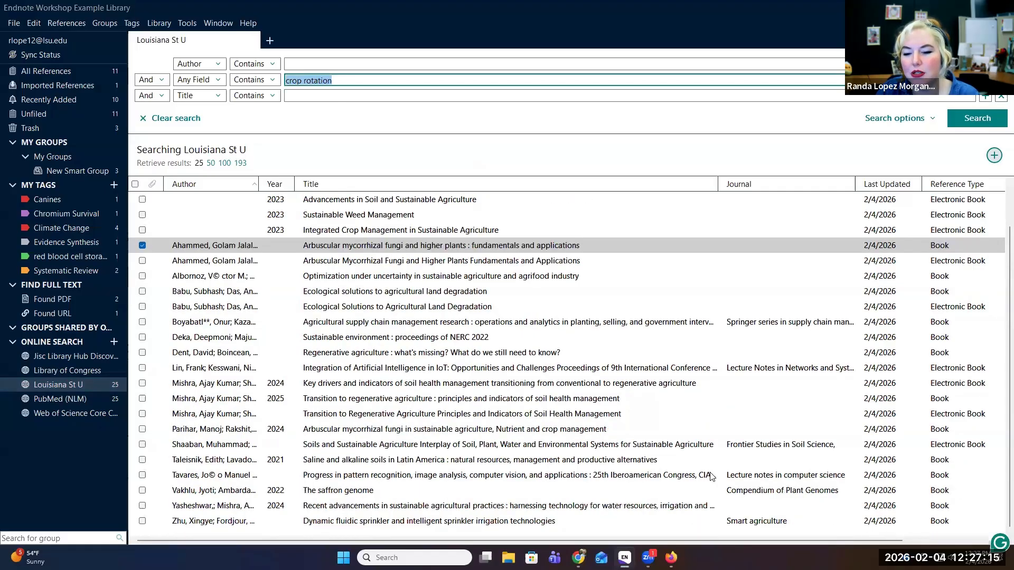
{"action": "scroll", "coordinate": [713, 470], "scroll_direction": "up", "scroll_amount": 1}
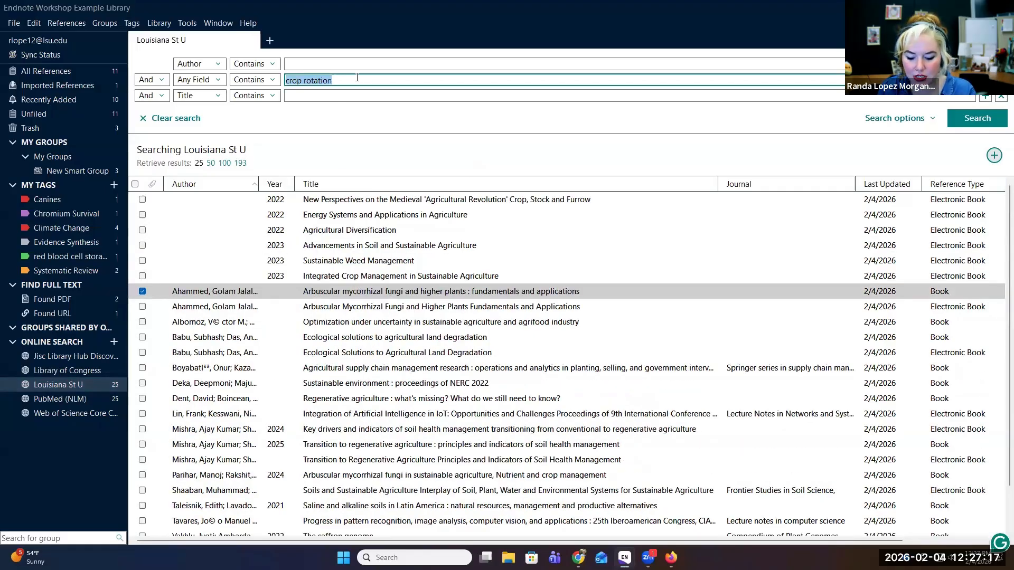
{"action": "type", "text": "climate c"}
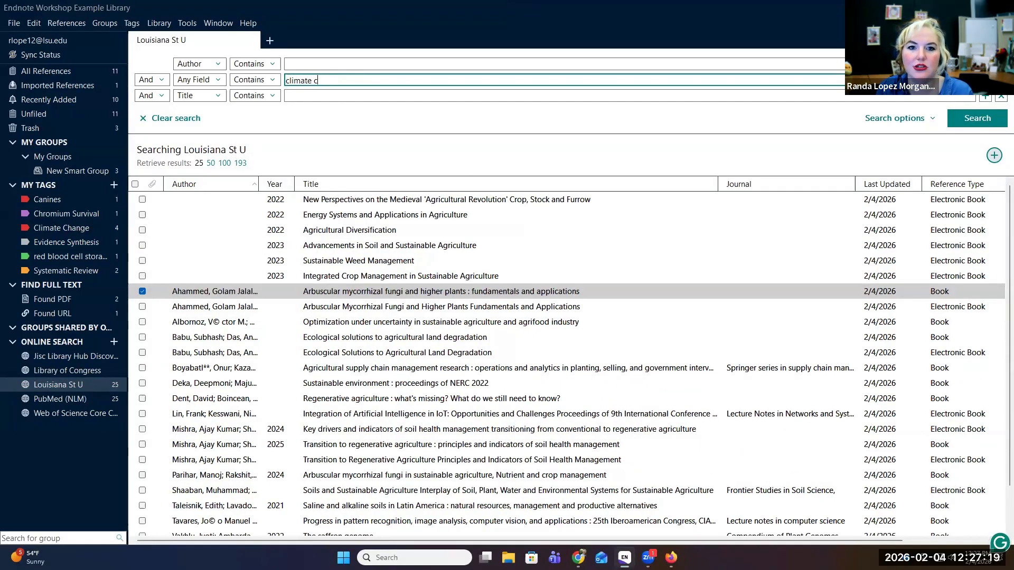
{"action": "type", "text": "hange"}
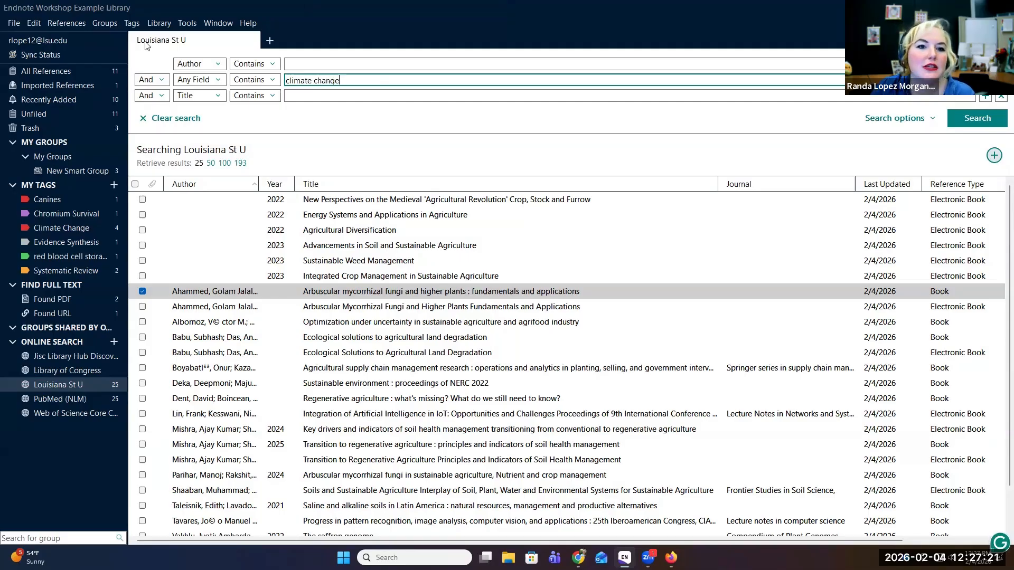
- Change the search field for "climate change" to Keywords and run the Louisiana St U online search
{"action": "left_click", "coordinate": [192, 67]}
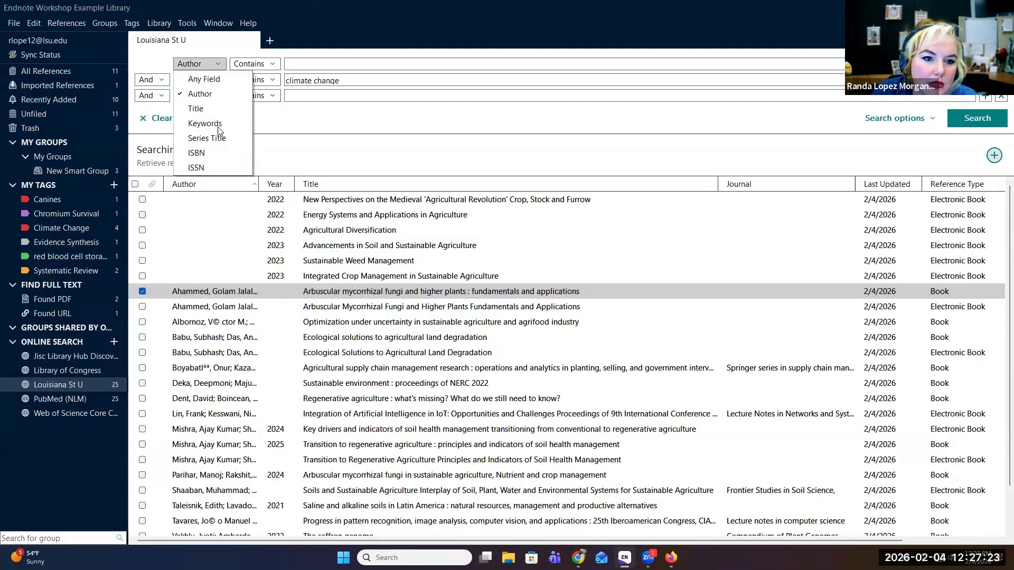
{"action": "left_click", "coordinate": [284, 120]}
{"action": "left_click", "coordinate": [198, 80]}
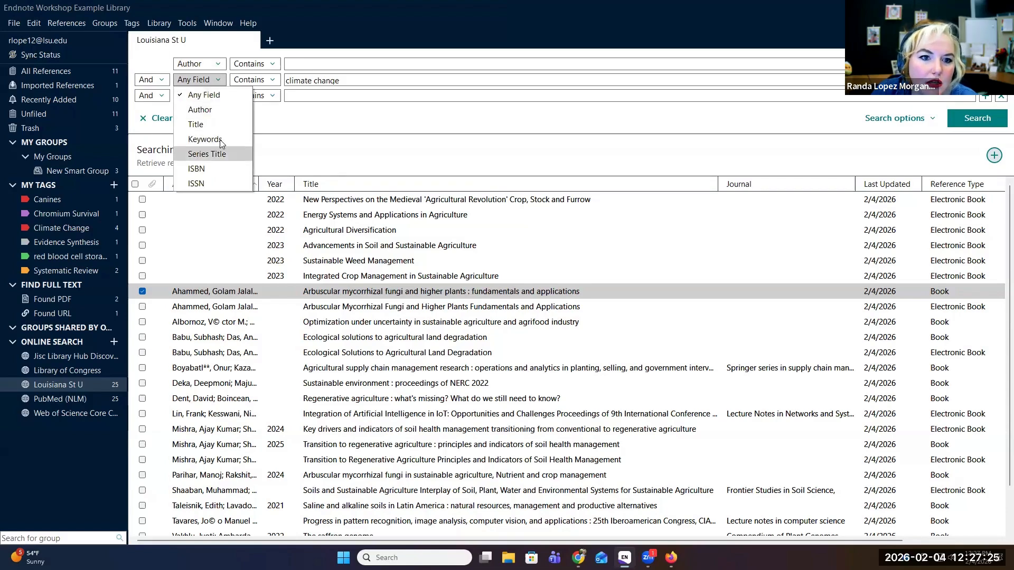
{"action": "key", "text": "Return"}
{"action": "left_click", "coordinate": [974, 124]}
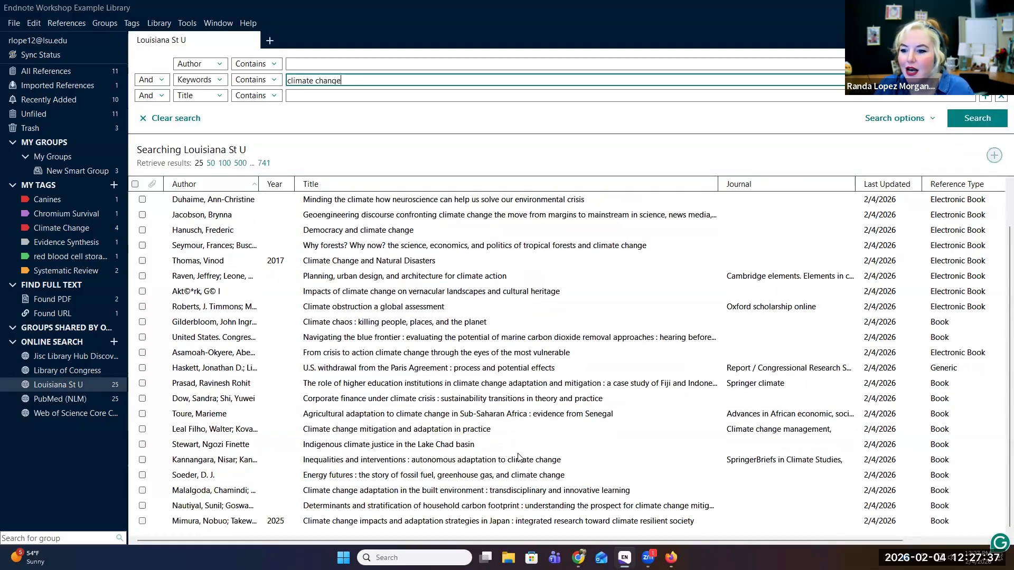
- Select two adjacent results, "From crisis to action" and "U.S. withdrawal from the Paris Agreement", plus "Two degrees" and "Climate chaos"
{"action": "left_click", "coordinate": [976, 353]}
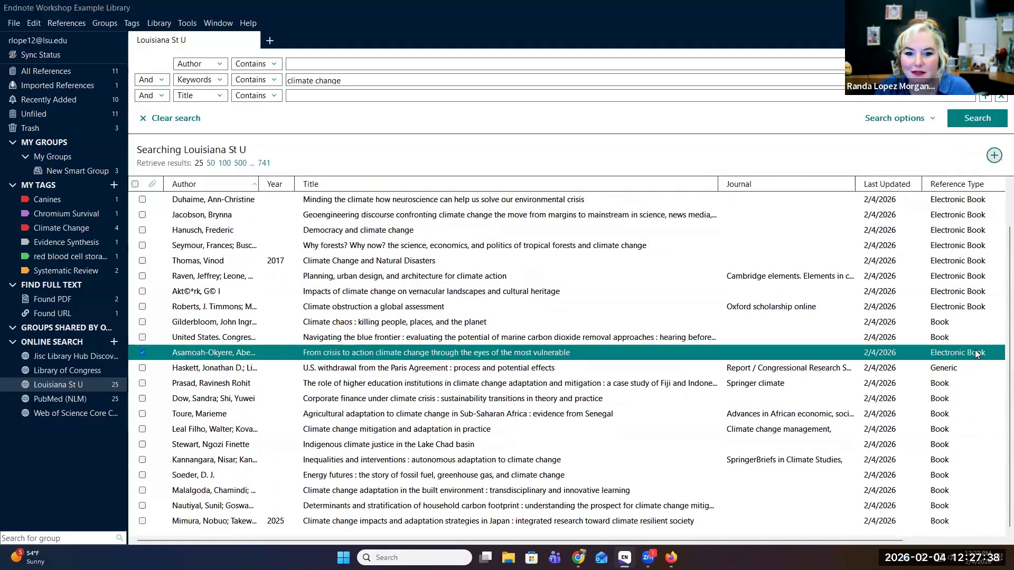
{"action": "left_click", "coordinate": [948, 372], "text": "shift"}
{"action": "scroll", "coordinate": [449, 377], "scroll_direction": "up", "scroll_amount": 1}
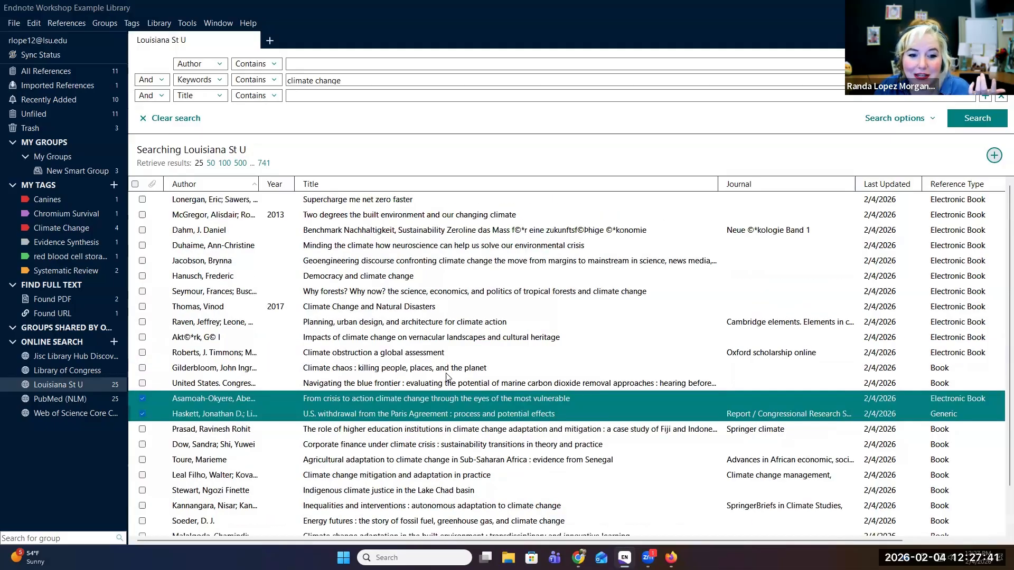
{"action": "left_click", "coordinate": [355, 216], "text": "ctrl"}
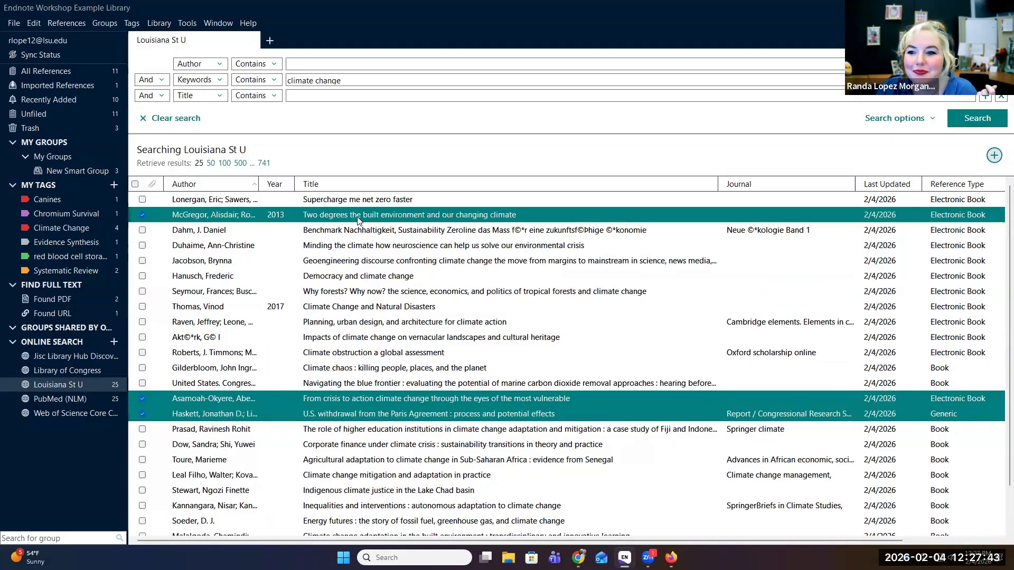
{"action": "left_click", "coordinate": [348, 368], "text": "ctrl"}
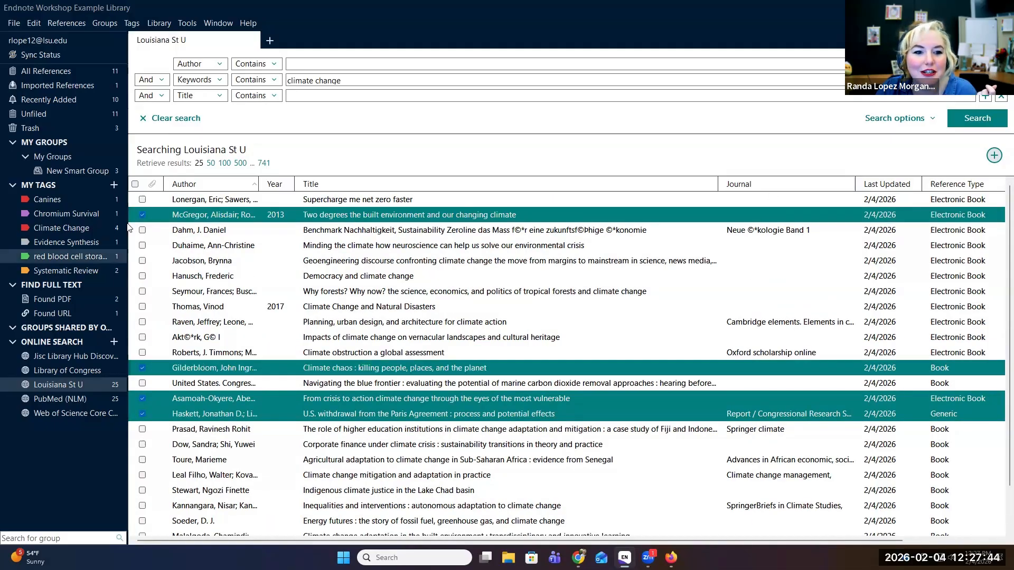
- Select all search results at once, and clear the whole selection again
{"action": "left_click", "coordinate": [141, 200]}
{"action": "left_click", "coordinate": [135, 184]}
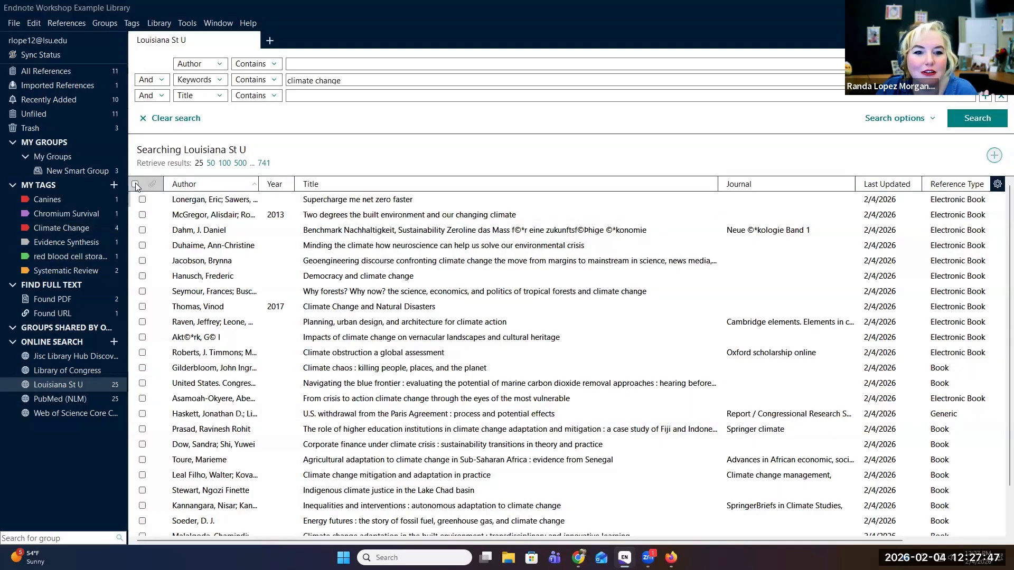
{"action": "left_click", "coordinate": [135, 183]}
{"action": "left_click", "coordinate": [135, 183]}
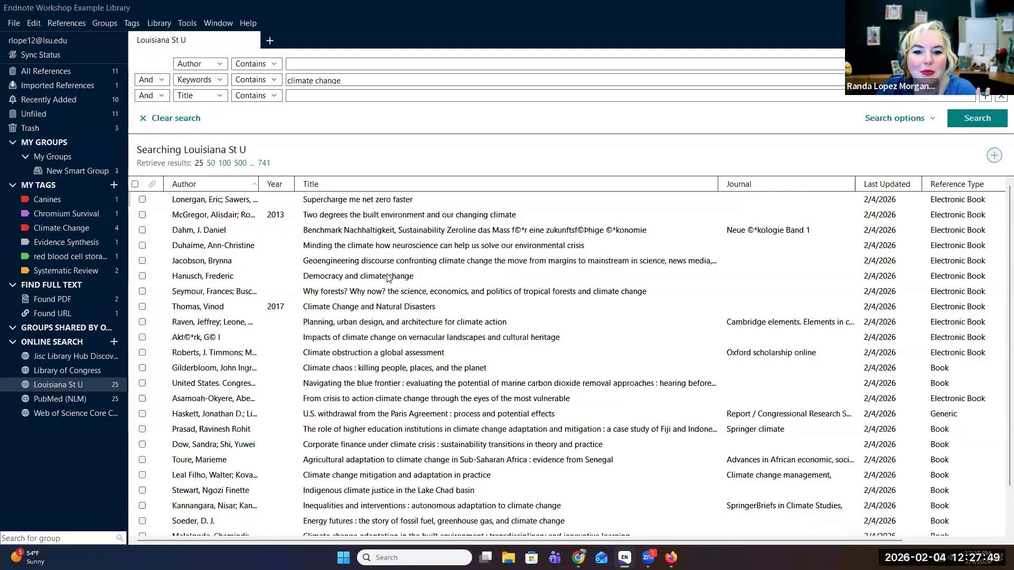
- Add the "Geoengineering discourse confronting climate change" result to the library and display All References
{"action": "left_click", "coordinate": [356, 262]}
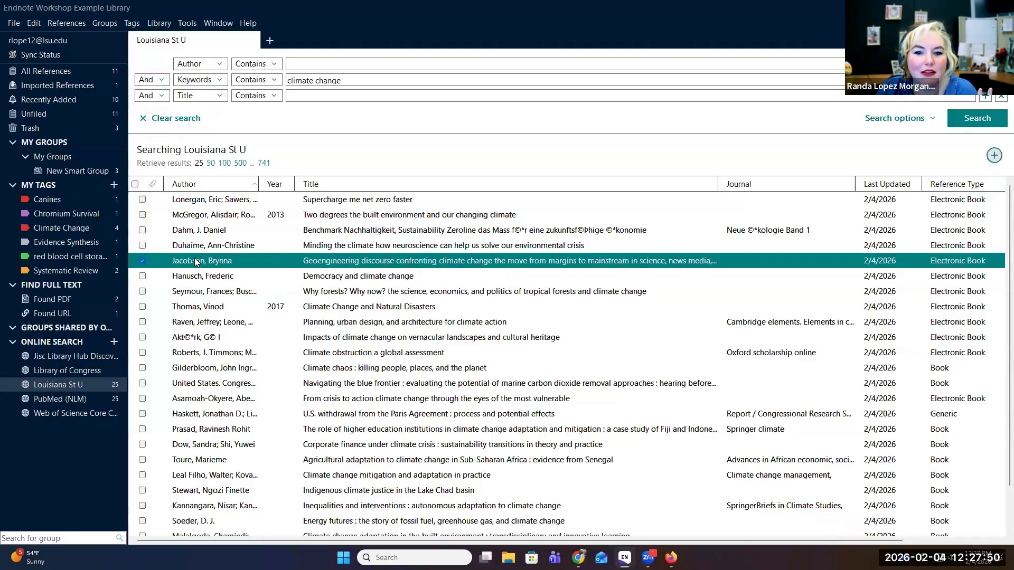
{"action": "left_click", "coordinate": [994, 155]}
{"action": "left_click", "coordinate": [59, 75]}
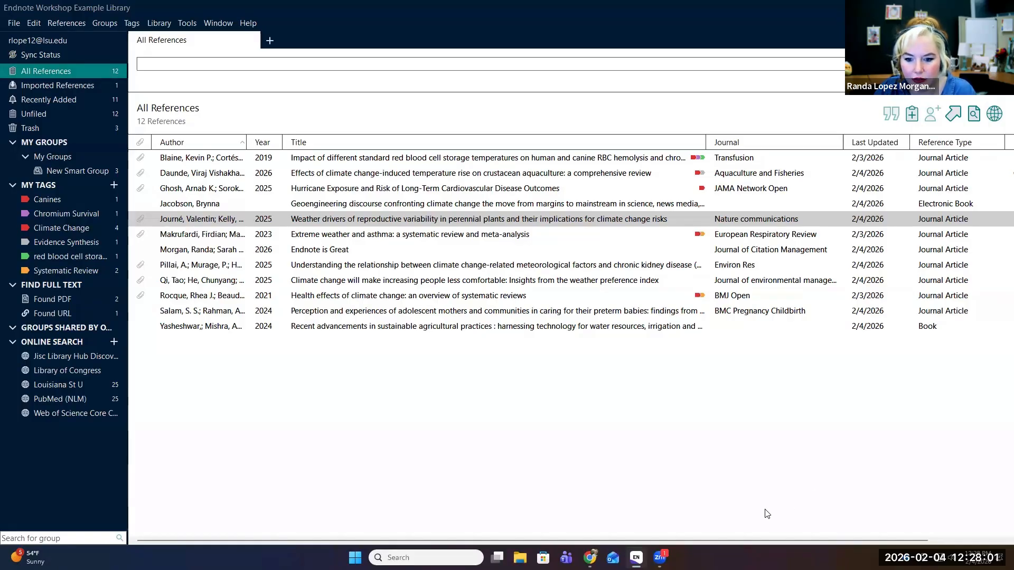
- Switch to a blank Word document and write "This is me writing about climate change. Did you know that incidents of cardiovasular health occurs"
{"action": "key", "text": "super"}
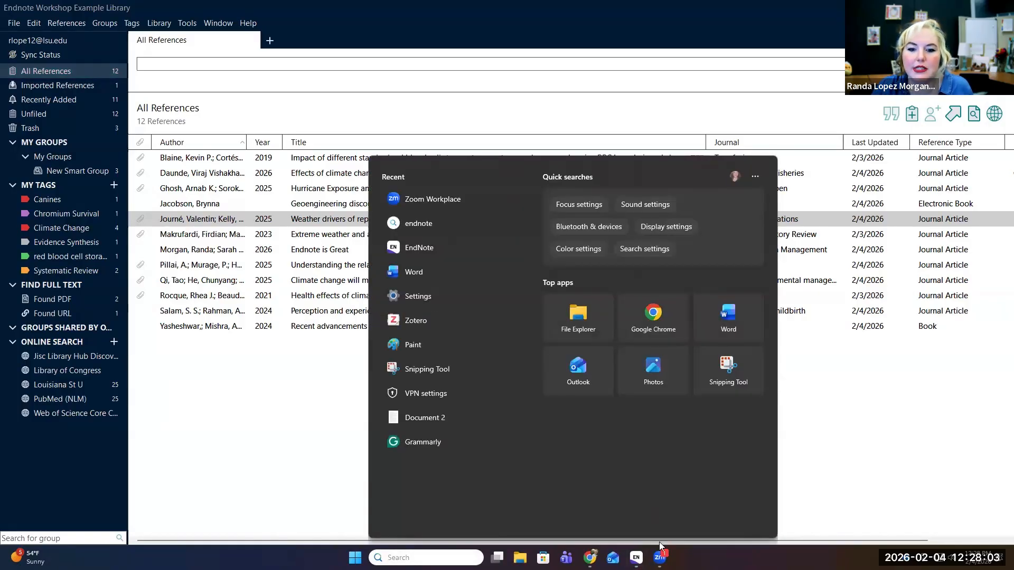
{"action": "left_click", "coordinate": [446, 274]}
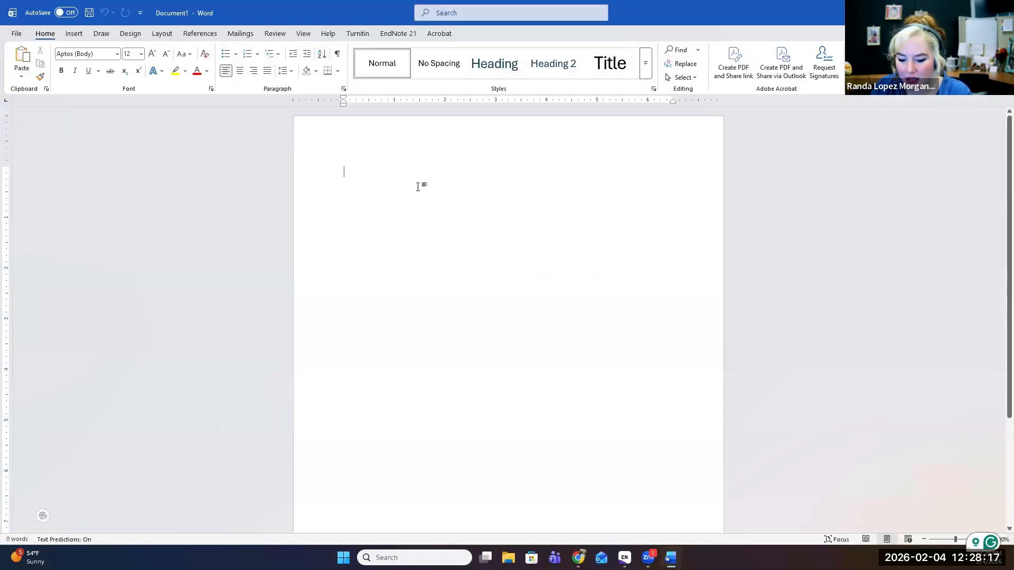
{"action": "type", "text": "This is me "}
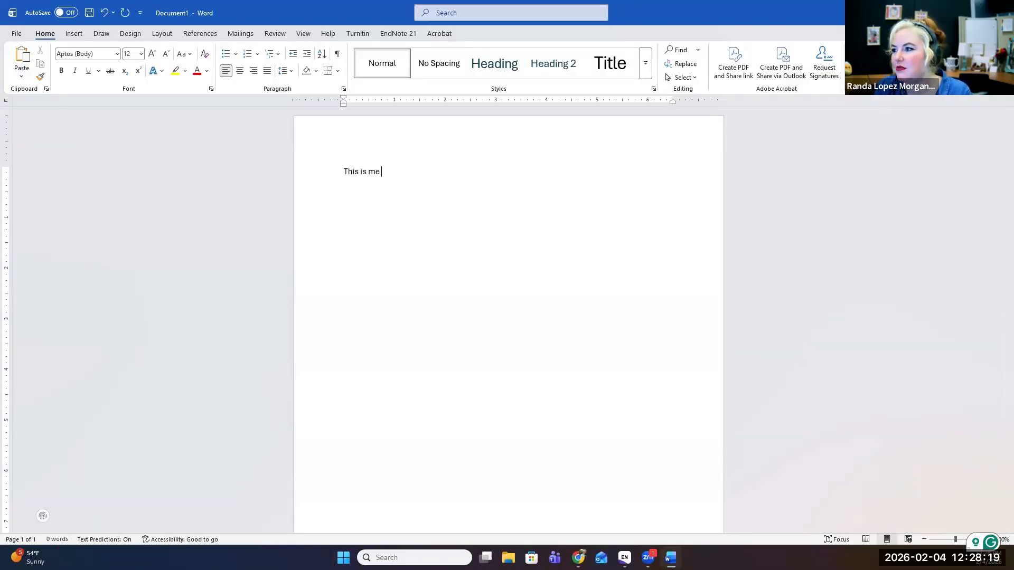
{"action": "type", "text": "writing about climat"}
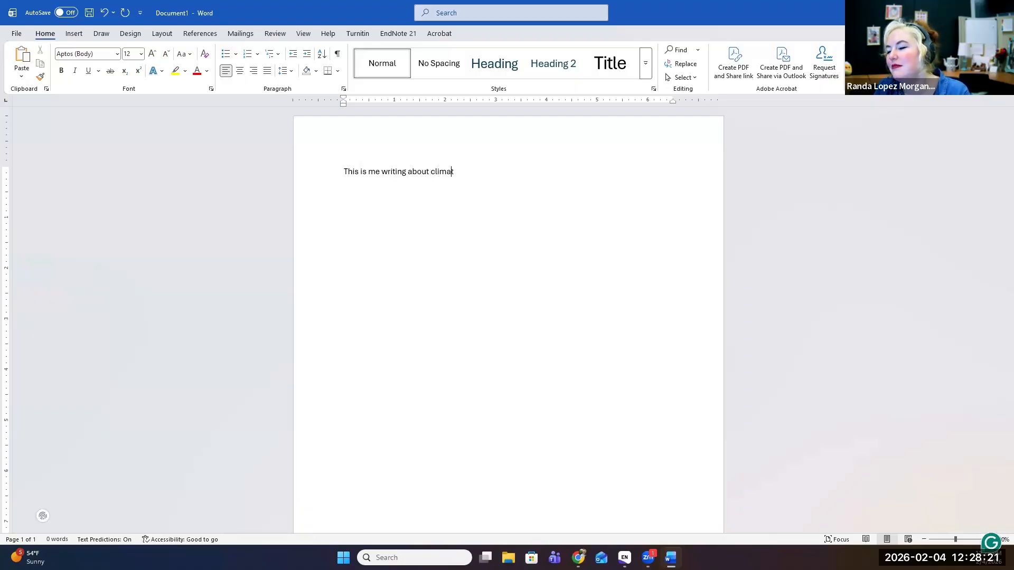
{"action": "type", "text": "e change. Did you "}
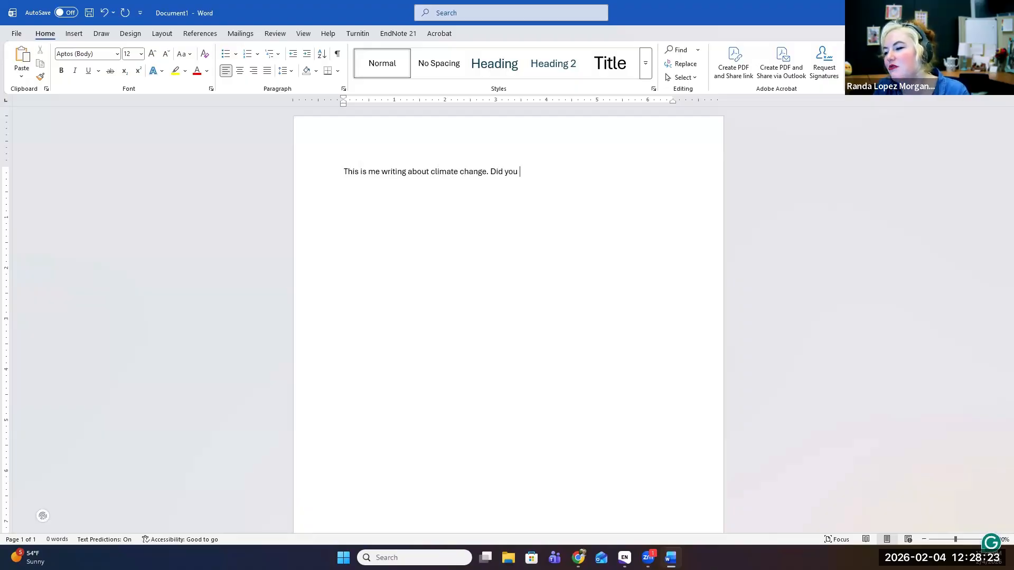
{"action": "type", "text": "know that incident"}
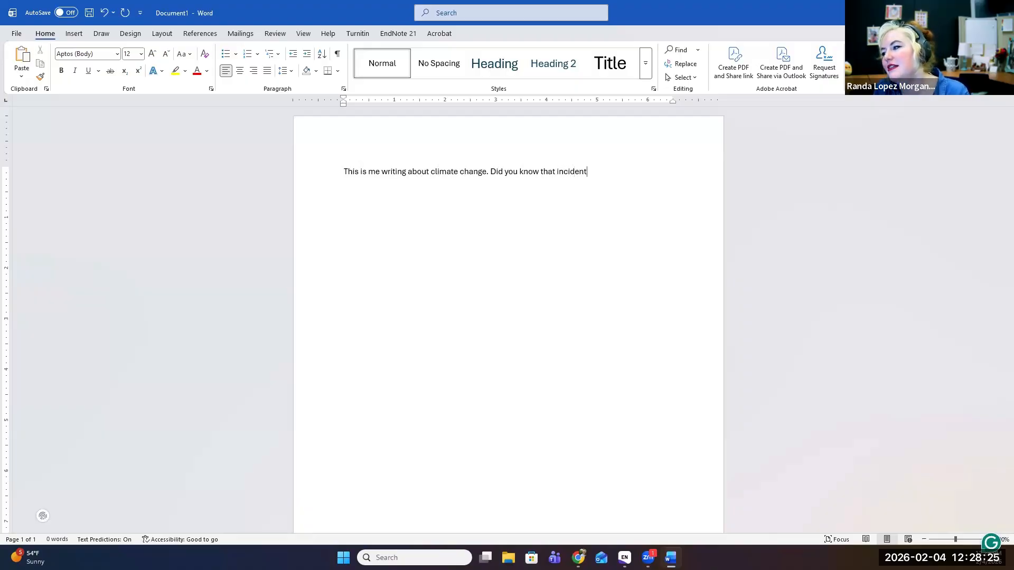
{"action": "type", "text": "s of cardiovas"}
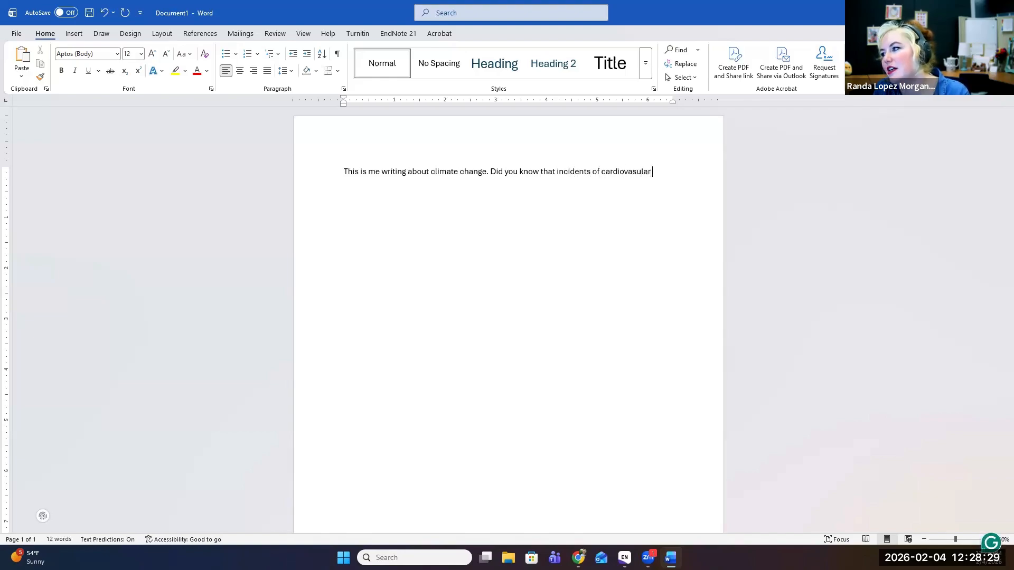
{"action": "type", "text": "ular health "}
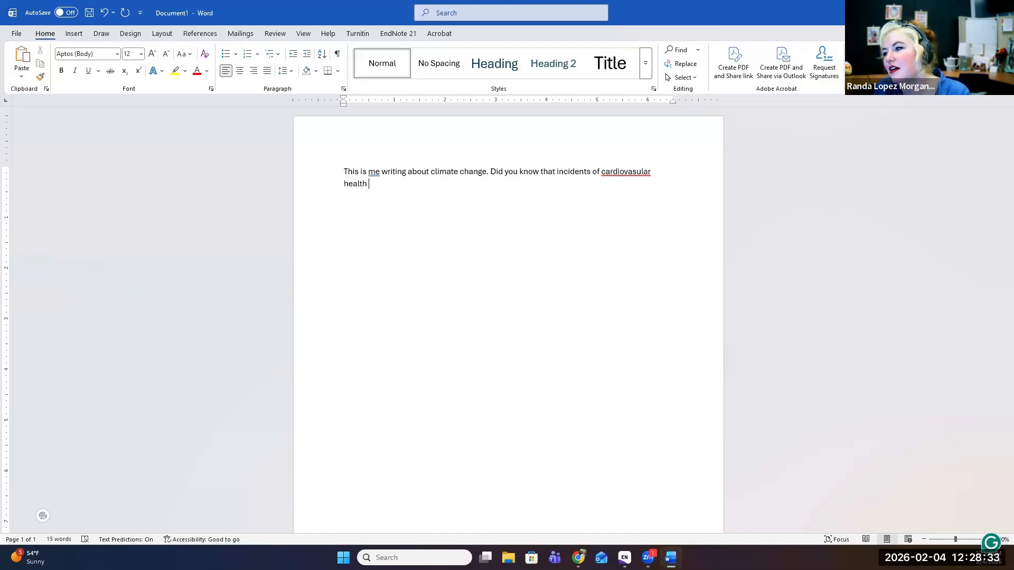
{"action": "type", "text": "occurs "}
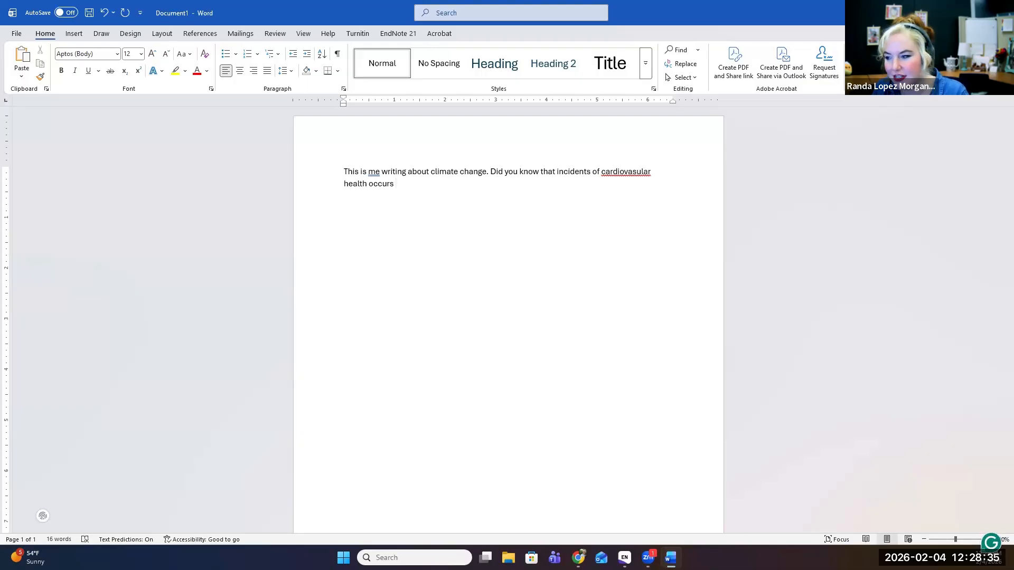
{"action": "type", "text": "5X mor"}
{"action": "key", "text": "BackSpace"}
{"action": "key", "text": "BackSpace"}
{"action": "key", "text": "BackSpace"}
{"action": "key", "text": "BackSpace"}
{"action": "key", "text": "BackSpace"}
{"action": "key", "text": "BackSpace"}
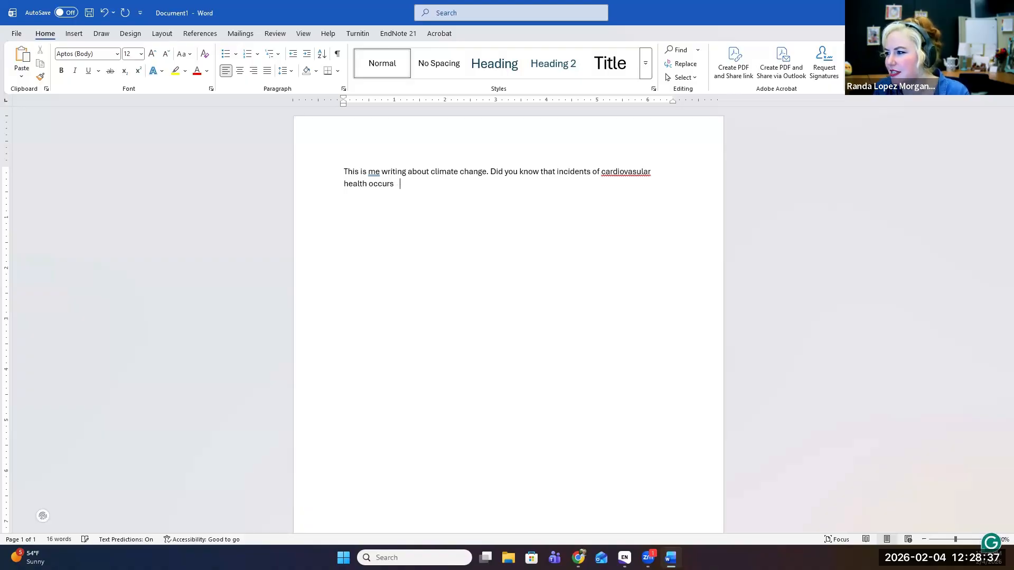
- Replace "health occurs" at the end of the text with "disease increases almost 5X after a significant weather event."
{"action": "key", "text": "BackSpace"}
{"action": "key", "text": "BackSpace"}
{"action": "key", "text": "BackSpace"}
{"action": "key", "text": "BackSpace"}
{"action": "key", "text": "BackSpace"}
{"action": "key", "text": "BackSpace"}
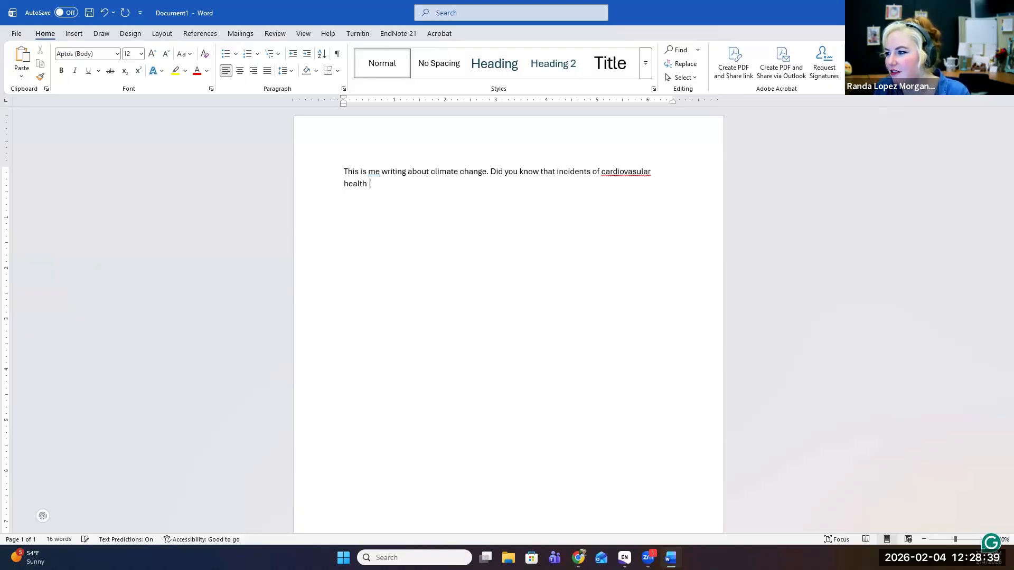
{"action": "key", "text": "BackSpace"}
{"action": "key", "text": "BackSpace"}
{"action": "key", "text": "BackSpace"}
{"action": "key", "text": "BackSpace"}
{"action": "key", "text": "BackSpace"}
{"action": "key", "text": "BackSpace"}
{"action": "key", "text": "BackSpace"}
{"action": "type", "text": "d"}
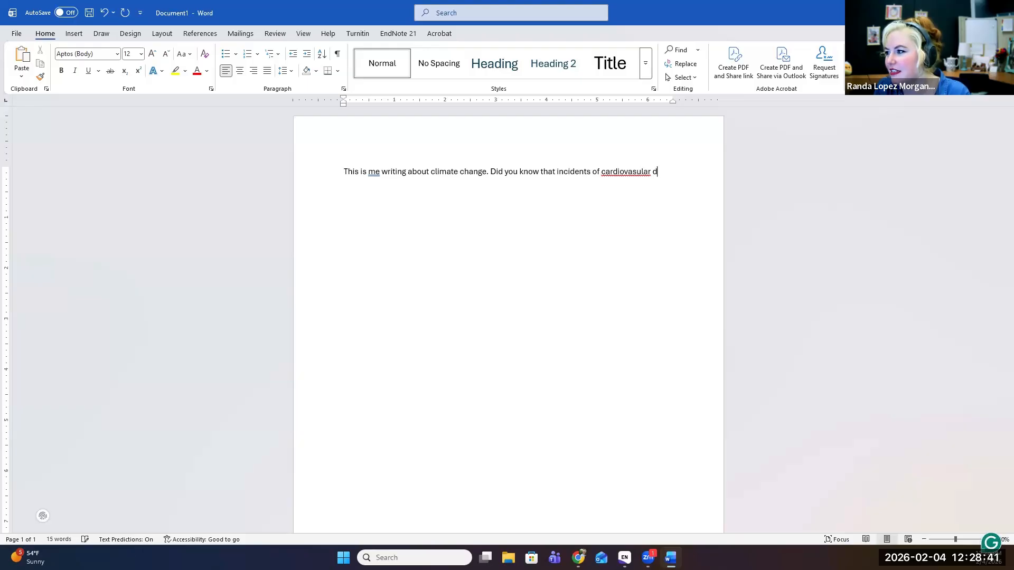
{"action": "type", "text": "isease incre"}
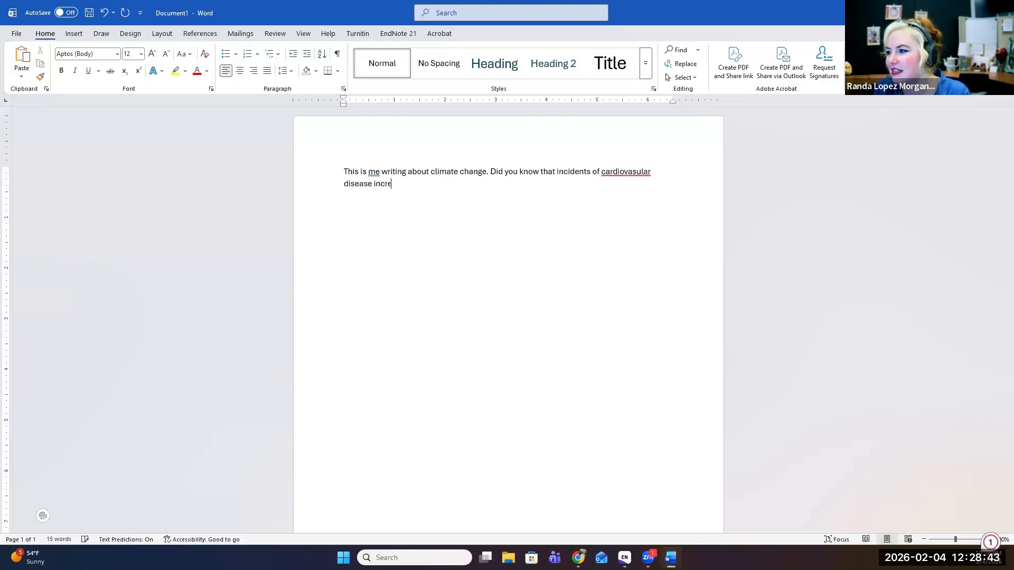
{"action": "type", "text": "ases almos"}
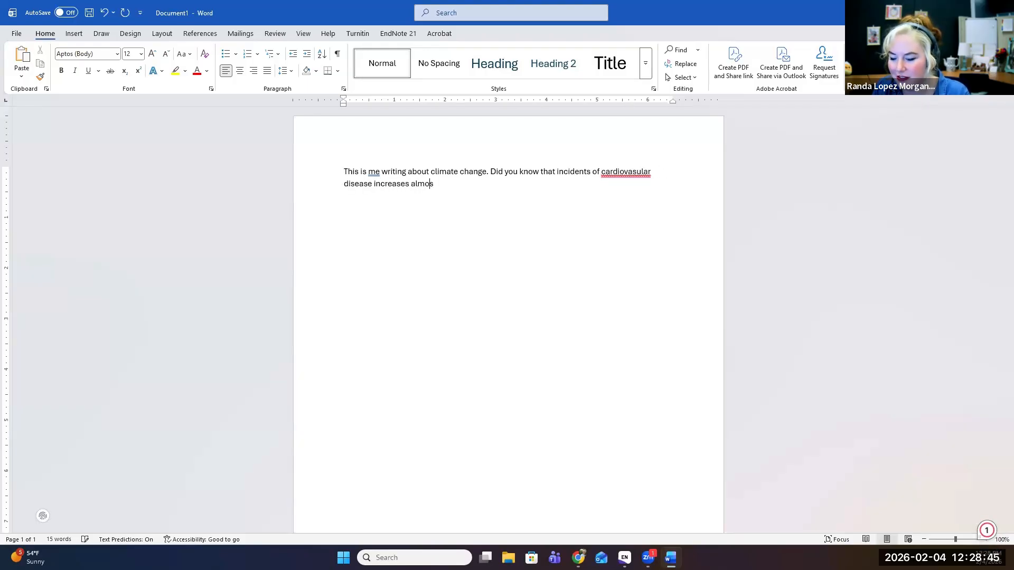
{"action": "type", "text": "t 5X after a signi"}
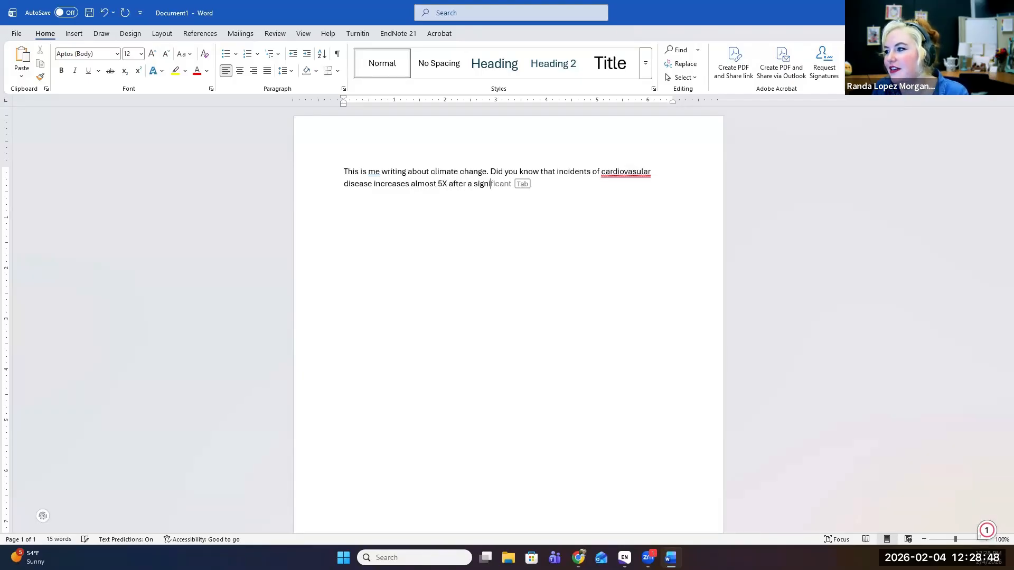
{"action": "key", "text": "Tab"}
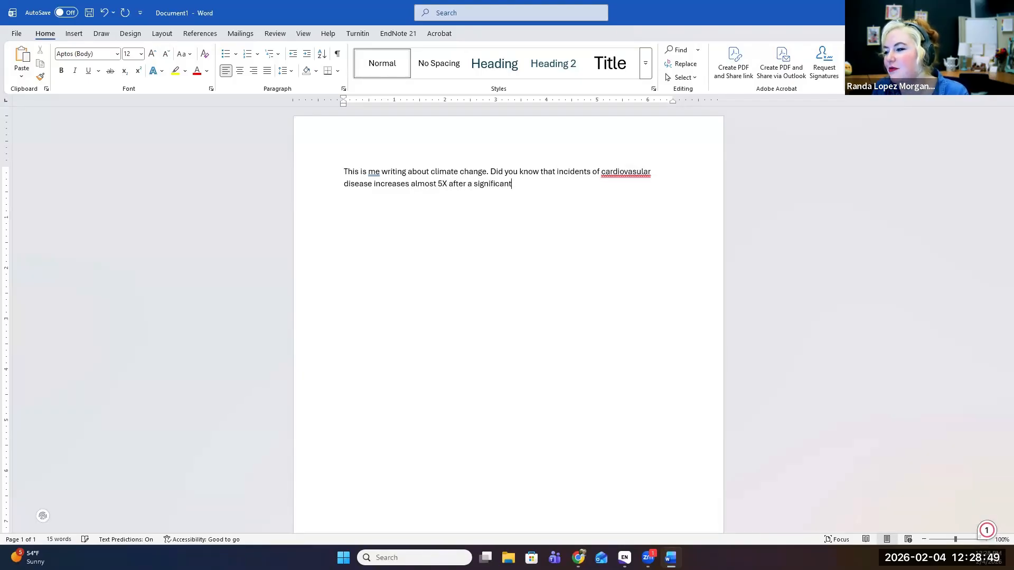
{"action": "type", "text": "weather event."}
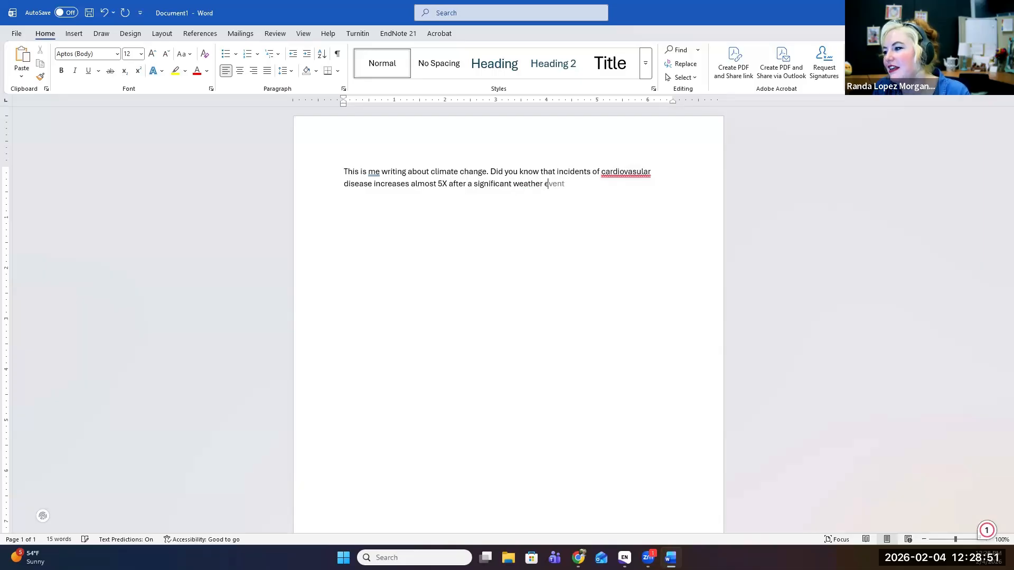
- Correct the second sentence with "cardiovascular" and "increase", and end it with a question mark
{"action": "mouse_move", "coordinate": [643, 175]}
{"action": "left_click", "coordinate": [635, 204]}
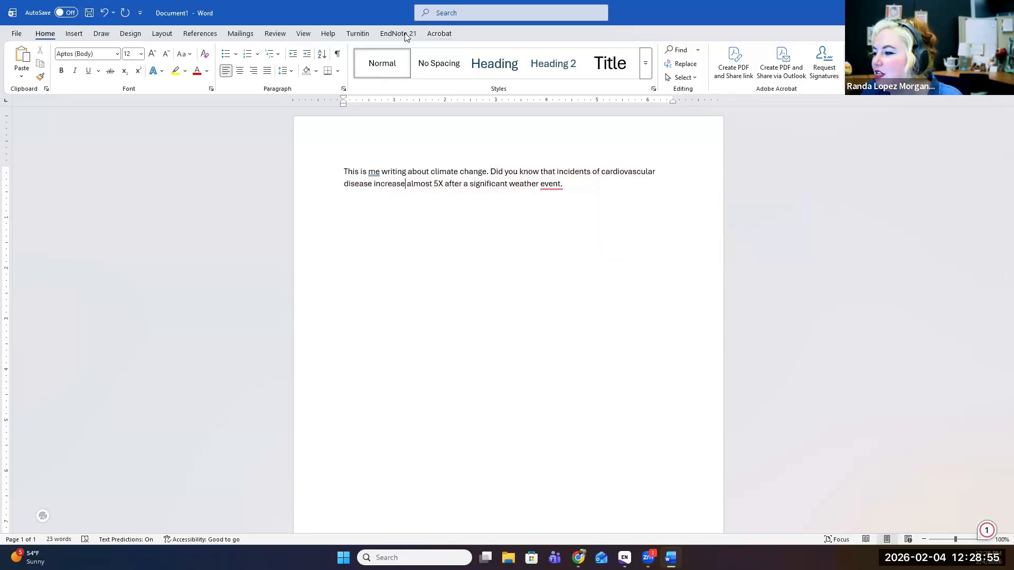
{"action": "left_click", "coordinate": [544, 185]}
{"action": "left_click", "coordinate": [555, 216]}
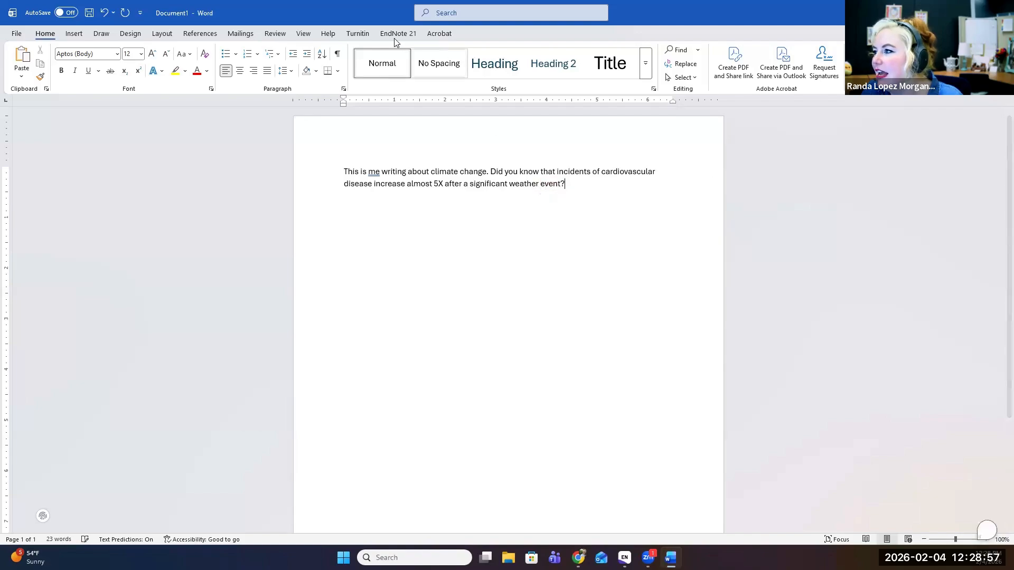
- Insert an EndNote citation of "Extreme weather and asthma: a systematic review and meta-analysis" after the question
{"action": "left_click", "coordinate": [580, 179]}
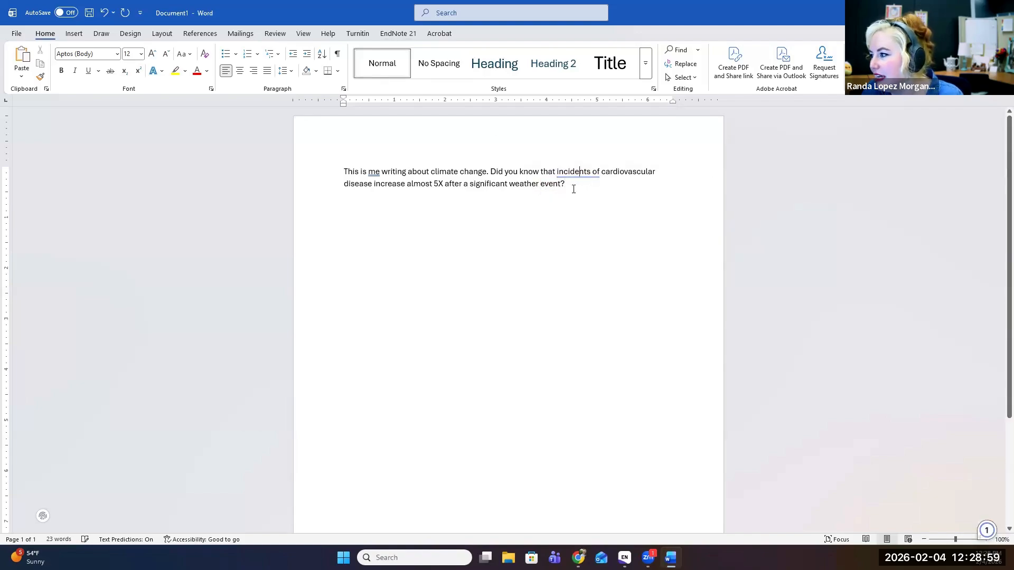
{"action": "left_click", "coordinate": [397, 33]}
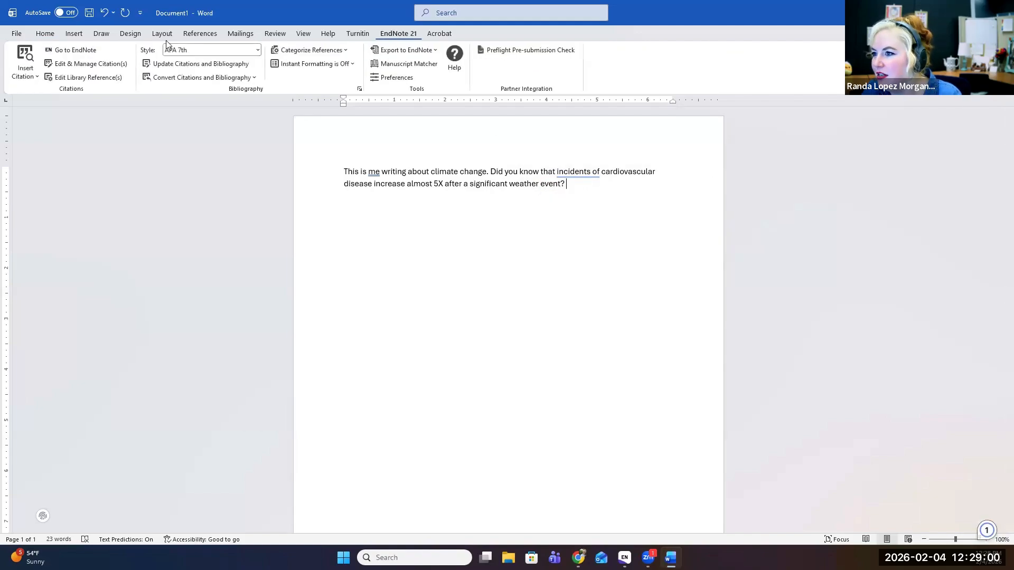
{"action": "left_click", "coordinate": [29, 77]}
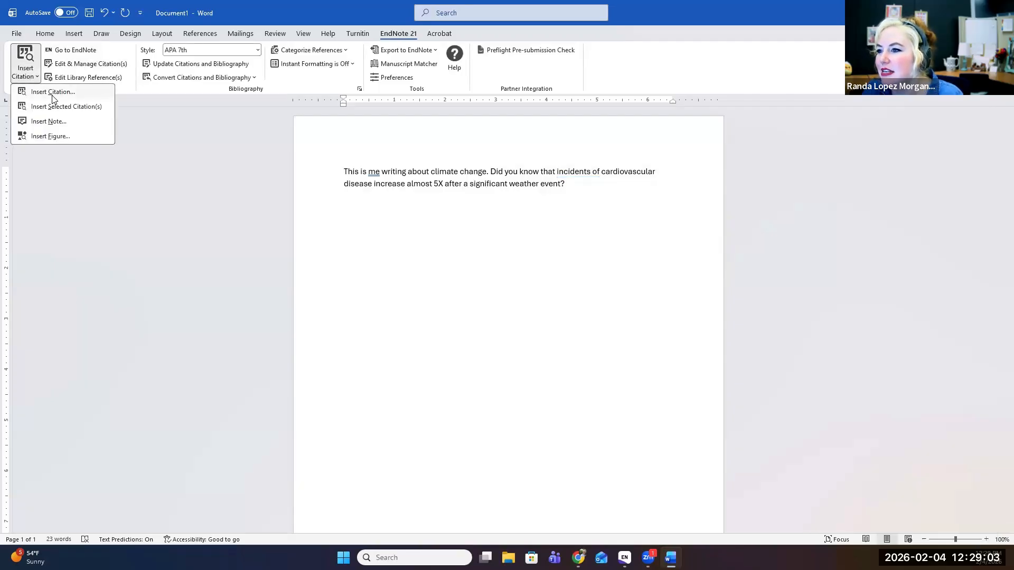
{"action": "left_click", "coordinate": [52, 95]}
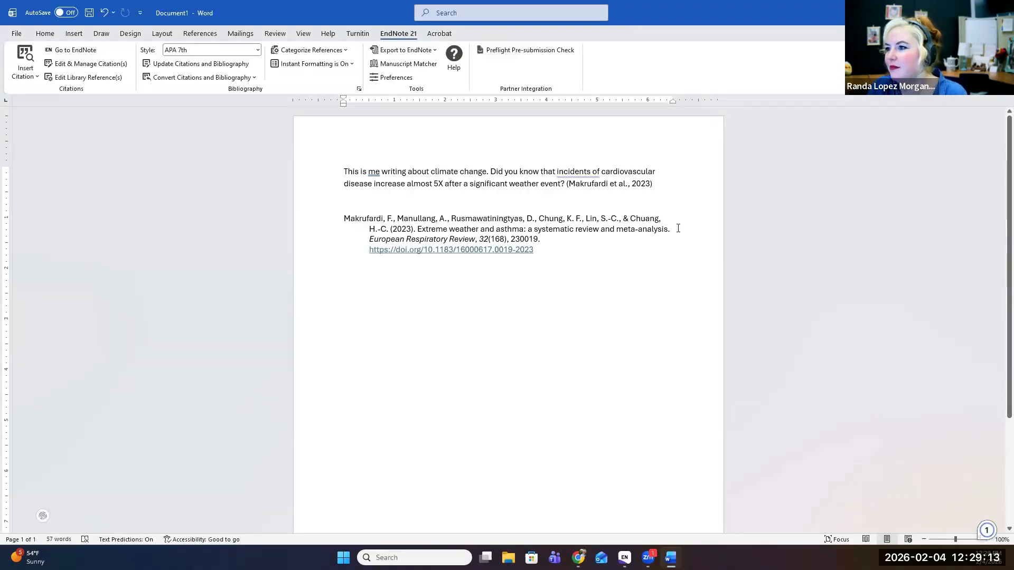
- Set the citation style to New England J Medicine and update the citations and bibliography
{"action": "left_click", "coordinate": [240, 52]}
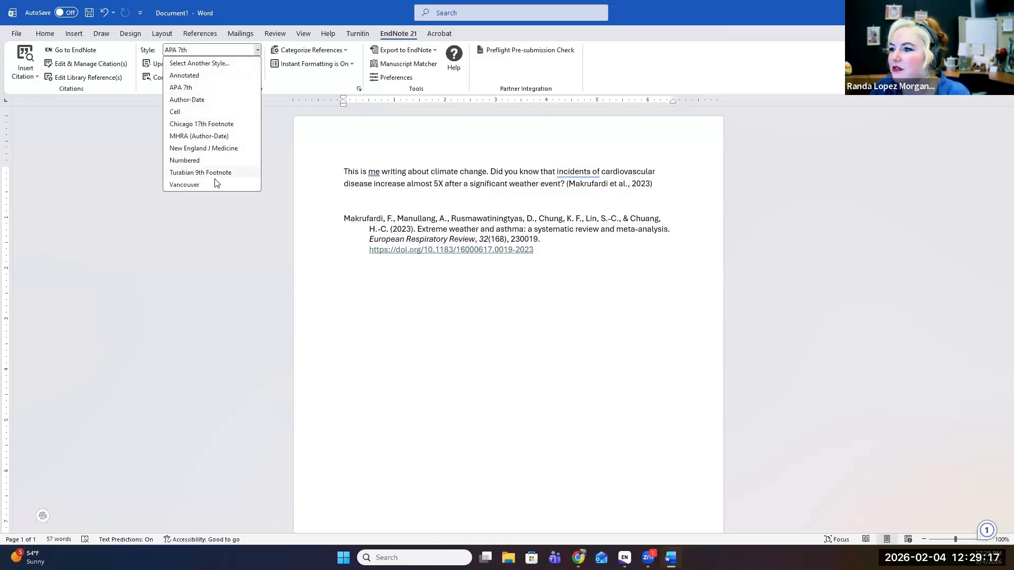
{"action": "left_click", "coordinate": [211, 150]}
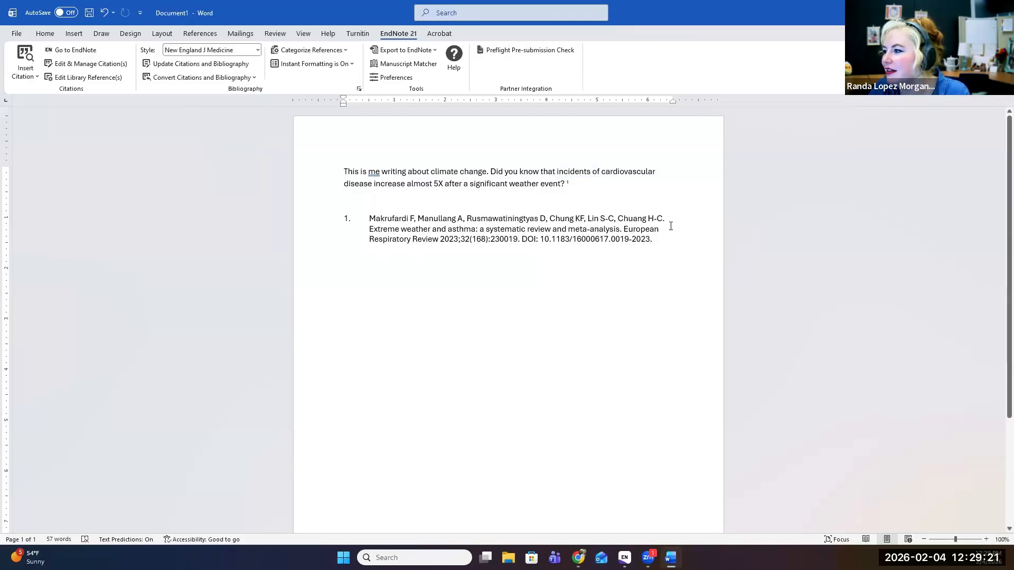
{"action": "left_click", "coordinate": [184, 66]}
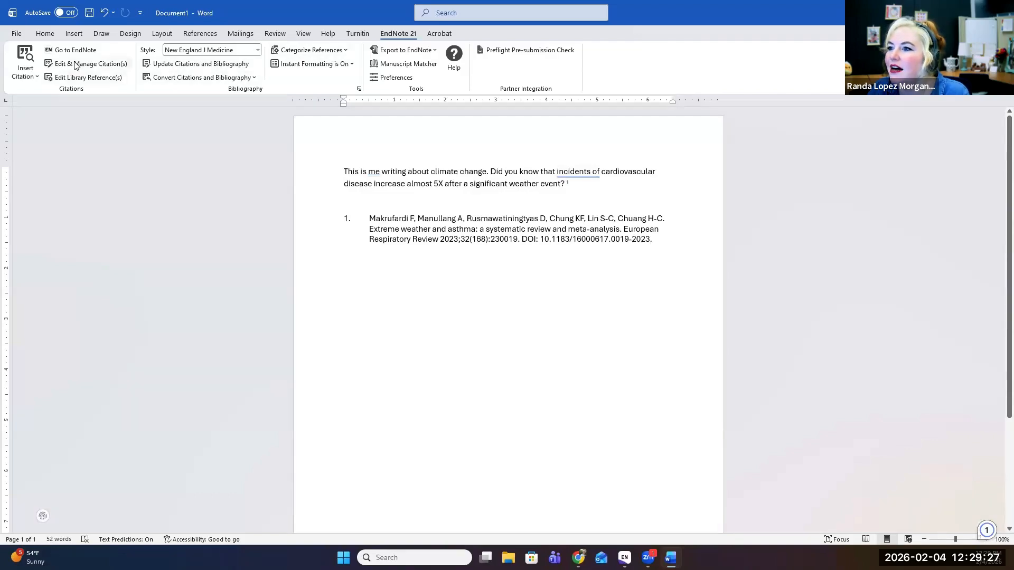
- Insert a citation of "Weather drivers of reproductive variability in perennial plants" beside the first one and set the style to APA 7th
{"action": "left_click", "coordinate": [25, 57]}
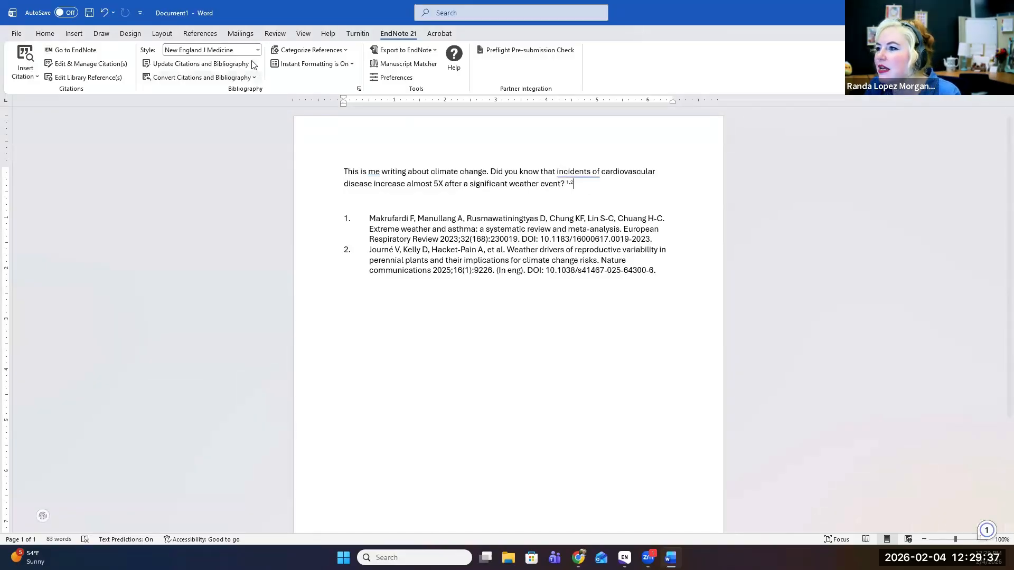
{"action": "left_click", "coordinate": [561, 183]}
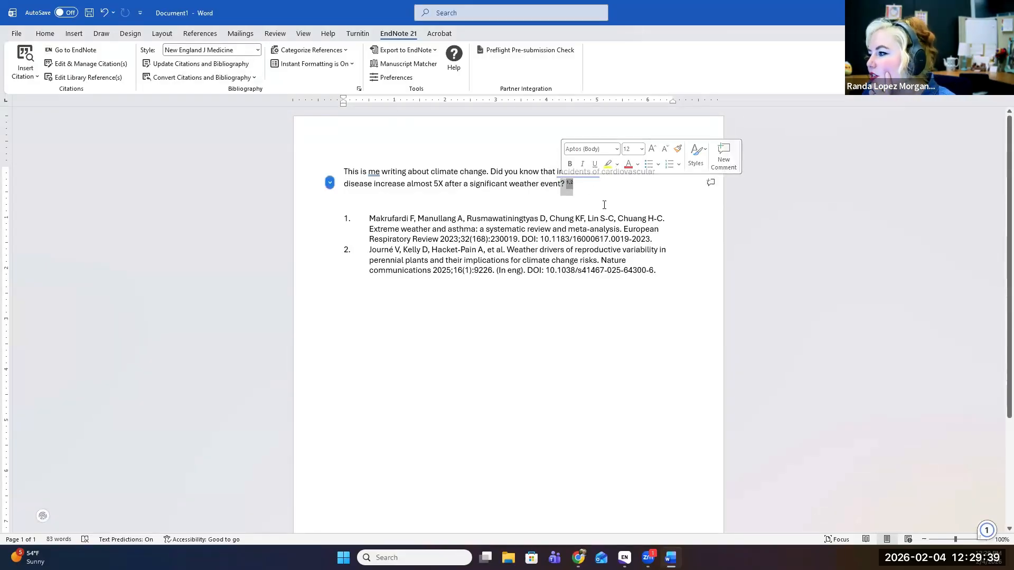
{"action": "left_click", "coordinate": [199, 51]}
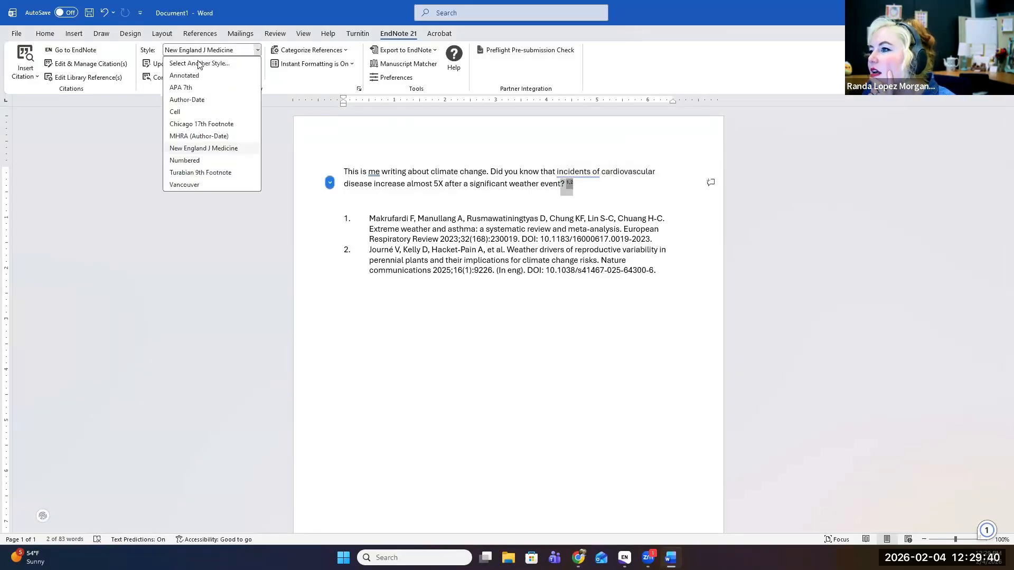
{"action": "left_click", "coordinate": [209, 87]}
{"action": "left_click", "coordinate": [635, 400]}
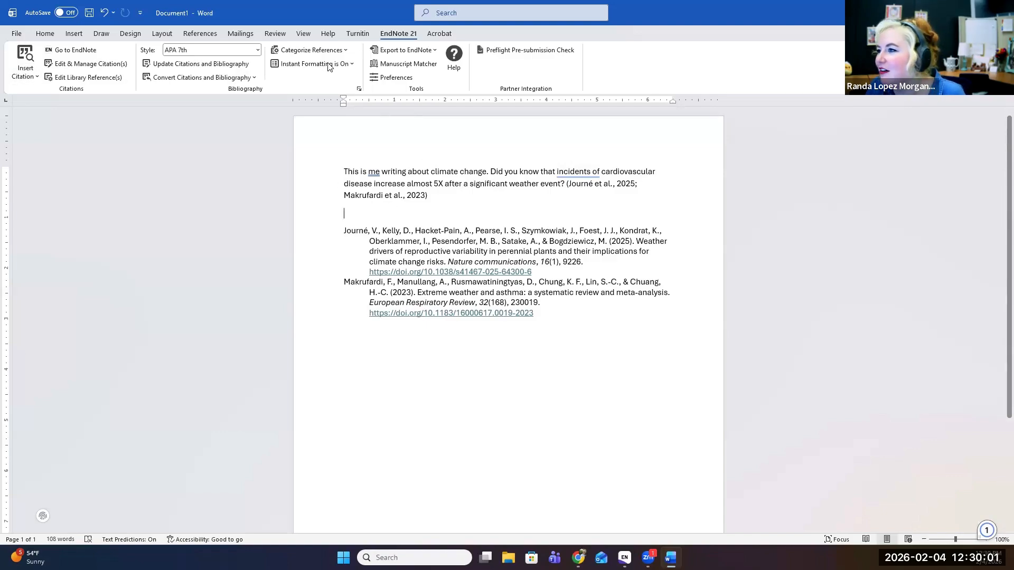
- Select the "Extreme weather and asthma" entry in the bibliography and update the citations and bibliography
{"action": "left_click_drag", "start_coordinate": [581, 312], "coordinate": [345, 278]}
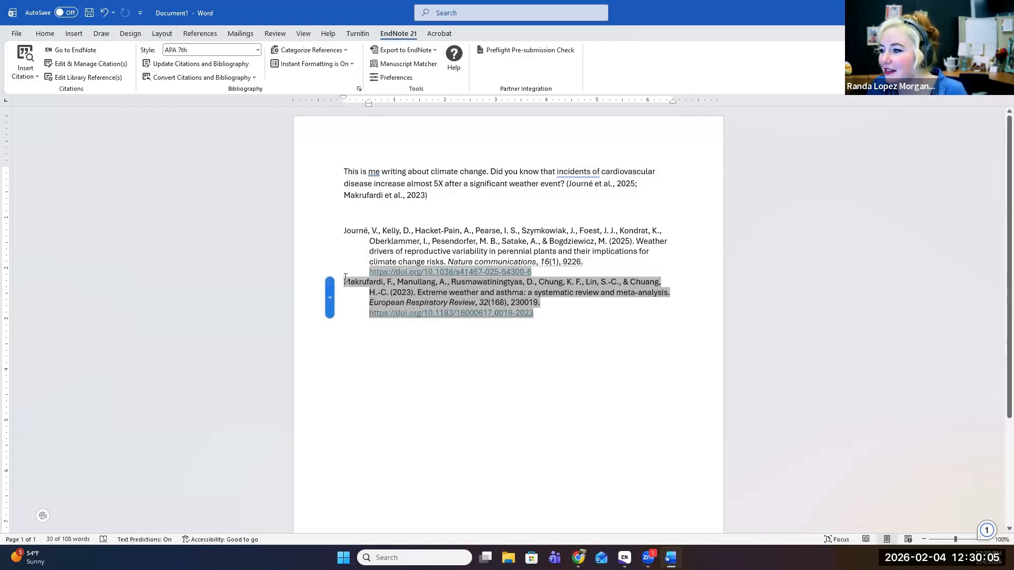
{"action": "left_click", "coordinate": [537, 328]}
{"action": "left_click_drag", "start_coordinate": [549, 318], "coordinate": [344, 282]}
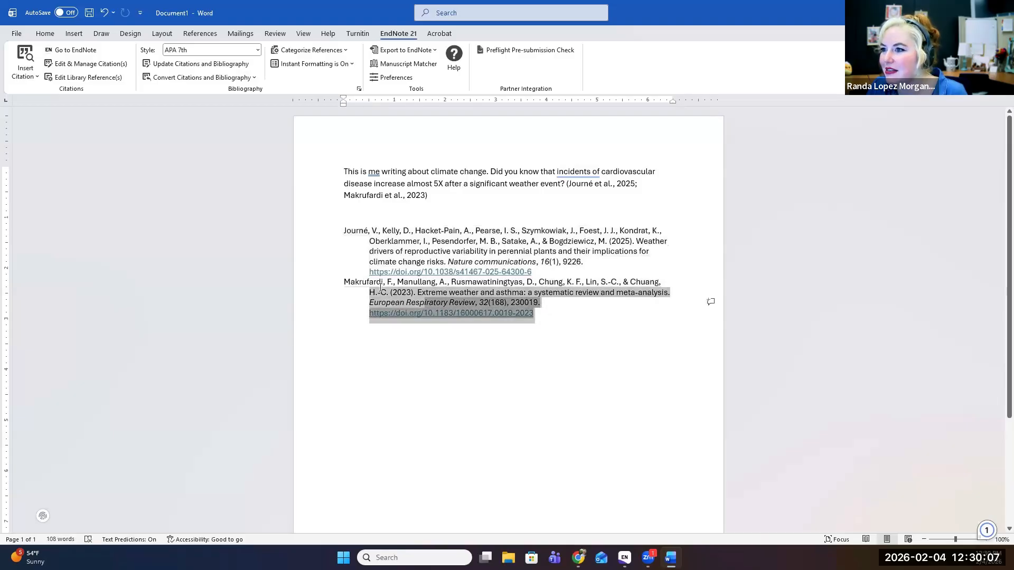
{"action": "left_click", "coordinate": [244, 63]}
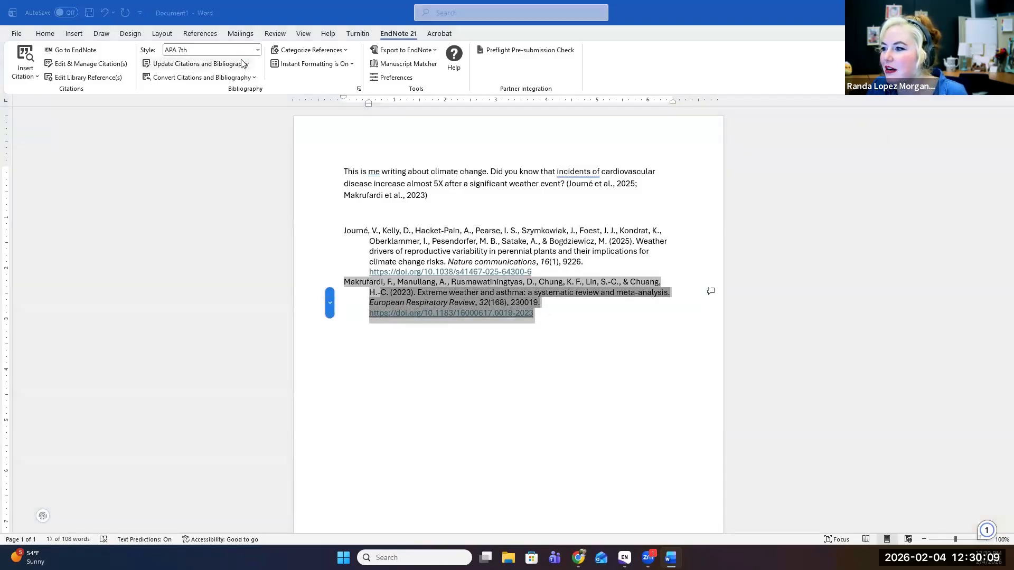
{"action": "left_click", "coordinate": [241, 63]}
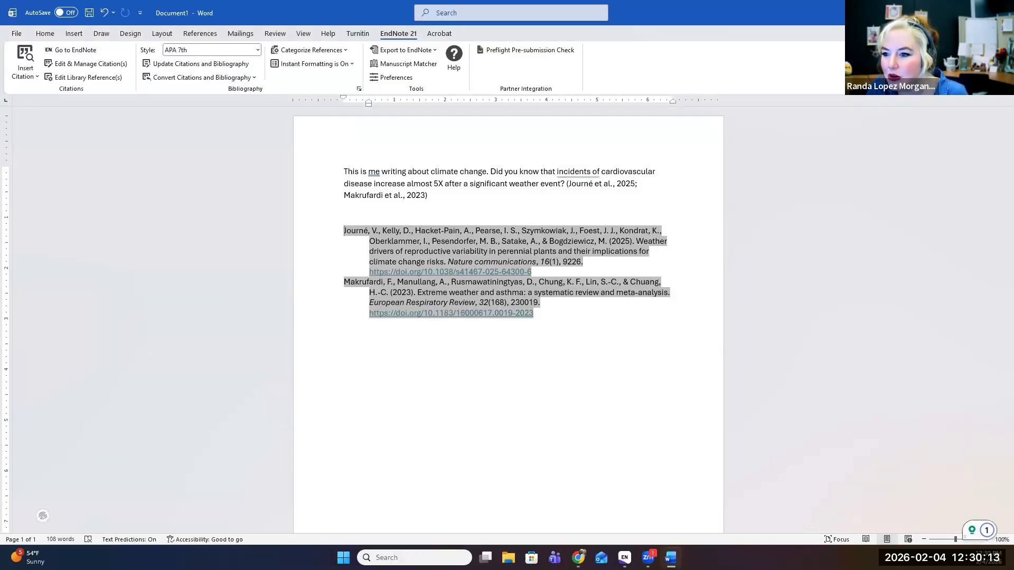
- Delete the whole bibliography below the paragraph and undo the deletion
{"action": "left_click", "coordinate": [615, 350]}
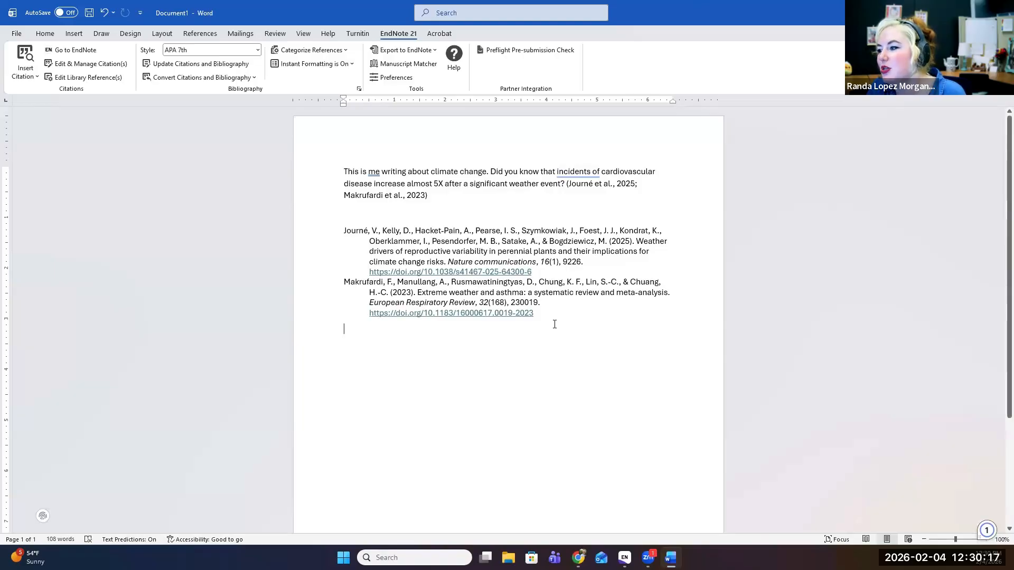
{"action": "left_click_drag", "start_coordinate": [555, 324], "coordinate": [530, 333]}
{"action": "left_click", "coordinate": [531, 332]}
{"action": "double_click", "coordinate": [530, 329]}
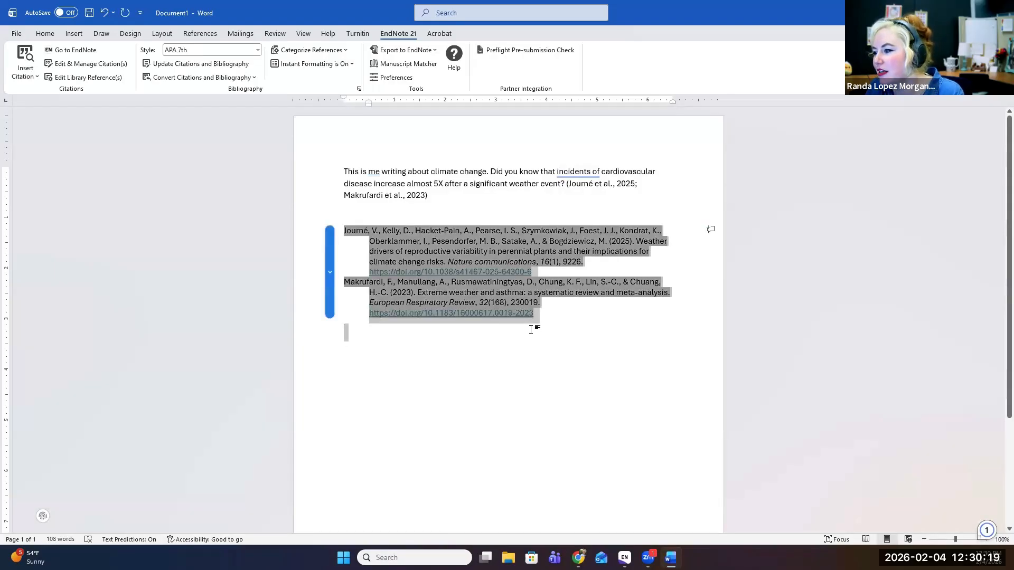
{"action": "key", "text": "Delete"}
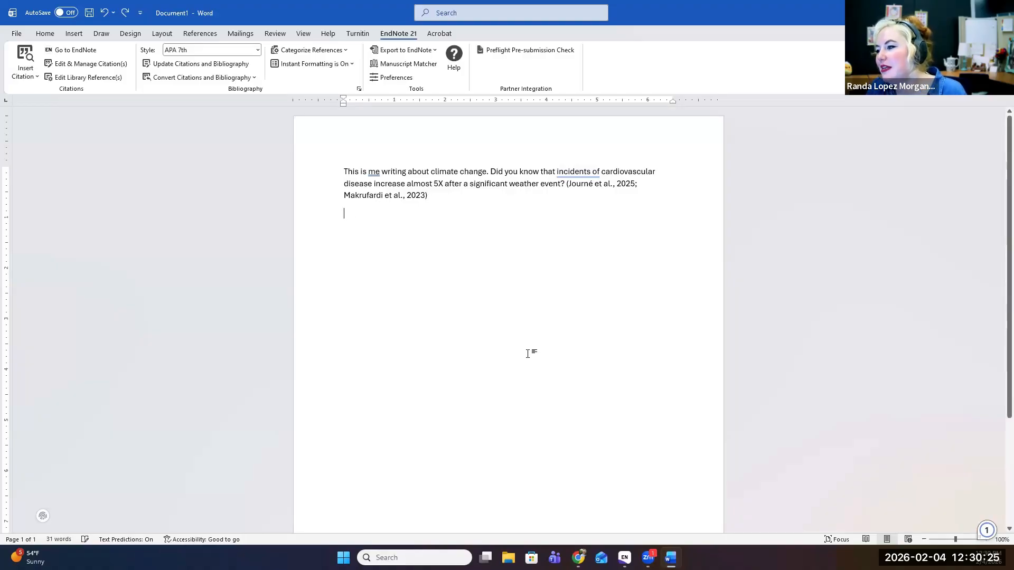
{"action": "key", "text": "ctrl+z"}
{"action": "left_click", "coordinate": [531, 369]}
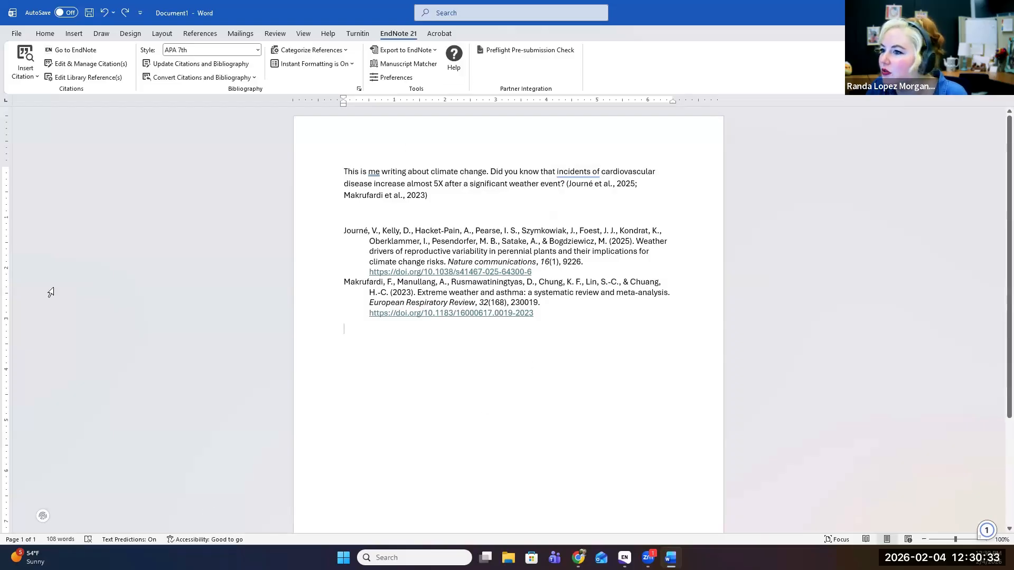
- Try to edit the library reference from the "Extreme weather and asthma" bibliography entry
{"action": "left_click", "coordinate": [102, 77]}
{"action": "left_click", "coordinate": [596, 315]}
{"action": "triple_click", "coordinate": [477, 281]}
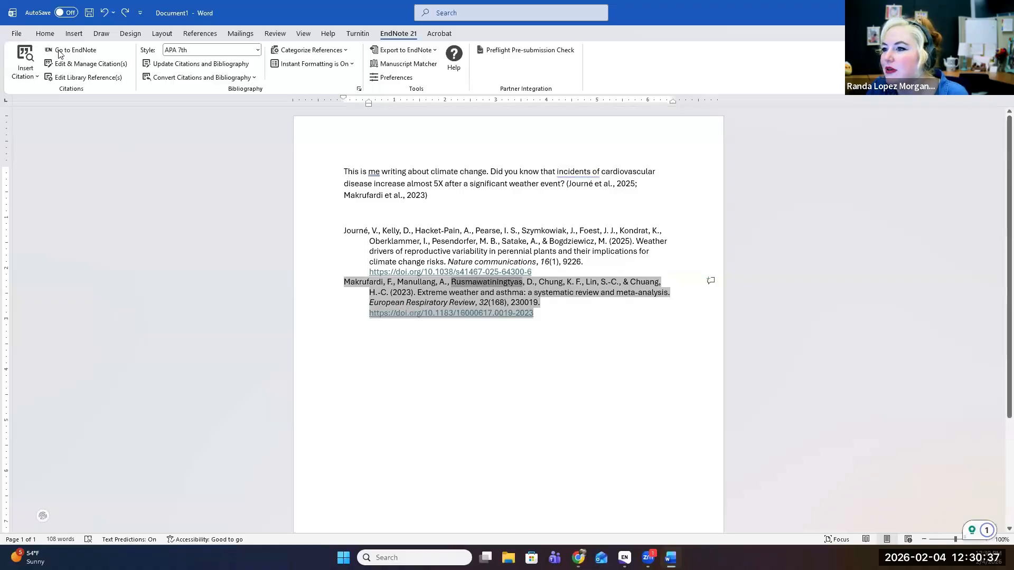
{"action": "left_click", "coordinate": [82, 77]}
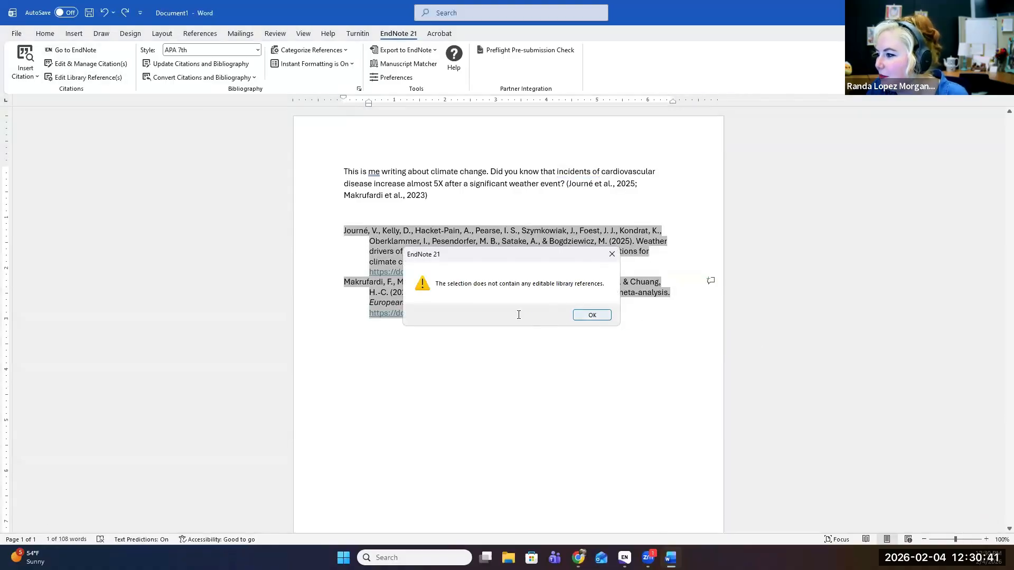
{"action": "left_click", "coordinate": [591, 315]}
{"action": "left_click", "coordinate": [543, 317]}
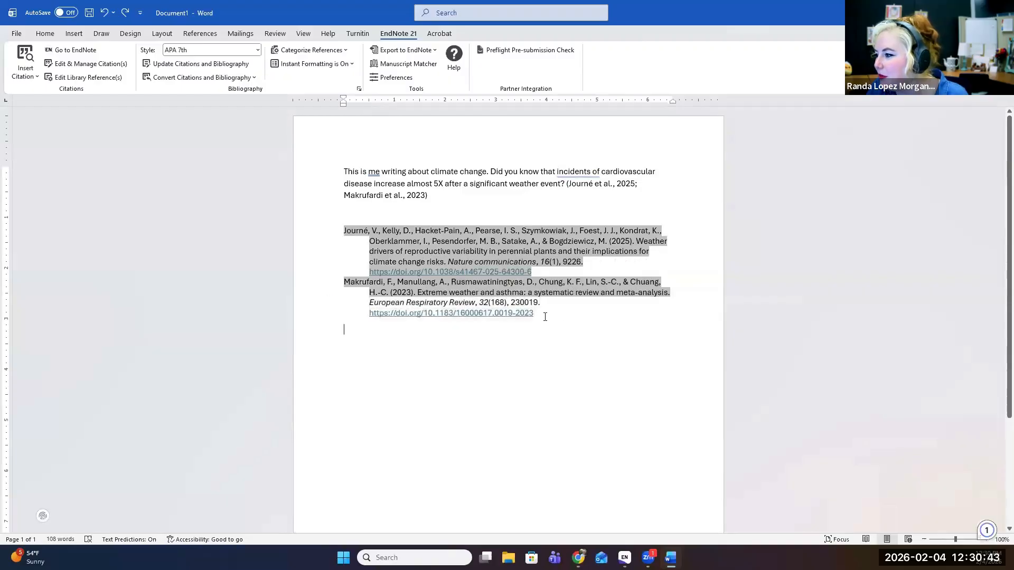
{"action": "left_click", "coordinate": [561, 327]}
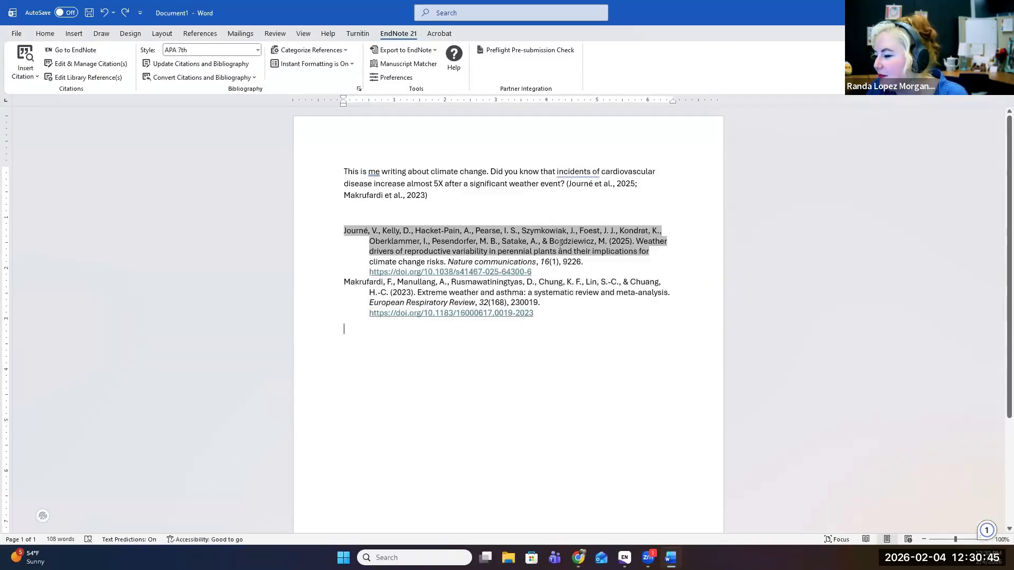
{"action": "triple_click", "coordinate": [472, 183]}
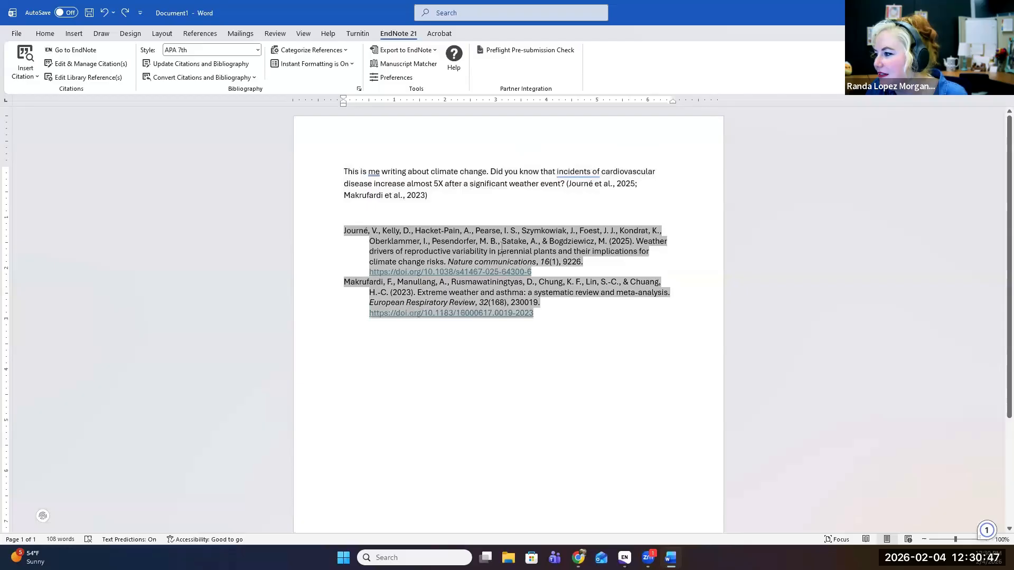
{"action": "triple_click", "coordinate": [499, 241]}
{"action": "double_click", "coordinate": [499, 242]}
{"action": "left_click", "coordinate": [508, 362]}
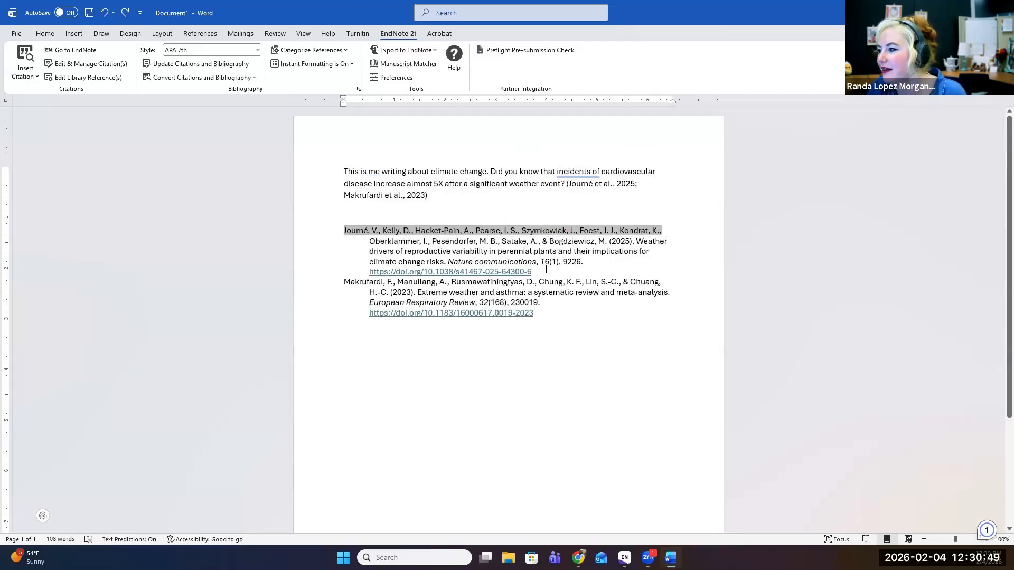
- Remove the 2023 "Extreme weather and asthma" citation from the document through Edit & Manage Citations
{"action": "left_click_drag", "start_coordinate": [546, 269], "coordinate": [342, 233]}
{"action": "left_click", "coordinate": [329, 280]}
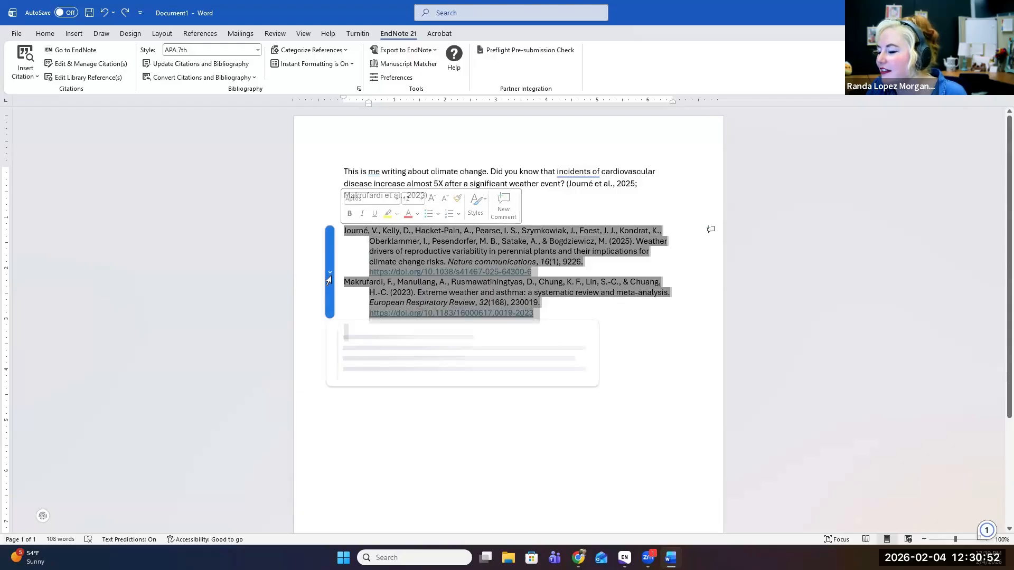
{"action": "left_click", "coordinate": [292, 282]}
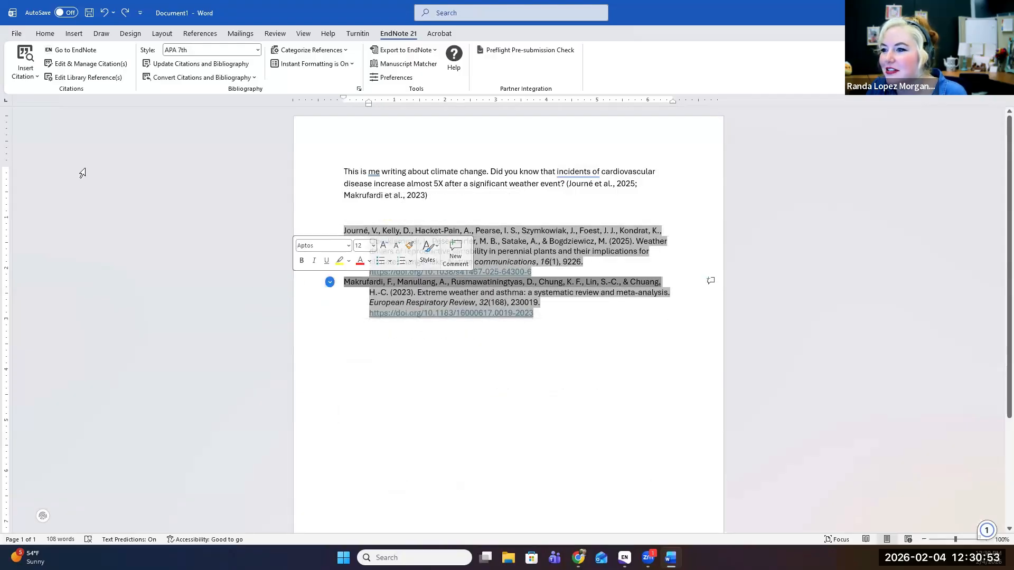
{"action": "left_click", "coordinate": [105, 67]}
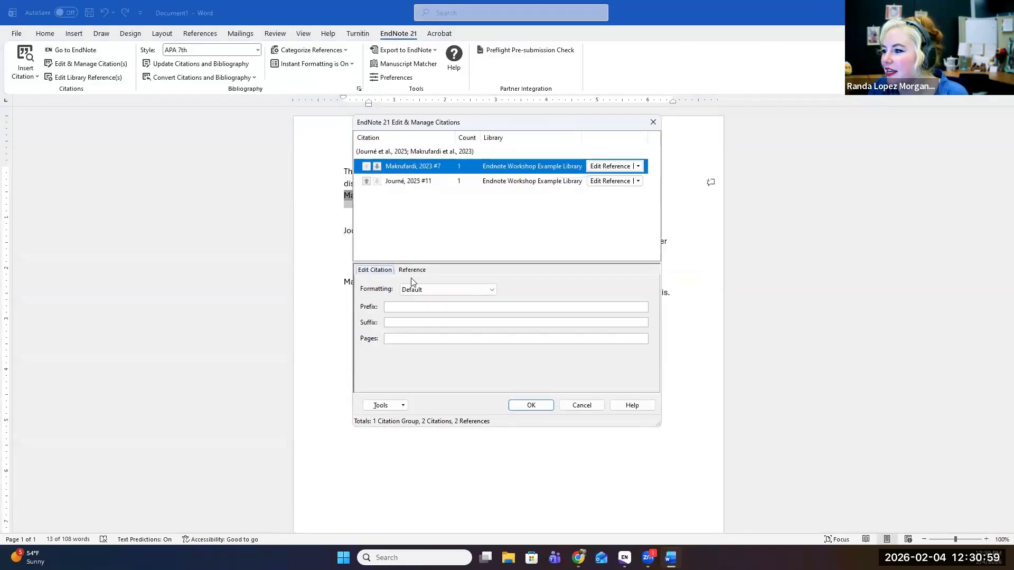
{"action": "left_click", "coordinate": [417, 270]}
{"action": "left_click", "coordinate": [383, 269]}
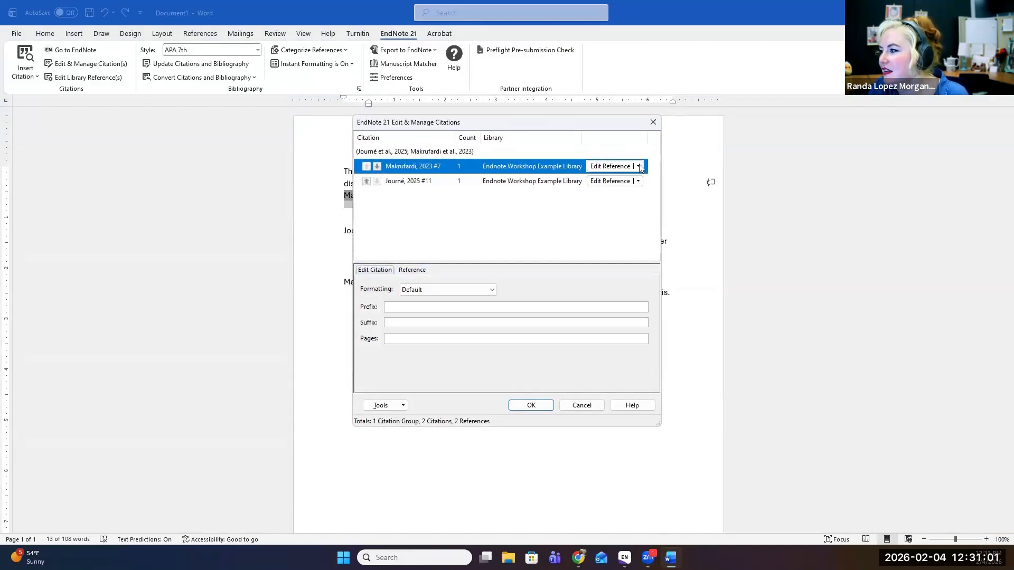
{"action": "left_click", "coordinate": [638, 166]}
{"action": "left_click", "coordinate": [634, 180]}
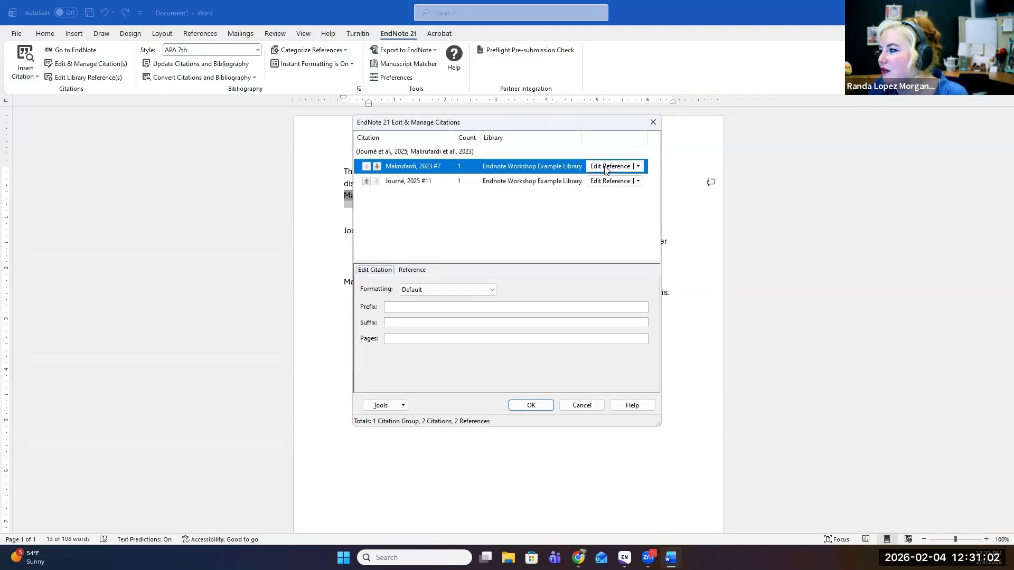
{"action": "left_click", "coordinate": [638, 168]}
{"action": "left_click", "coordinate": [644, 208]}
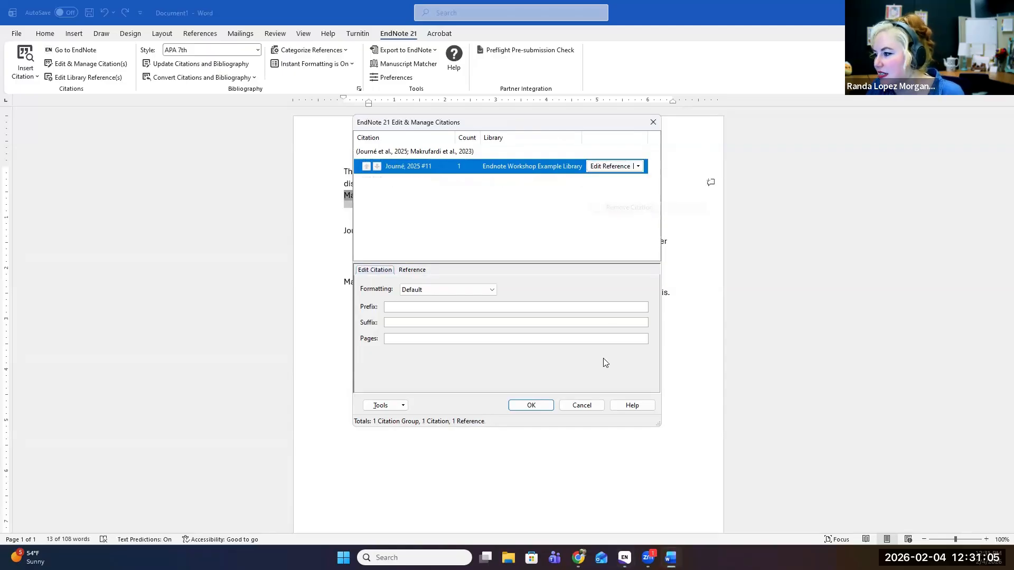
{"action": "left_click", "coordinate": [531, 405]}
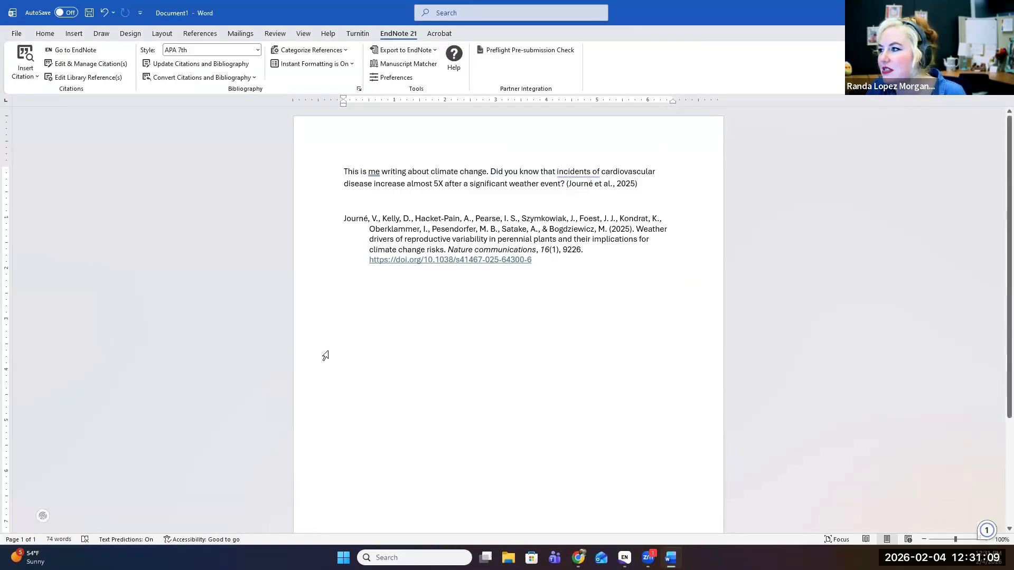
- Open the Preflight pre-submission check page, review how it prepares manuscripts for submission, and close the page
{"action": "left_click", "coordinate": [539, 55]}
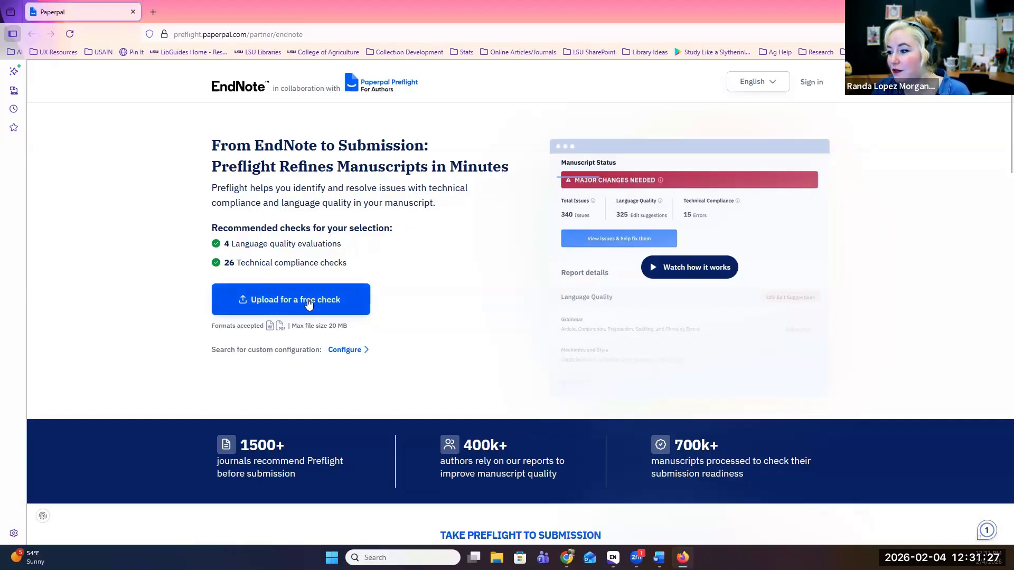
{"action": "scroll", "coordinate": [640, 390], "scroll_direction": "down", "scroll_amount": 3}
{"action": "scroll", "coordinate": [640, 389], "scroll_direction": "down", "scroll_amount": 4}
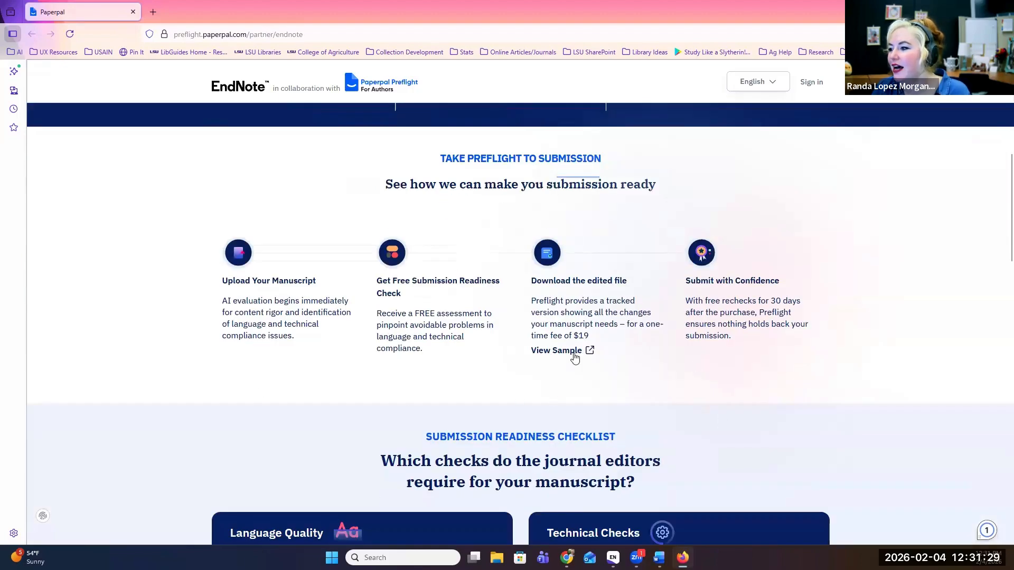
{"action": "scroll", "coordinate": [299, 196], "scroll_direction": "up", "scroll_amount": 6}
{"action": "left_click", "coordinate": [133, 11]}
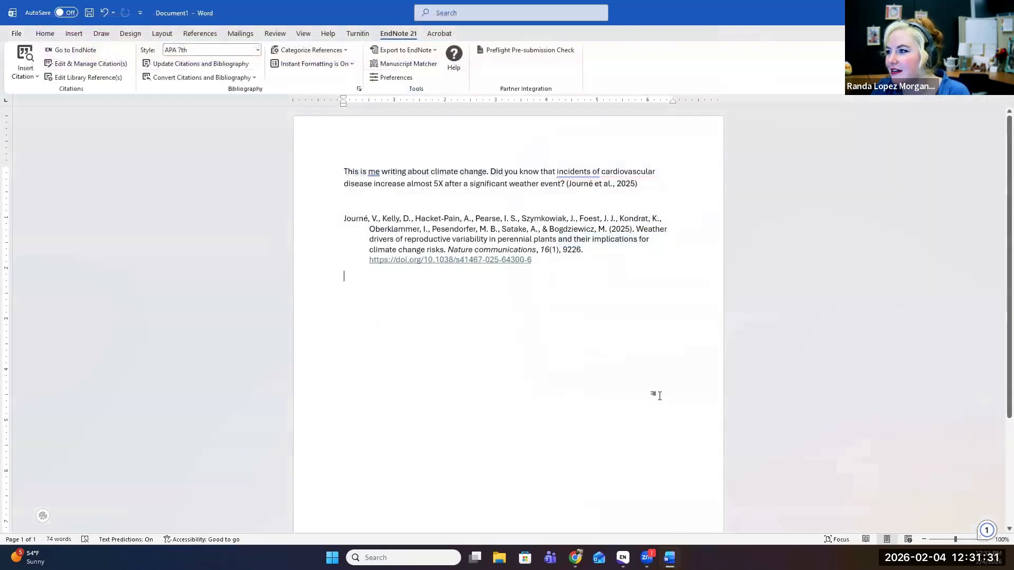
- Open Manuscript Matcher from the Word document and dismiss its login without signing in
{"action": "left_click", "coordinate": [406, 66]}
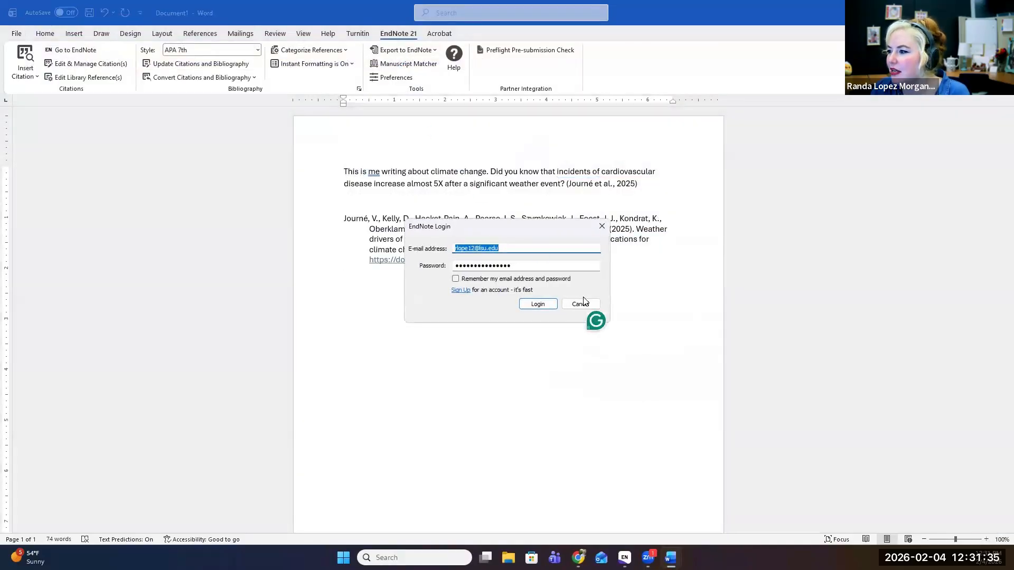
{"action": "left_click", "coordinate": [581, 304]}
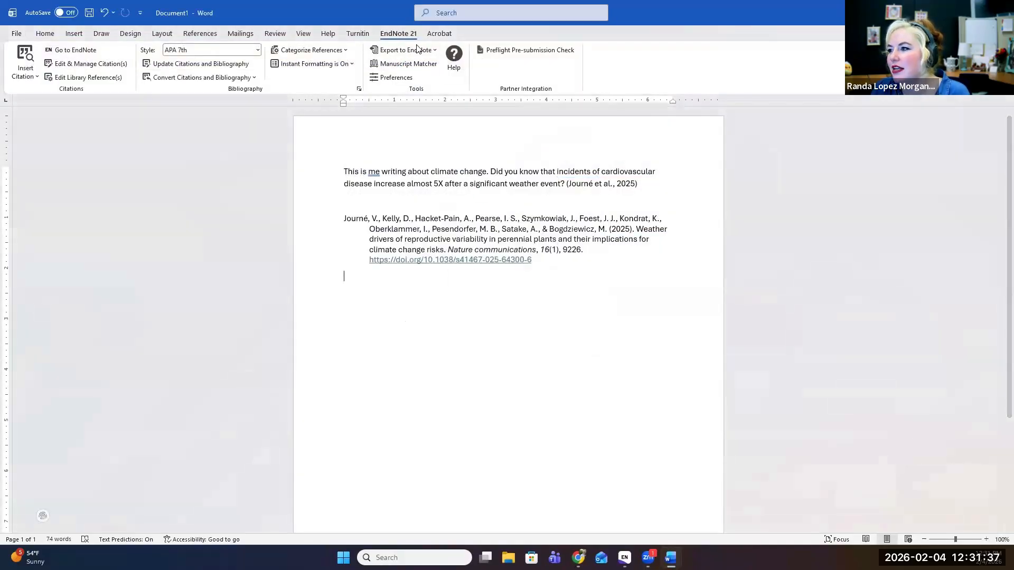
{"action": "left_click", "coordinate": [453, 55]}
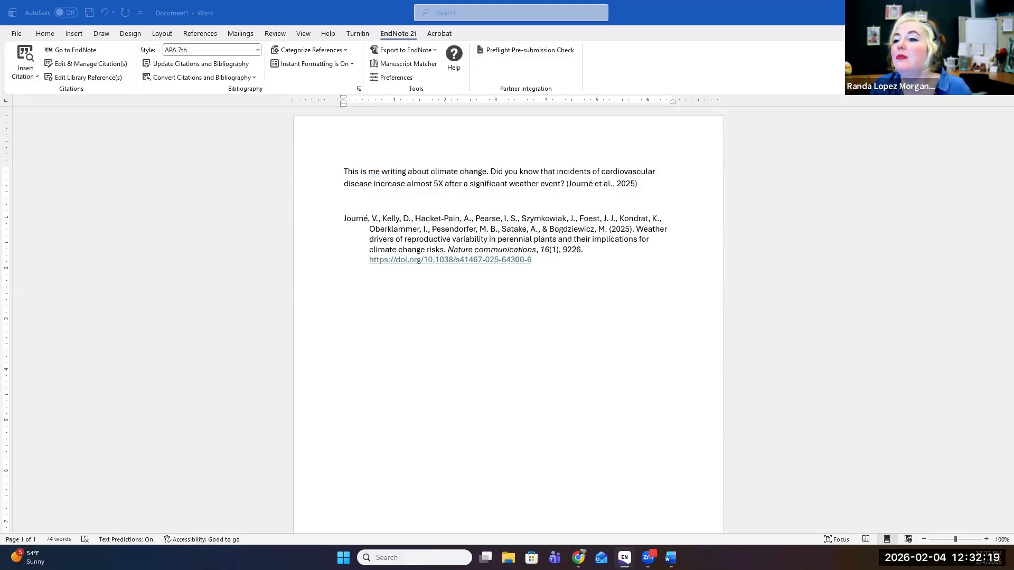
{"action": "left_click", "coordinate": [432, 64]}
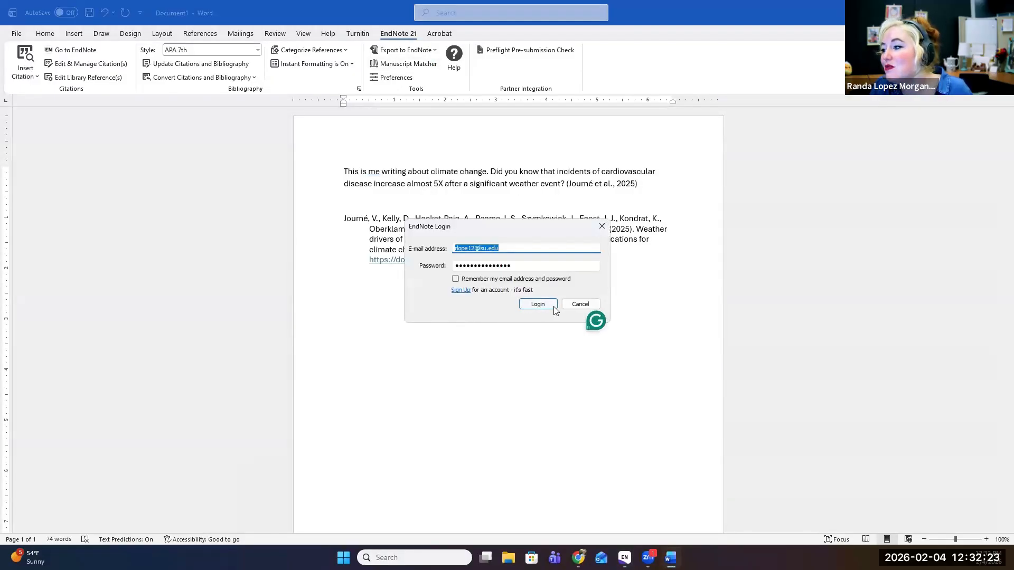
{"action": "left_click", "coordinate": [593, 304]}
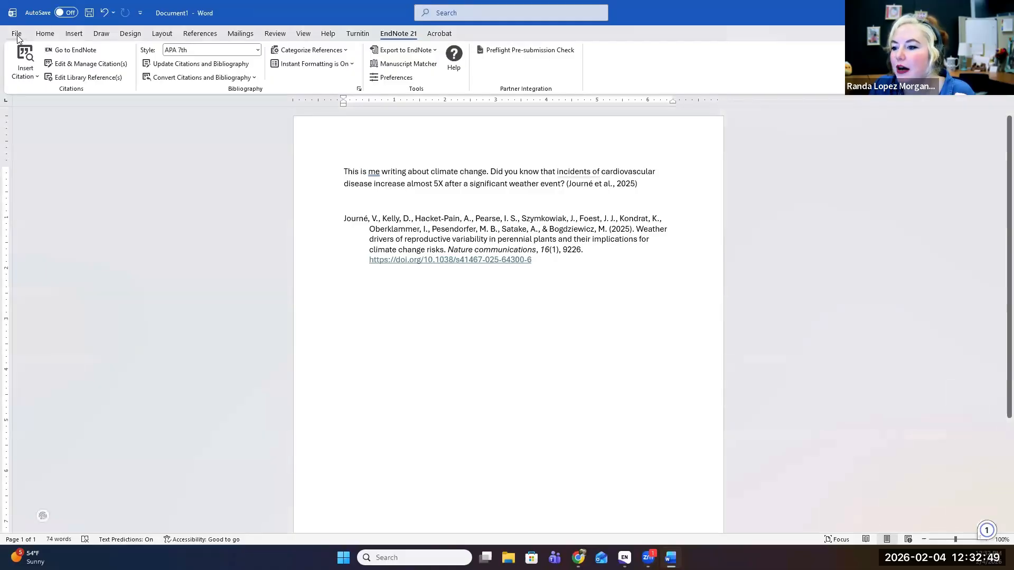
- Open Word's add-in options and examine the active, inactive and disabled add-ins, including the EndNote Cwyw Citation Recognizer
{"action": "left_click", "coordinate": [17, 34]}
{"action": "key", "text": "Escape"}
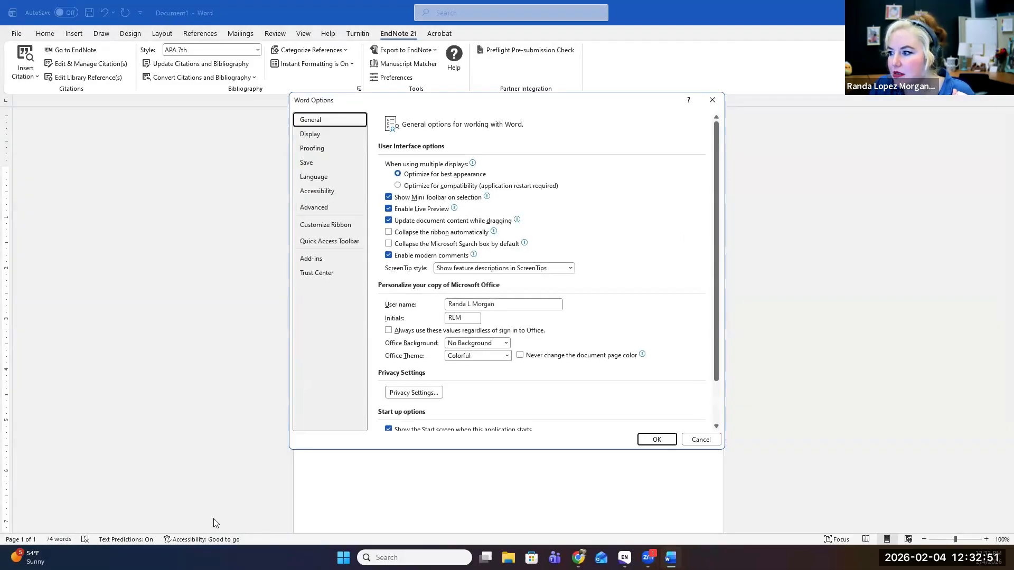
{"action": "left_click", "coordinate": [327, 260]}
{"action": "scroll", "coordinate": [496, 275], "scroll_direction": "down", "scroll_amount": 1}
{"action": "scroll", "coordinate": [510, 292], "scroll_direction": "down", "scroll_amount": 3}
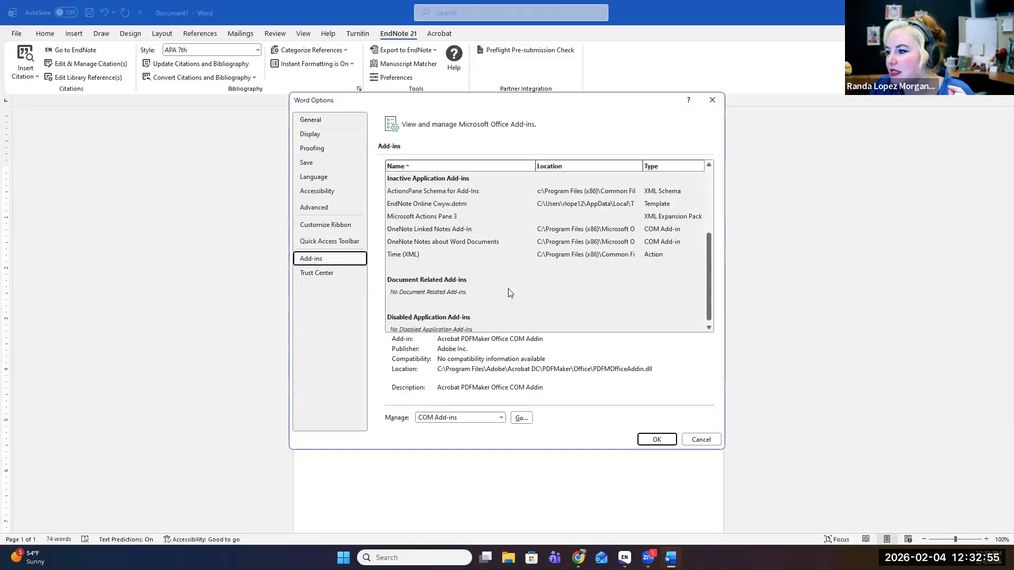
{"action": "scroll", "coordinate": [445, 237], "scroll_direction": "up", "scroll_amount": 4}
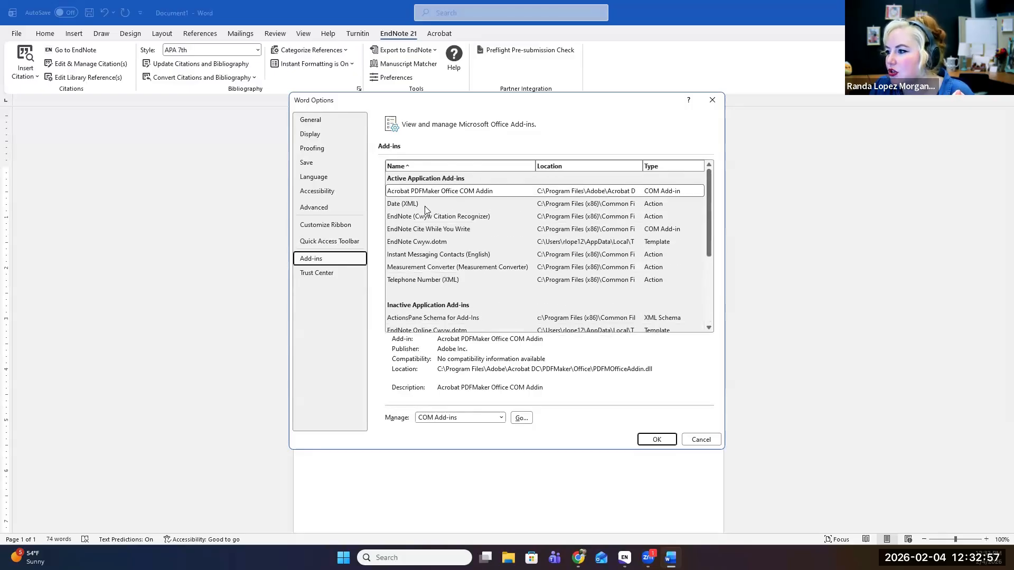
{"action": "left_click", "coordinate": [520, 217]}
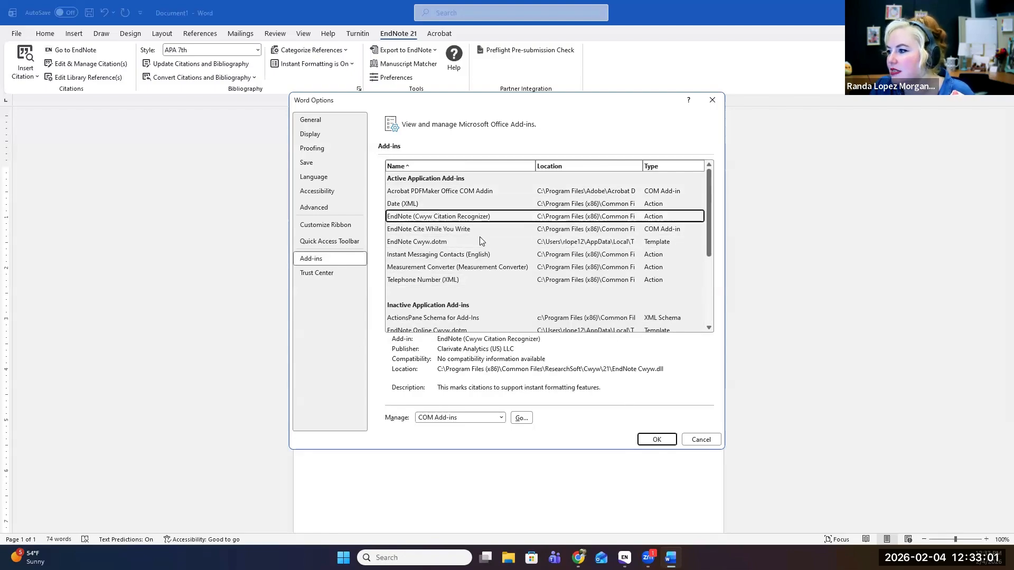
{"action": "scroll", "coordinate": [486, 264], "scroll_direction": "down", "scroll_amount": 4}
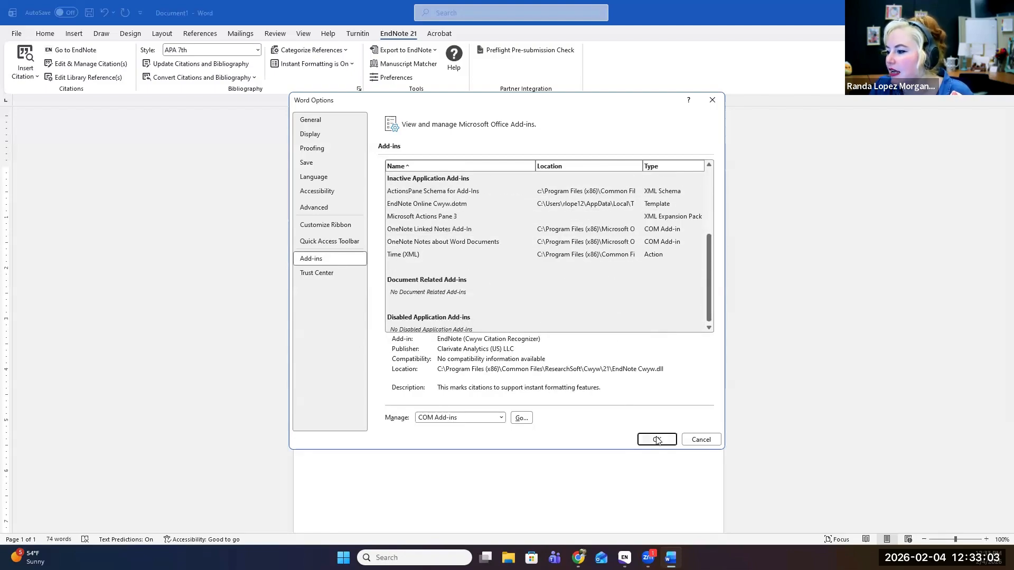
- Check the available COM add-ins in the add-in manager and close it without changes
{"action": "left_click", "coordinate": [700, 441]}
{"action": "left_click", "coordinate": [454, 417]}
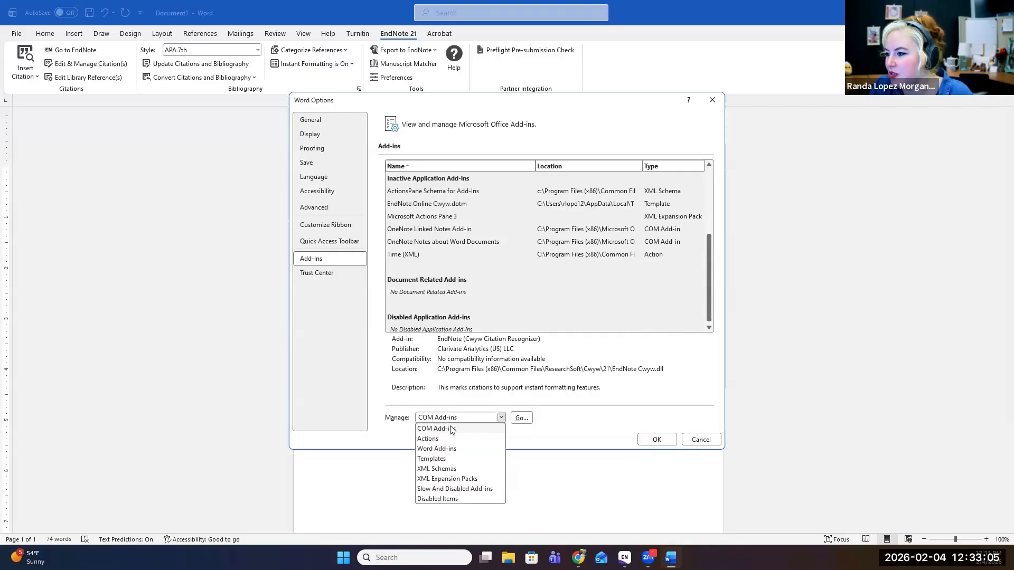
{"action": "left_click", "coordinate": [508, 426]}
{"action": "left_click", "coordinate": [521, 418]}
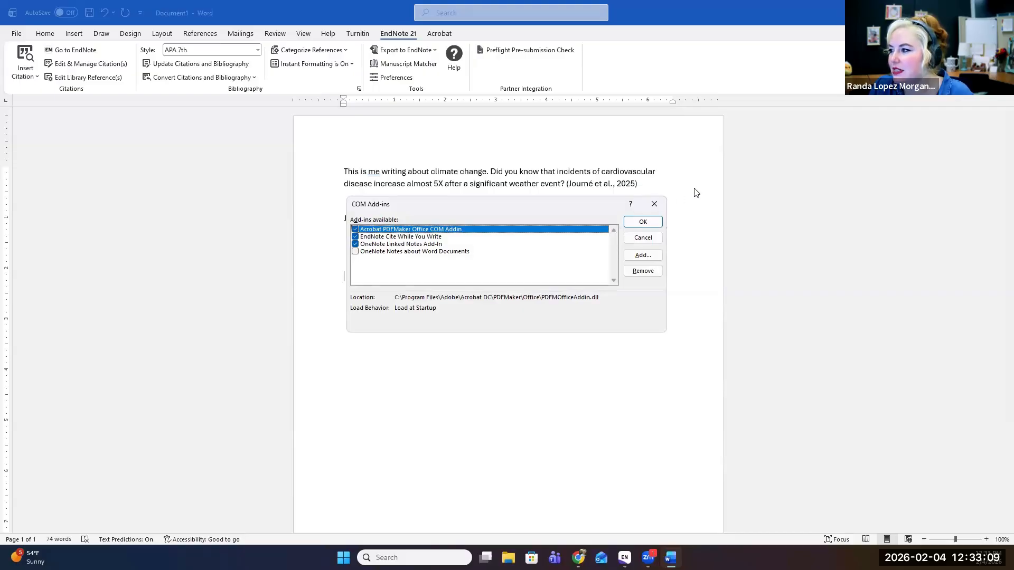
{"action": "left_click", "coordinate": [654, 204]}
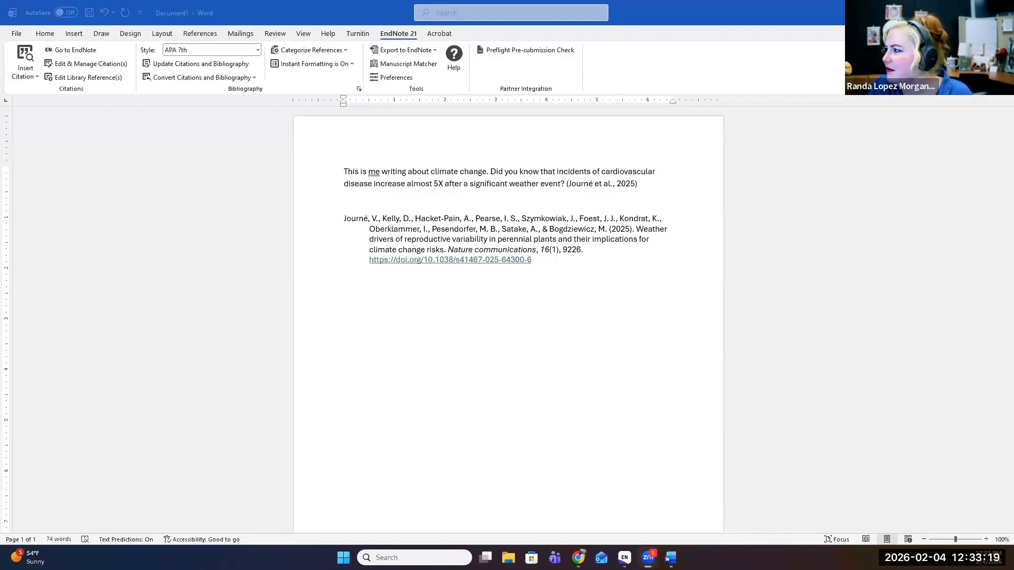
- Switch to Chrome and look over the support options and articles on the Clarivate EndNote support page
{"action": "key", "text": "alt+Tab"}
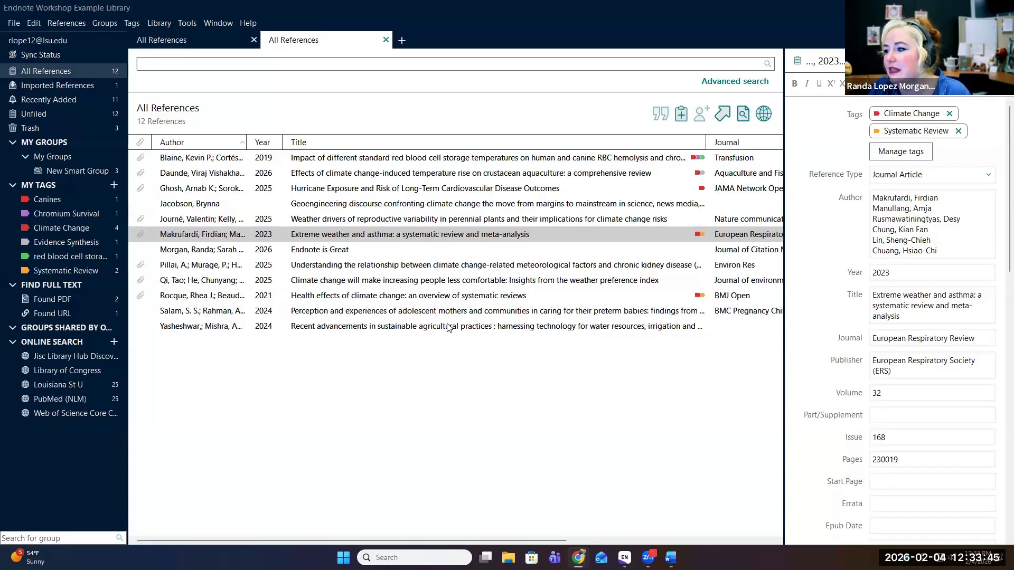
{"action": "key", "text": "alt+Tab"}
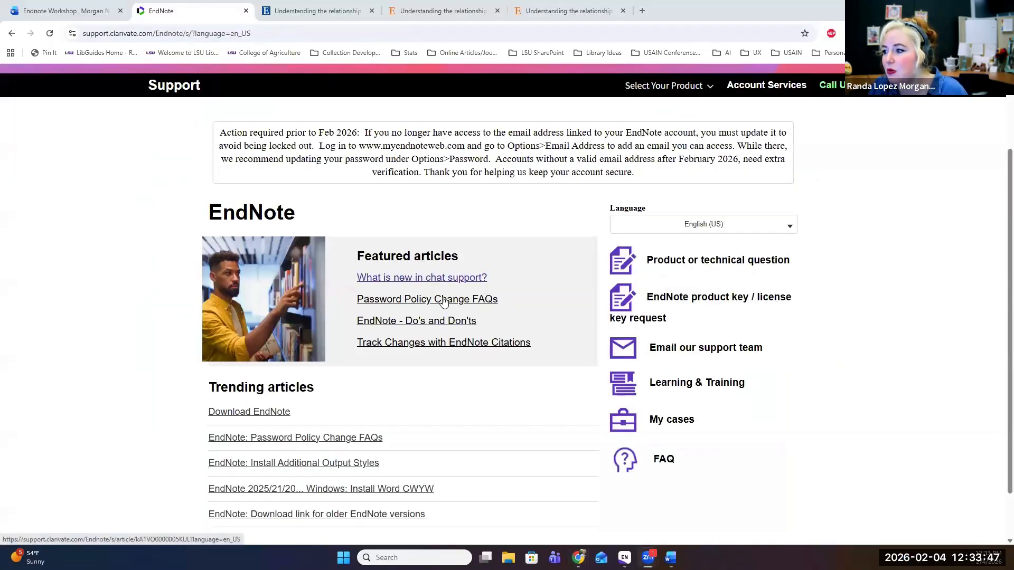
{"action": "scroll", "coordinate": [744, 389], "scroll_direction": "down", "scroll_amount": 2}
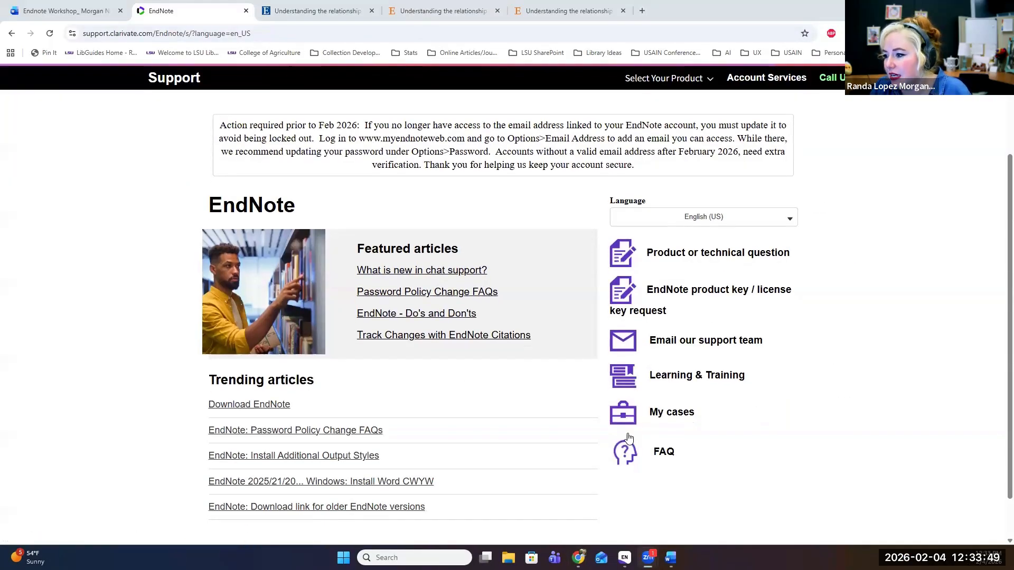
{"action": "scroll", "coordinate": [685, 370], "scroll_direction": "up", "scroll_amount": 4}
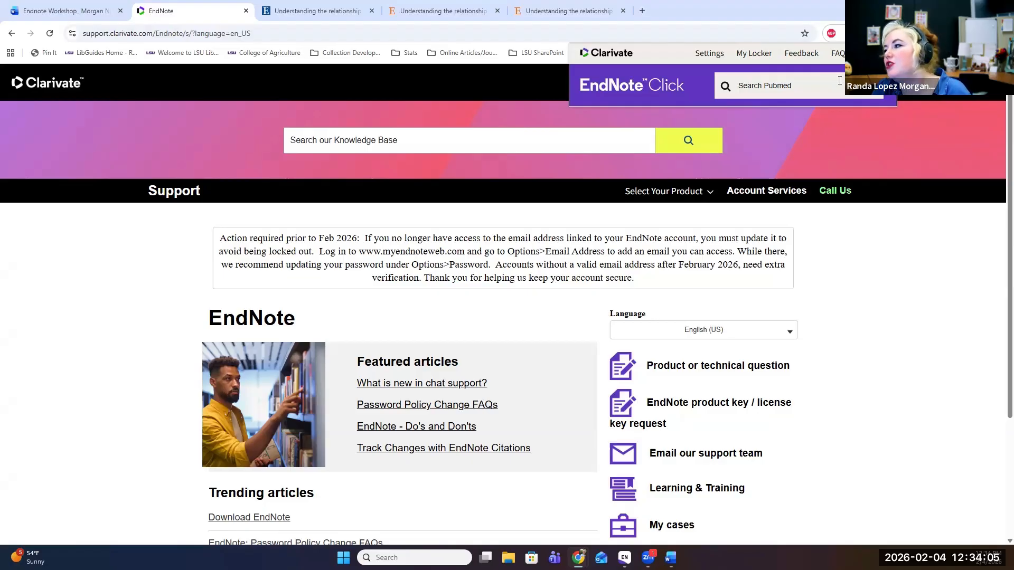
- Search PubMed for "maternal health" through EndNote Click and close the two surplus "Understanding the relationship" article tabs
{"action": "left_click", "coordinate": [767, 83]}
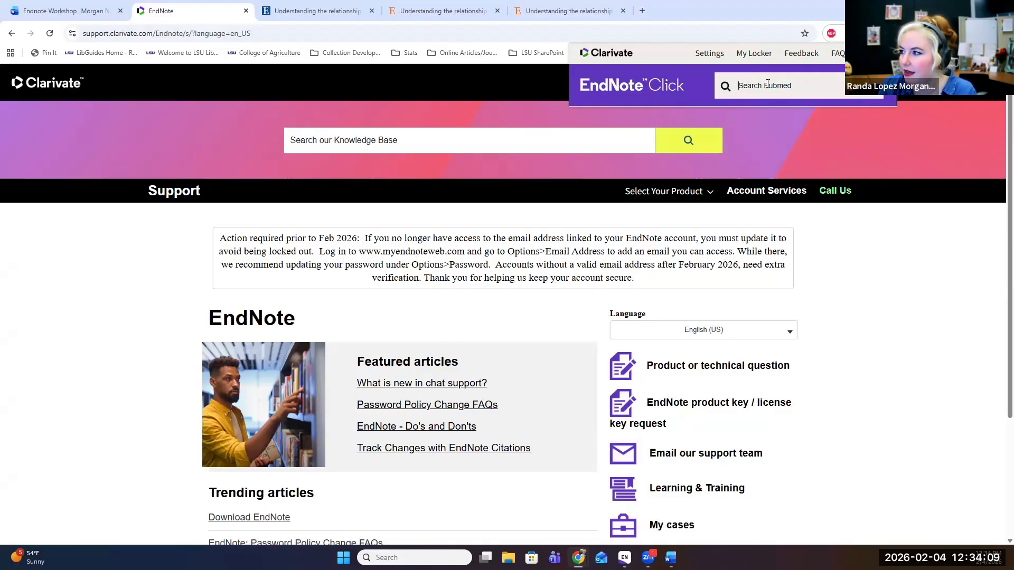
{"action": "type", "text": "mater"}
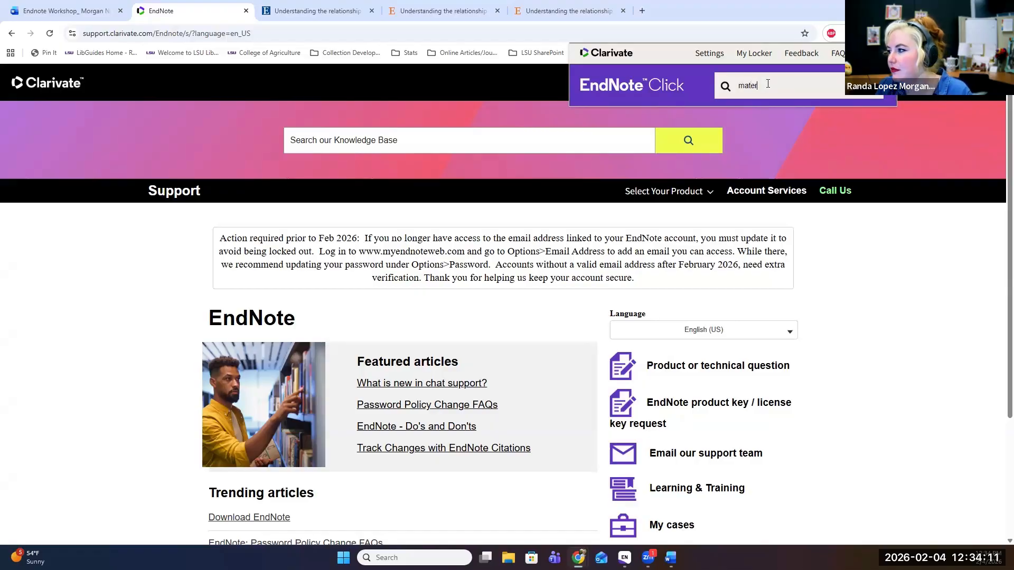
{"action": "type", "text": "nal health"}
{"action": "key", "text": "Return"}
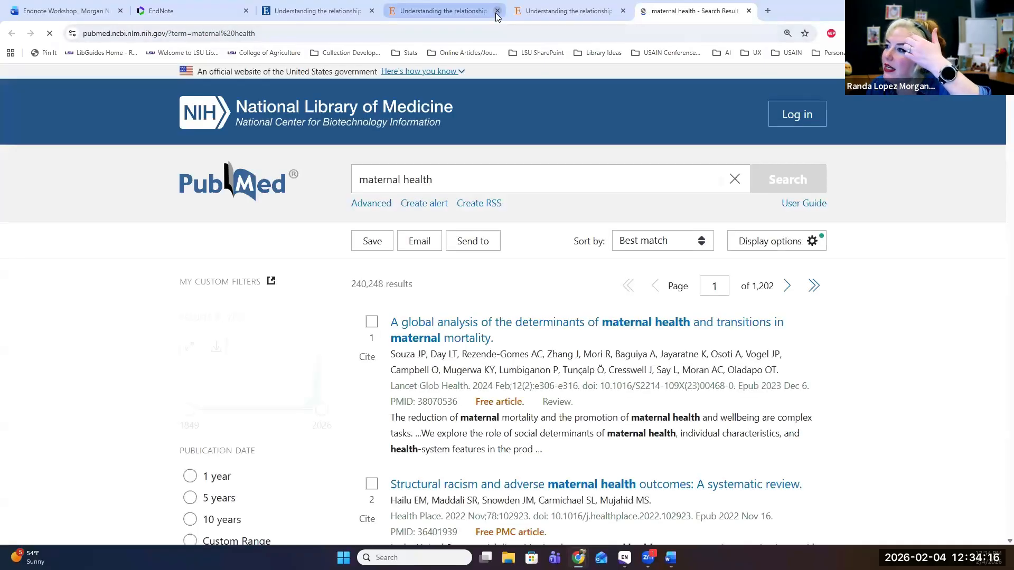
{"action": "left_click", "coordinate": [497, 11]}
{"action": "left_click", "coordinate": [497, 11]}
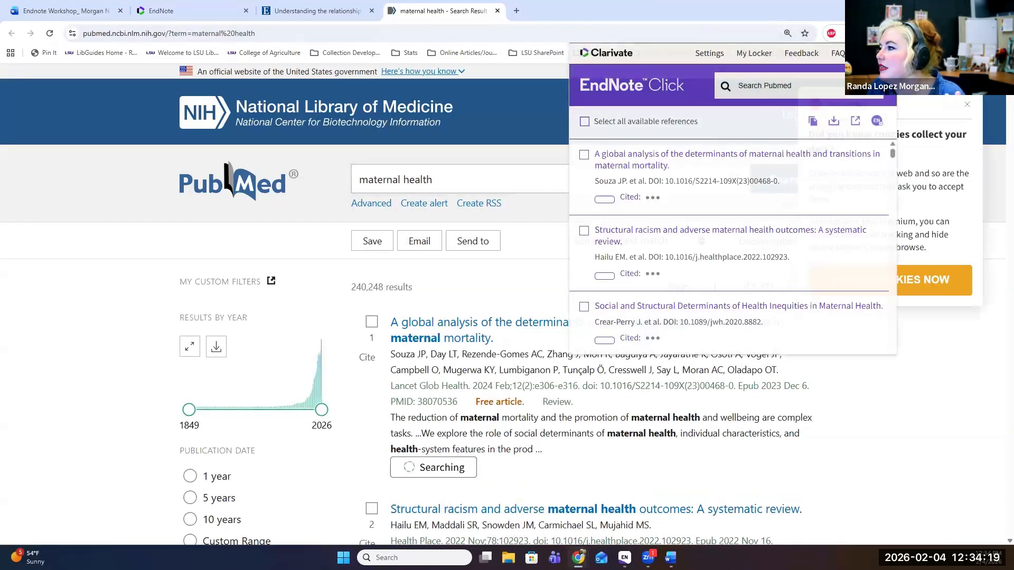
- Select "A global analysis of the determinants of maternal health" in the EndNote Click results and search the institution library for it
{"action": "scroll", "coordinate": [628, 180], "scroll_direction": "down", "scroll_amount": 1}
{"action": "scroll", "coordinate": [627, 181], "scroll_direction": "down", "scroll_amount": 5}
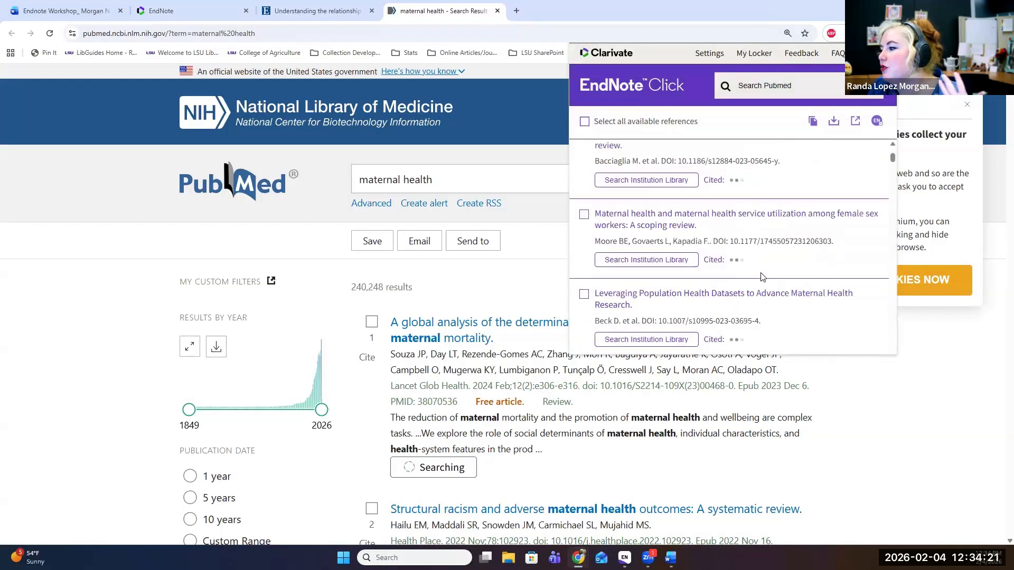
{"action": "scroll", "coordinate": [607, 169], "scroll_direction": "up", "scroll_amount": 6}
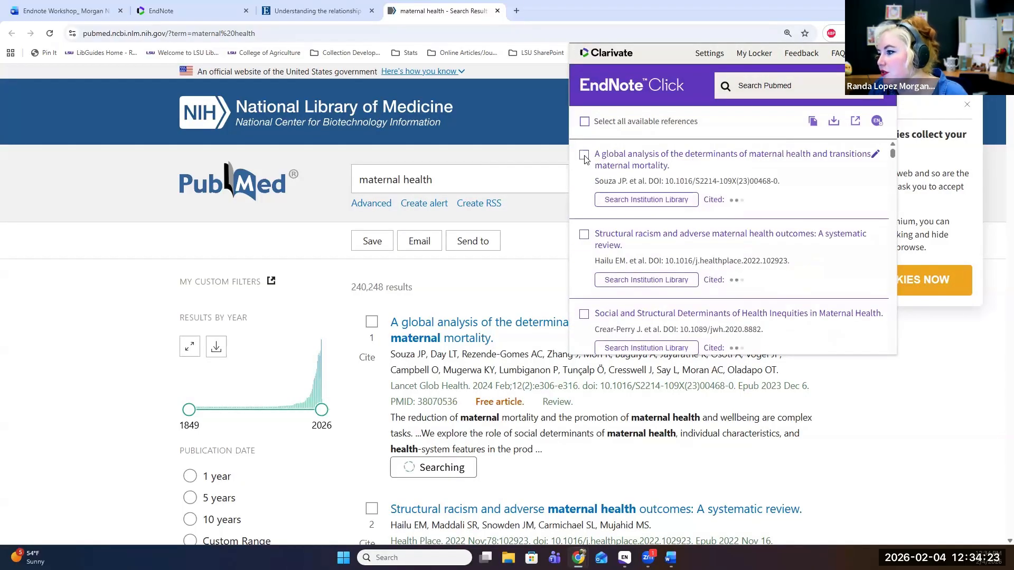
{"action": "left_click", "coordinate": [583, 156]}
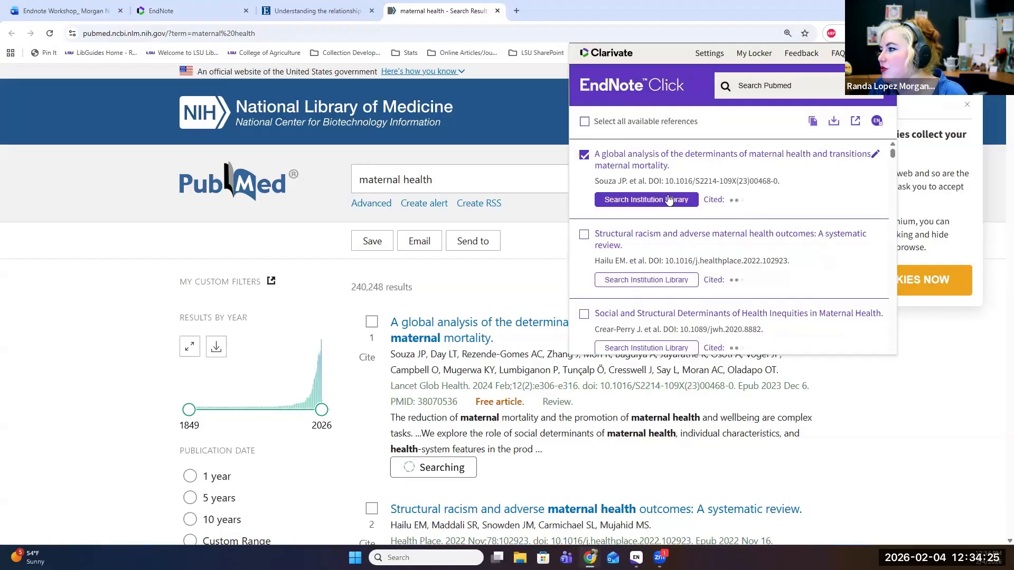
{"action": "left_click", "coordinate": [639, 206]}
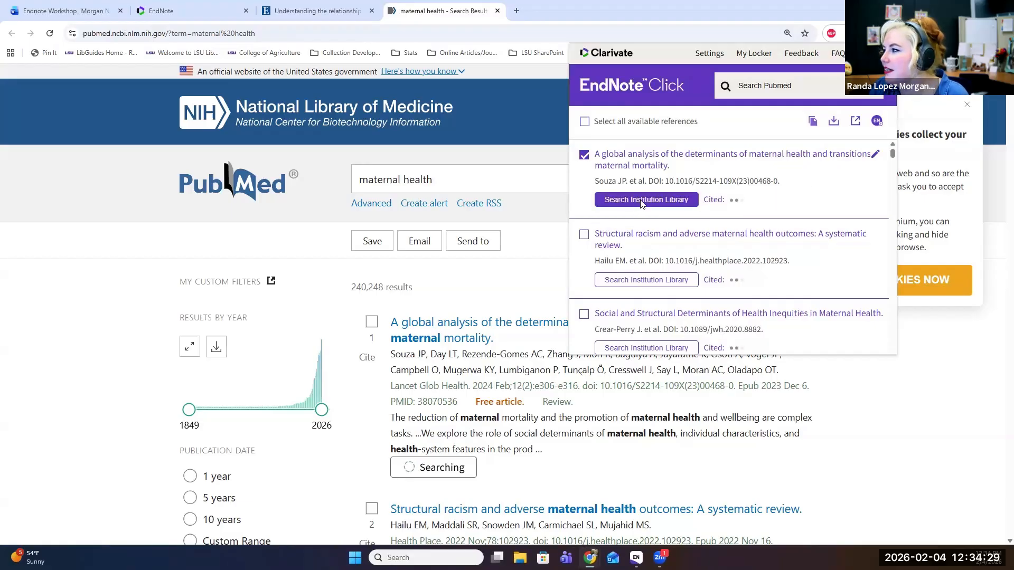
- Try the institution library search for the first PubMed result, and open EndNote Click's full Customise settings
{"action": "left_click", "coordinate": [640, 201]}
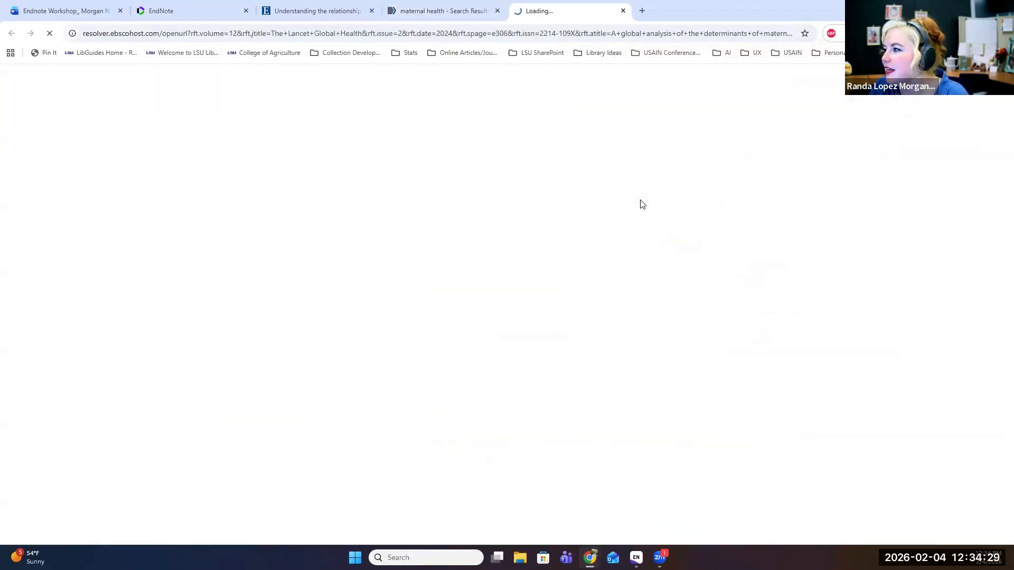
{"action": "left_click", "coordinate": [623, 11]}
{"action": "left_click", "coordinate": [887, 33]}
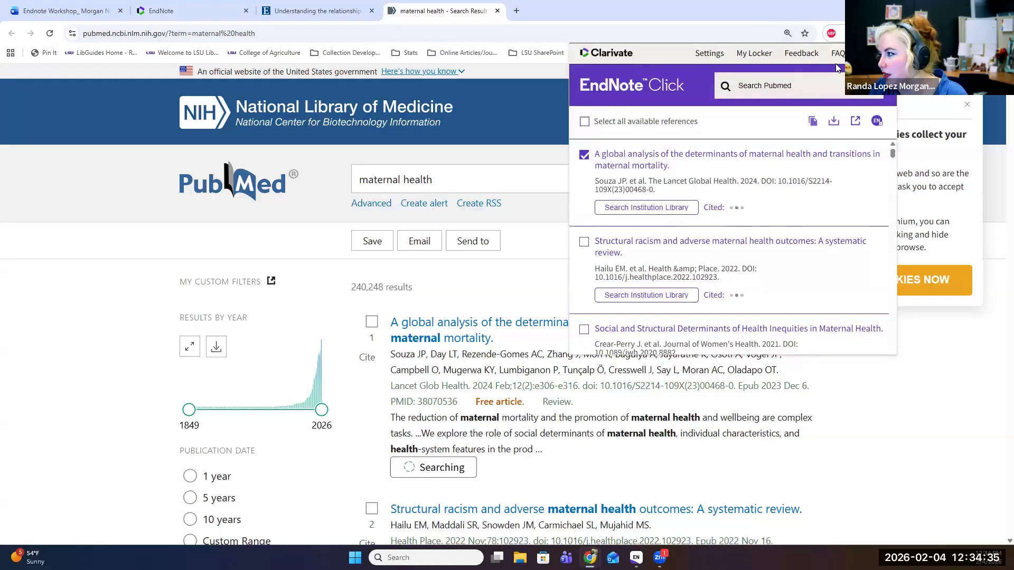
{"action": "left_click", "coordinate": [710, 54]}
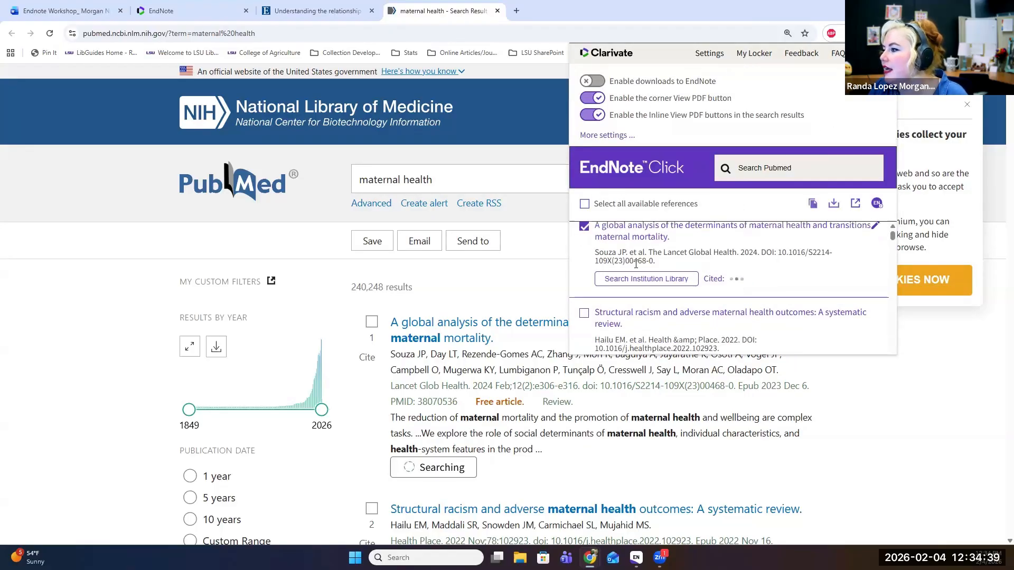
{"action": "left_click", "coordinate": [719, 57]}
{"action": "left_click", "coordinate": [719, 57]}
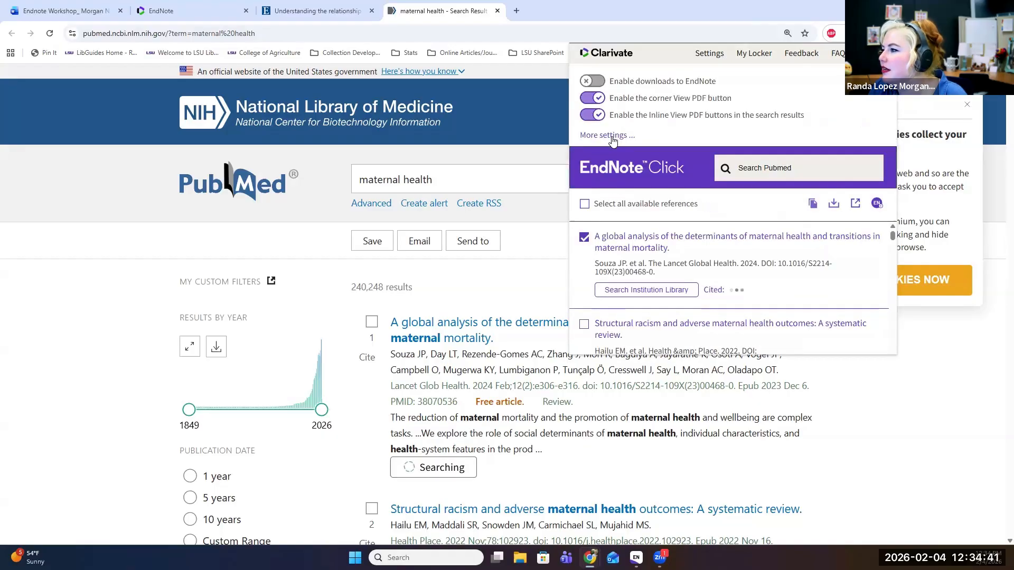
{"action": "left_click", "coordinate": [613, 140]}
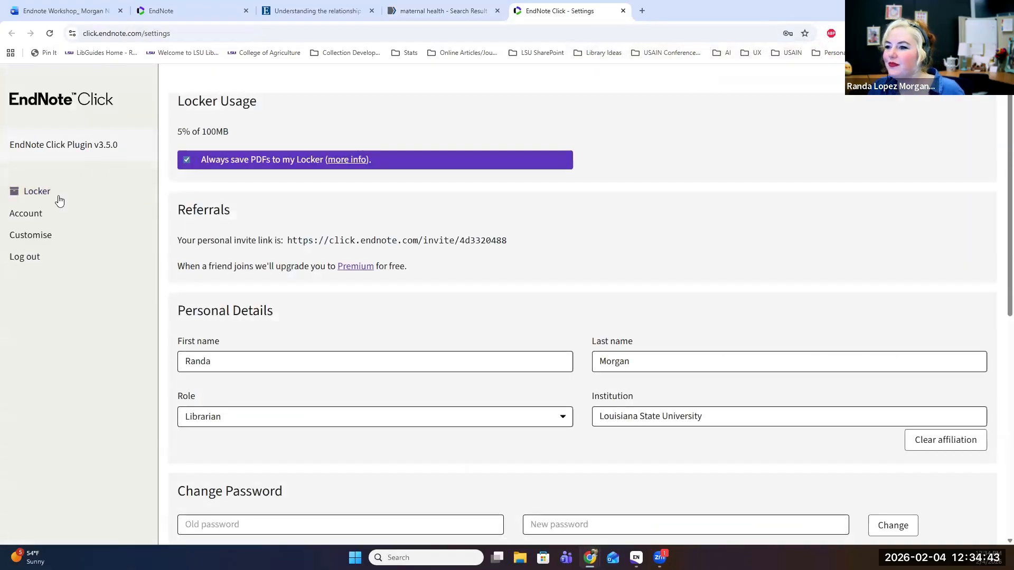
{"action": "left_click", "coordinate": [37, 238]}
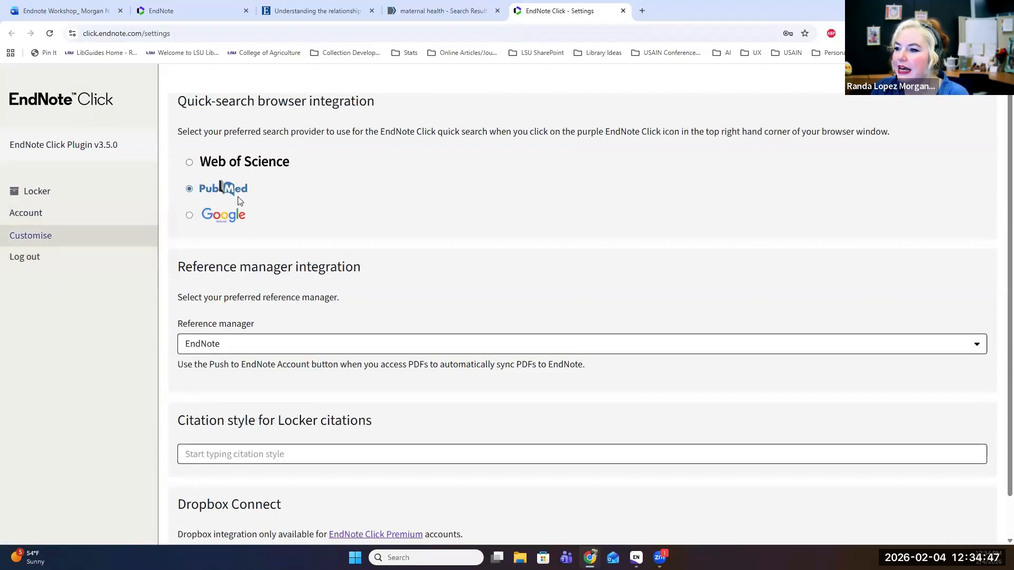
- Try Web of Science and Google as the EndNote Click quick-search provider, and set it back to PubMed
{"action": "left_click", "coordinate": [240, 166]}
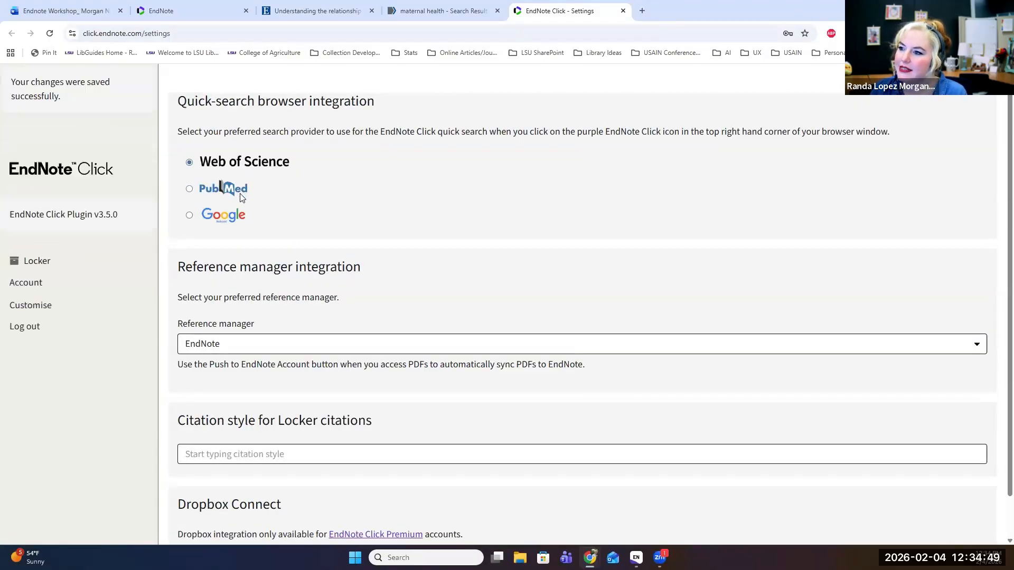
{"action": "left_click", "coordinate": [241, 191]}
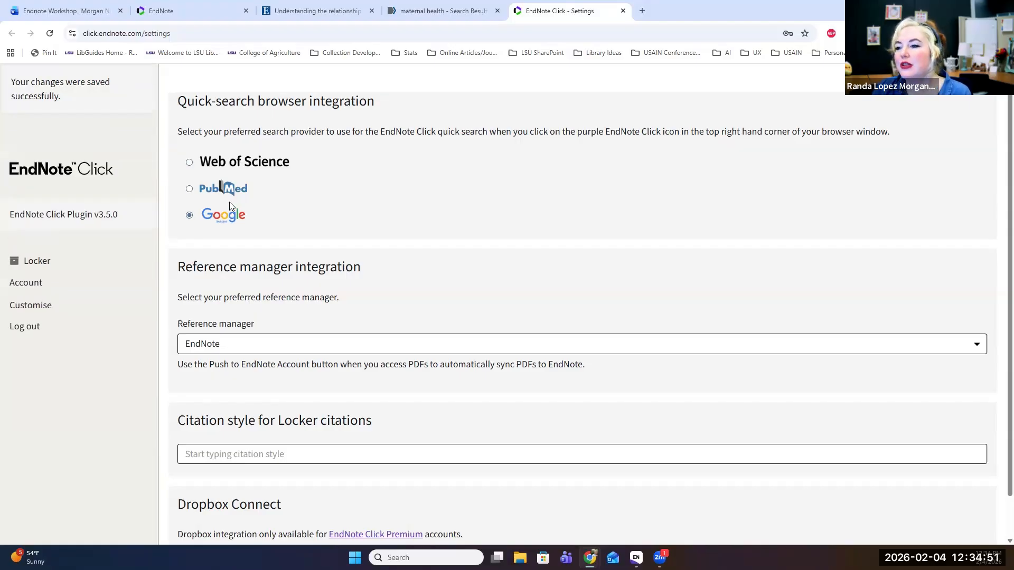
{"action": "left_click", "coordinate": [229, 194]}
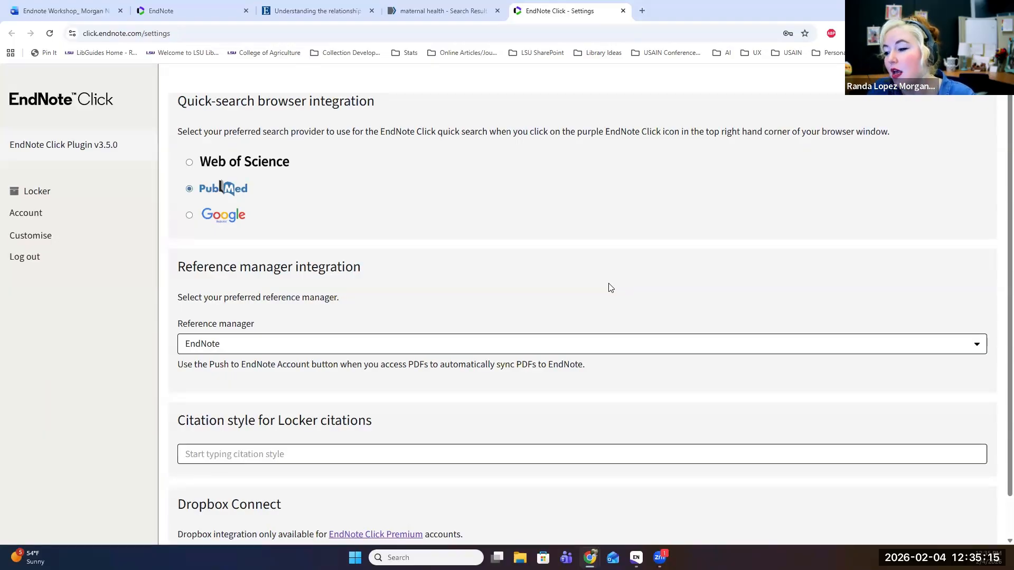
- Open "Hurricane Exposure and Risk of Long-Term Cardiovascular Disease Outcomes" from the Locker and export it to EndNote Desktop
{"action": "scroll", "coordinate": [248, 417], "scroll_direction": "down", "scroll_amount": 1}
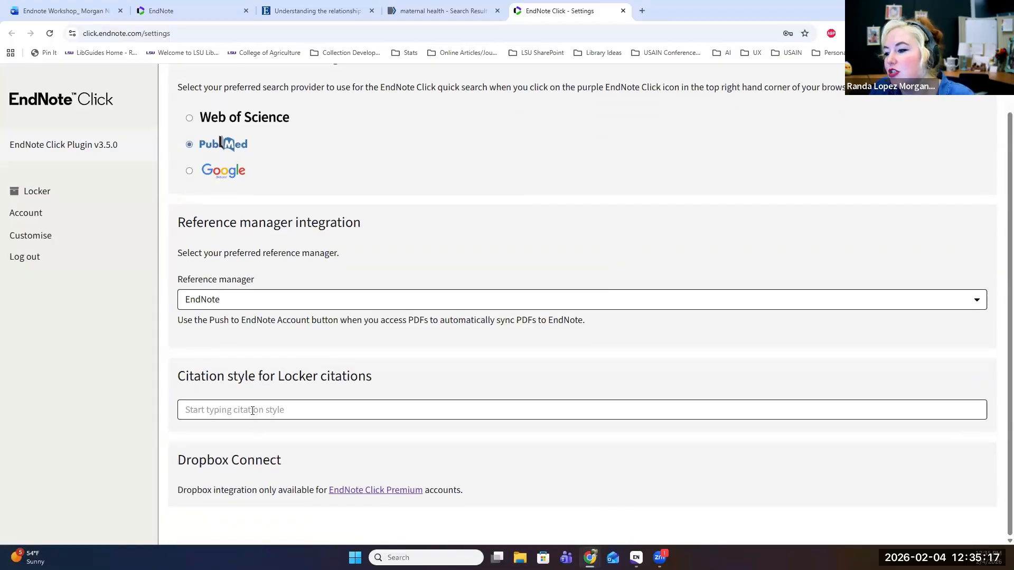
{"action": "left_click", "coordinate": [252, 411]}
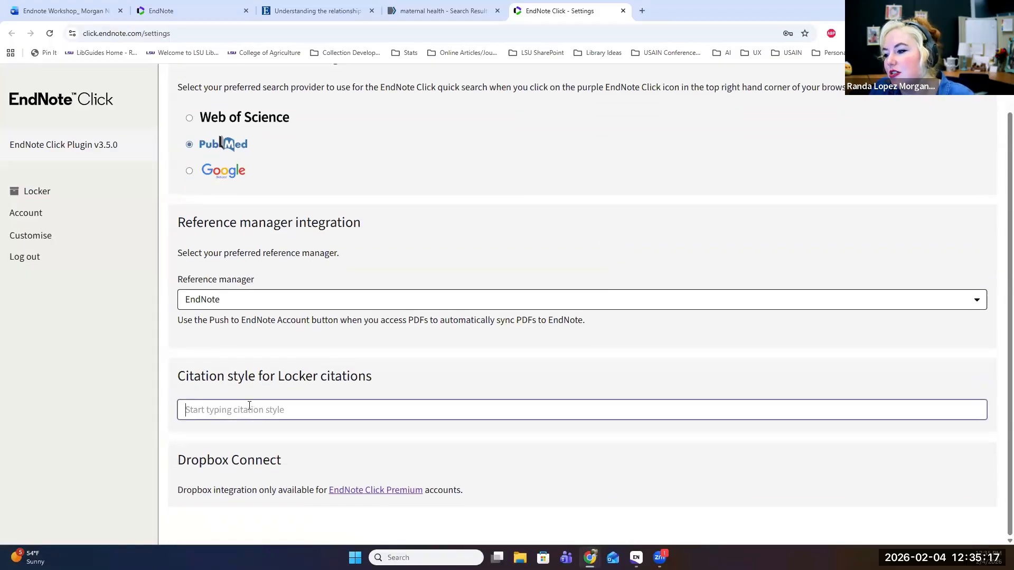
{"action": "left_click", "coordinate": [31, 190]}
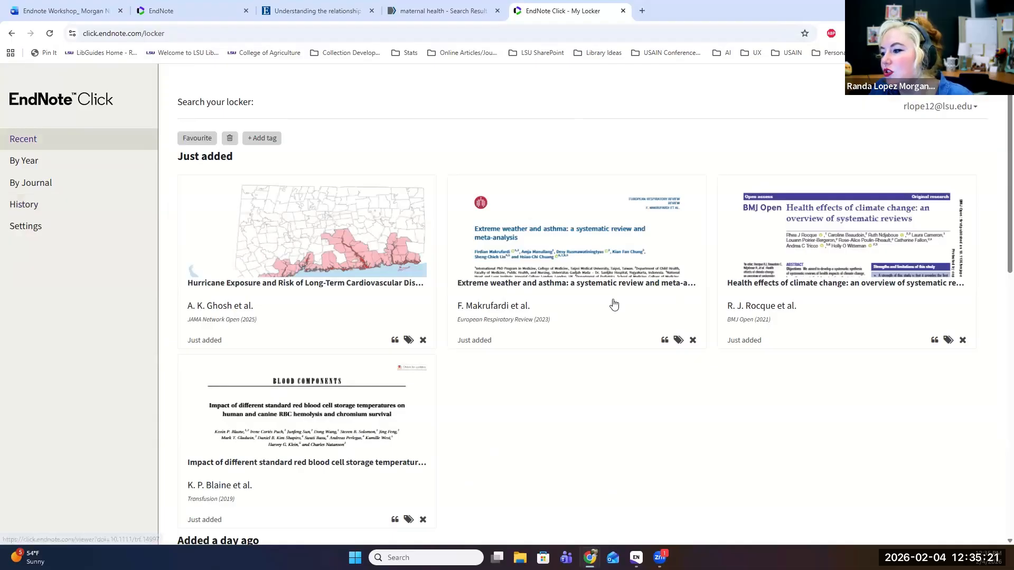
{"action": "left_click", "coordinate": [281, 238]}
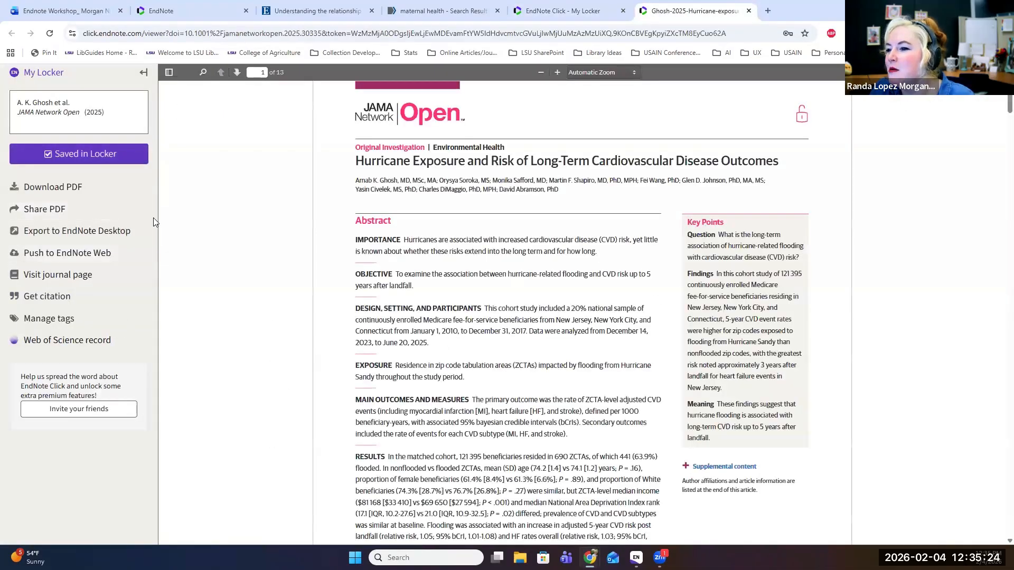
{"action": "left_click", "coordinate": [84, 231]}
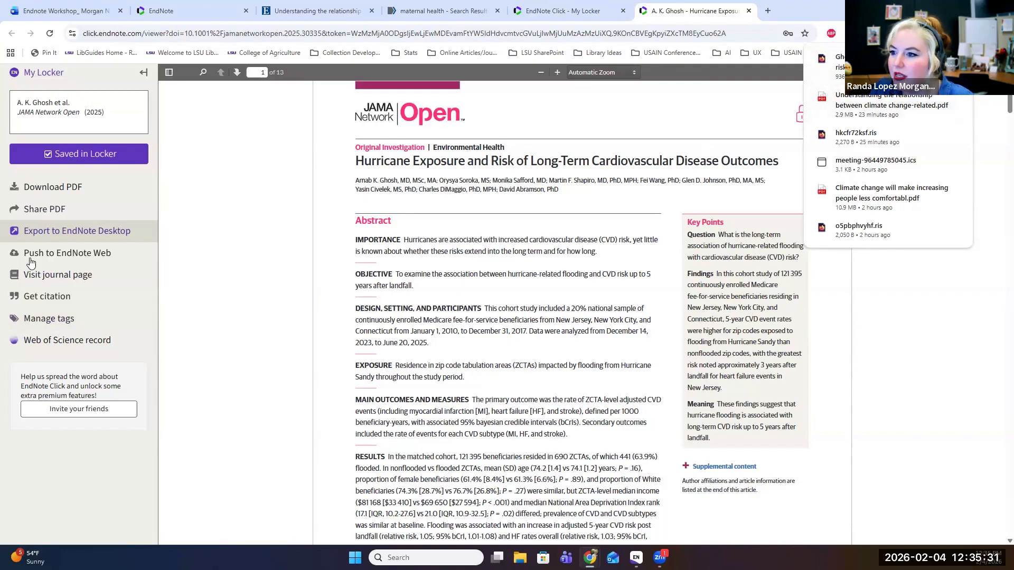
- Look at the article's PDF sharing options, close them without sending, and bring up the EndNote Click popup
{"action": "left_click", "coordinate": [62, 212]}
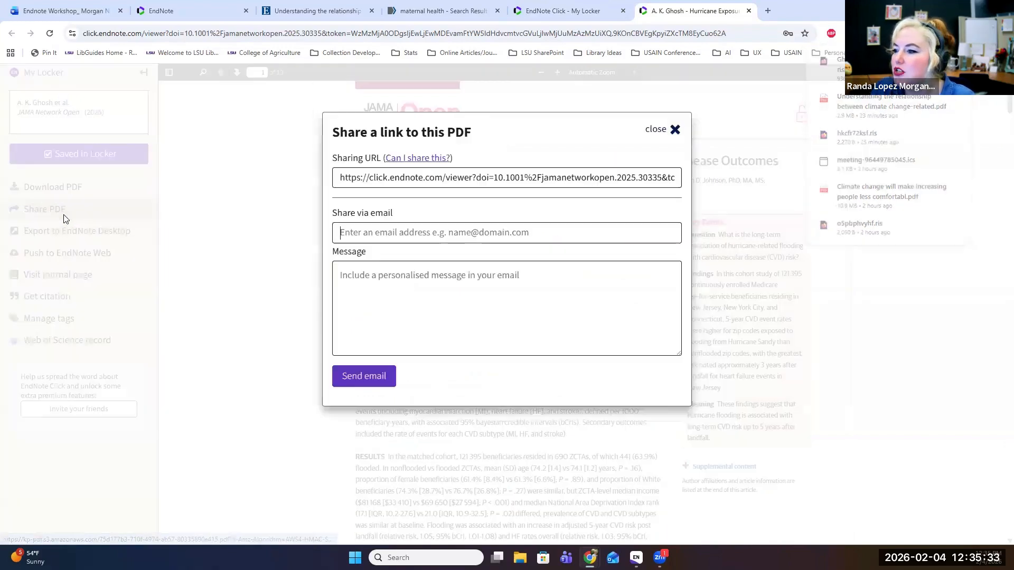
{"action": "left_click", "coordinate": [672, 130]}
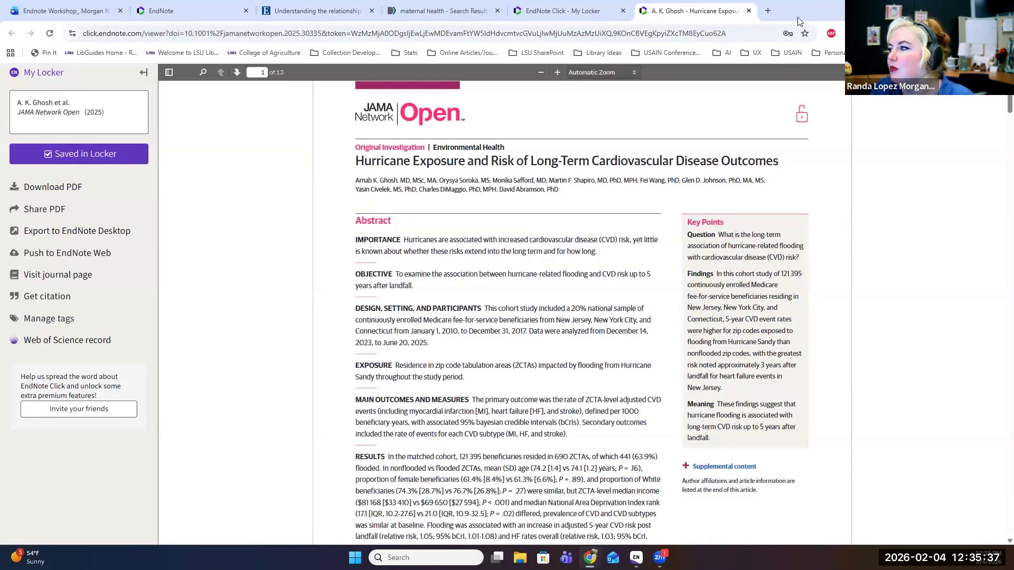
{"action": "left_click", "coordinate": [886, 33]}
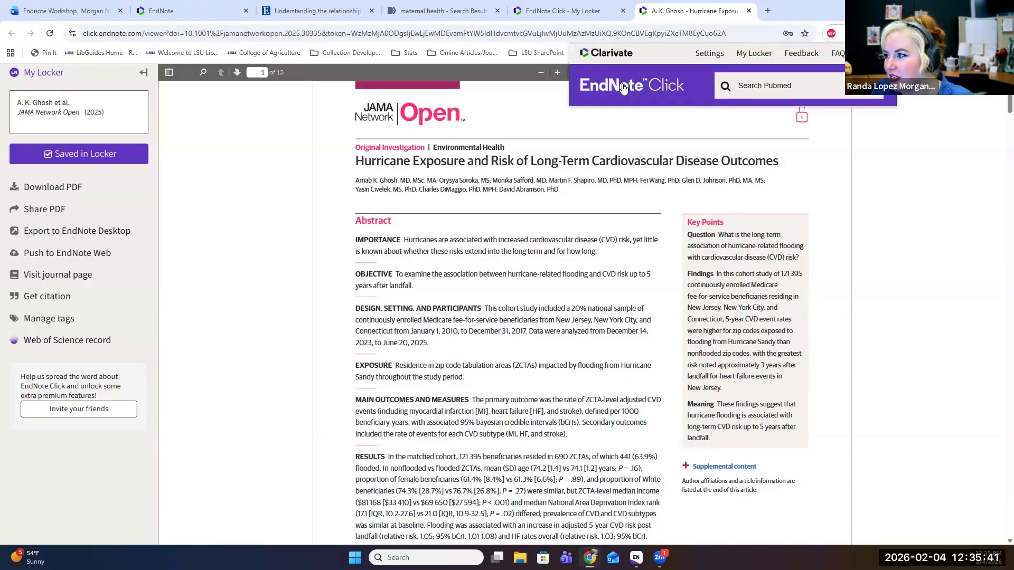
- Open the LSU Libraries home page at lib.lsu.edu in place of the article viewer
{"action": "left_click", "coordinate": [489, 37]}
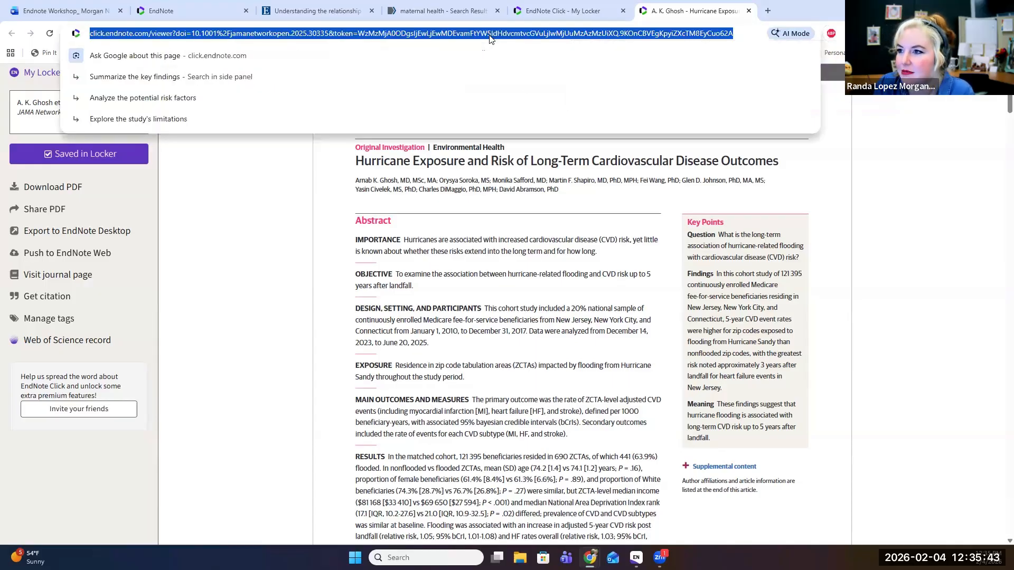
{"action": "type", "text": "lib"}
{"action": "key", "text": "Return"}
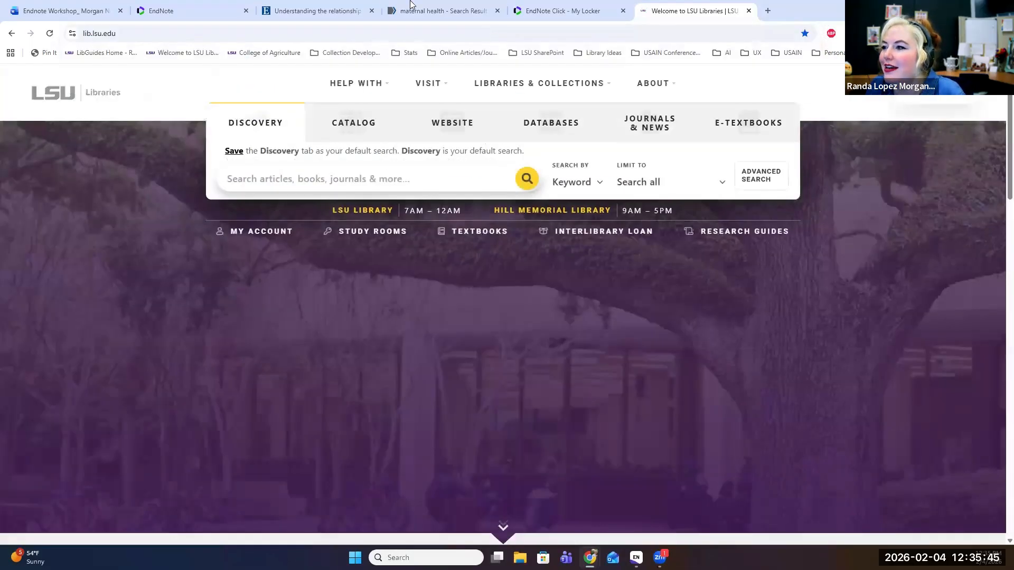
- Return to the EBSCO record of the "Understanding the relationship" article and open its linked full text on ScienceDirect
{"action": "left_click", "coordinate": [317, 10]}
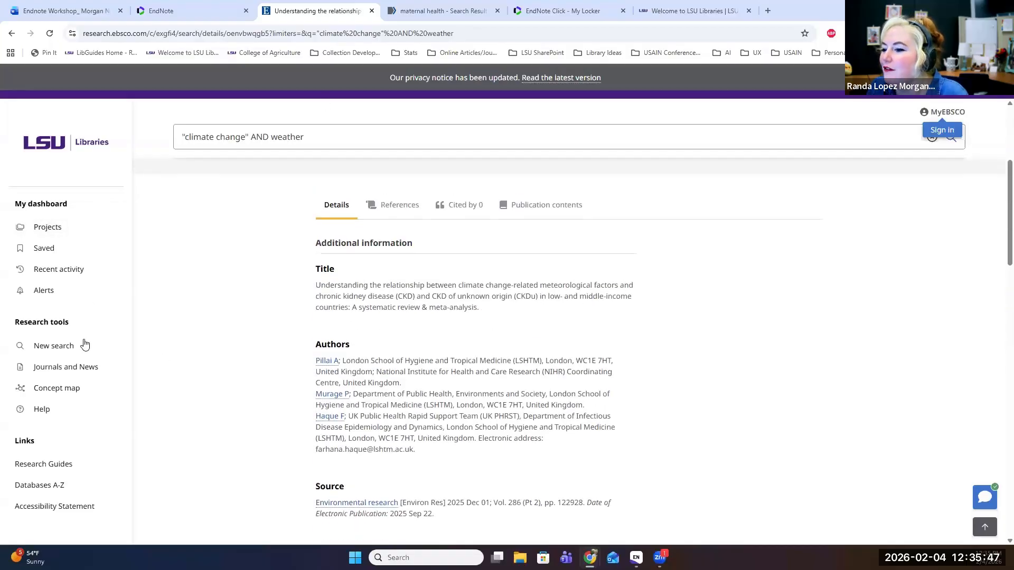
{"action": "left_click", "coordinate": [73, 226]}
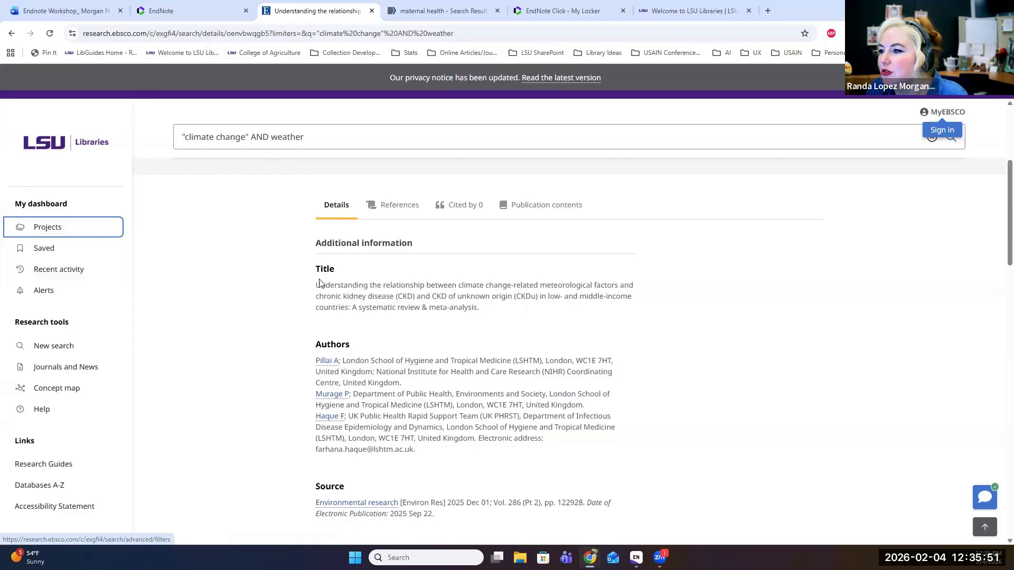
{"action": "scroll", "coordinate": [320, 283], "scroll_direction": "up", "scroll_amount": 5}
{"action": "left_click", "coordinate": [381, 368]}
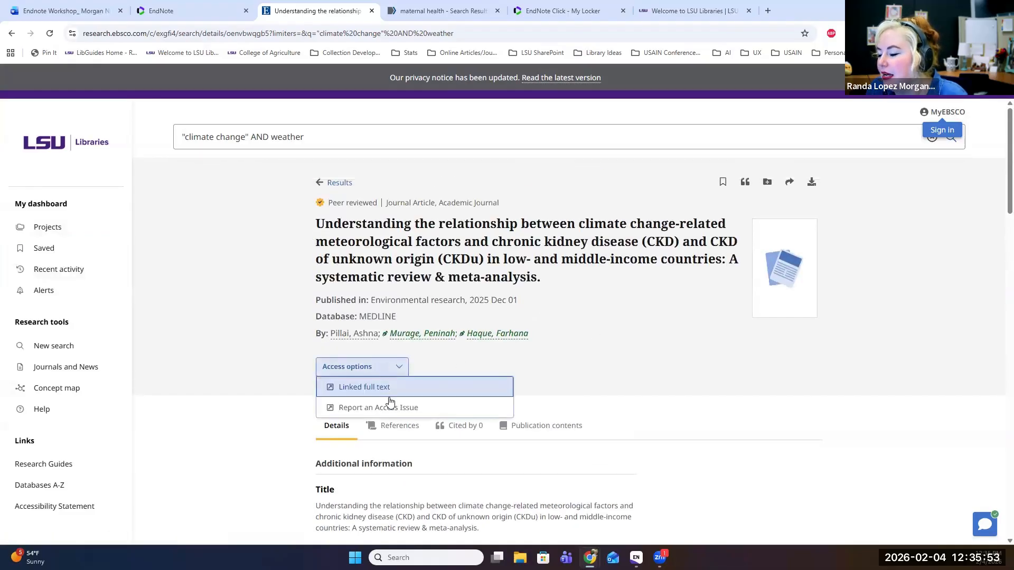
{"action": "left_click", "coordinate": [12, 33]}
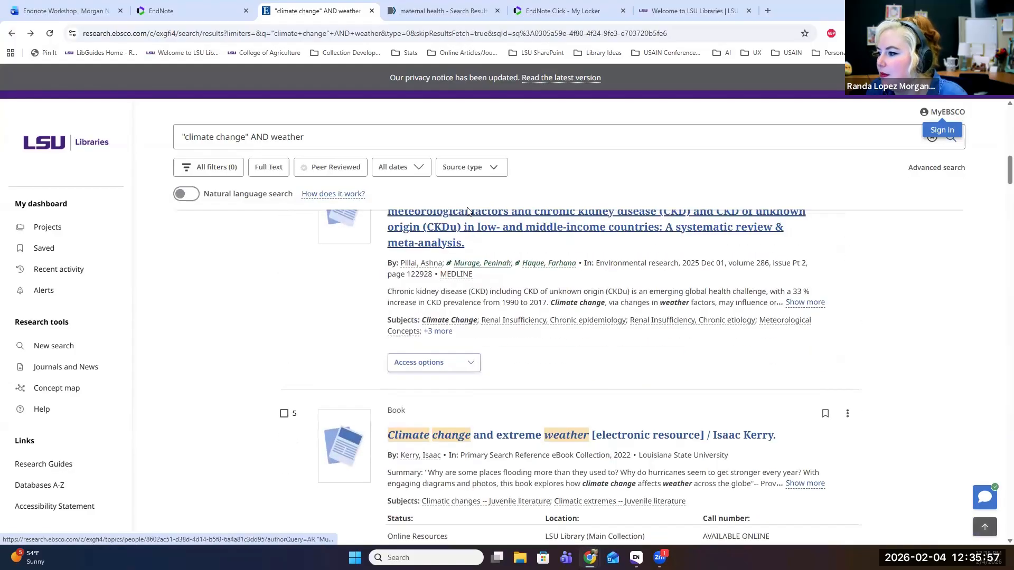
{"action": "left_click", "coordinate": [467, 232]}
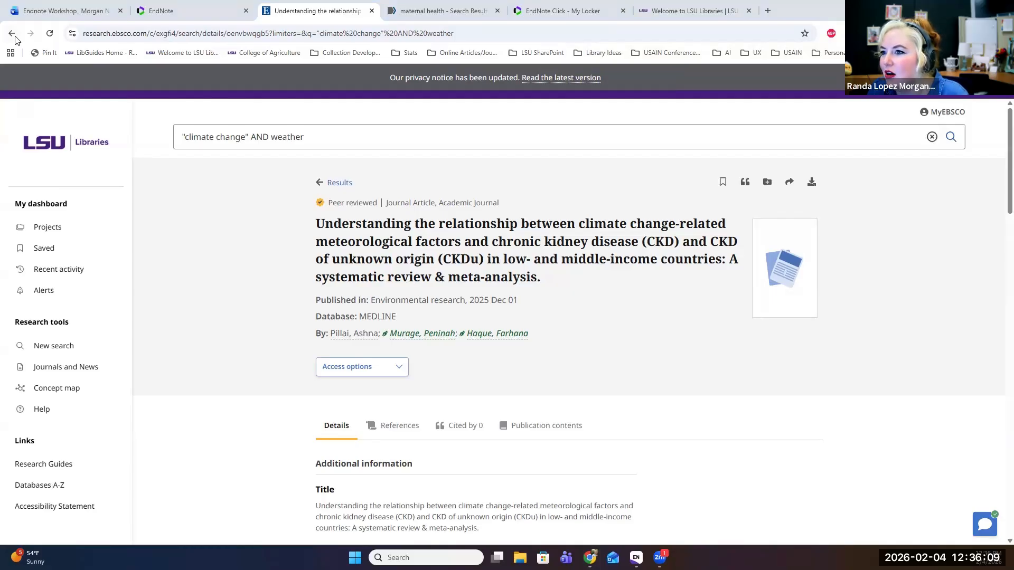
{"action": "left_click", "coordinate": [360, 374]}
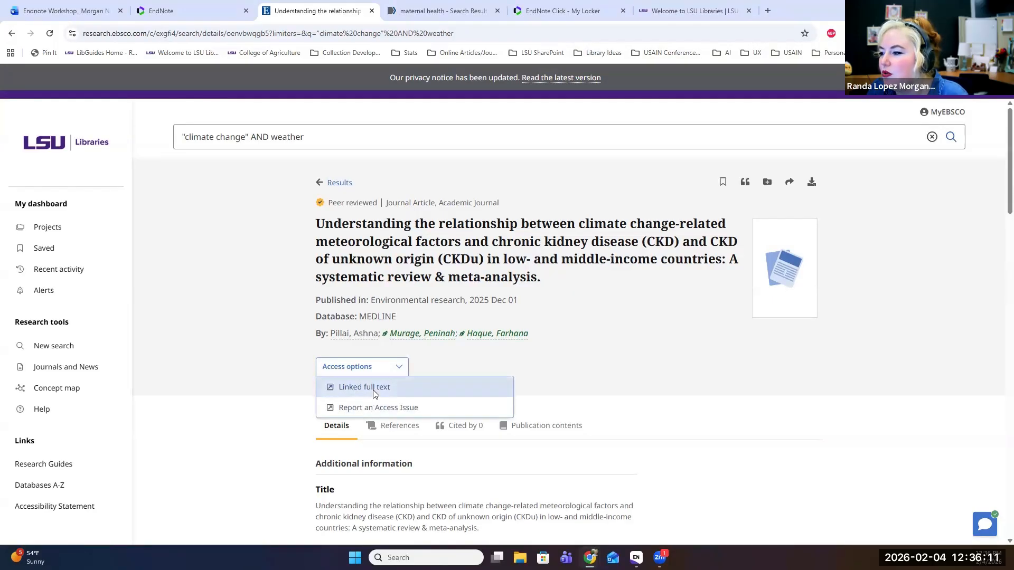
{"action": "left_click", "coordinate": [373, 392]}
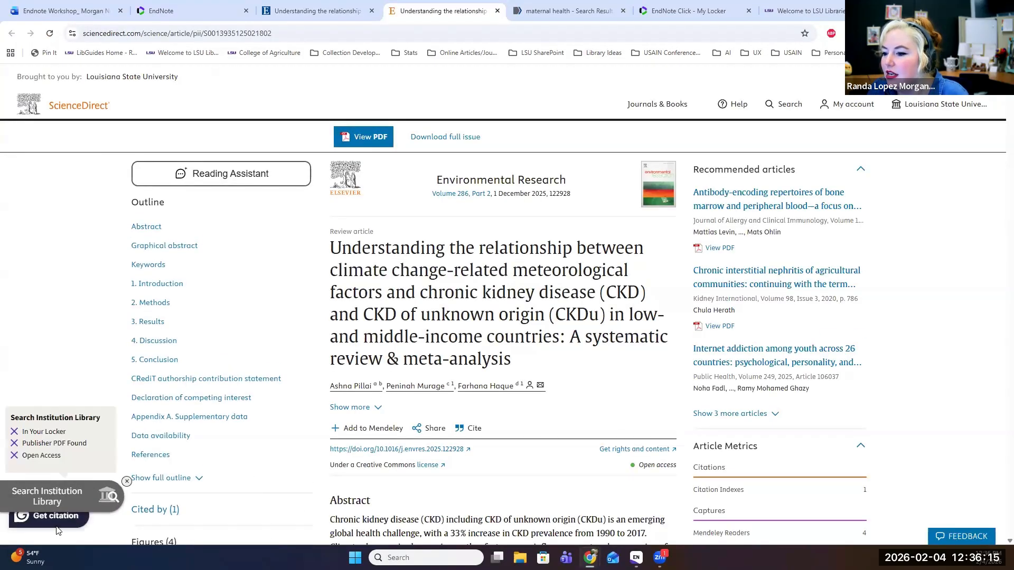
- Try EndNote Click's institution library search for the article, and reopen its linked full text from the EBSCO record
{"action": "left_click", "coordinate": [47, 525]}
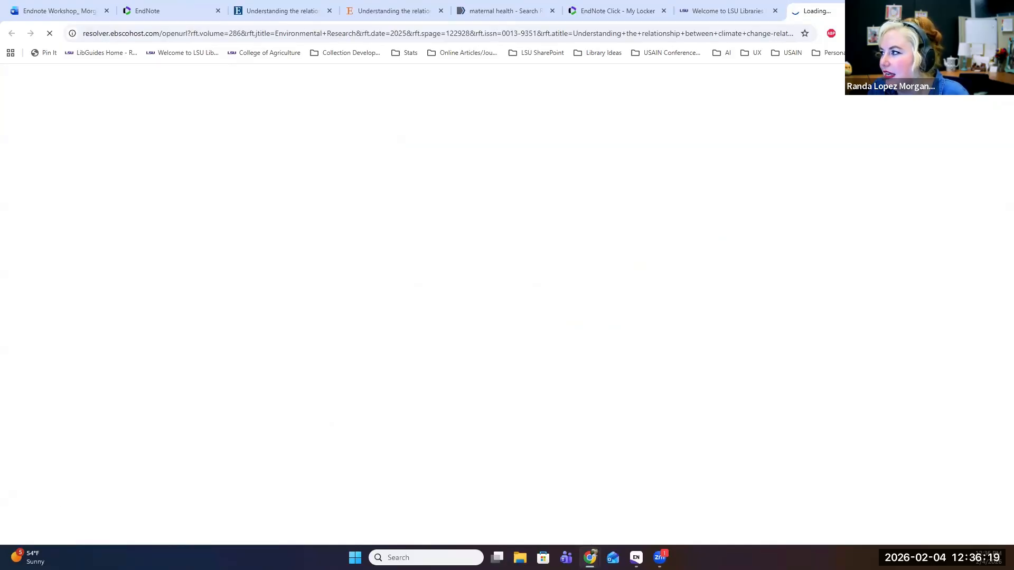
{"action": "left_click", "coordinate": [886, 11]}
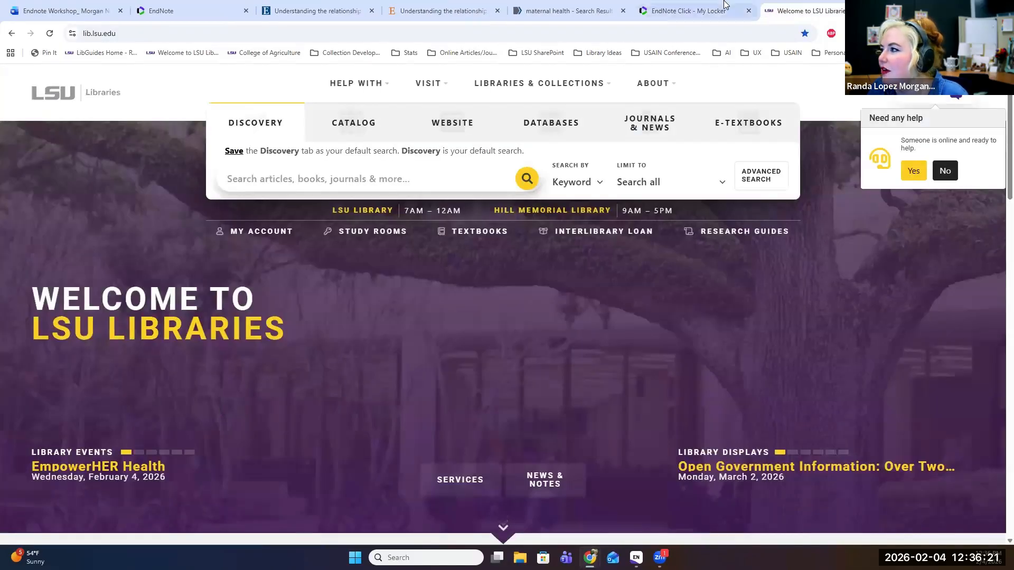
{"action": "left_click", "coordinate": [570, 5]}
{"action": "left_click", "coordinate": [324, 11]}
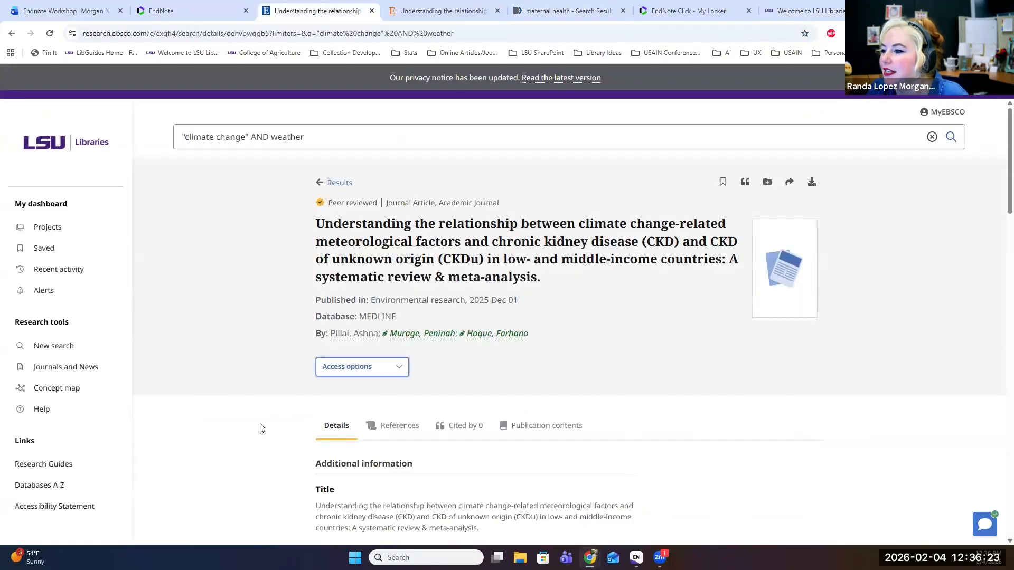
{"action": "left_click", "coordinate": [370, 366]}
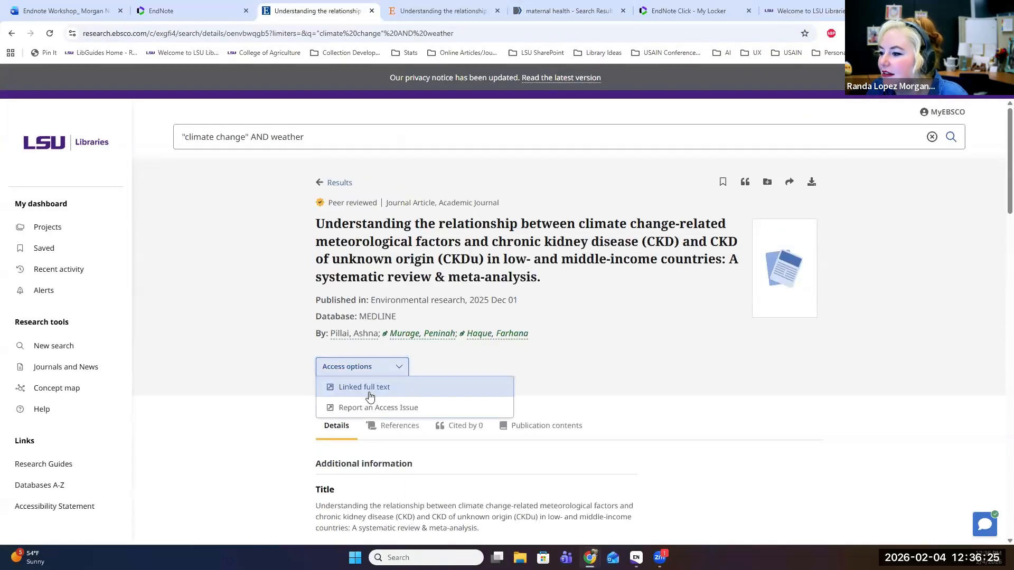
{"action": "left_click", "coordinate": [371, 391]}
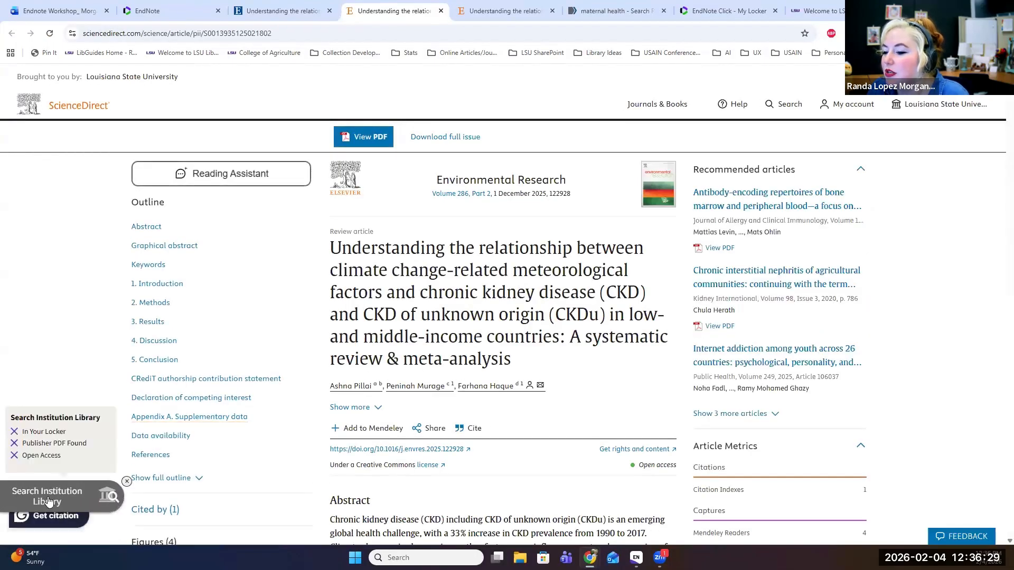
- Search the institution library for the article through EndNote Click, continue to the item, and close the resulting journal tab
{"action": "left_click", "coordinate": [49, 500]}
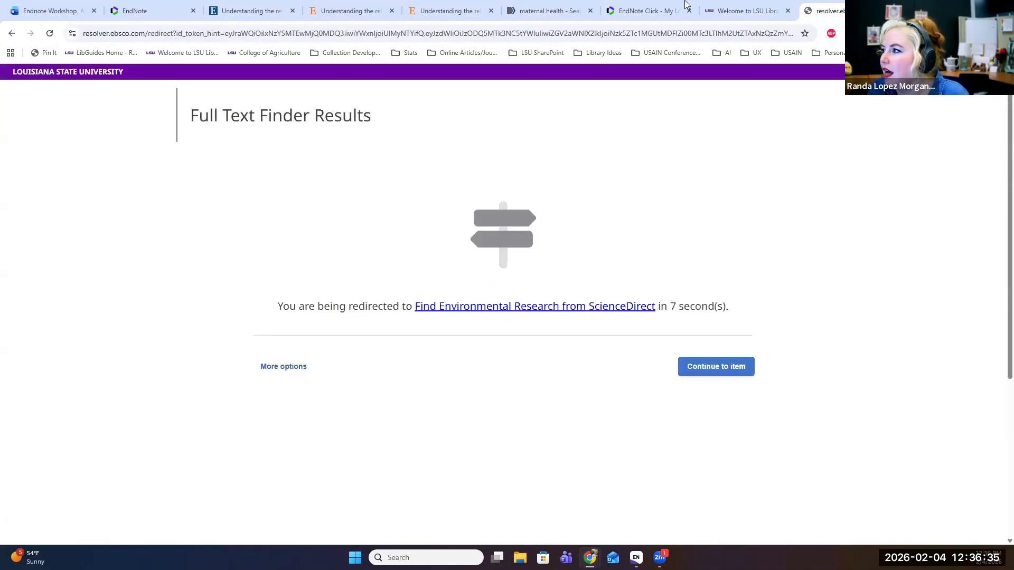
{"action": "left_click", "coordinate": [705, 361]}
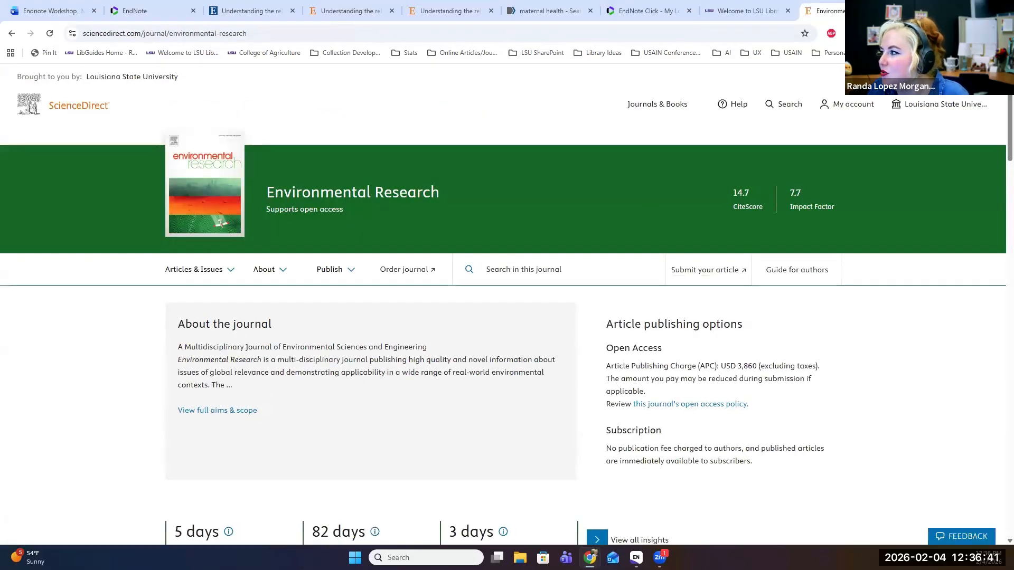
{"action": "left_click", "coordinate": [887, 10]}
- Look through the open Locker, PubMed and article tabs and return to the EBSCO record
{"action": "left_click", "coordinate": [702, 9]}
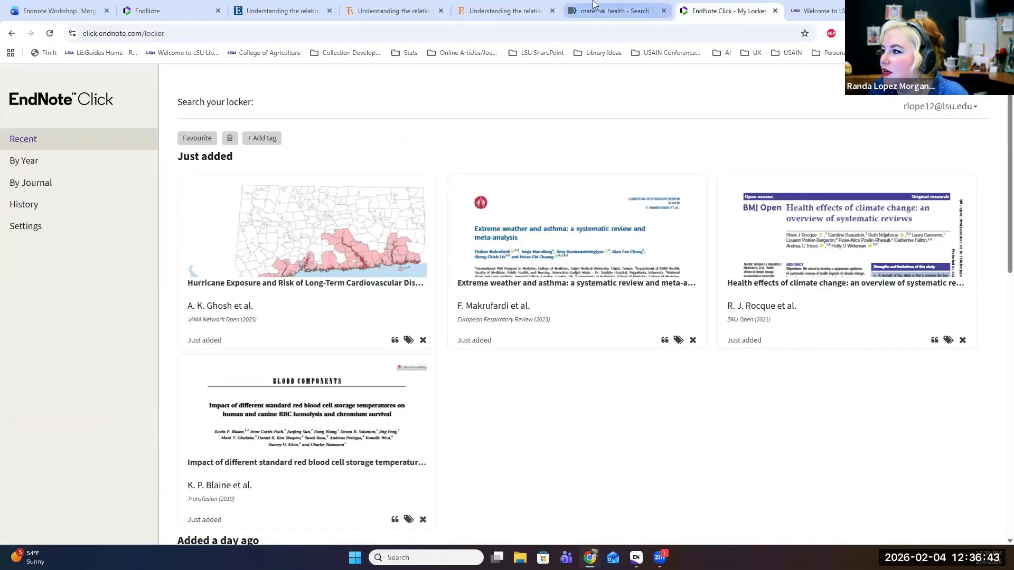
{"action": "left_click", "coordinate": [600, 7]}
{"action": "left_click", "coordinate": [491, 8]}
{"action": "left_click", "coordinate": [280, 9]}
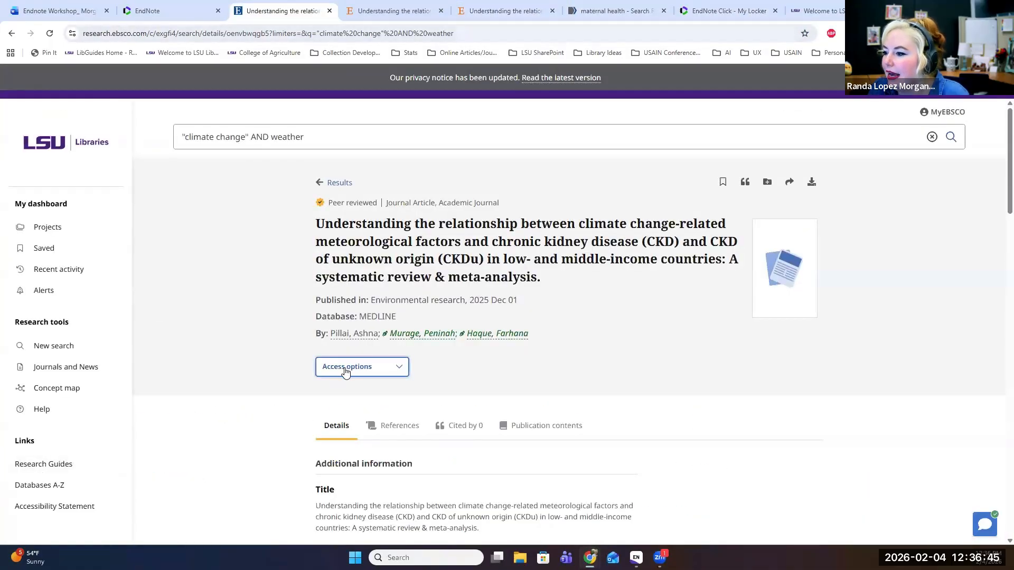
- Open the article's full-text PDF from its ScienceDirect page and check the EndNote Click search there
{"action": "left_click", "coordinate": [393, 9]}
{"action": "left_click", "coordinate": [378, 138]}
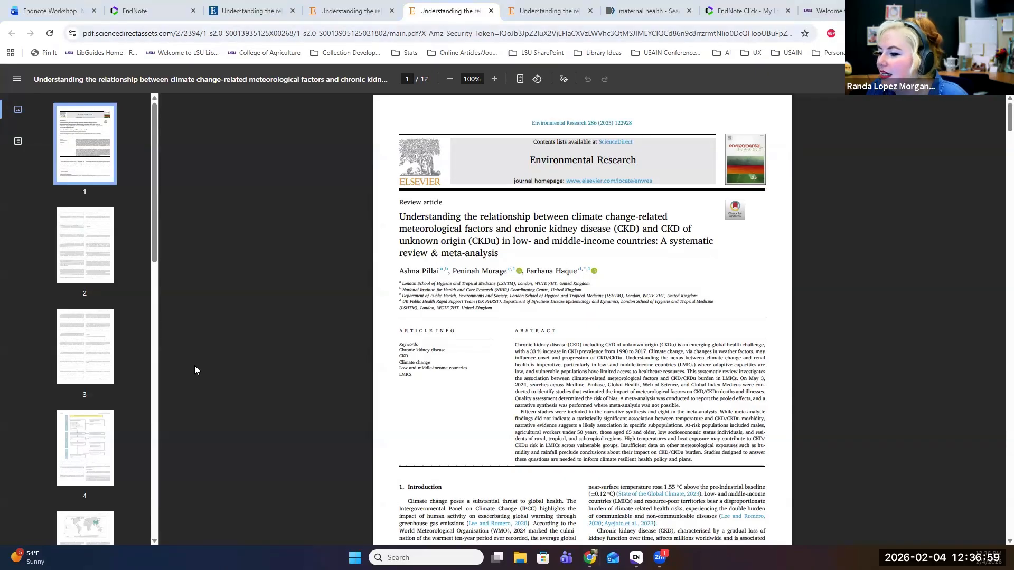
{"action": "right_click", "coordinate": [583, 389]}
{"action": "left_click", "coordinate": [619, 192]}
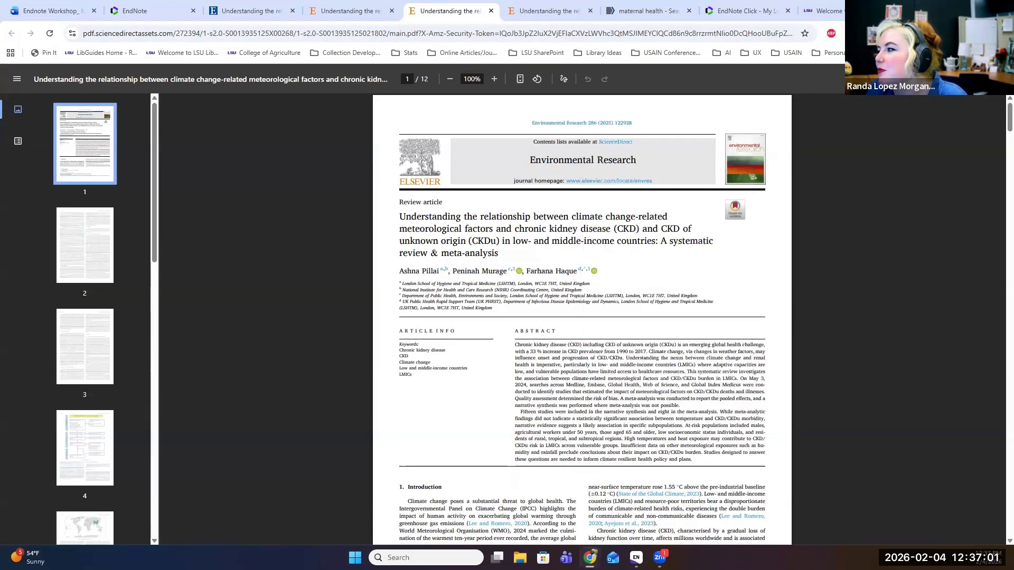
{"action": "left_click", "coordinate": [887, 34]}
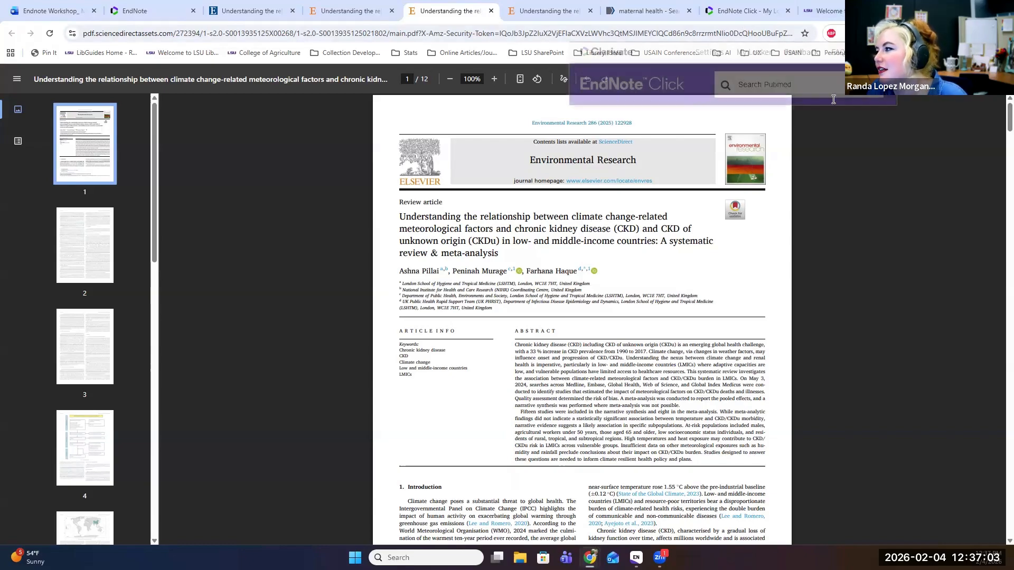
{"action": "left_click", "coordinate": [887, 34]}
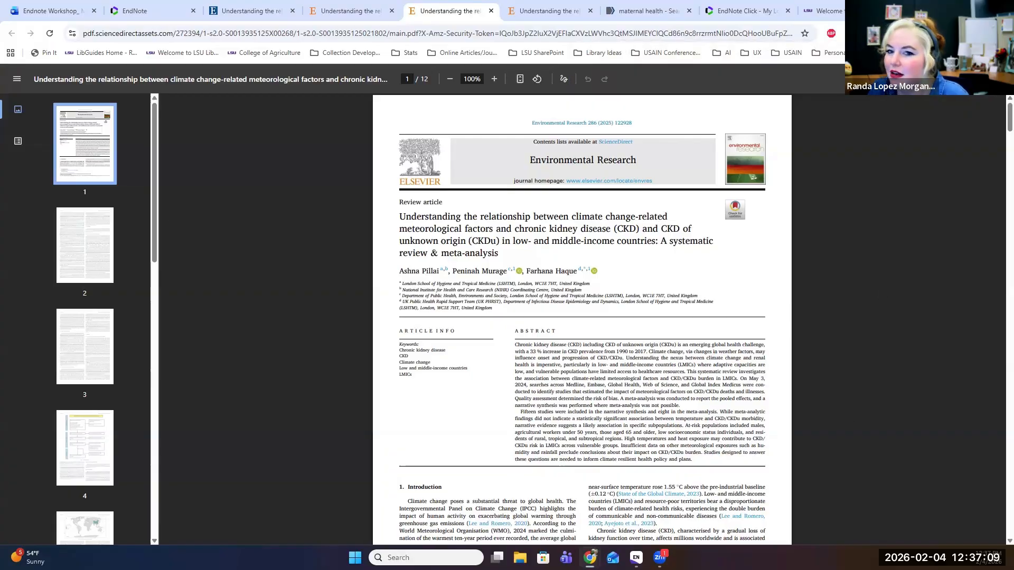
- Return to the workshop notes document and open the linked Endnote Youtube Training page
{"action": "left_click", "coordinate": [27, 4]}
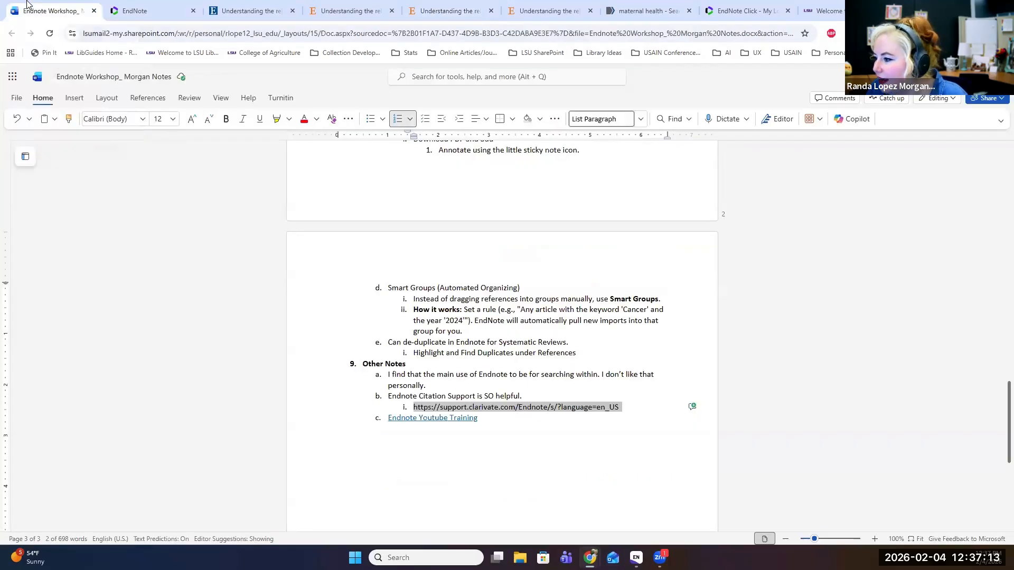
{"action": "left_click", "coordinate": [448, 425]}
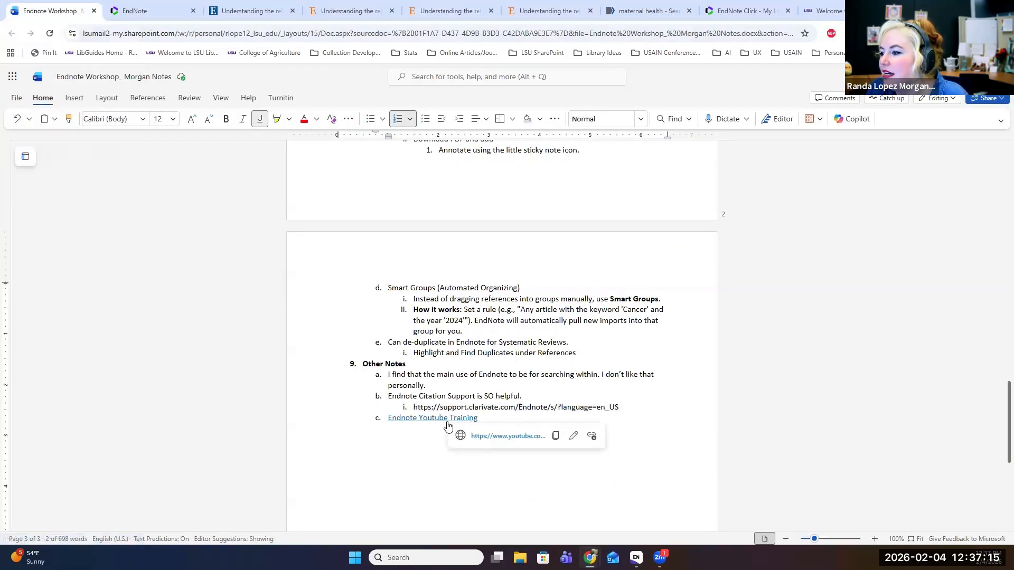
{"action": "left_click", "coordinate": [507, 436]}
{"action": "left_click", "coordinate": [179, 32]}
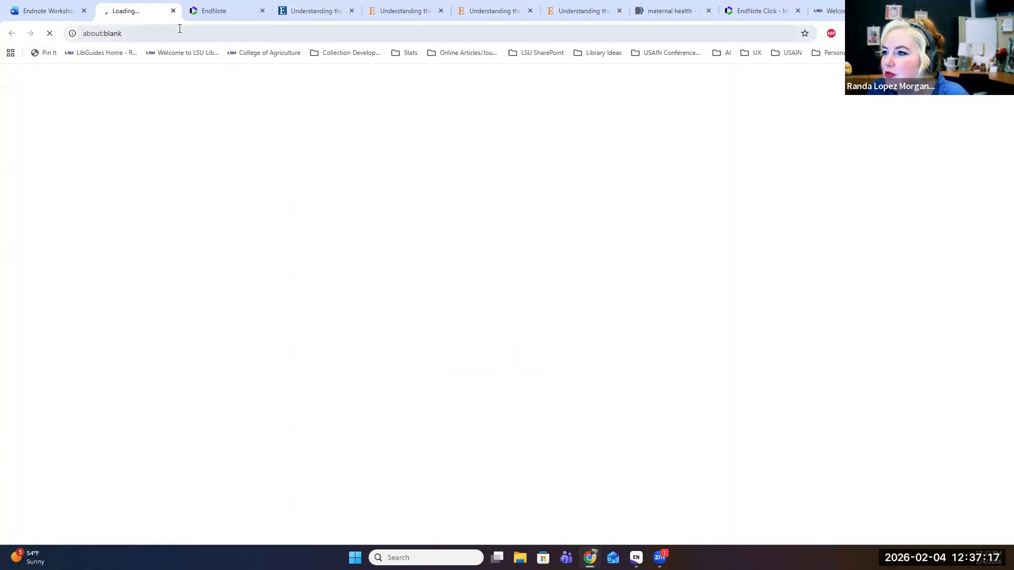
{"action": "triple_click", "coordinate": [179, 33]}
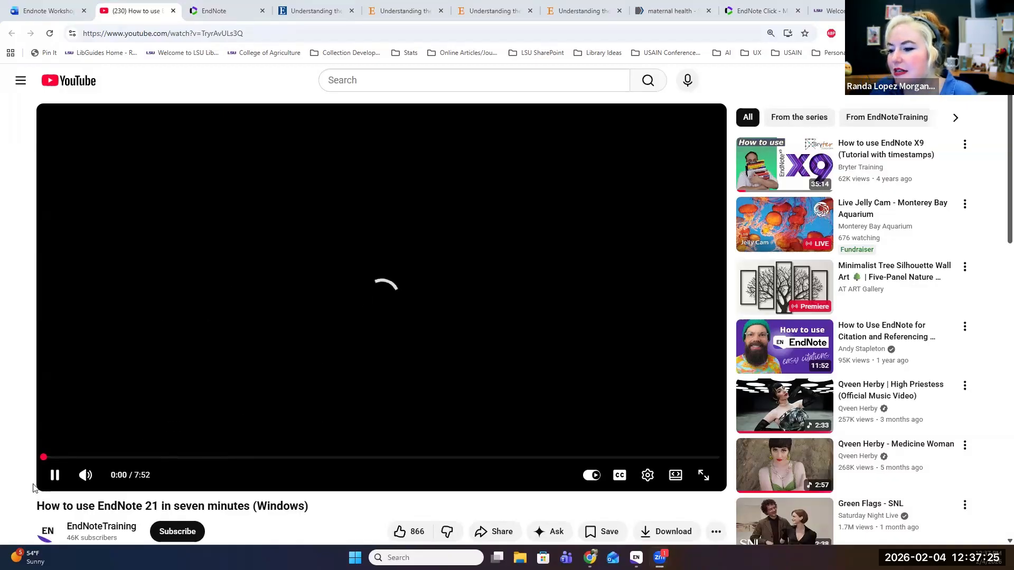
- Pause the "How to use EndNote 21 in seven minutes (Windows)" video and browse the EndNoteTraining channel's recommended videos and playlists
{"action": "scroll", "coordinate": [58, 417], "scroll_direction": "down", "scroll_amount": 2}
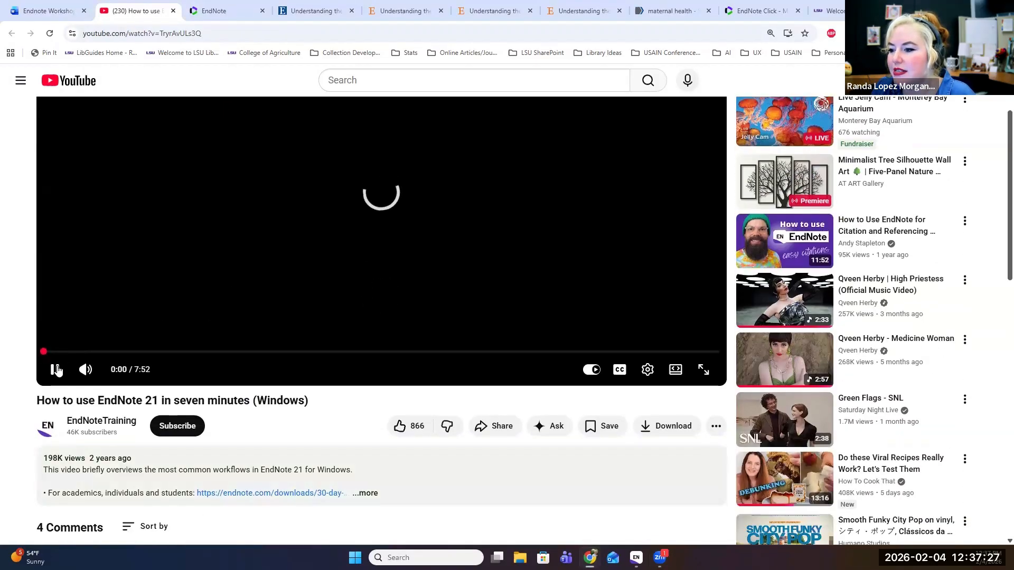
{"action": "left_click", "coordinate": [55, 368]}
{"action": "left_click", "coordinate": [105, 421]}
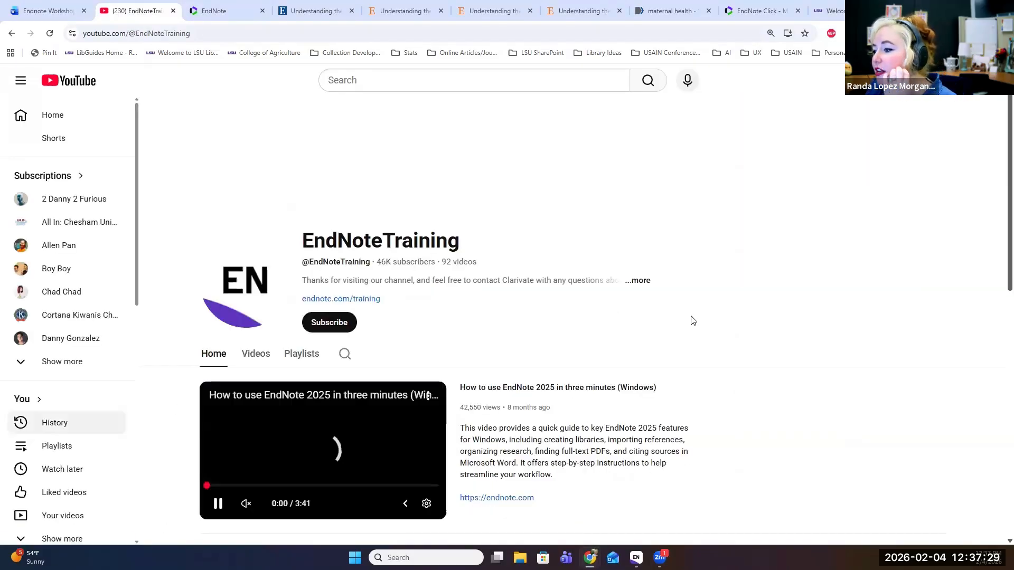
{"action": "scroll", "coordinate": [695, 317], "scroll_direction": "down", "scroll_amount": 3}
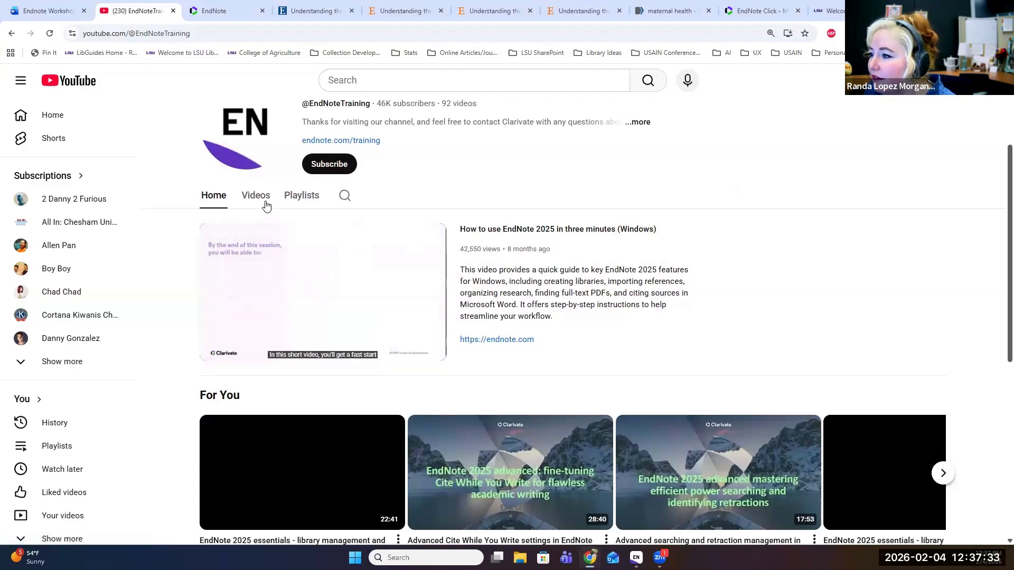
{"action": "scroll", "coordinate": [581, 232], "scroll_direction": "down", "scroll_amount": 4}
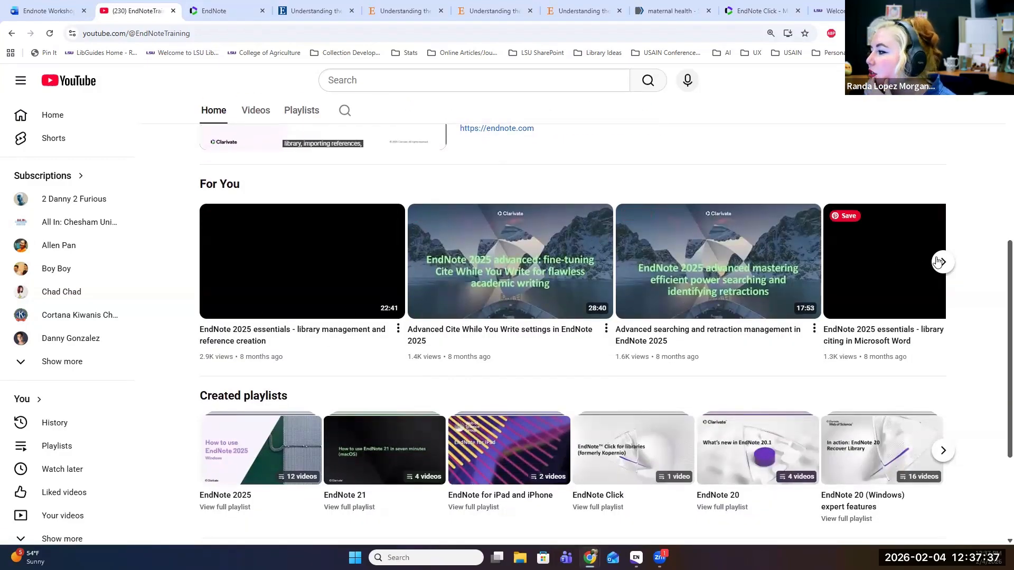
{"action": "left_click", "coordinate": [942, 262]}
{"action": "left_click", "coordinate": [940, 262]}
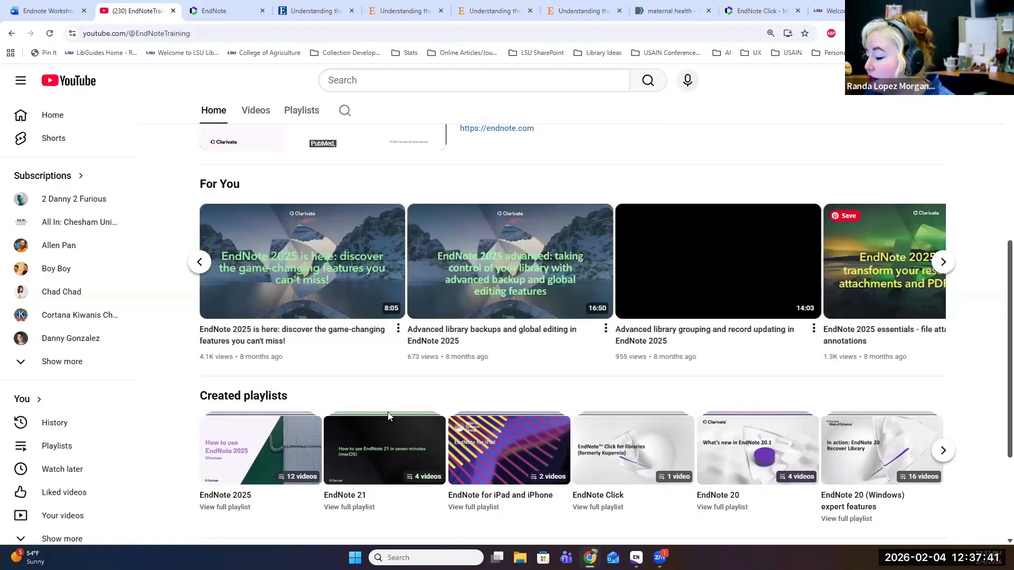
- Open the channel's EndNote 21 playlist, look over its videos, and close YouTube to return to the notes
{"action": "scroll", "coordinate": [361, 396], "scroll_direction": "down", "scroll_amount": 2}
{"action": "left_click", "coordinate": [361, 395]}
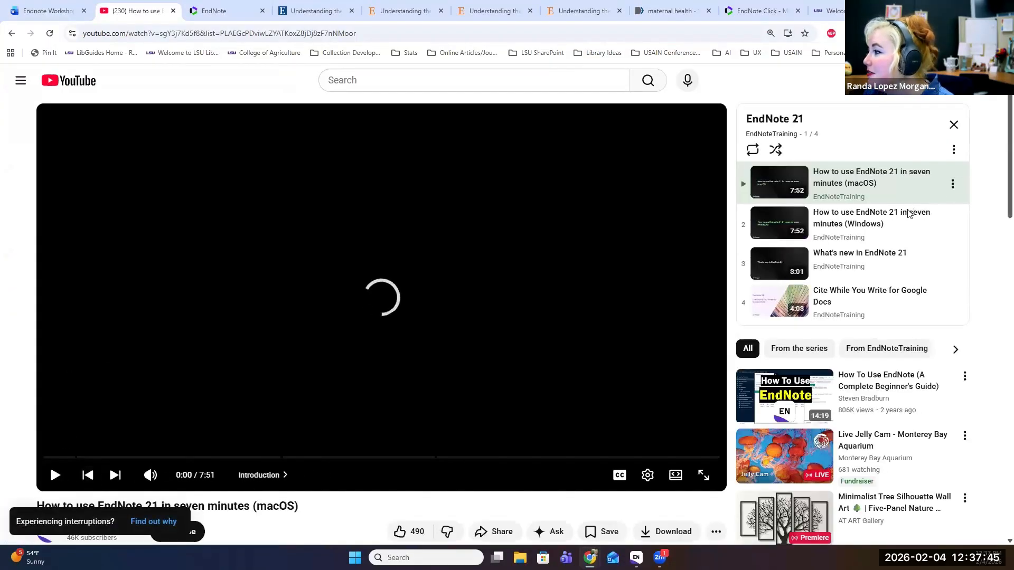
{"action": "scroll", "coordinate": [894, 262], "scroll_direction": "down", "scroll_amount": 1}
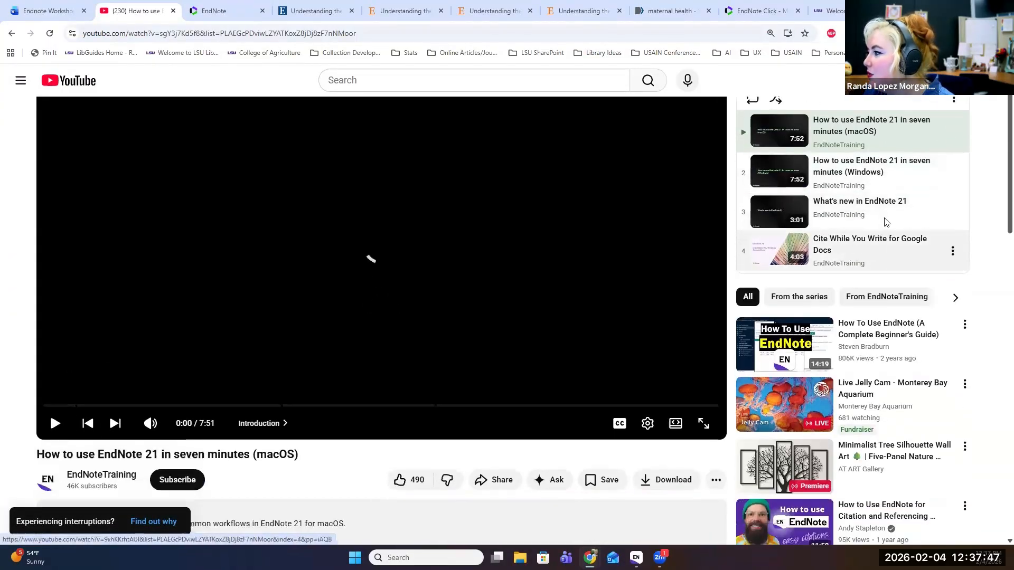
{"action": "left_click", "coordinate": [173, 11]}
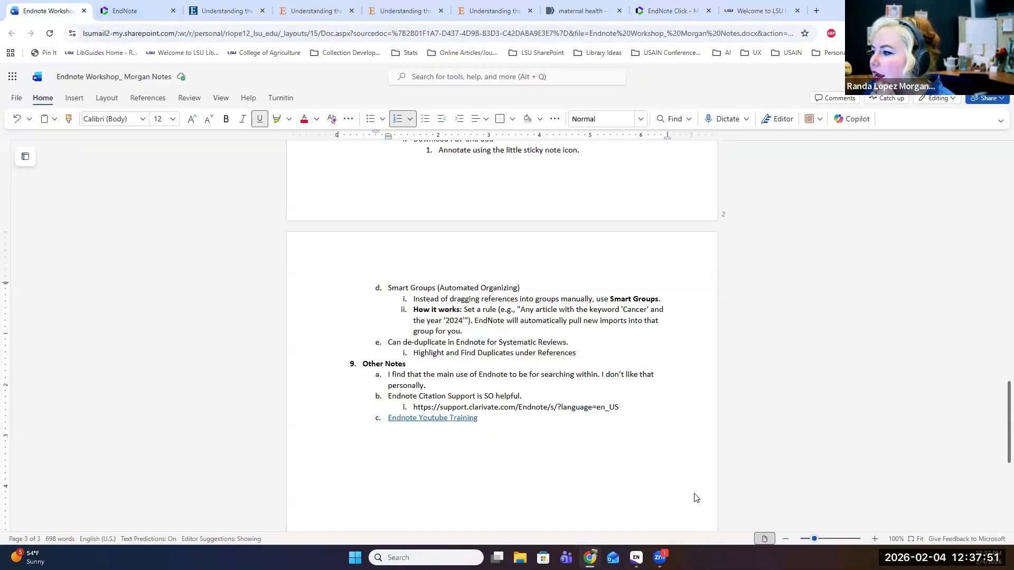
- Review the workshop notes from the introduction through the Organization section
{"action": "scroll", "coordinate": [550, 453], "scroll_direction": "up", "scroll_amount": 6}
{"action": "scroll", "coordinate": [550, 453], "scroll_direction": "up", "scroll_amount": 15}
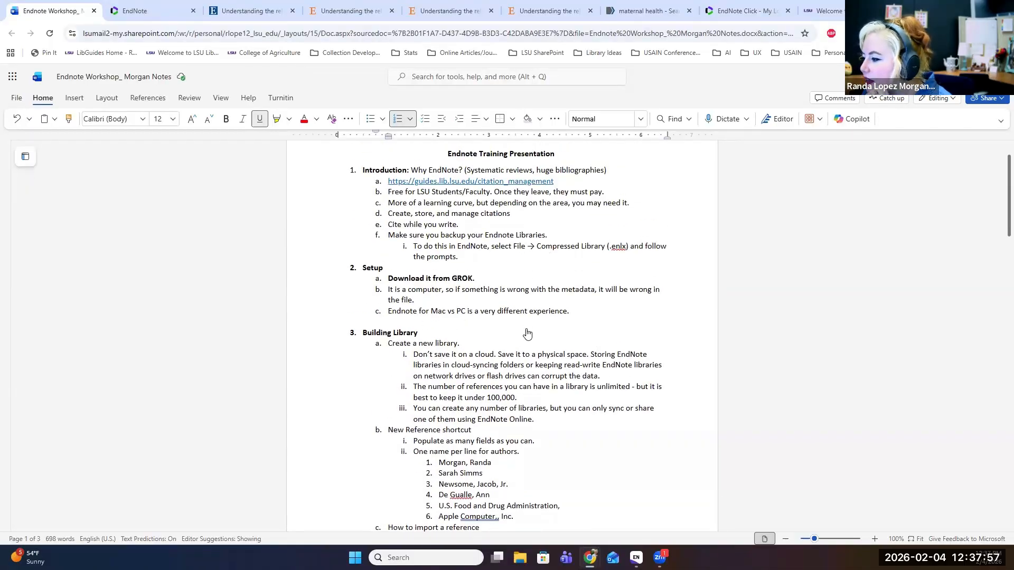
{"action": "scroll", "coordinate": [526, 332], "scroll_direction": "down", "scroll_amount": 2}
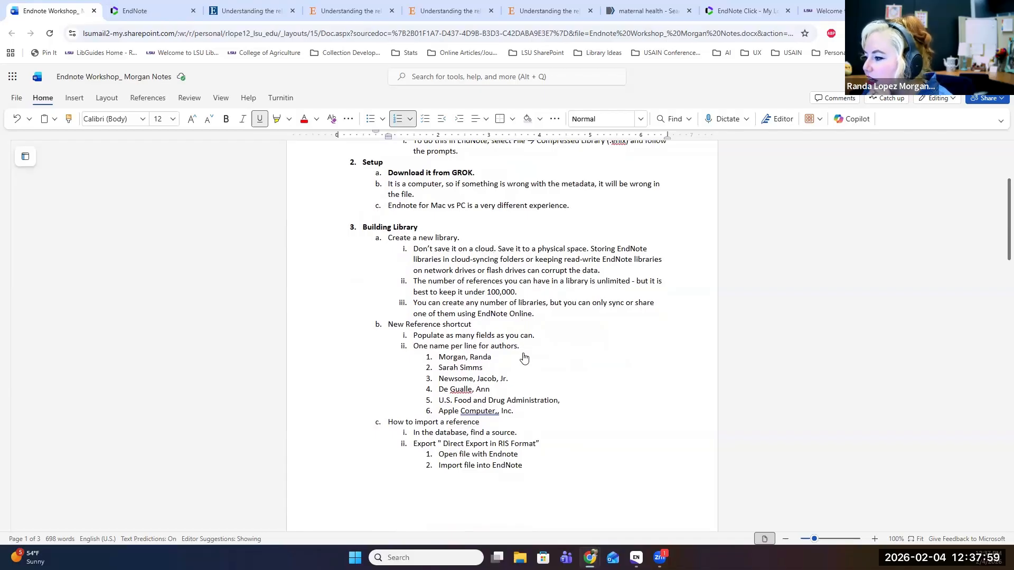
{"action": "scroll", "coordinate": [522, 364], "scroll_direction": "down", "scroll_amount": 7}
{"action": "scroll", "coordinate": [522, 371], "scroll_direction": "down", "scroll_amount": 4}
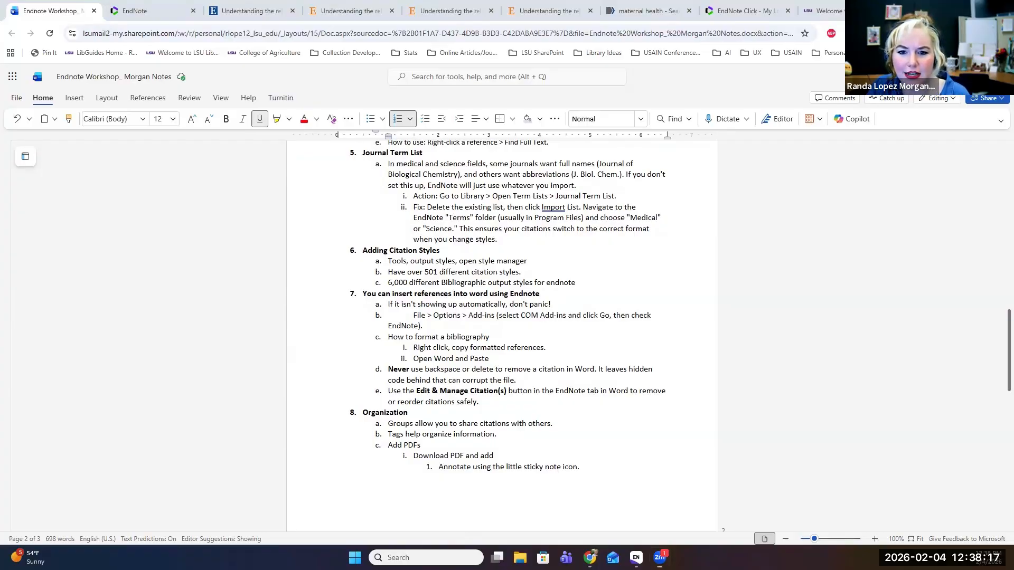
- In the EndNote library, select the four references on red blood cell storage, hurricane exposure, geoengineering discourse, and extreme weather and asthma
{"action": "left_click", "coordinate": [448, 229], "text": "shift"}
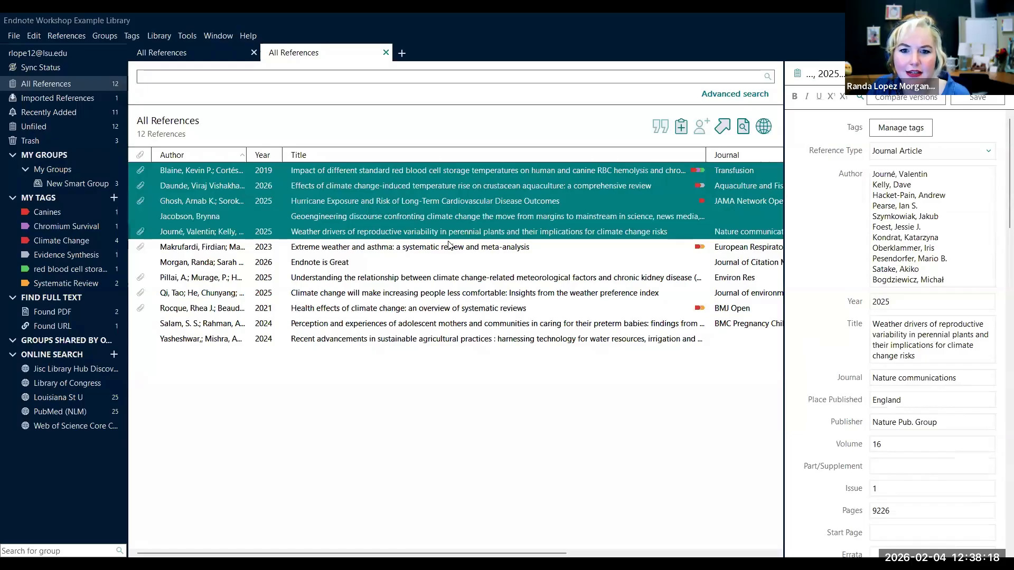
{"action": "left_click", "coordinate": [447, 243]}
{"action": "left_click", "coordinate": [445, 201], "text": "ctrl"}
{"action": "left_click", "coordinate": [443, 216], "text": "ctrl"}
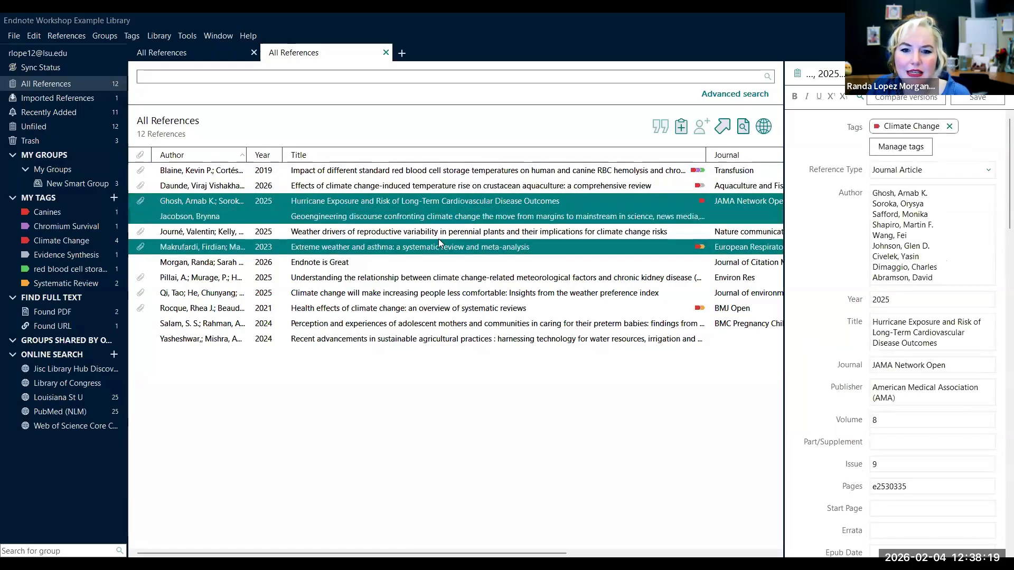
{"action": "left_click", "coordinate": [439, 173], "text": "ctrl"}
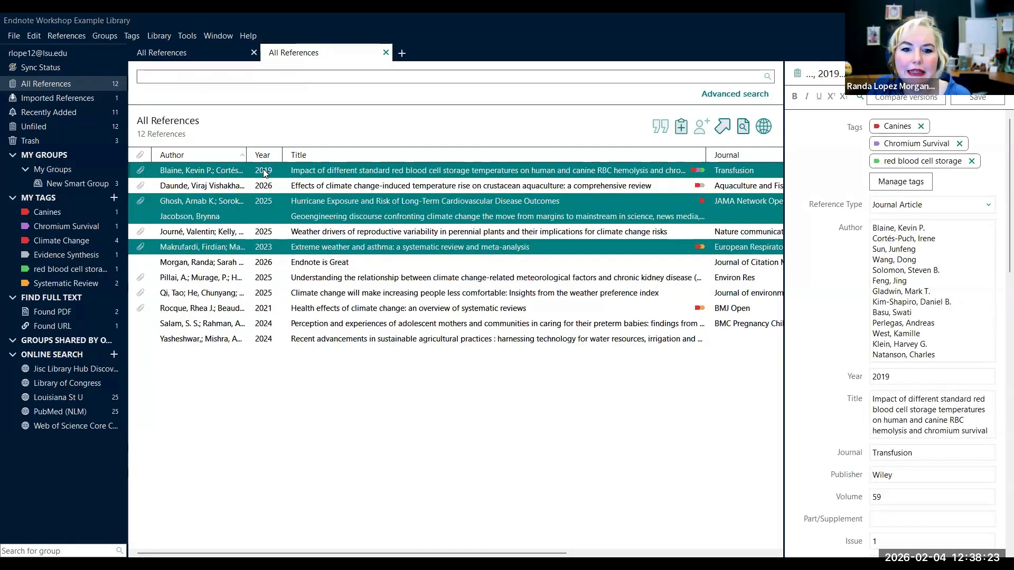
{"action": "right_click", "coordinate": [281, 167]}
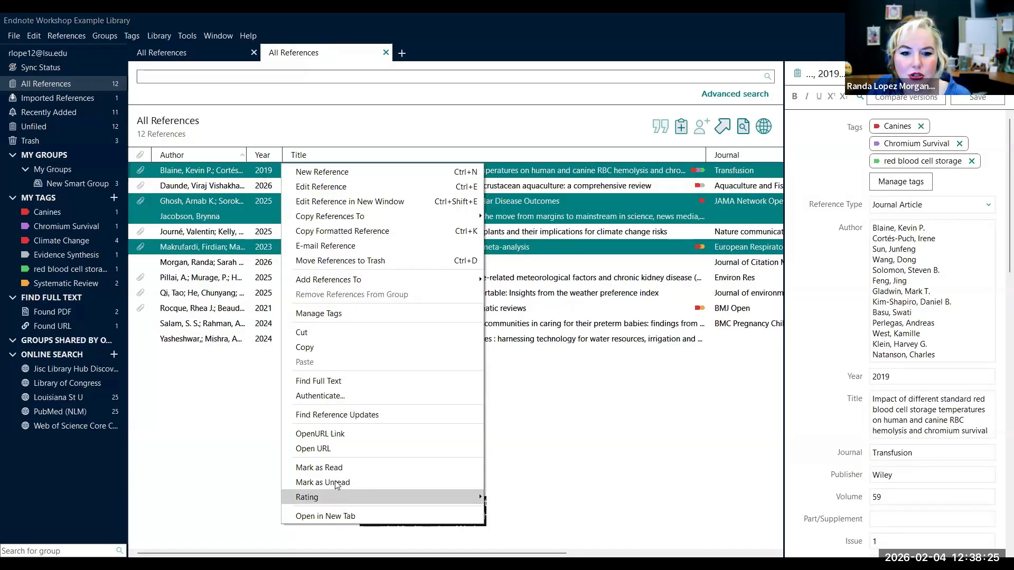
{"action": "mouse_move", "coordinate": [358, 285]}
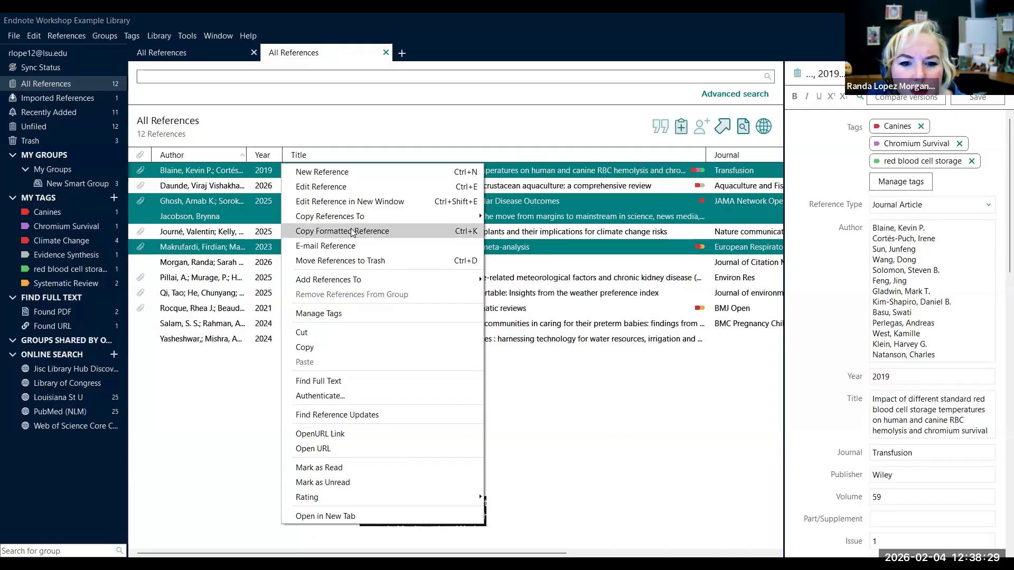
{"action": "left_click", "coordinate": [403, 115]}
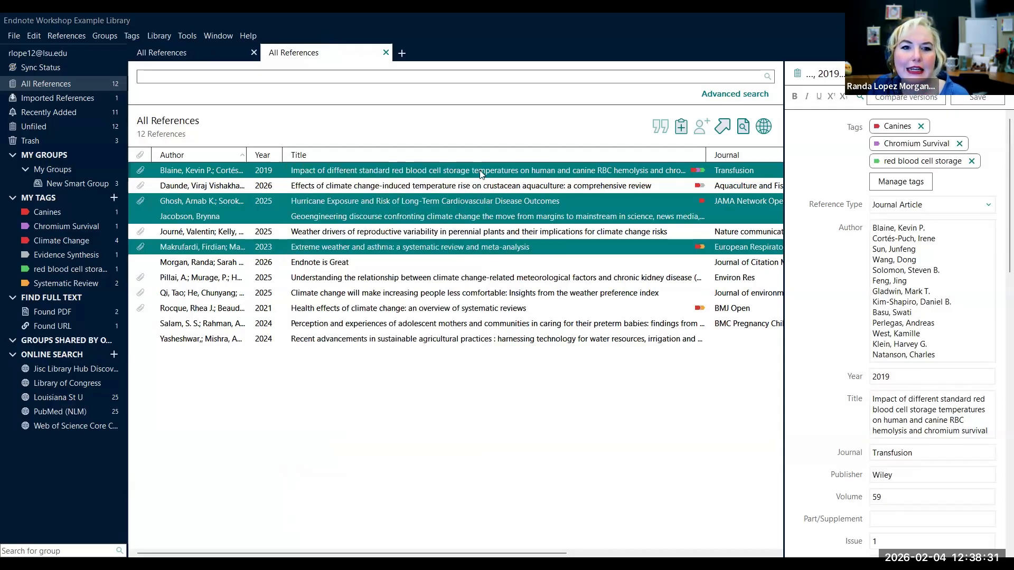
- Set the output style to APA 7th and copy the selected references as formatted references
{"action": "left_click", "coordinate": [146, 37]}
{"action": "mouse_move", "coordinate": [187, 35]}
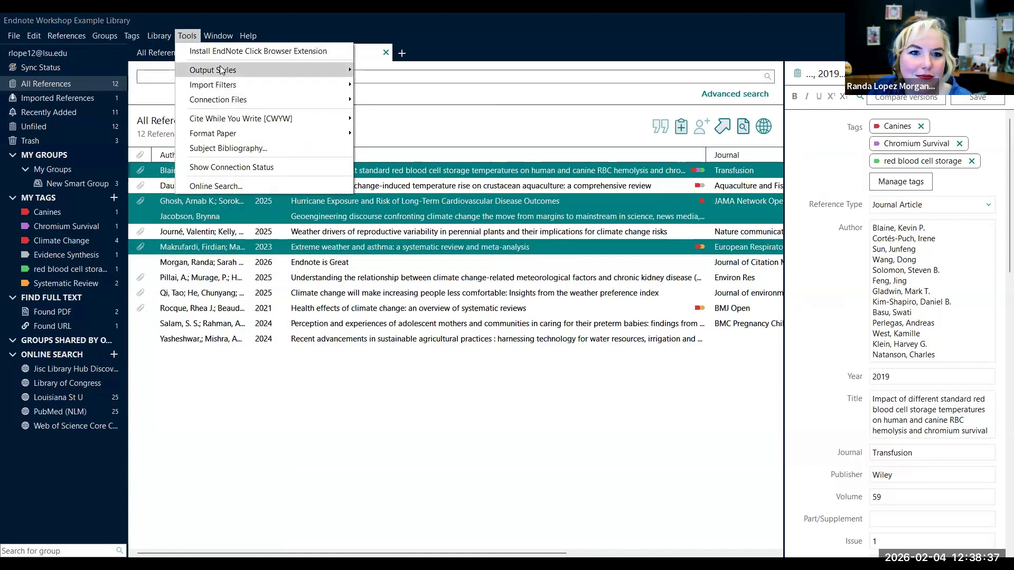
{"action": "mouse_move", "coordinate": [221, 70]}
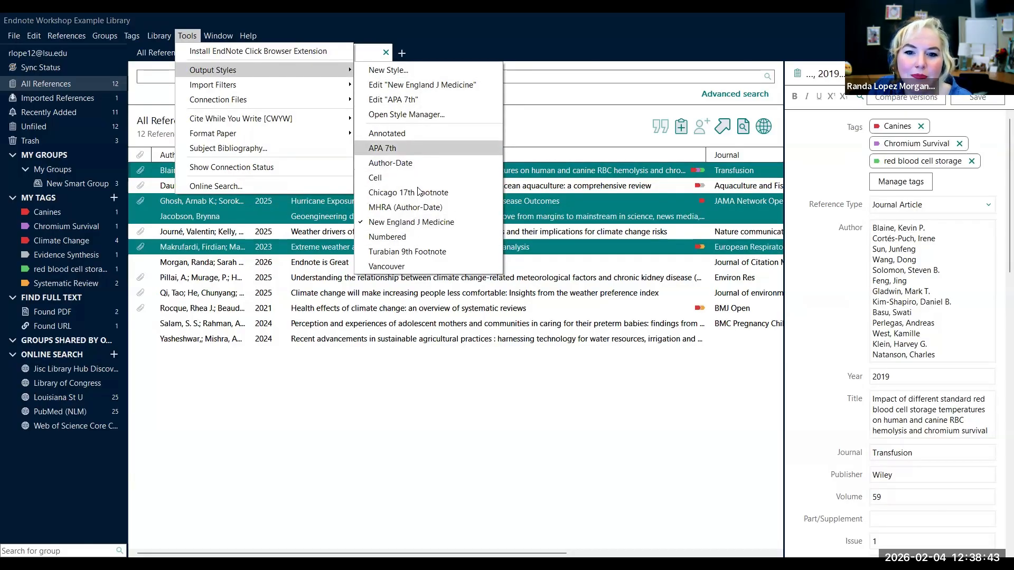
{"action": "left_click", "coordinate": [468, 150]}
{"action": "right_click", "coordinate": [421, 212]}
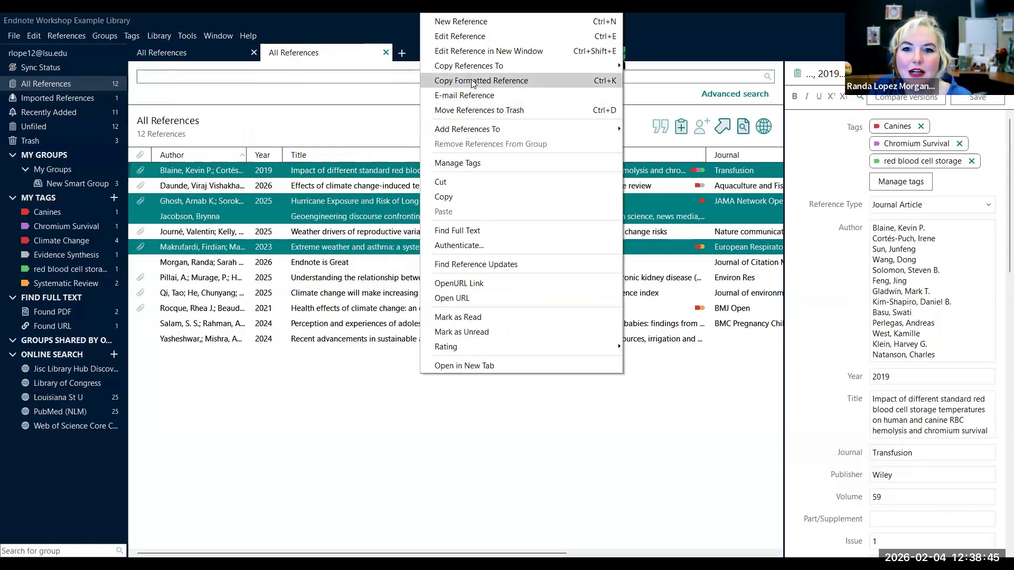
{"action": "left_click", "coordinate": [472, 80]}
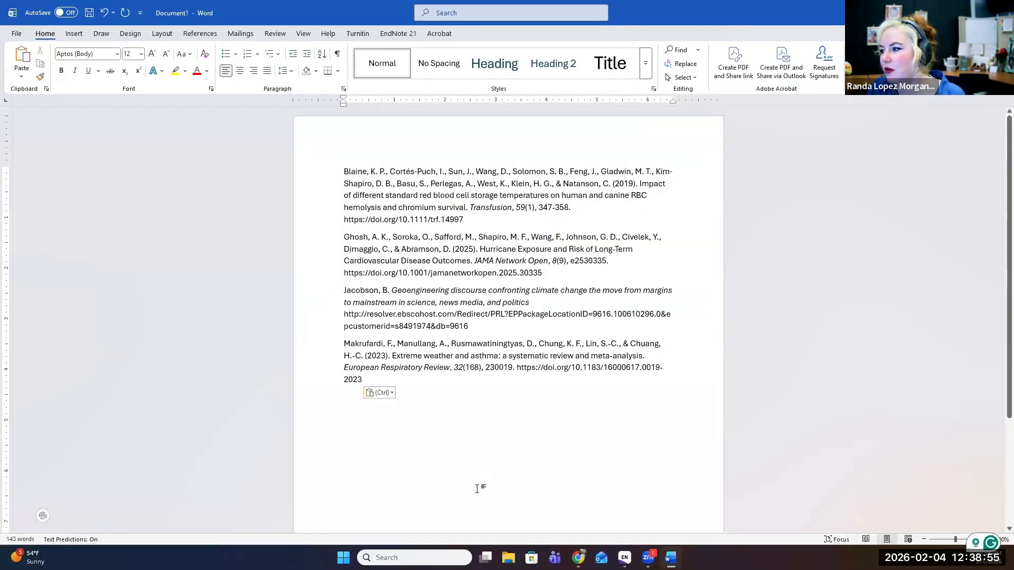
- Undo the pasted references in the Word document and paste the APA-formatted references again
{"action": "key", "text": "ctrl+z"}
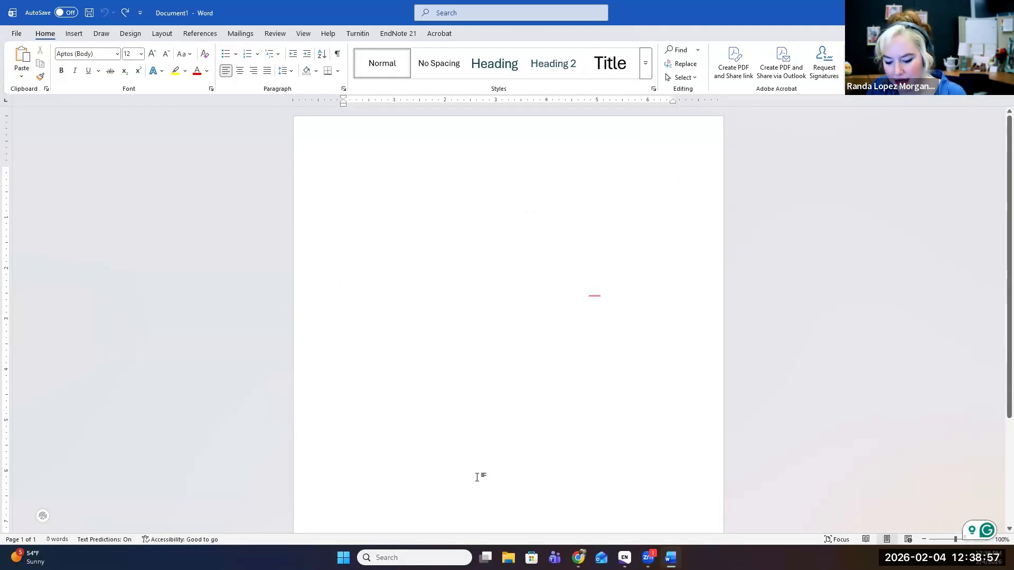
{"action": "key", "text": "ctrl+v"}
{"action": "key", "text": "ctrl+z"}
{"action": "key", "text": "ctrl+v"}
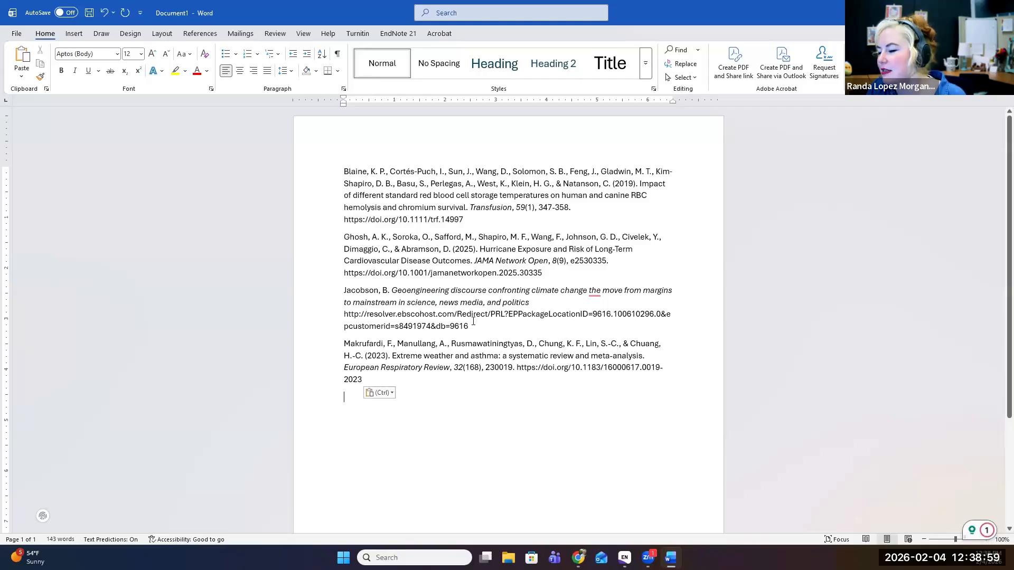
{"action": "key", "text": "ctrl+a"}
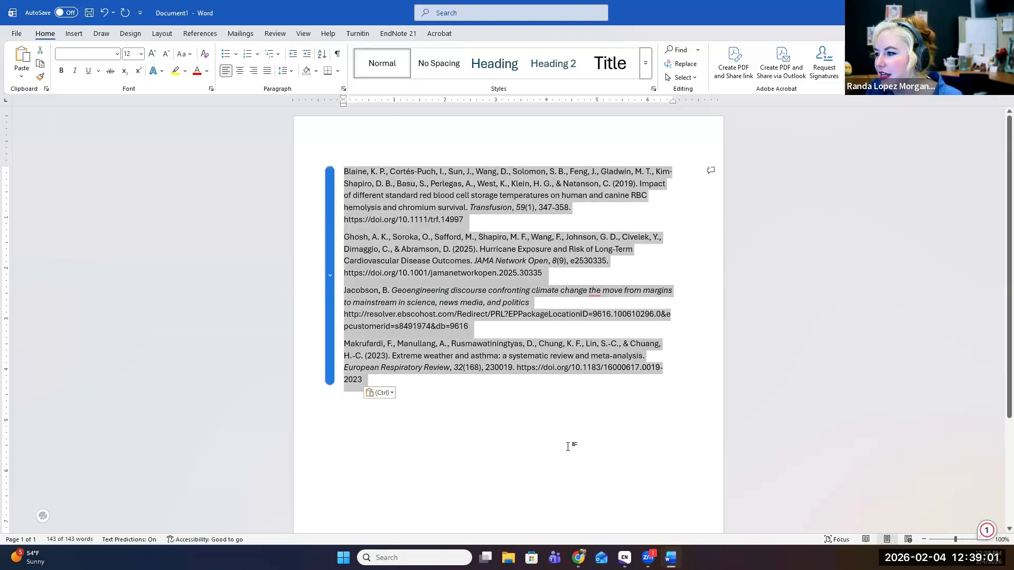
{"action": "left_click", "coordinate": [481, 403]}
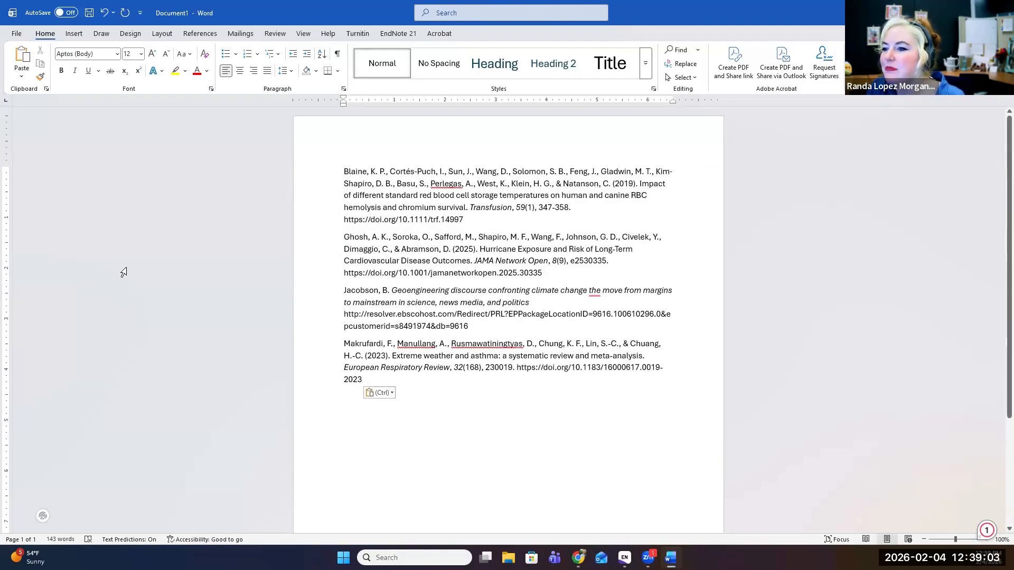